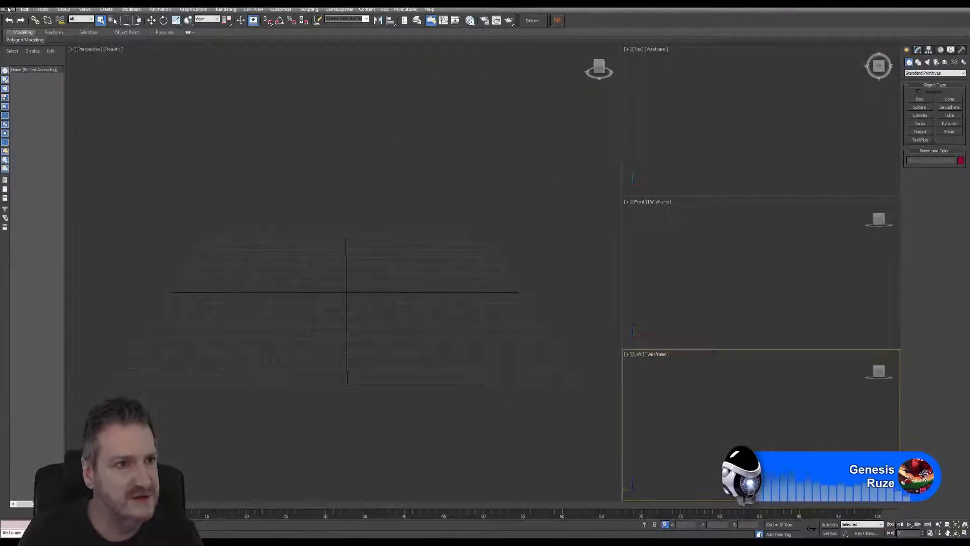
# Step: Open the recent scene UE4_ArtDeco_Building_Int&Ext_R4.max
pyautogui.click(8, 9)
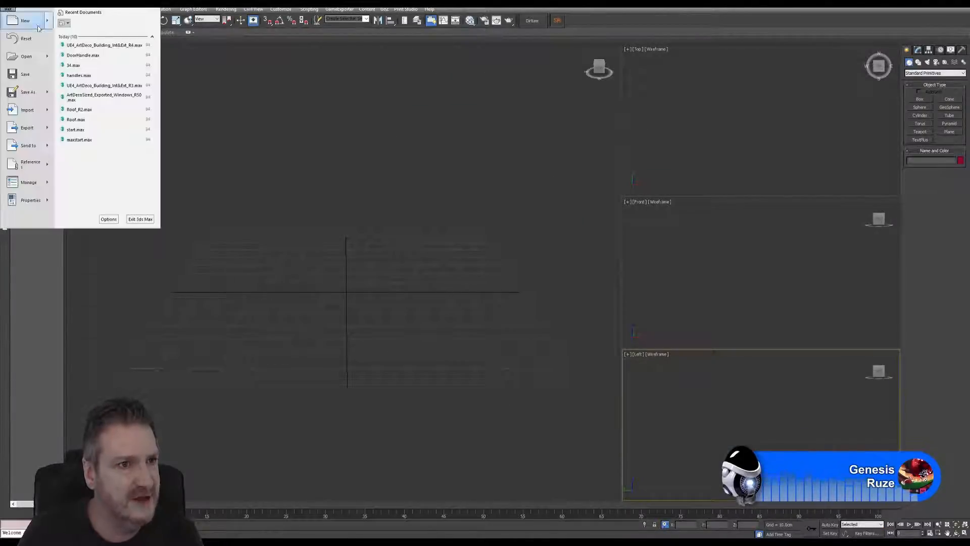
pyautogui.click(111, 47)
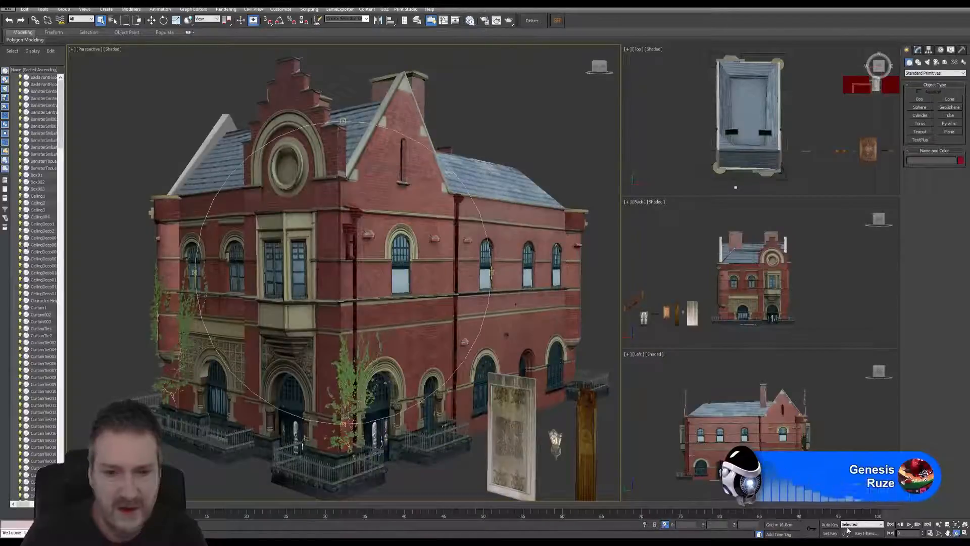
# Step: Examine the building's front entrance door and the stained-glass entrance door on the adjacent side from several angles
pyautogui.click(956, 533)
pyautogui.moveTo(360, 334); pyautogui.dragTo(392, 334)
pyautogui.scroll(10, 392, 333)
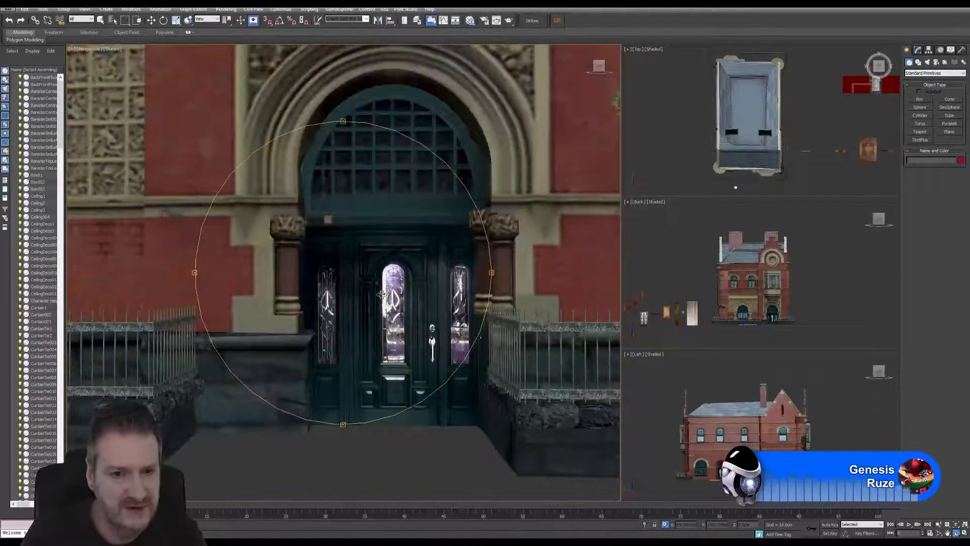
pyautogui.scroll(-4, 422, 348)
pyautogui.moveTo(422, 349); pyautogui.dragTo(286, 277)
pyautogui.scroll(5, 422, 307)
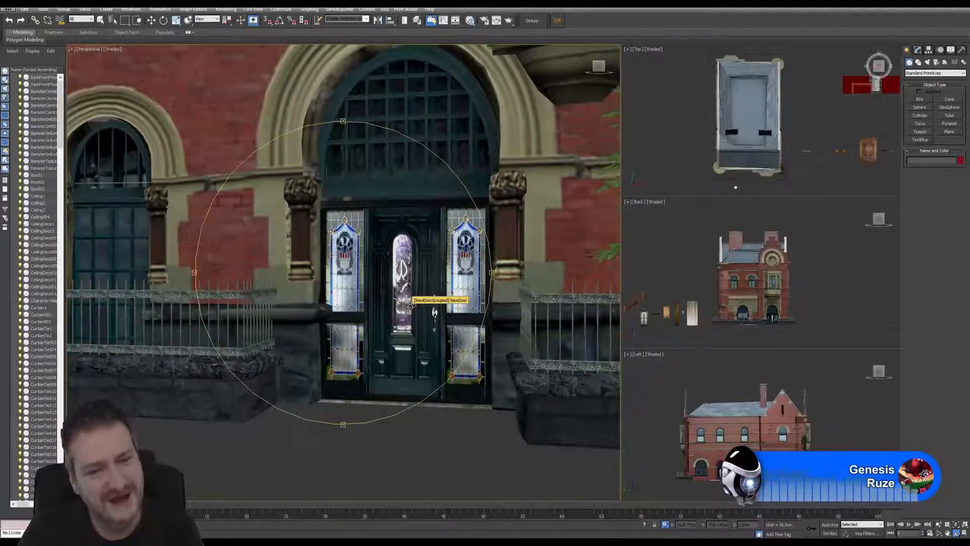
pyautogui.moveTo(394, 281); pyautogui.dragTo(225, 298)
pyautogui.scroll(2, 225, 298)
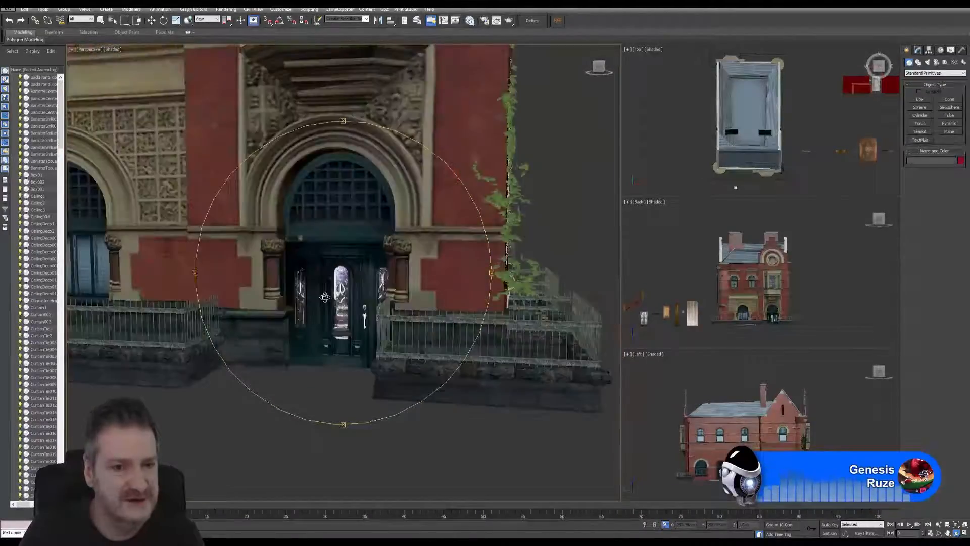
pyautogui.scroll(3, 329, 299)
pyautogui.scroll(-3, 331, 301)
pyautogui.moveTo(324, 301)
pyautogui.mouseDown()
pyautogui.moveTo(388, 301)
pyautogui.moveTo(319, 290)
pyautogui.mouseUp()
pyautogui.moveTo(319, 290); pyautogui.dragTo(322, 286, button='middle')
pyautogui.scroll(2, 379, 303)
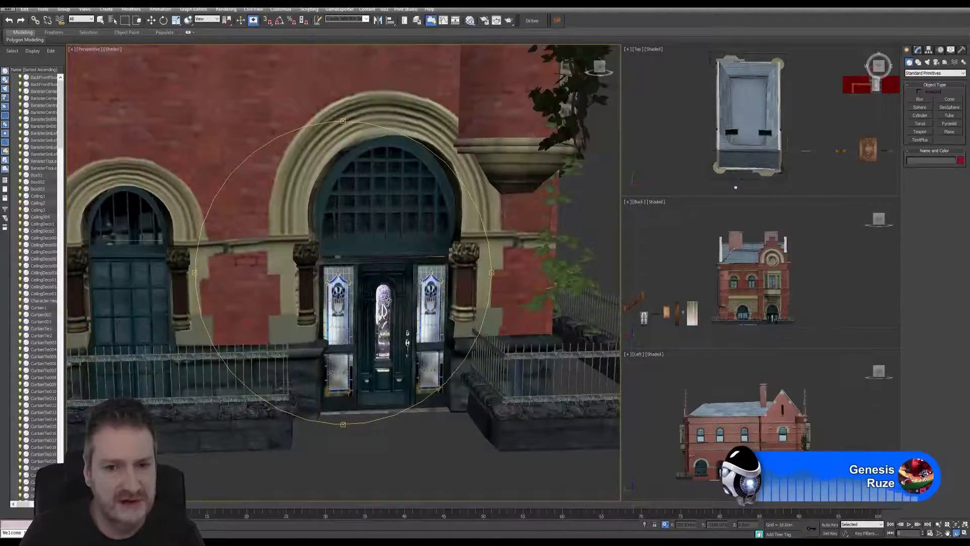
pyautogui.scroll(-2, 384, 298)
pyautogui.moveTo(377, 288); pyautogui.dragTo(328, 219)
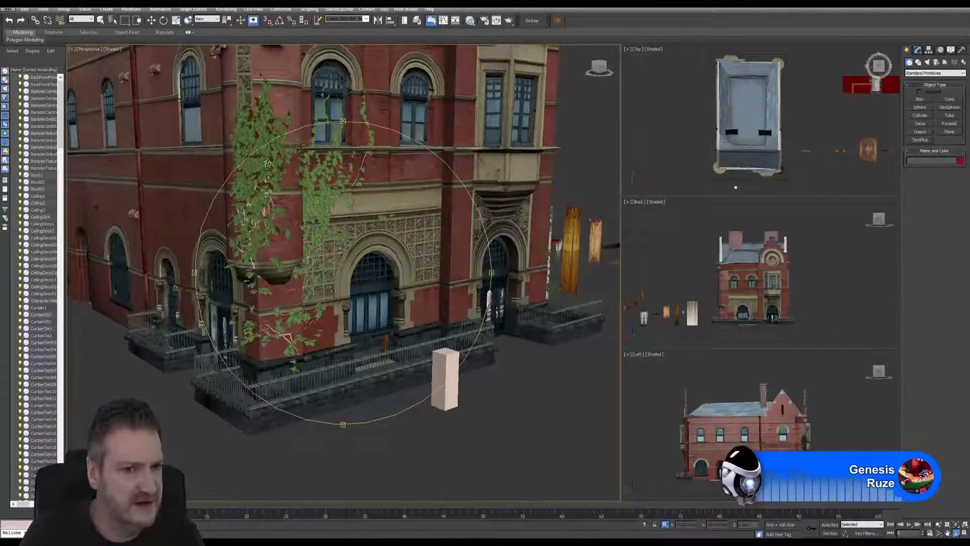
# Step: Examine the ivy-covered corner of the building and the stained-glass entrance door beside it up close
pyautogui.scroll(3, 243, 218)
pyautogui.moveTo(260, 266); pyautogui.dragTo(261, 301)
pyautogui.scroll(4, 263, 276)
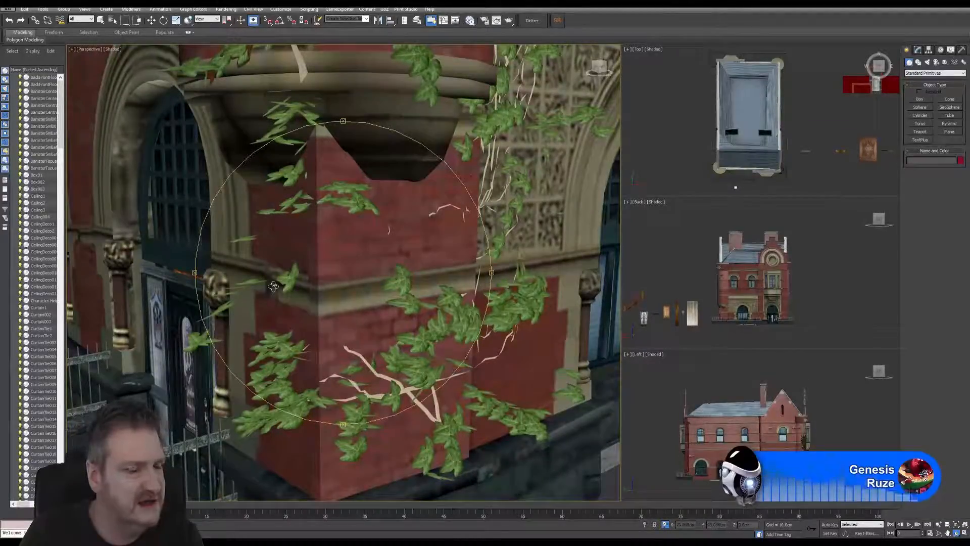
pyautogui.moveTo(270, 287); pyautogui.dragTo(289, 270)
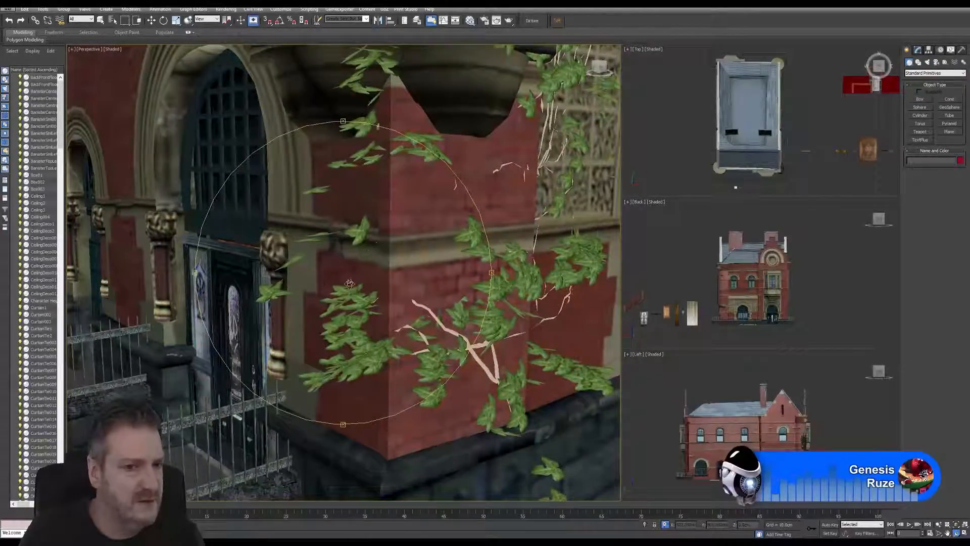
pyautogui.moveTo(353, 287)
pyautogui.mouseDown()
pyautogui.moveTo(363, 286)
pyautogui.moveTo(371, 255)
pyautogui.moveTo(362, 284)
pyautogui.mouseUp()
pyautogui.scroll(4, 372, 255)
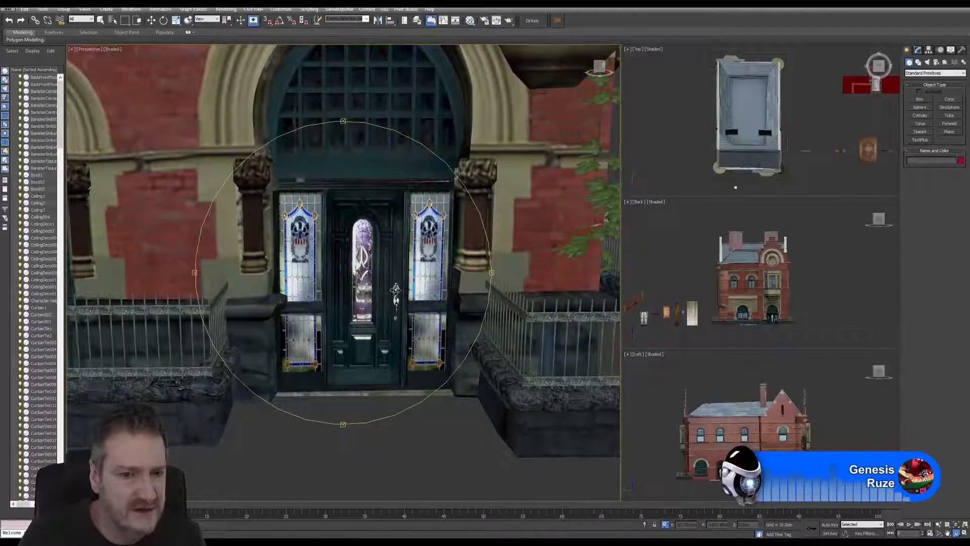
pyautogui.moveTo(393, 306); pyautogui.dragTo(392, 303)
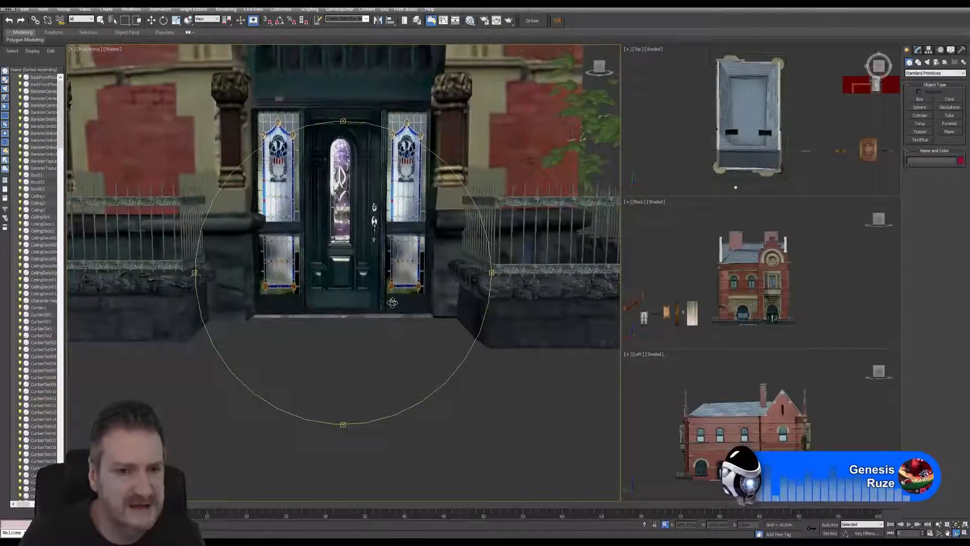
pyautogui.scroll(-5, 393, 298)
pyautogui.moveTo(391, 247); pyautogui.dragTo(356, 259)
pyautogui.scroll(-1, 385, 266)
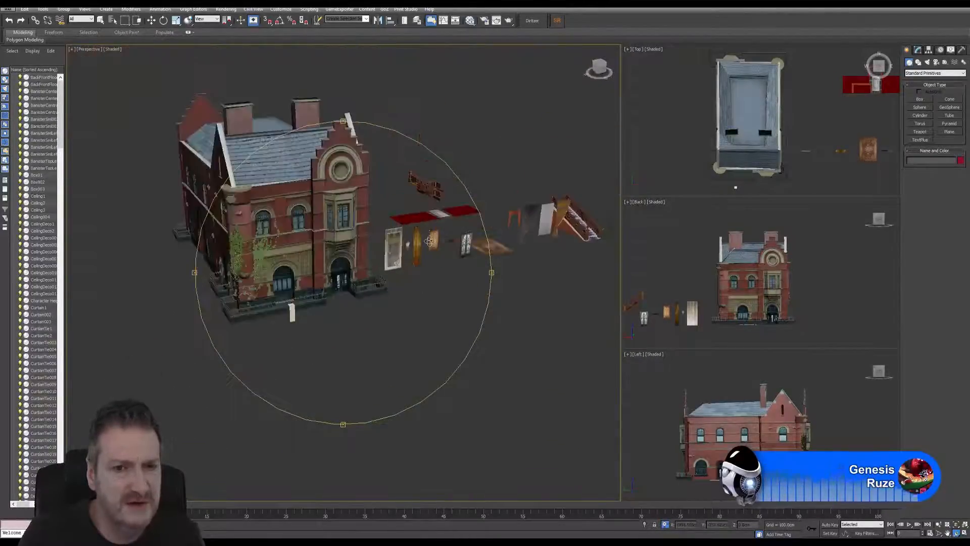
# Step: Select the spare front door at the far end of the row of loose parts and inspect its front and back
pyautogui.moveTo(429, 241)
pyautogui.mouseDown()
pyautogui.moveTo(456, 225)
pyautogui.moveTo(289, 249)
pyautogui.moveTo(430, 225)
pyautogui.mouseUp()
pyautogui.click(102, 19)
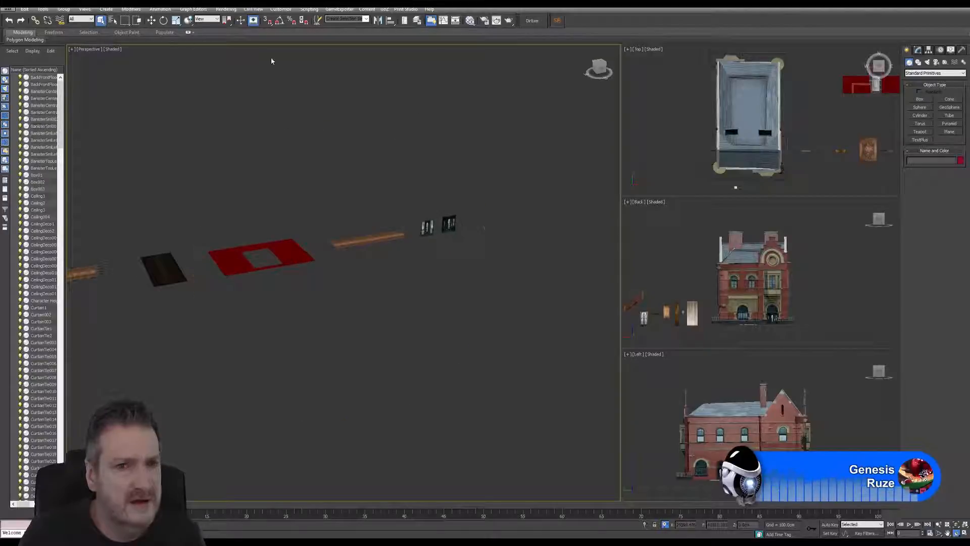
pyautogui.click(449, 224)
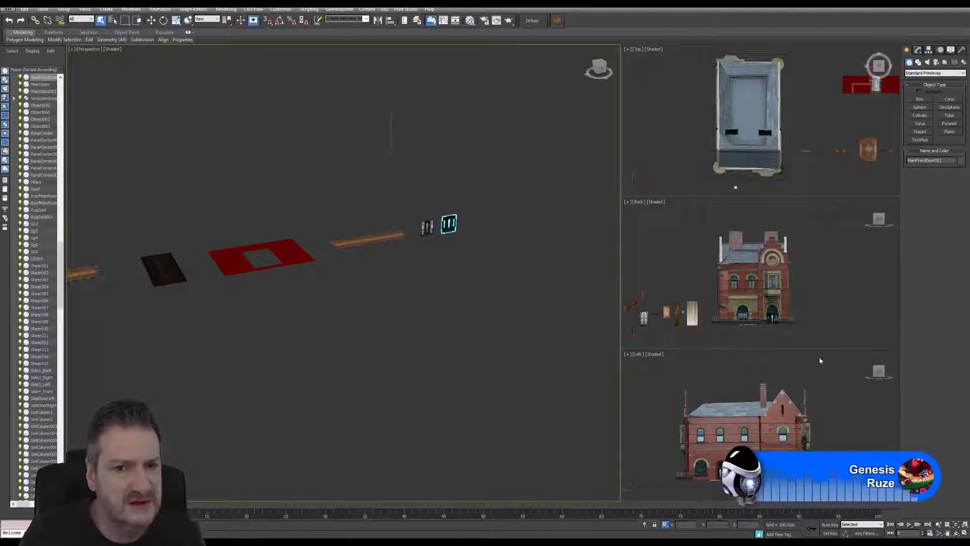
pyautogui.click(957, 525)
pyautogui.click(956, 533)
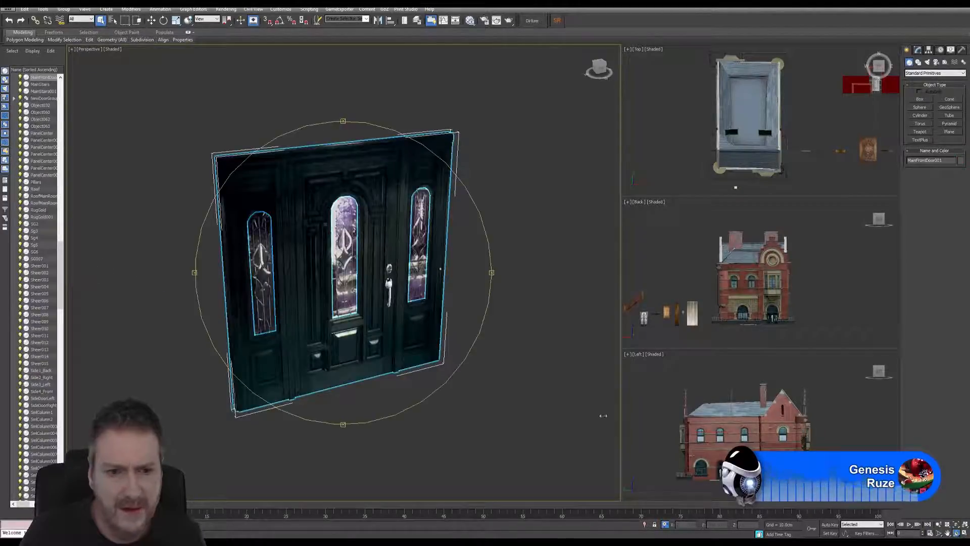
pyautogui.moveTo(328, 290); pyautogui.dragTo(367, 264)
pyautogui.scroll(-4, 353, 298)
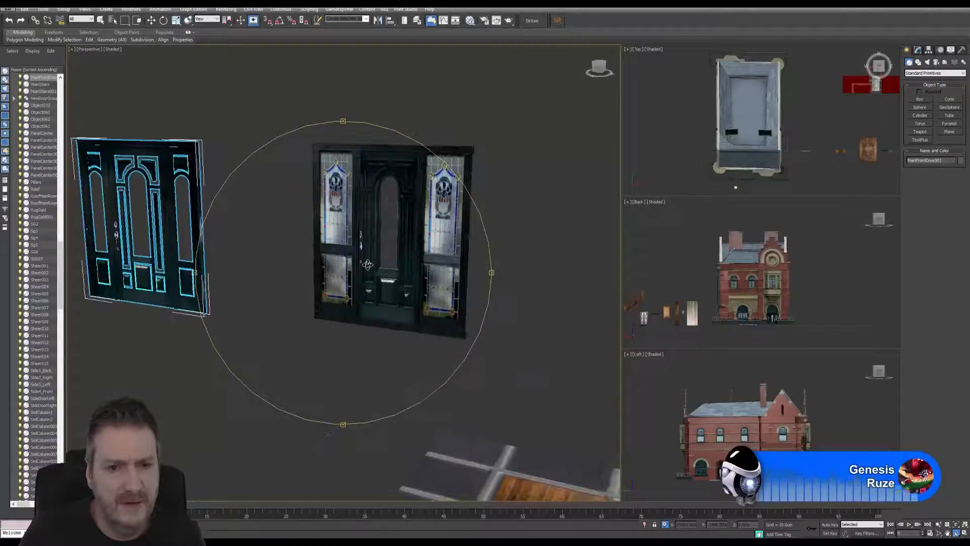
pyautogui.scroll(3, 367, 264)
pyautogui.moveTo(367, 222); pyautogui.dragTo(332, 254)
# Step: Clone the building's stained-glass door group as one independent copy, placed at the far end of the row of loose parts
pyautogui.scroll(-3, 366, 224)
pyautogui.scroll(6, 333, 256)
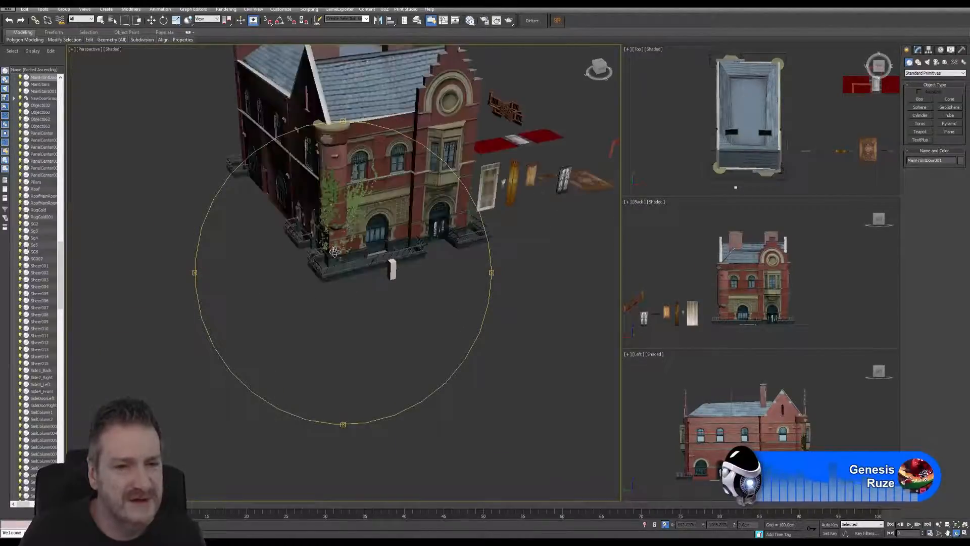
pyautogui.scroll(-8, 403, 249)
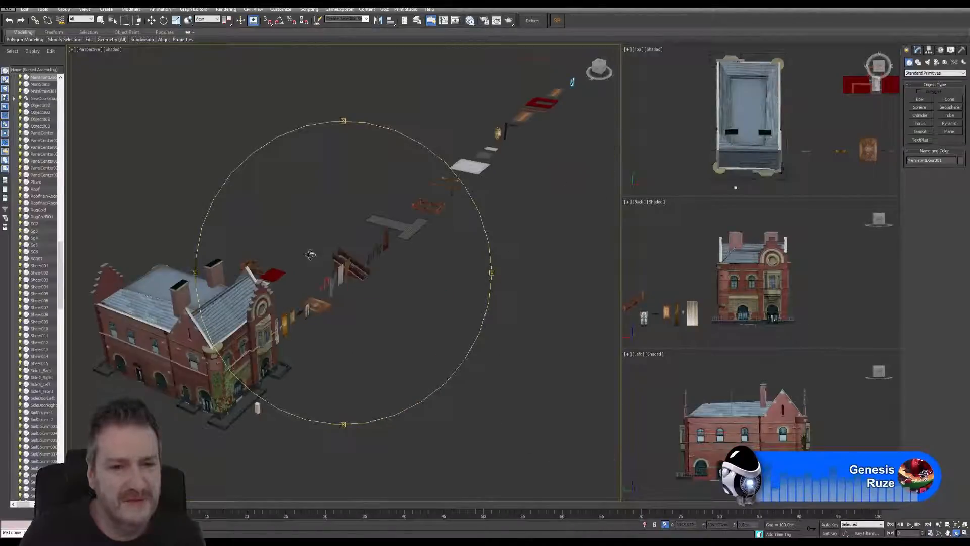
pyautogui.scroll(4, 403, 250)
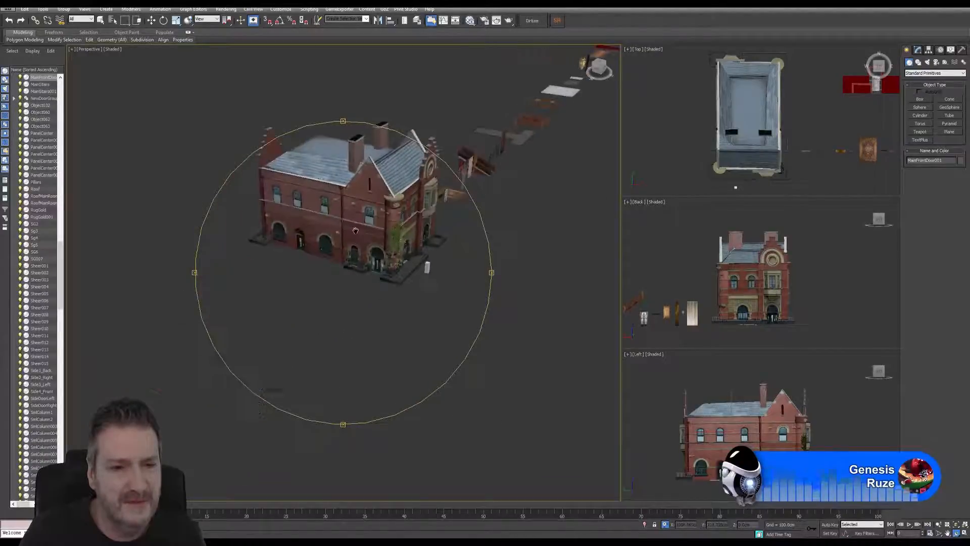
pyautogui.click(101, 20)
pyautogui.click(378, 265)
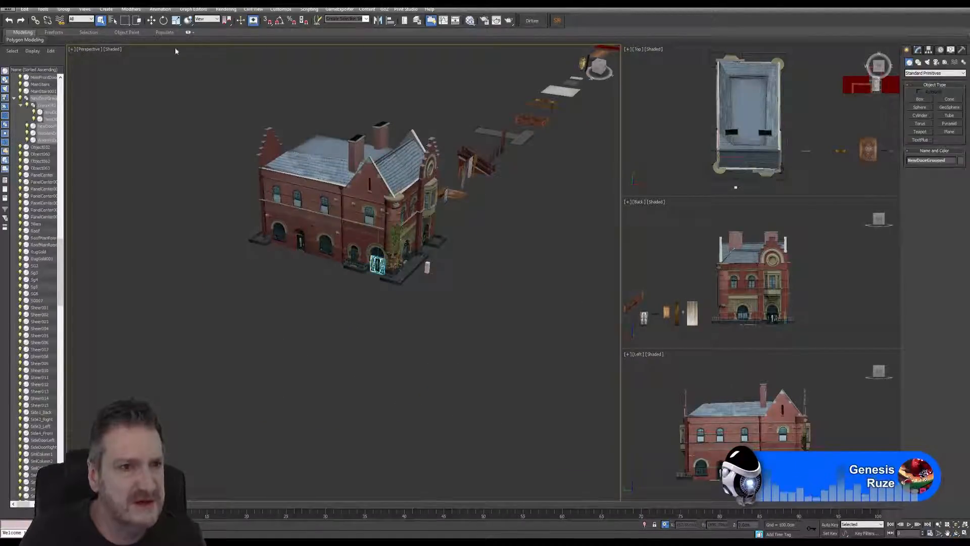
pyautogui.click(151, 21)
pyautogui.moveTo(530, 236); pyautogui.dragTo(480, 271, button='middle')
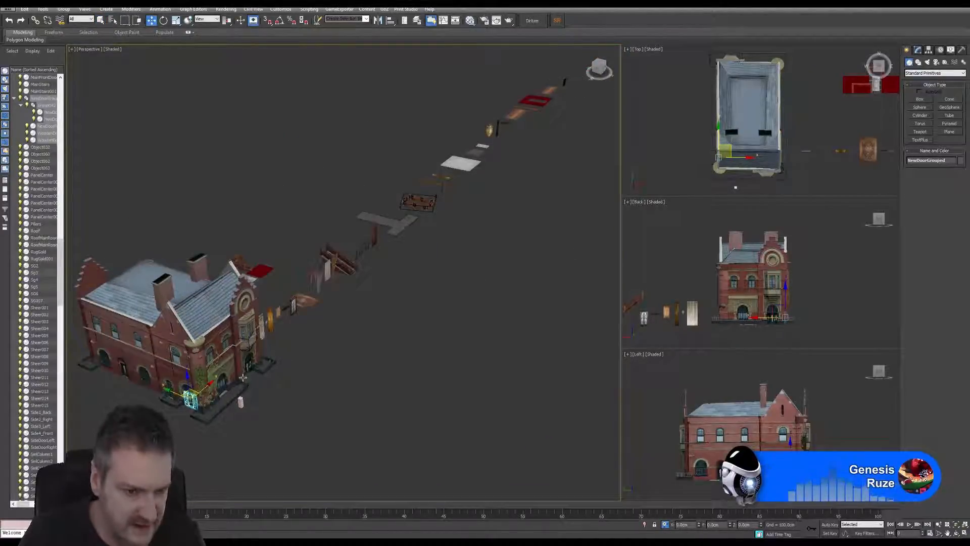
pyautogui.moveTo(200, 389); pyautogui.dragTo(585, 67)
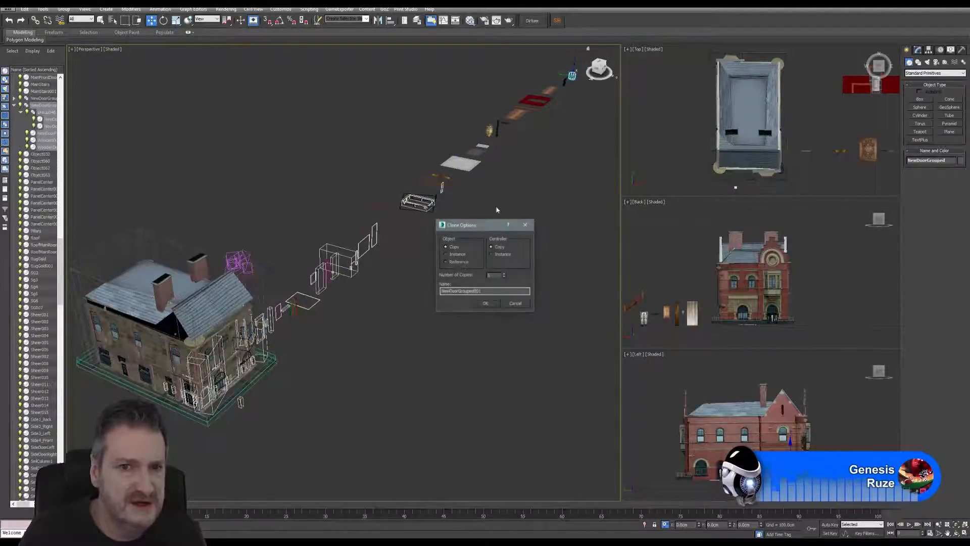
pyautogui.click(486, 304)
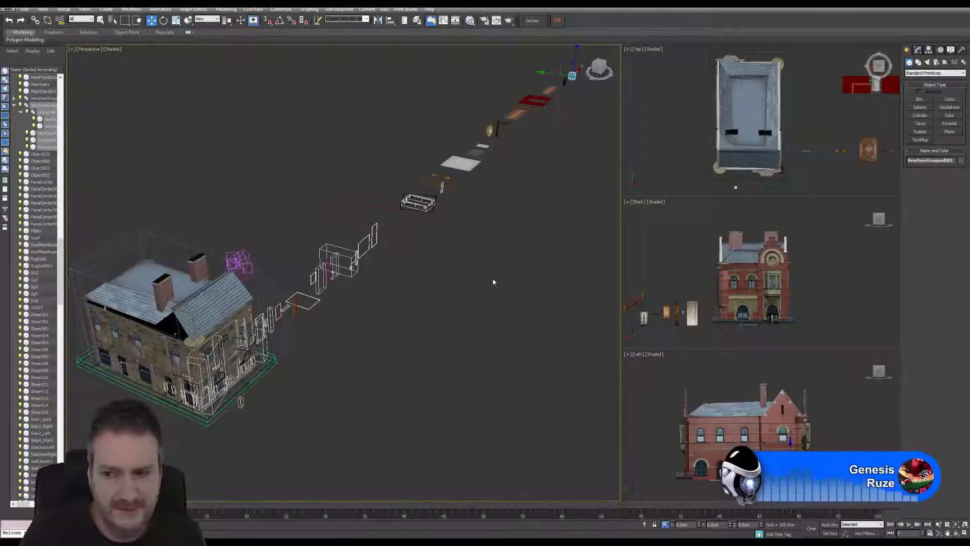
# Step: Rotate the copied stained-glass door group 90 degrees in the top view with angle snap enabled
pyautogui.moveTo(517, 207); pyautogui.dragTo(393, 335, button='middle')
pyautogui.scroll(8, 452, 174)
pyautogui.scroll(-4, 460, 252)
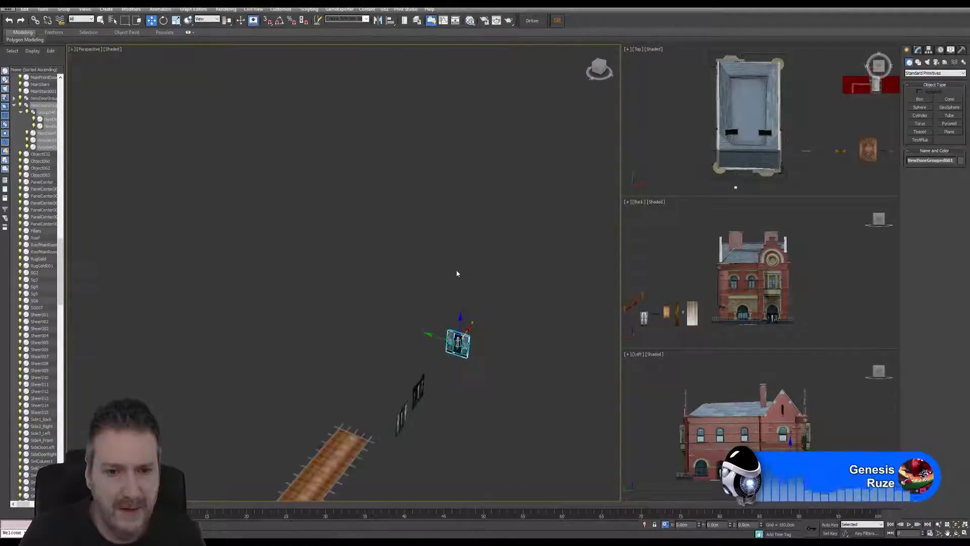
pyautogui.moveTo(504, 354); pyautogui.dragTo(455, 259, button='middle')
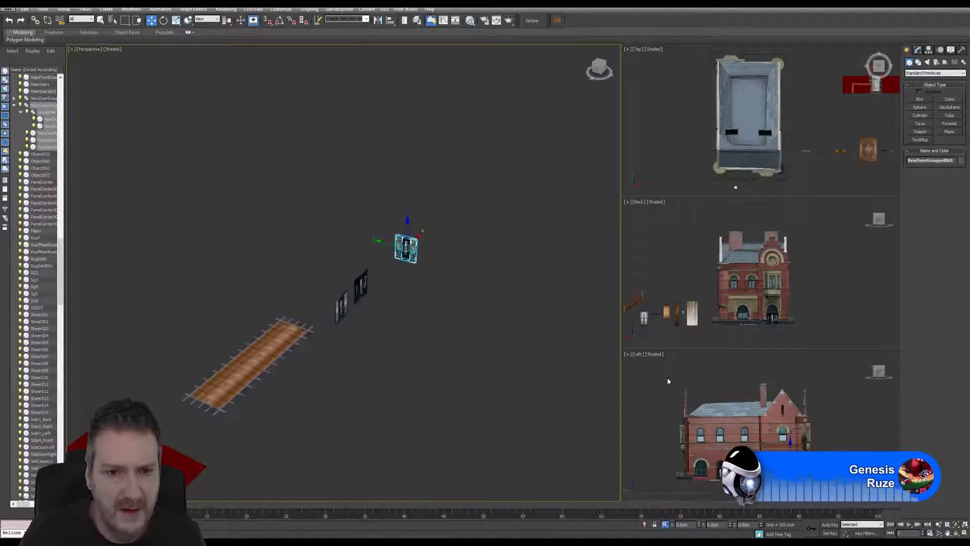
pyautogui.click(956, 524)
pyautogui.click(956, 533)
pyautogui.moveTo(485, 243); pyautogui.dragTo(521, 232)
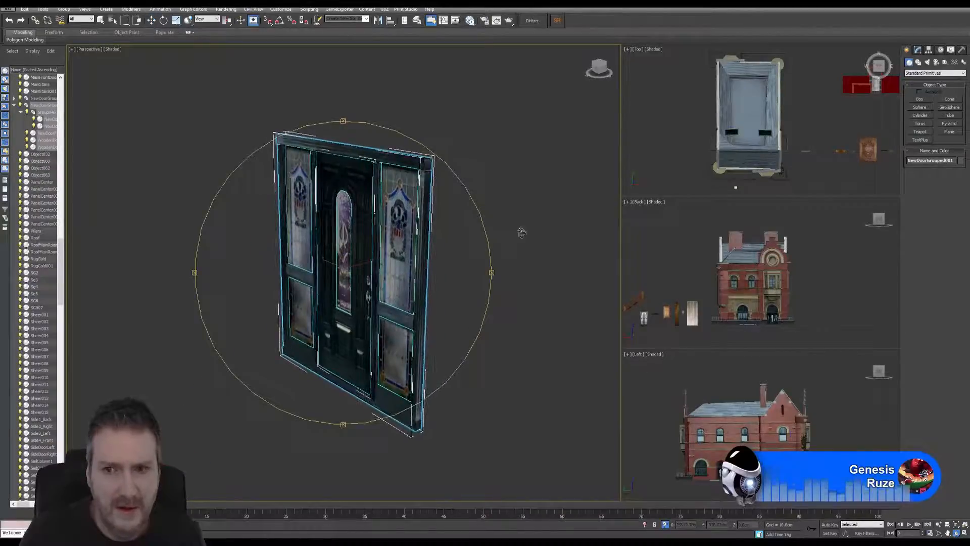
pyautogui.moveTo(801, 133); pyautogui.dragTo(702, 121, button='middle')
pyautogui.scroll(-4, 702, 121)
pyautogui.moveTo(889, 127); pyautogui.dragTo(760, 126, button='middle')
pyautogui.scroll(3, 761, 125)
pyautogui.scroll(2, 746, 127)
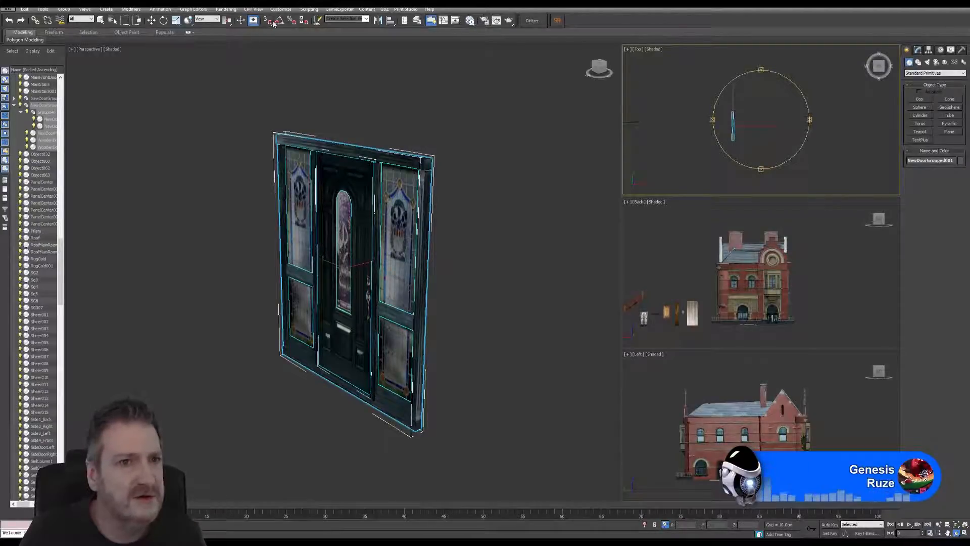
pyautogui.click(164, 21)
pyautogui.click(280, 20)
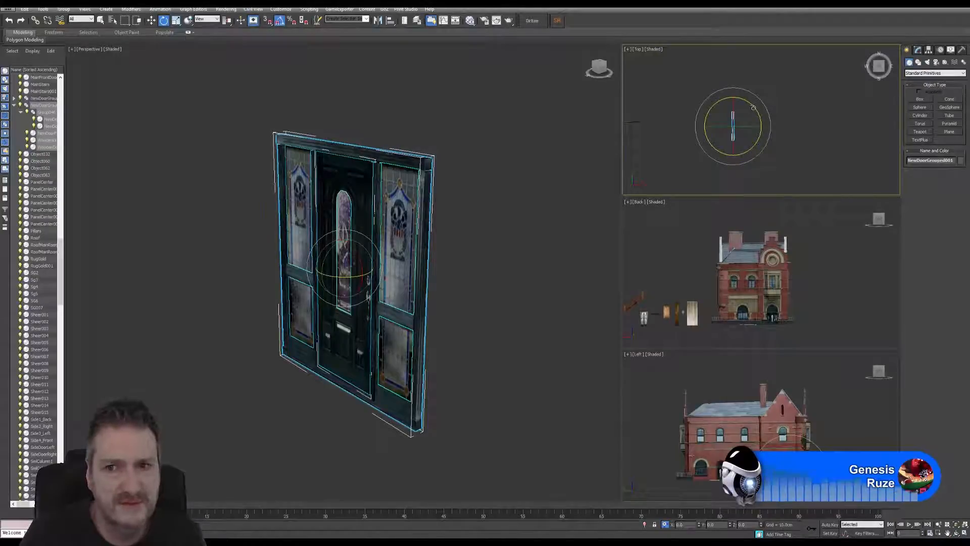
pyautogui.moveTo(752, 107); pyautogui.dragTo(702, 108)
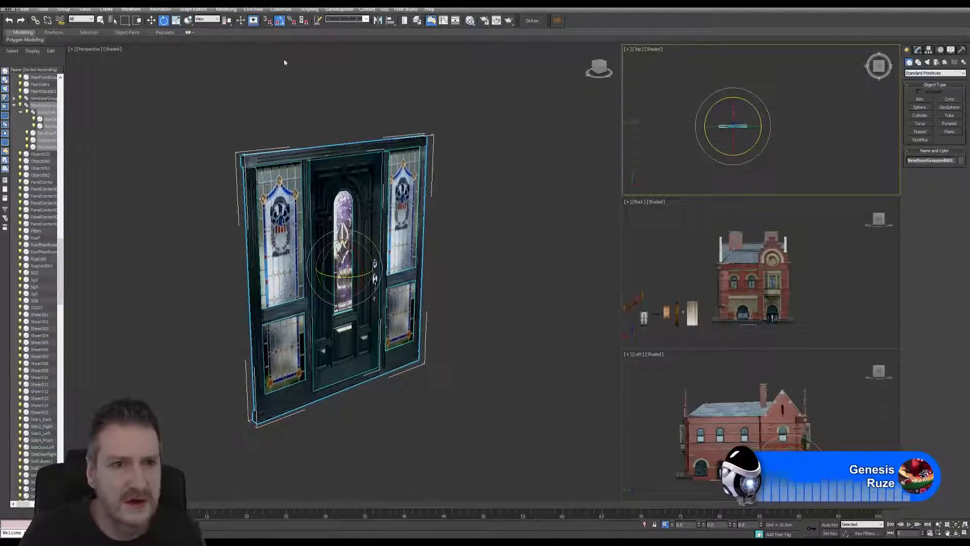
# Step: Move the copied door group along the X axis, past the two spare doors, to the wooden floor end of their row
pyautogui.click(152, 20)
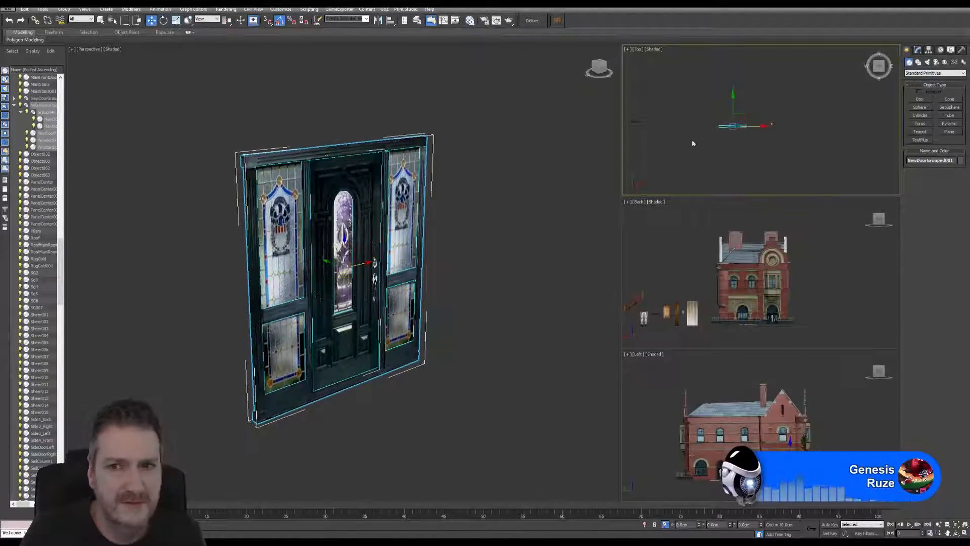
pyautogui.moveTo(693, 143); pyautogui.dragTo(783, 148, button='middle')
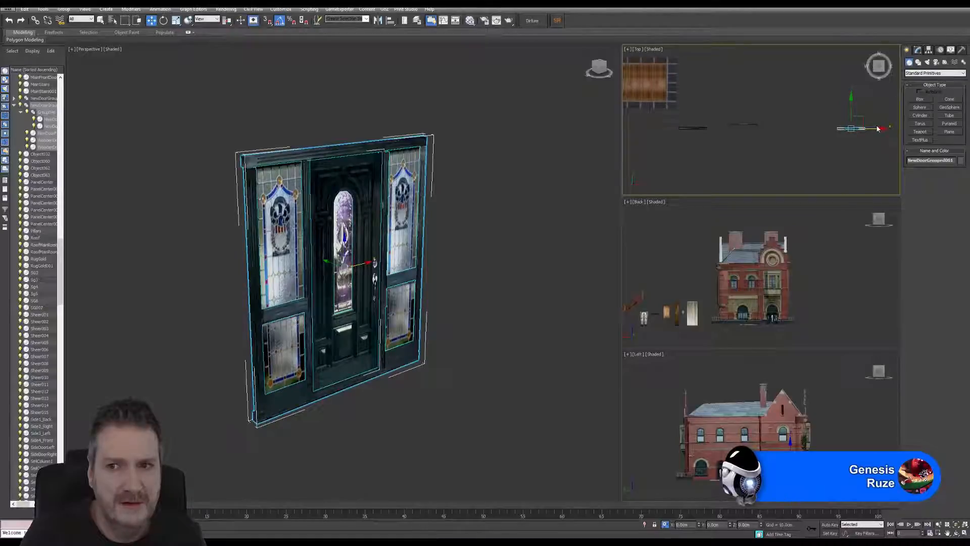
pyautogui.moveTo(875, 129); pyautogui.dragTo(671, 141)
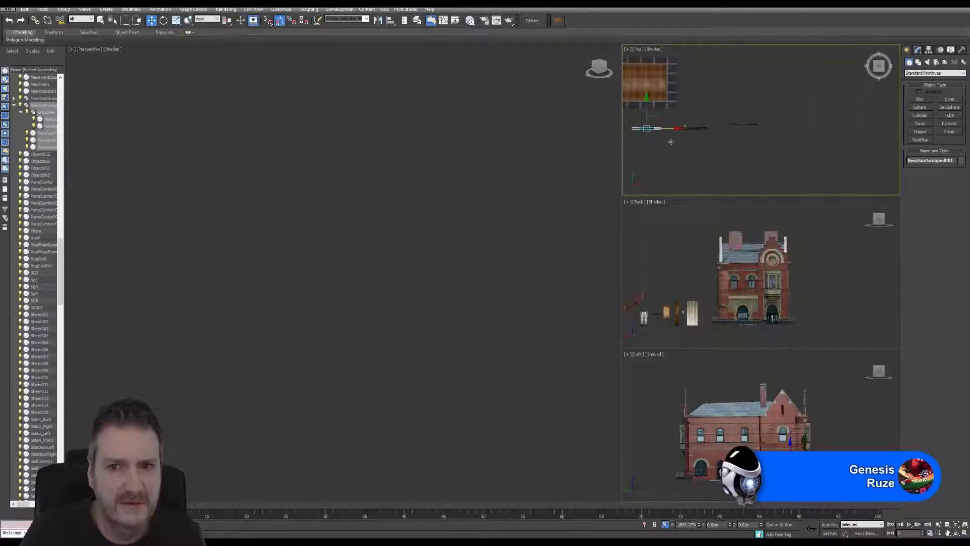
pyautogui.moveTo(213, 319); pyautogui.dragTo(245, 304, button='middle')
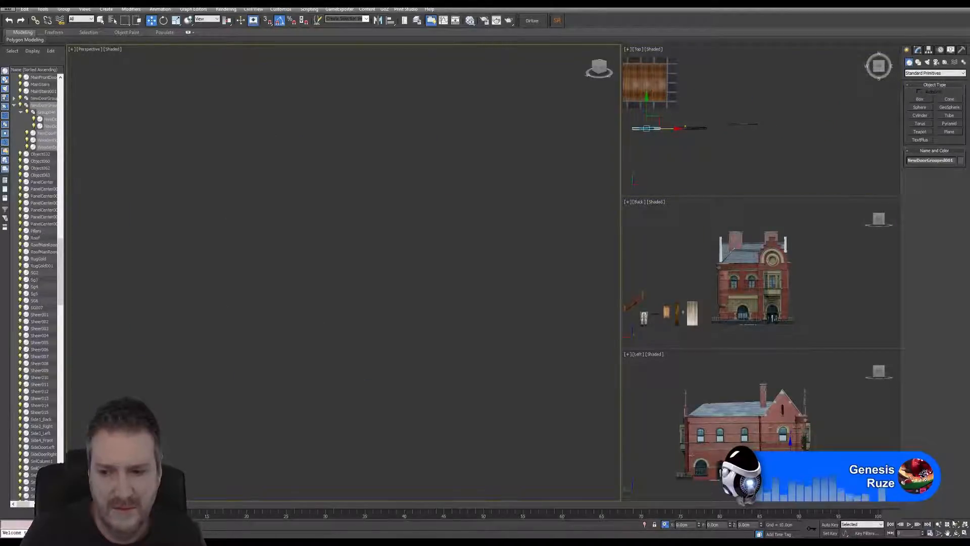
pyautogui.click(956, 525)
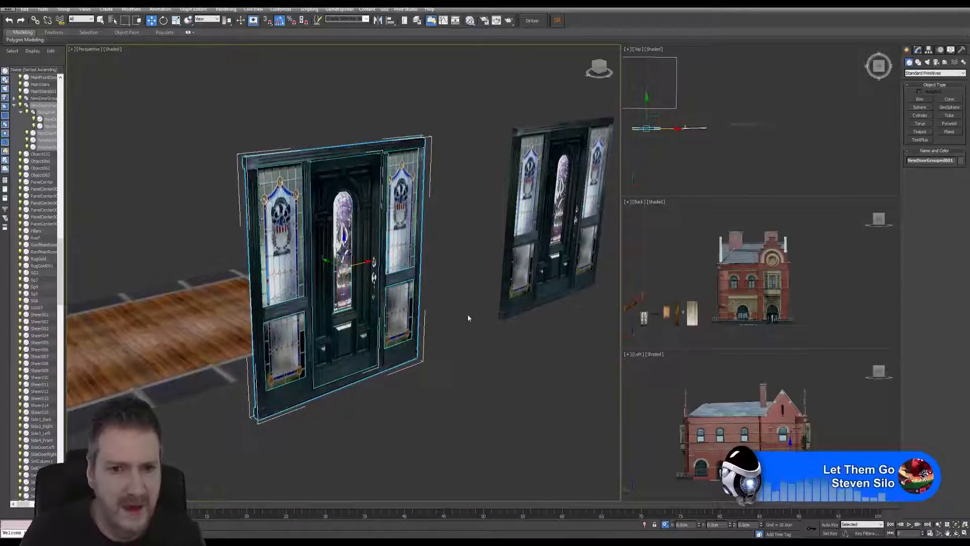
pyautogui.moveTo(468, 317); pyautogui.dragTo(338, 307, button='middle')
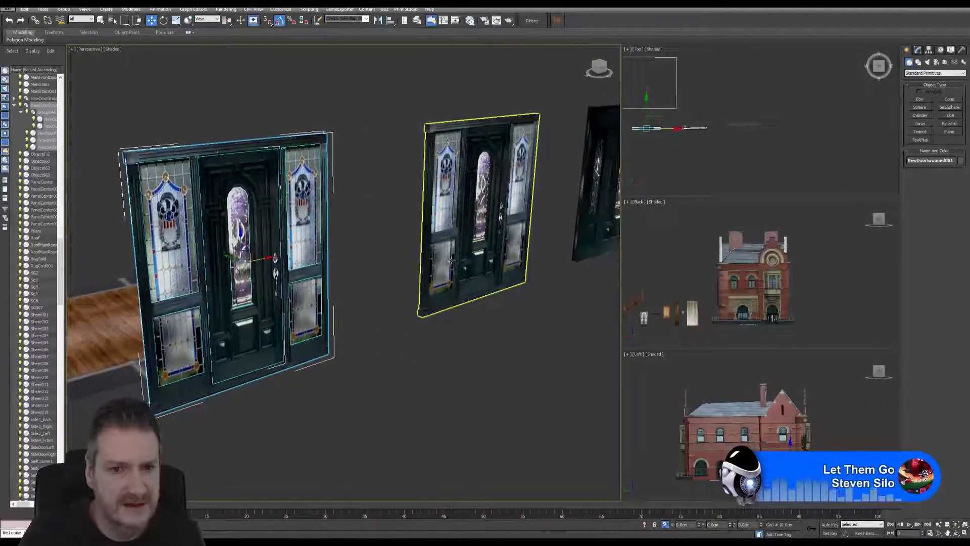
# Step: Delete the spare door nearest the stained-glass door copy and move the copy along the X axis into its place
pyautogui.click(458, 212)
pyautogui.press('Delete')
pyautogui.click(297, 251)
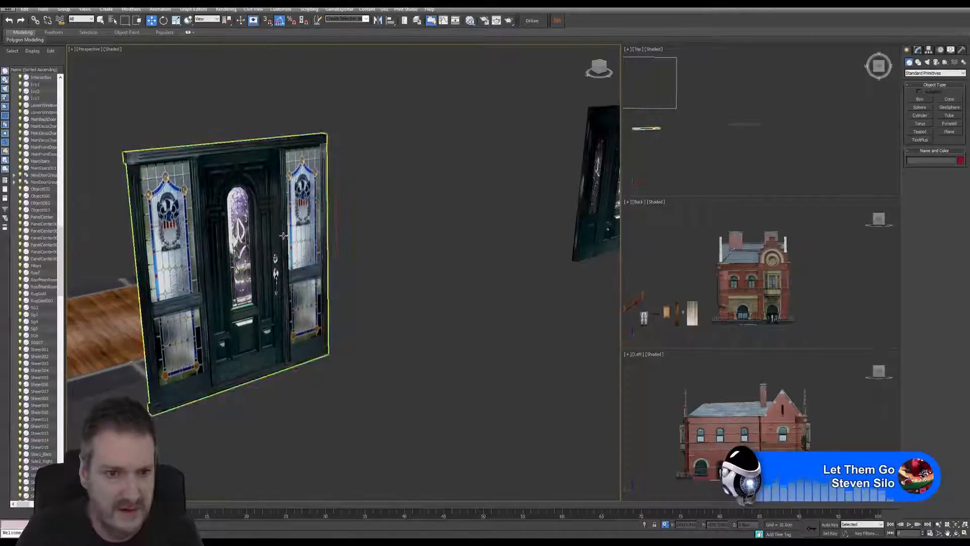
pyautogui.moveTo(263, 259); pyautogui.dragTo(458, 208)
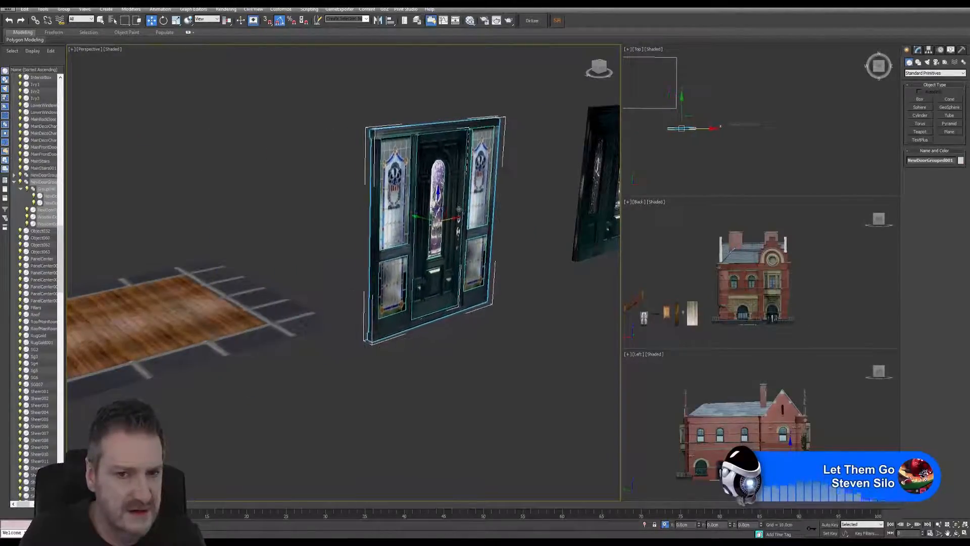
# Step: Examine the copied stained-glass door from both sides, checking the handle, side panels and glass
pyautogui.click(956, 533)
pyautogui.moveTo(444, 294); pyautogui.dragTo(540, 294)
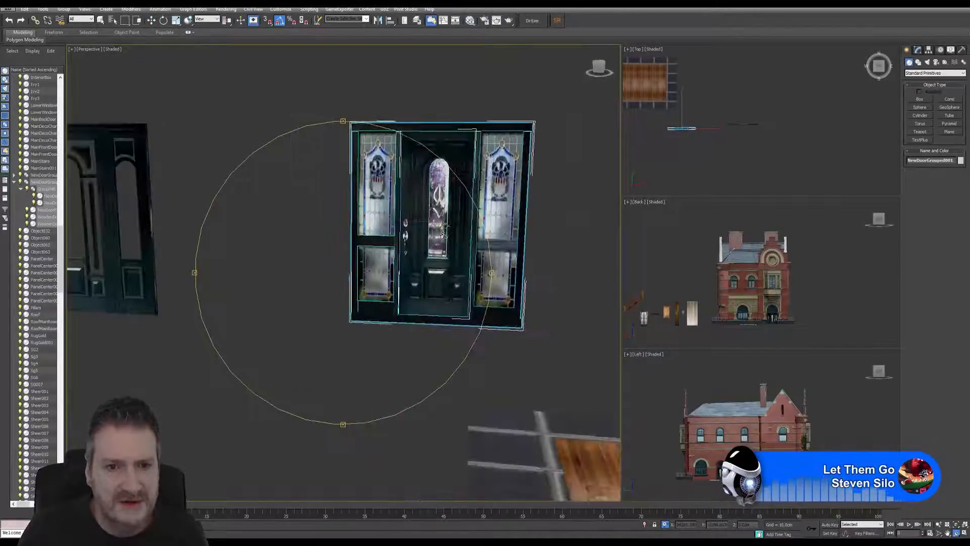
pyautogui.scroll(3, 442, 234)
pyautogui.moveTo(406, 234); pyautogui.dragTo(397, 283, button='middle')
pyautogui.moveTo(397, 283); pyautogui.dragTo(413, 266)
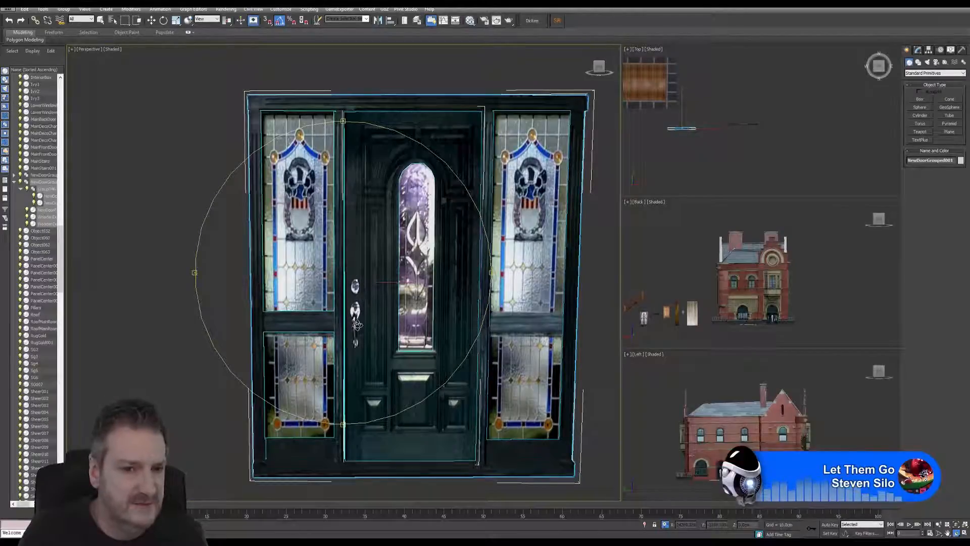
pyautogui.moveTo(362, 325); pyautogui.dragTo(417, 228)
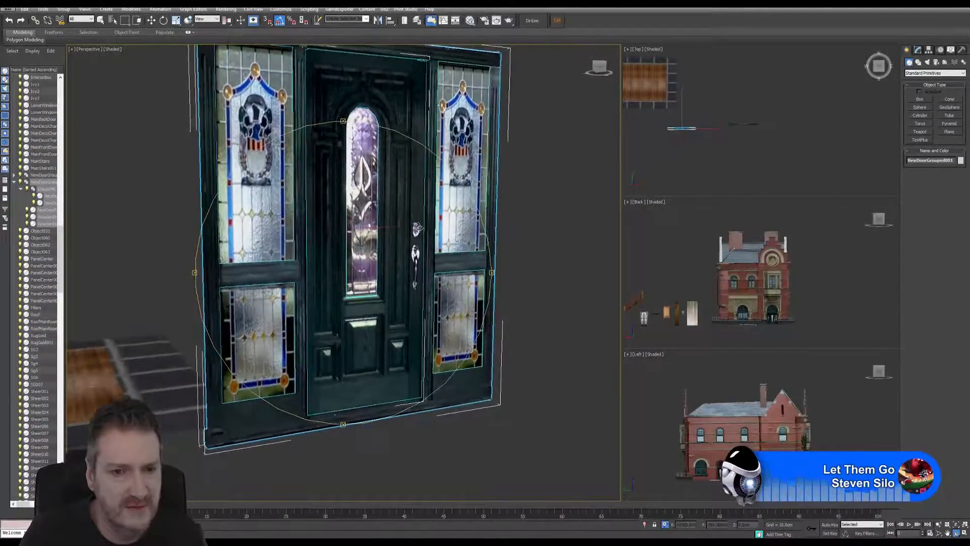
pyautogui.moveTo(425, 286); pyautogui.dragTo(368, 286)
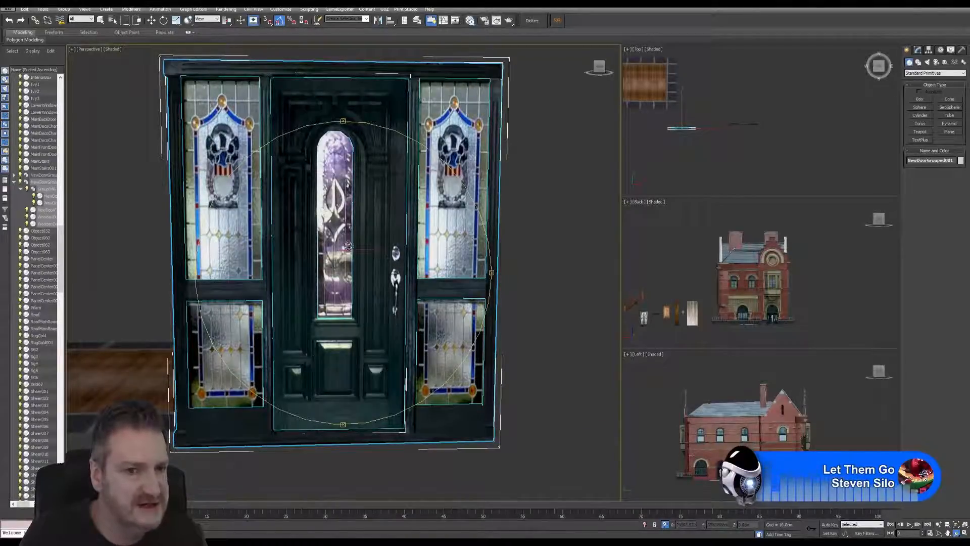
pyautogui.scroll(-8, 342, 236)
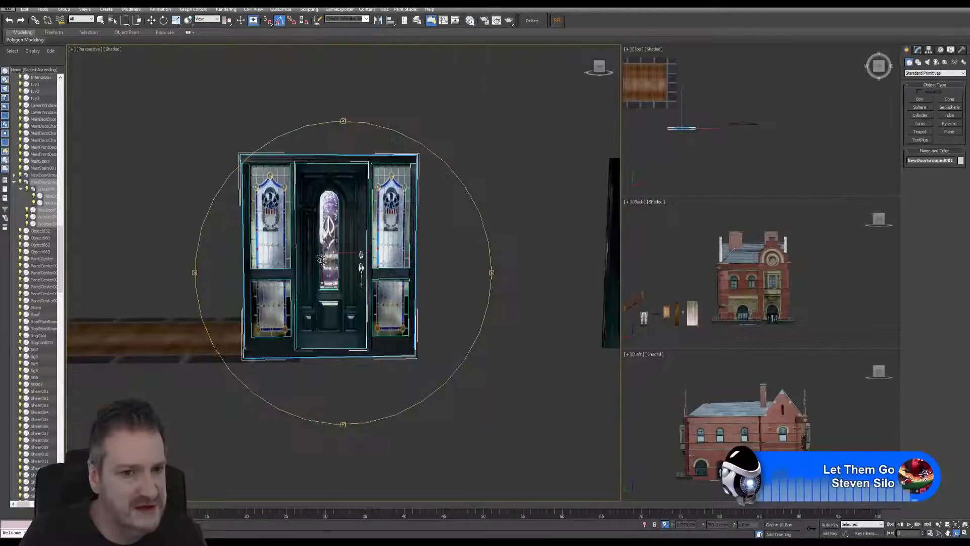
# Step: Select both loose doors in the top view and move them together towards the row's line beyond the wooden floor
pyautogui.click(151, 22)
pyautogui.rightClick(702, 164)
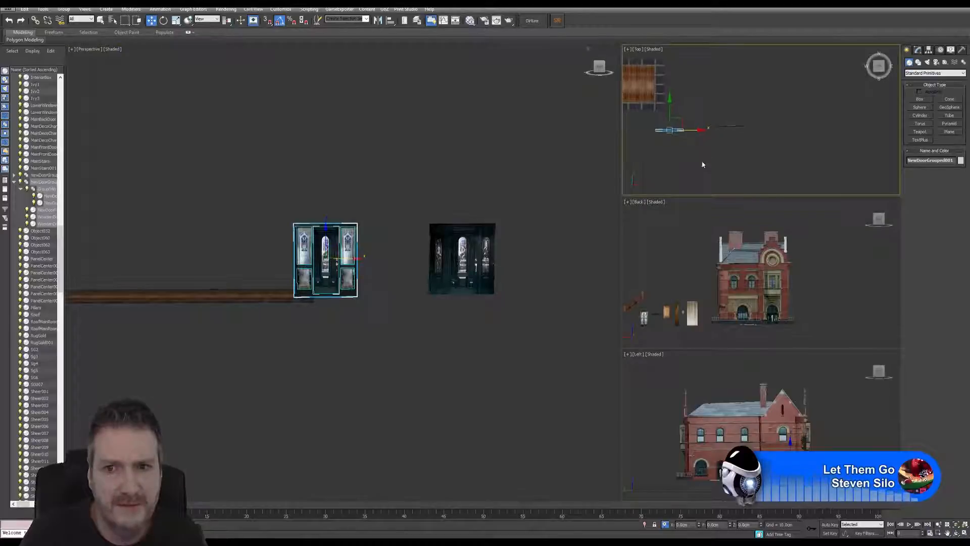
pyautogui.moveTo(764, 122); pyautogui.dragTo(764, 123)
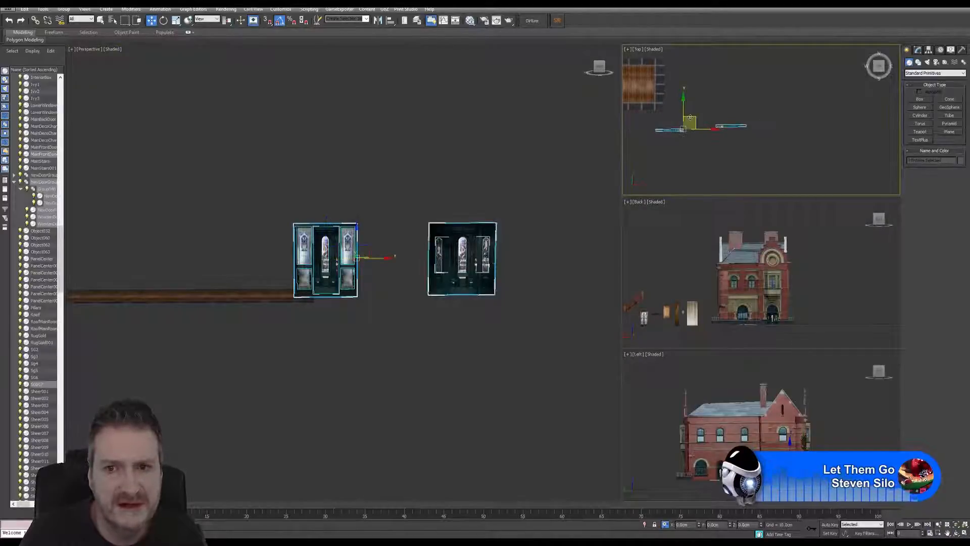
pyautogui.moveTo(689, 117); pyautogui.dragTo(728, 80)
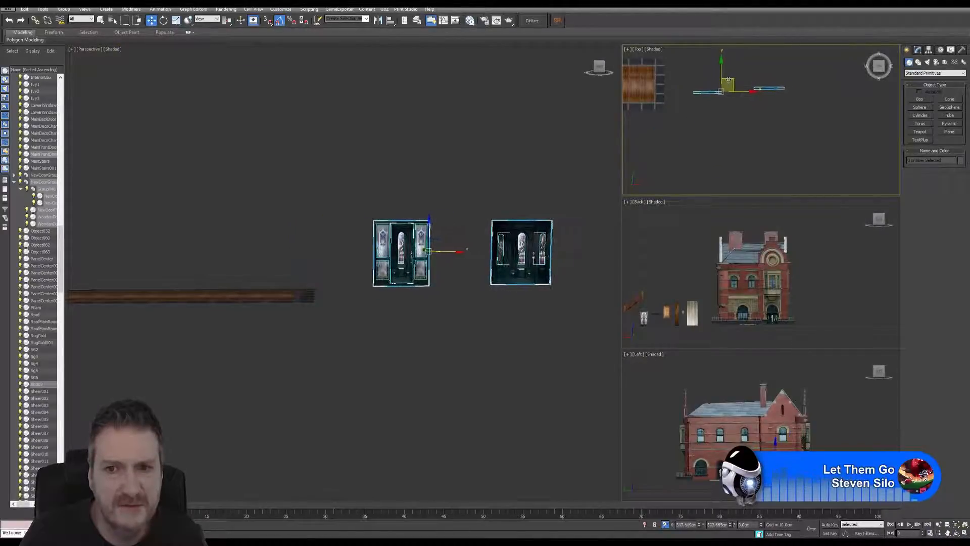
# Step: Move the old front door along the Y axis to line up with the stained-glass copy and clear the selection
pyautogui.click(773, 89)
pyautogui.moveTo(766, 72); pyautogui.dragTo(765, 79)
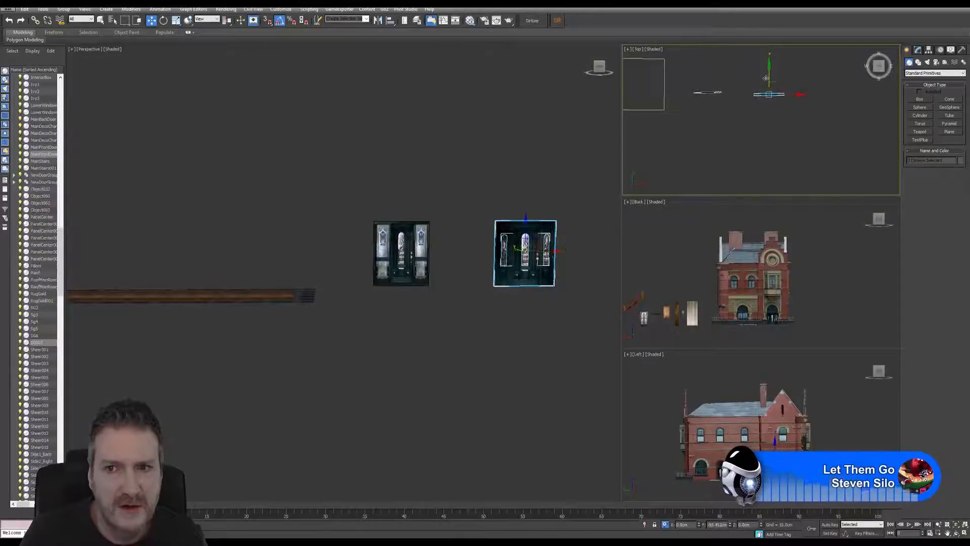
pyautogui.press('Delete')
pyautogui.click(450, 342)
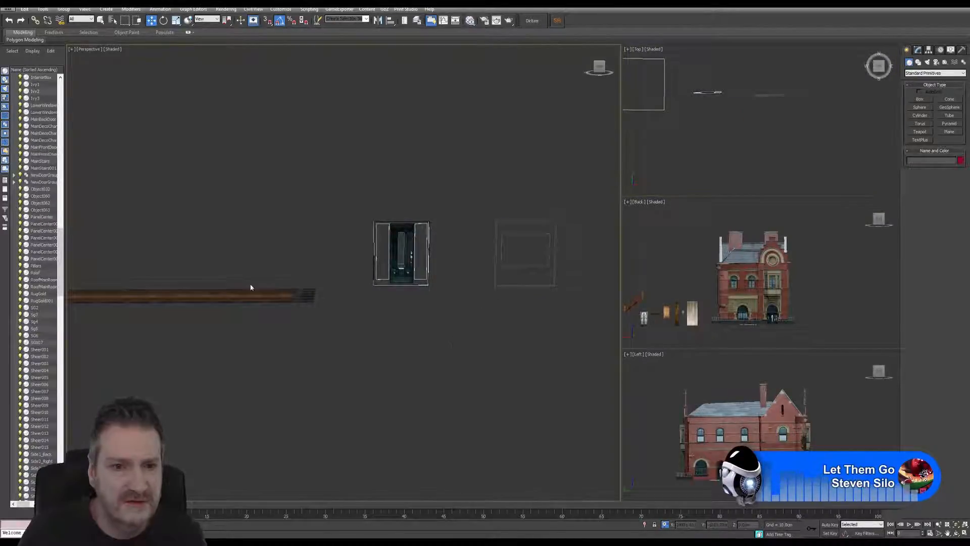
# Step: Look along the row of loose parts from the doors back to the building and the staircase pieces
pyautogui.moveTo(178, 349); pyautogui.dragTo(319, 358, button='middle')
pyautogui.scroll(-3, 302, 365)
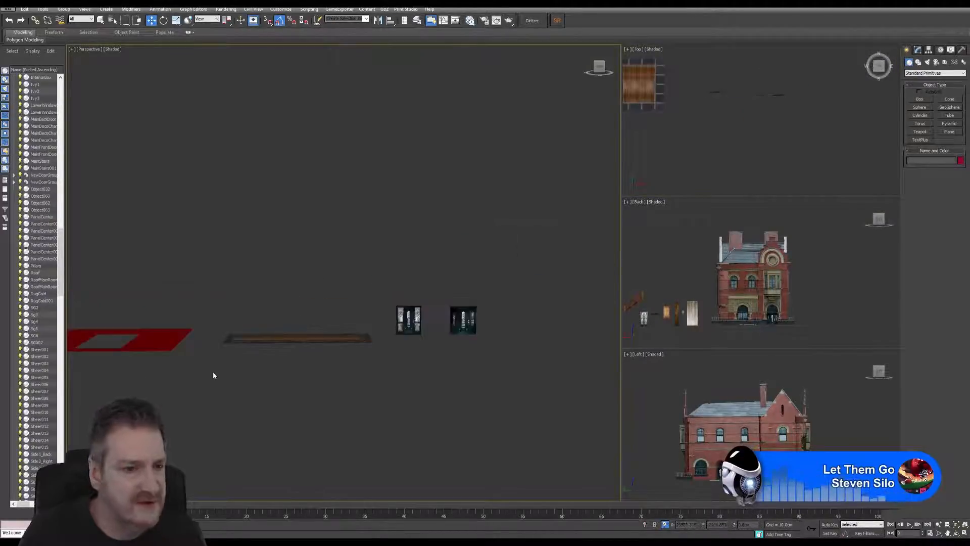
pyautogui.moveTo(213, 371); pyautogui.dragTo(362, 348, button='middle')
pyautogui.scroll(-3, 283, 342)
pyautogui.scroll(-3, 357, 351)
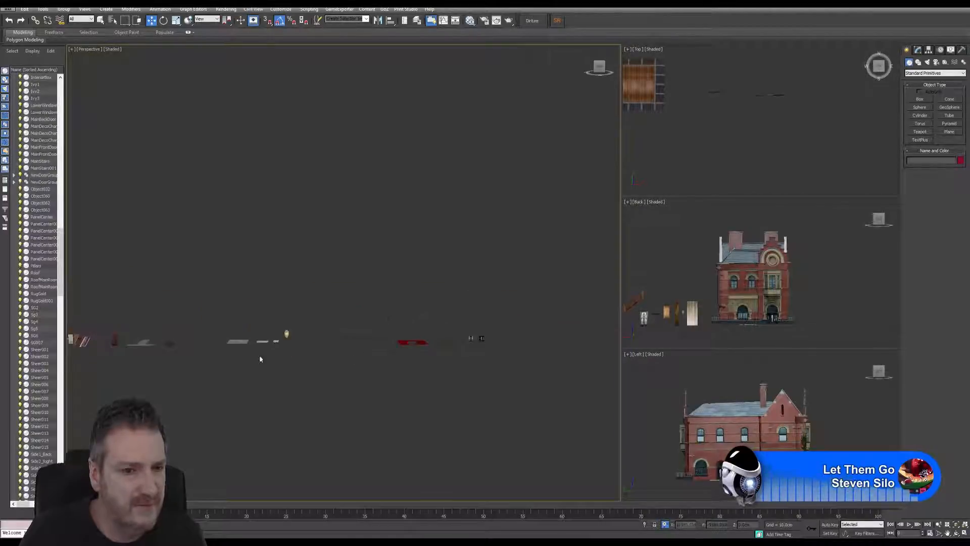
pyautogui.moveTo(260, 359); pyautogui.dragTo(435, 349, button='middle')
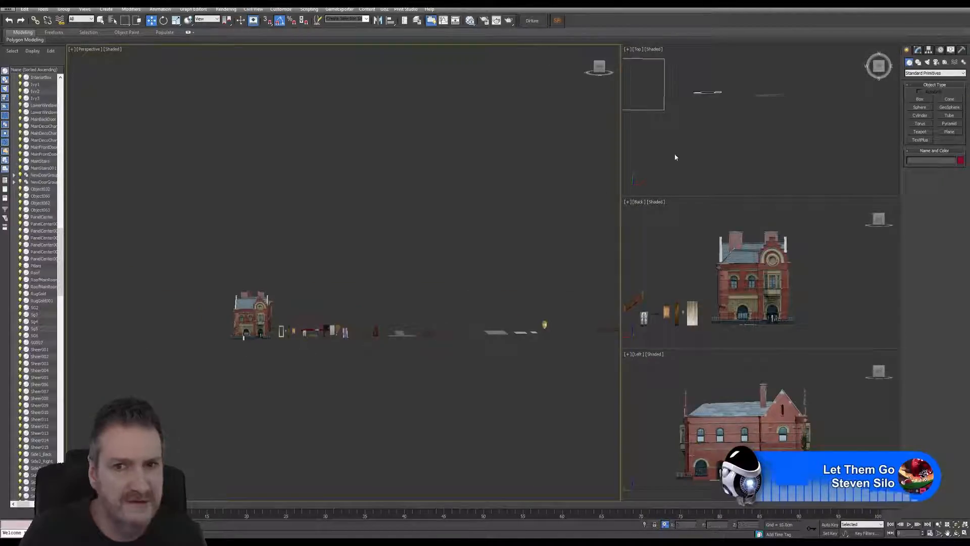
pyautogui.scroll(8, 325, 309)
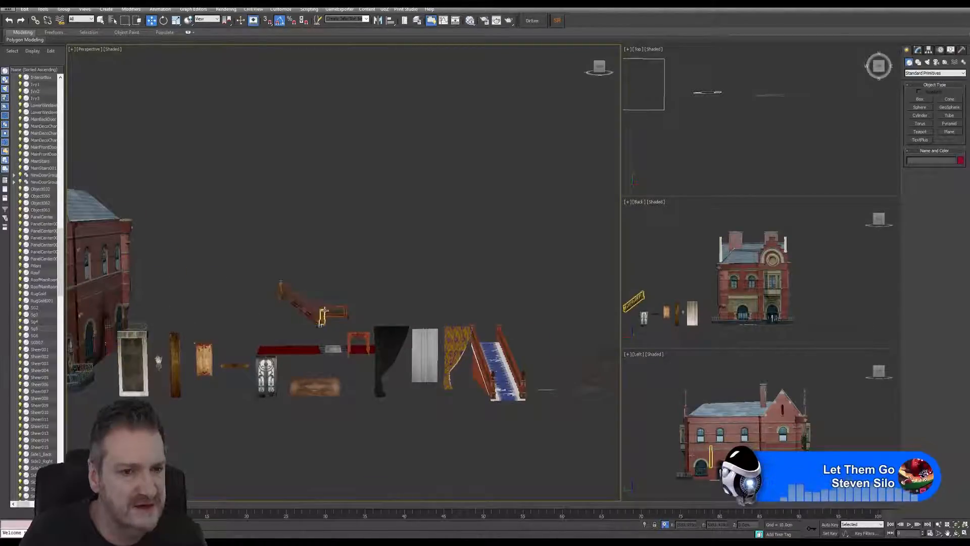
# Step: Maximize the top view, select the red-floored banister assembly beside the building and move it along above the row
pyautogui.click(673, 146)
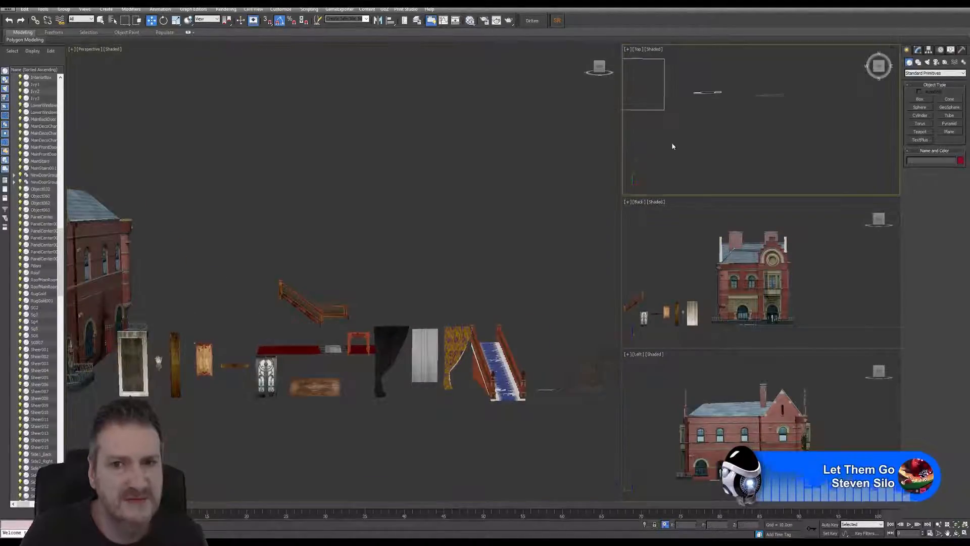
pyautogui.click(964, 532)
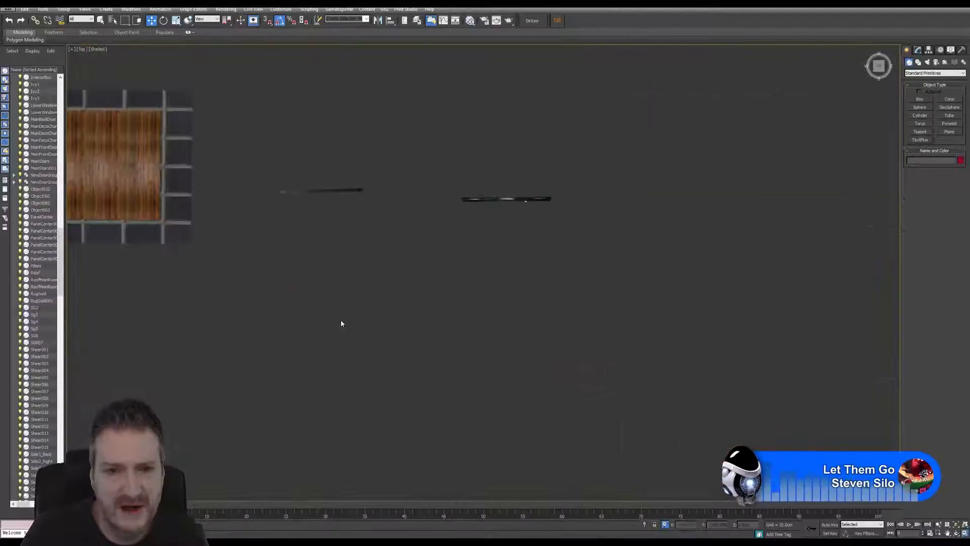
pyautogui.moveTo(341, 319); pyautogui.dragTo(504, 334, button='middle')
pyautogui.scroll(-8, 504, 334)
pyautogui.moveTo(333, 212); pyautogui.dragTo(643, 192, button='middle')
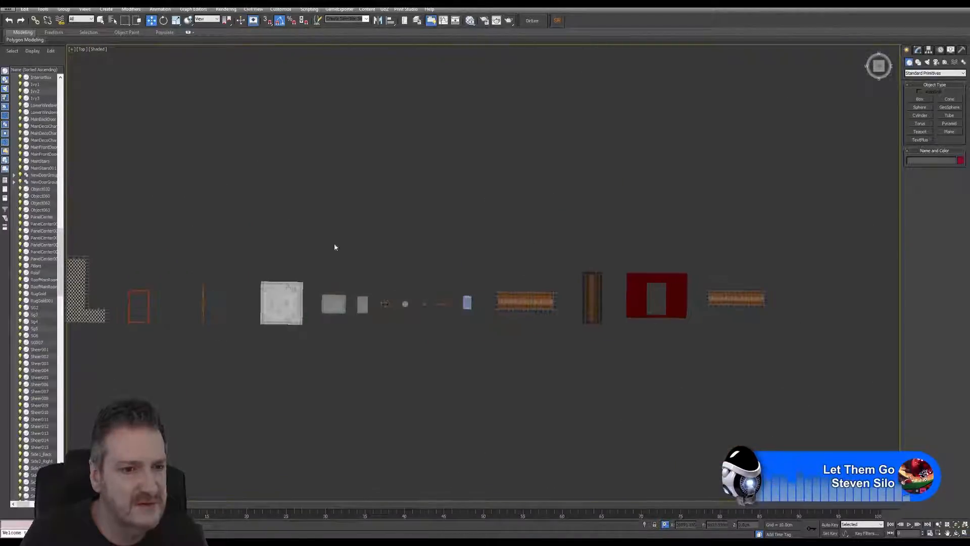
pyautogui.scroll(-3, 334, 245)
pyautogui.moveTo(218, 210); pyautogui.dragTo(405, 193, button='middle')
pyautogui.scroll(3, 327, 213)
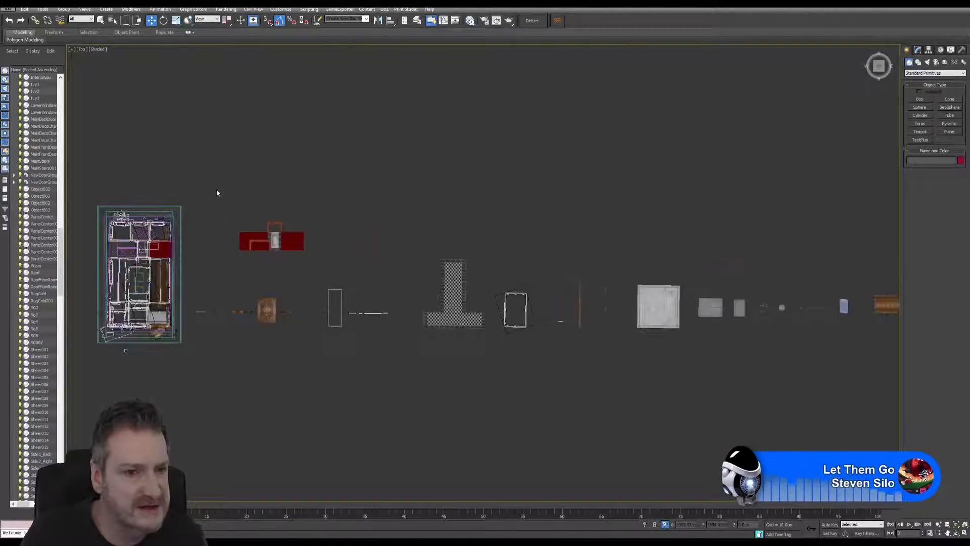
pyautogui.moveTo(311, 257); pyautogui.dragTo(320, 258)
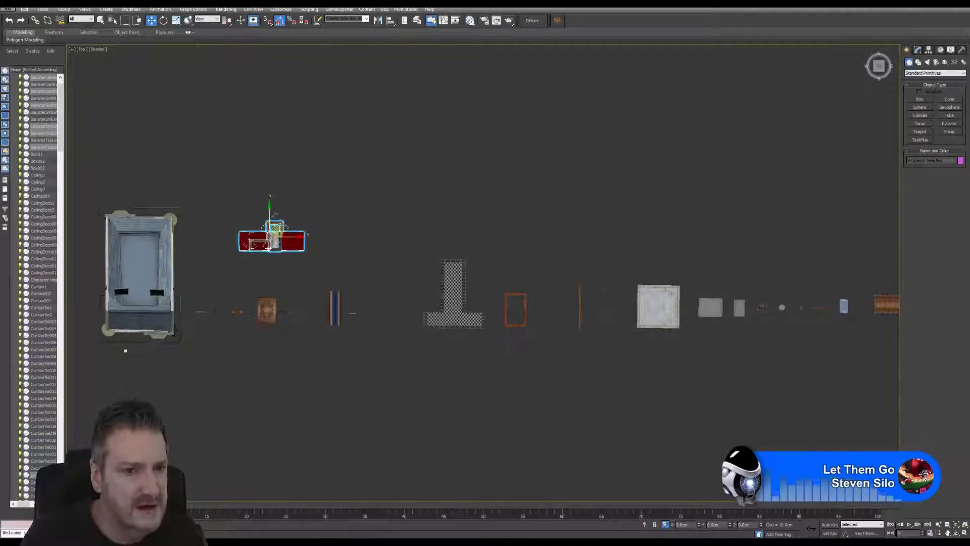
pyautogui.moveTo(280, 223); pyautogui.dragTo(883, 218)
# Step: Move the red-floored assembly past the two doors and bring it in line with the far end of the row
pyautogui.moveTo(619, 212); pyautogui.dragTo(191, 214, button='middle')
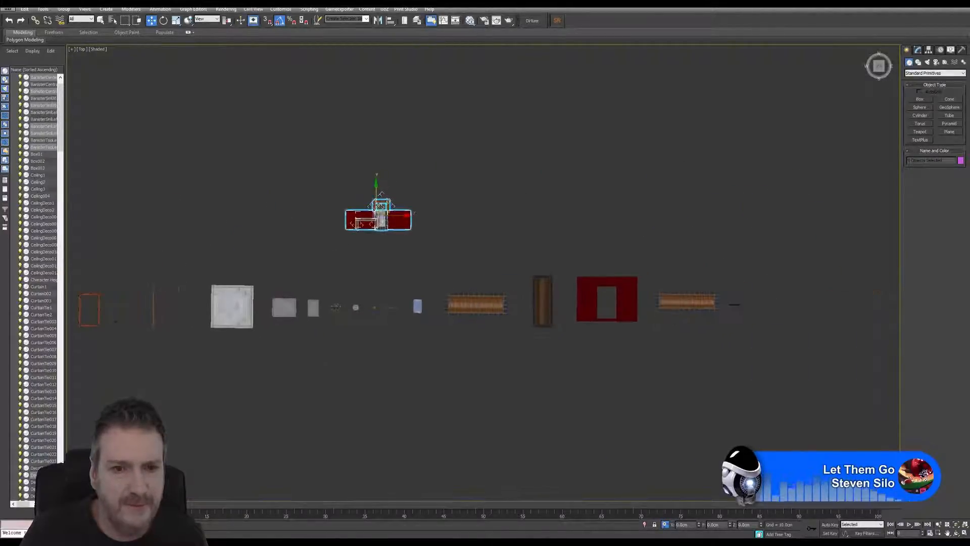
pyautogui.moveTo(378, 217); pyautogui.dragTo(789, 253)
pyautogui.moveTo(652, 234); pyautogui.dragTo(416, 225, button='middle')
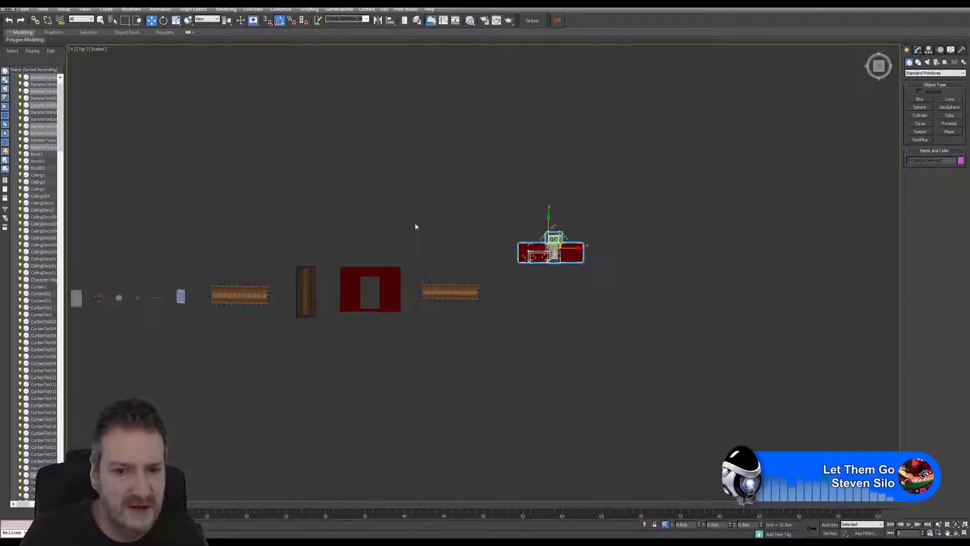
pyautogui.scroll(2, 572, 291)
pyautogui.scroll(2, 572, 290)
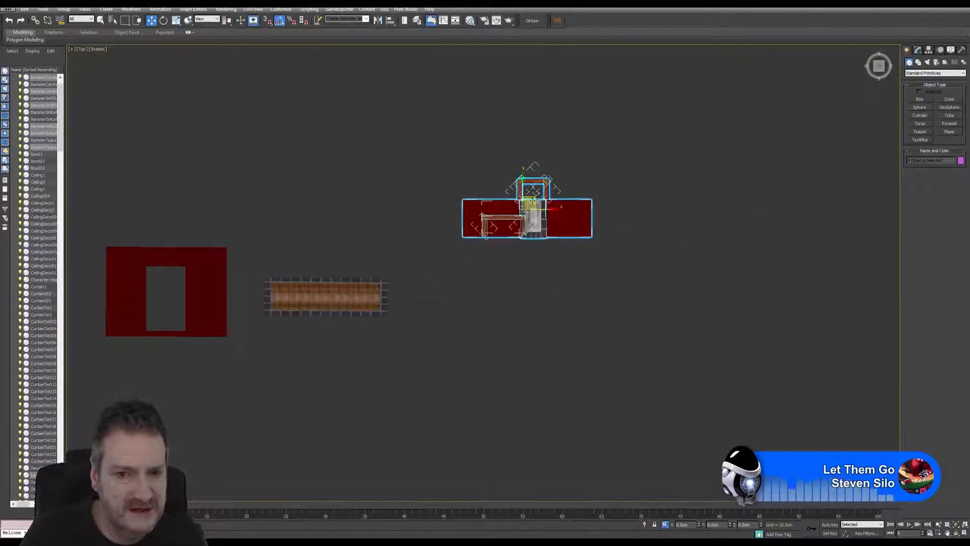
pyautogui.moveTo(533, 201); pyautogui.dragTo(571, 277)
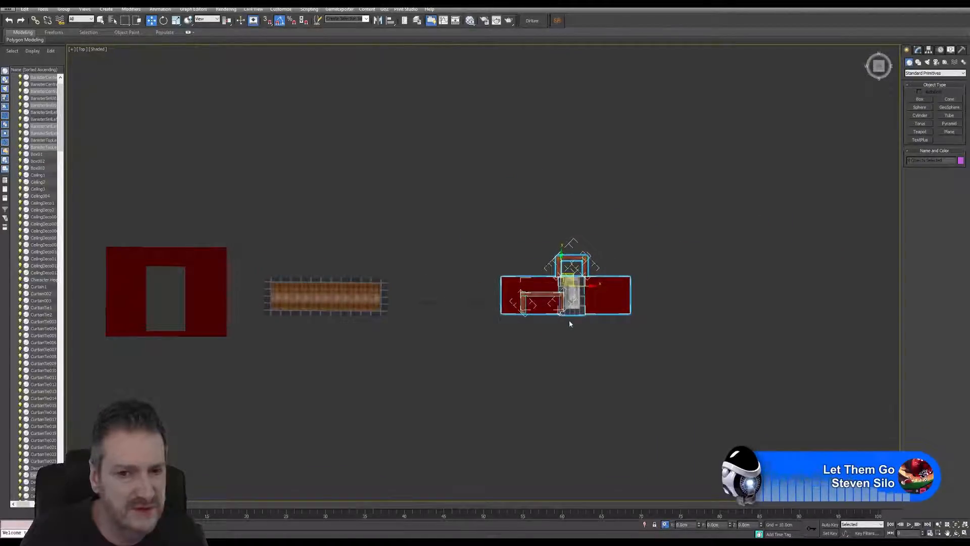
# Step: Select the three banister pieces behind the grey tiled section and move them clear of the assembly, beyond the right-hand red floor
pyautogui.scroll(4, 569, 321)
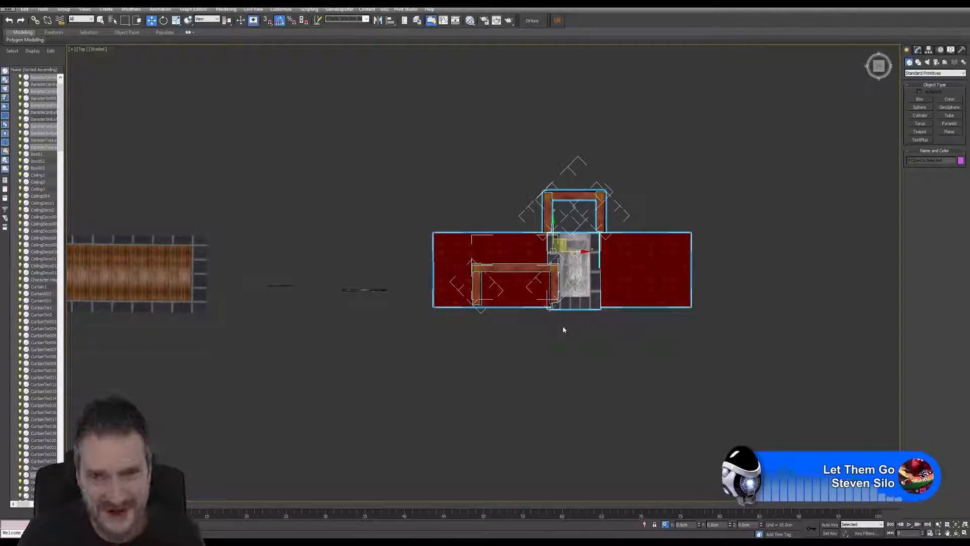
pyautogui.click(666, 176)
pyautogui.click(579, 198)
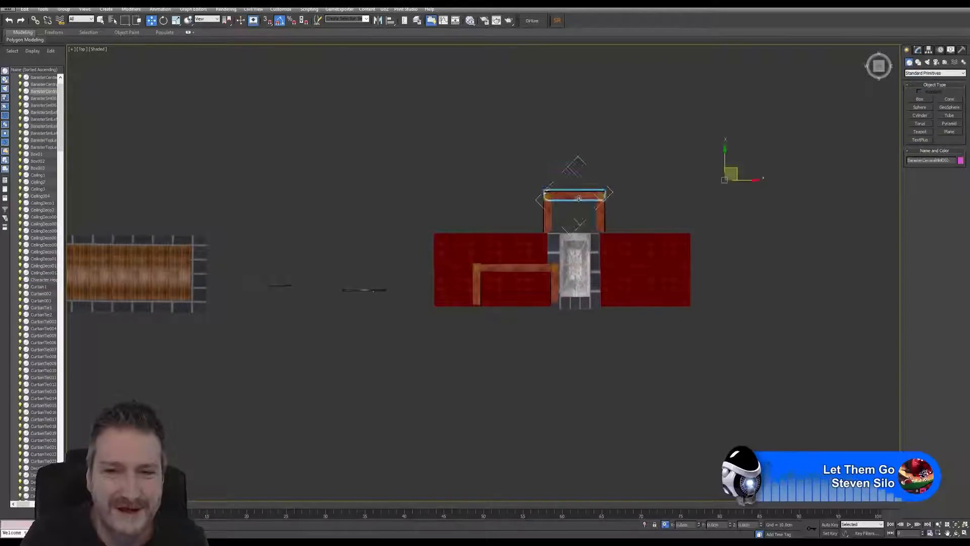
pyautogui.keyDown('ctrl'); pyautogui.click(547, 216); pyautogui.keyUp('ctrl')
pyautogui.keyDown('ctrl'); pyautogui.click(600, 212); pyautogui.keyUp('ctrl')
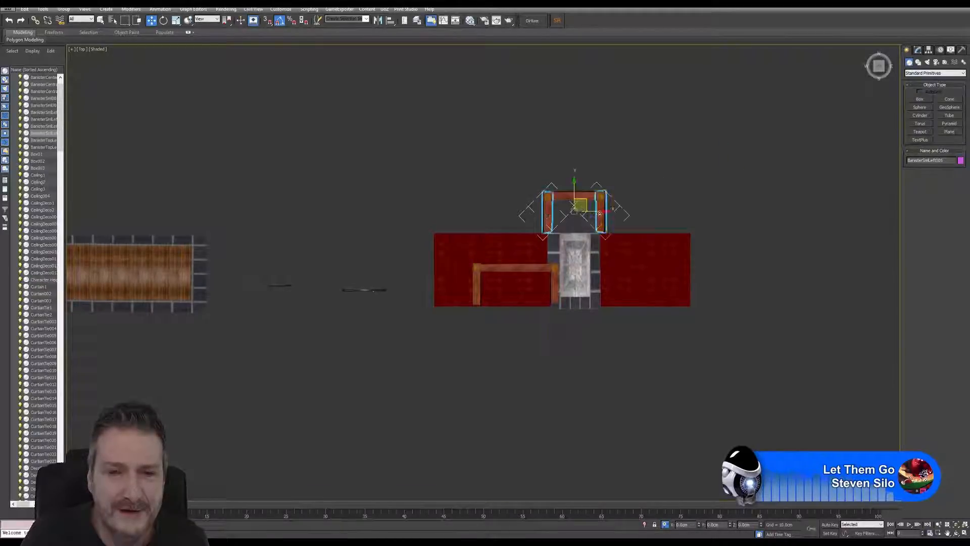
pyautogui.keyDown('ctrl'); pyautogui.click(571, 196); pyautogui.keyUp('ctrl')
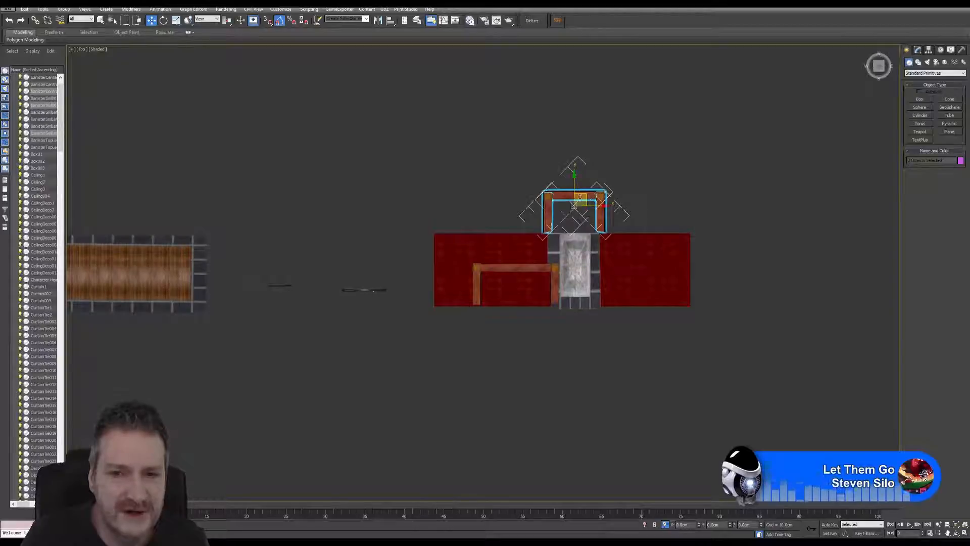
pyautogui.moveTo(588, 198); pyautogui.dragTo(740, 116)
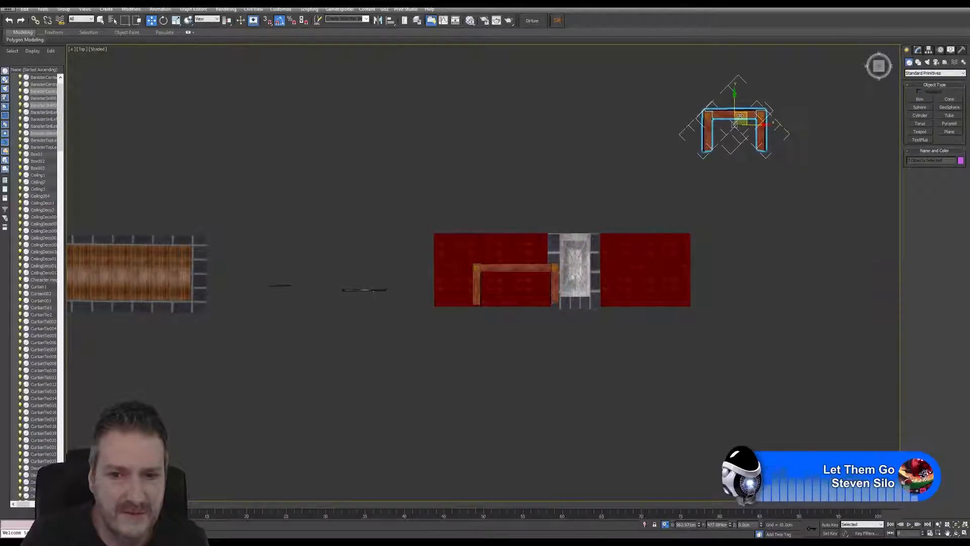
# Step: Select the three banister pieces over the left-hand red floor and move them off the assembly, beside the other banister set
pyautogui.moveTo(564, 196); pyautogui.dragTo(498, 185, button='middle')
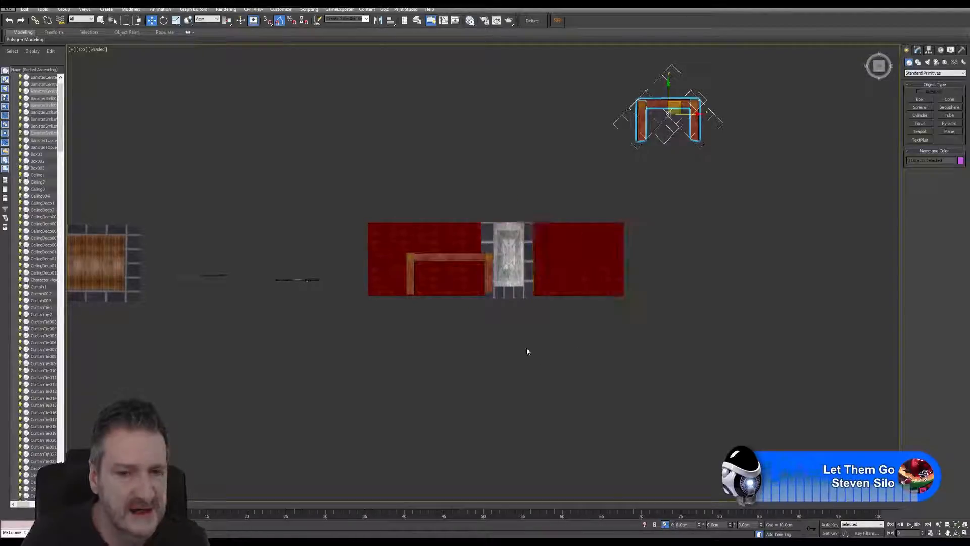
pyautogui.click(408, 279)
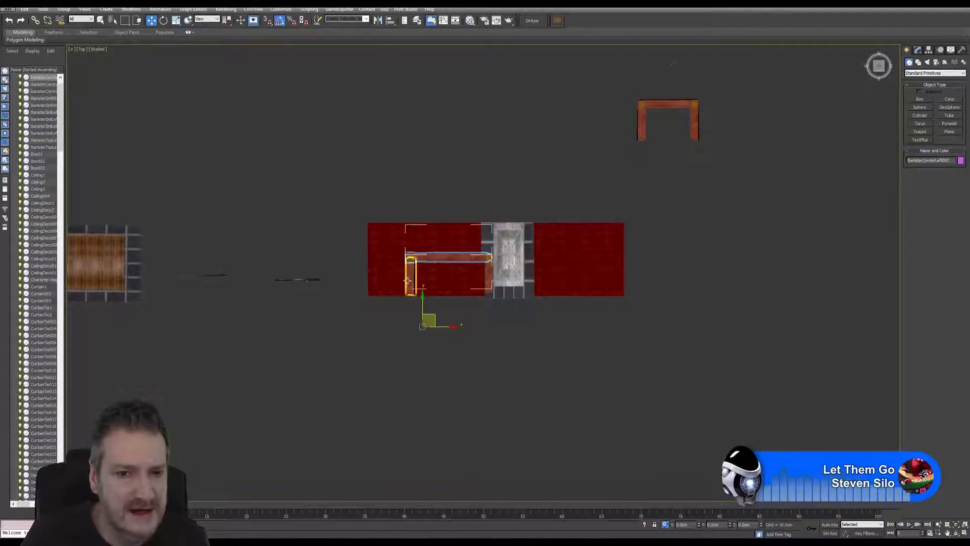
pyautogui.keyDown('ctrl'); pyautogui.click(459, 259); pyautogui.keyUp('ctrl')
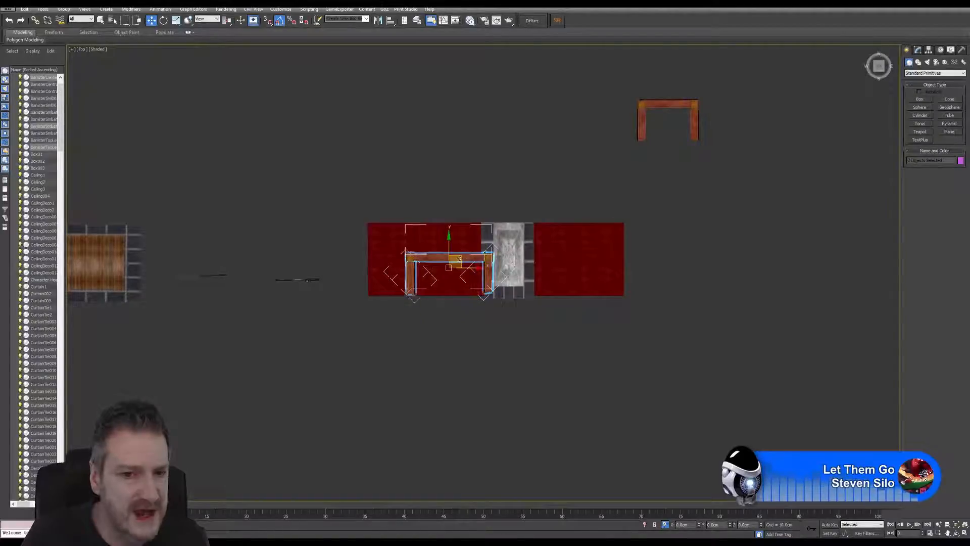
pyautogui.moveTo(459, 259); pyautogui.dragTo(766, 148)
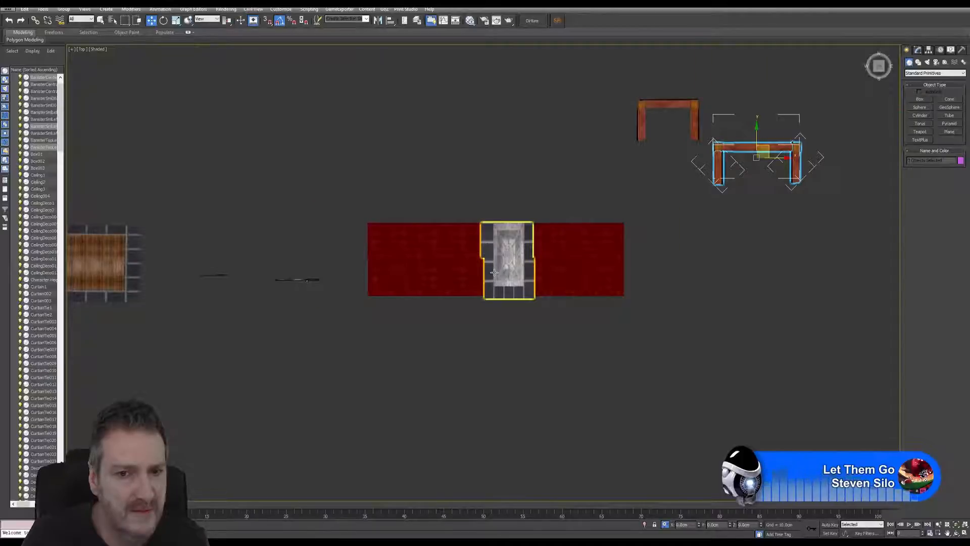
pyautogui.scroll(3, 493, 272)
pyautogui.scroll(-1, 494, 271)
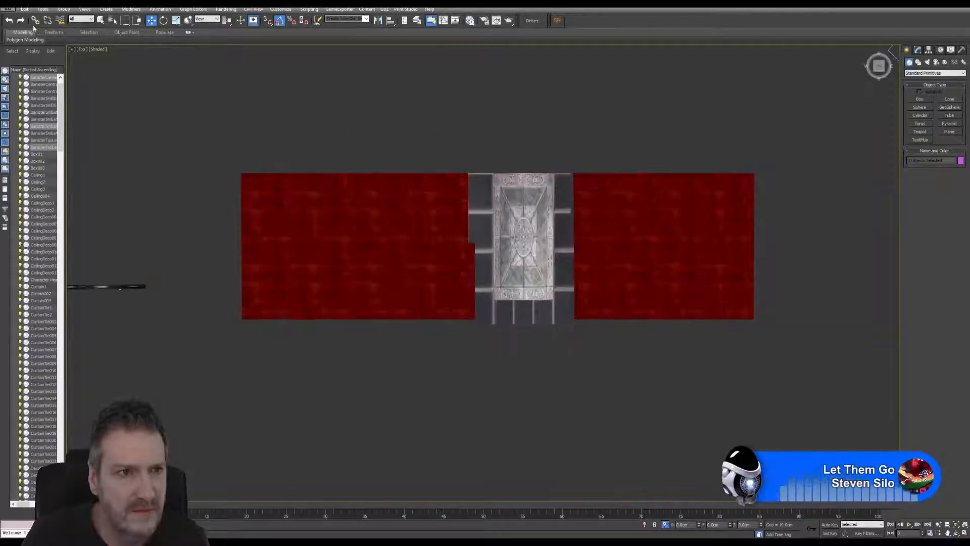
# Step: Undo the last banister move, reselect the set's three pieces and move them off the left-hand red floor, beside the other banister set
pyautogui.click(9, 21)
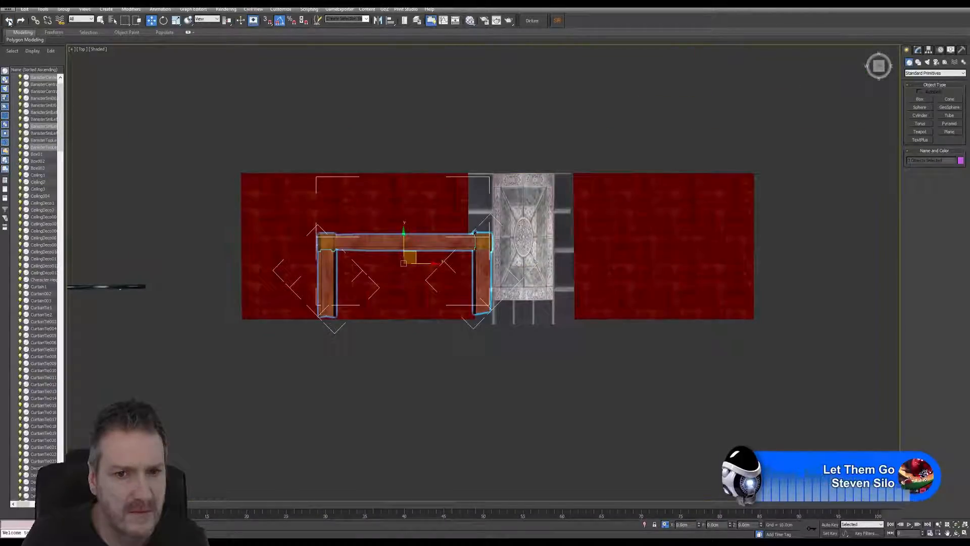
pyautogui.click(9, 21)
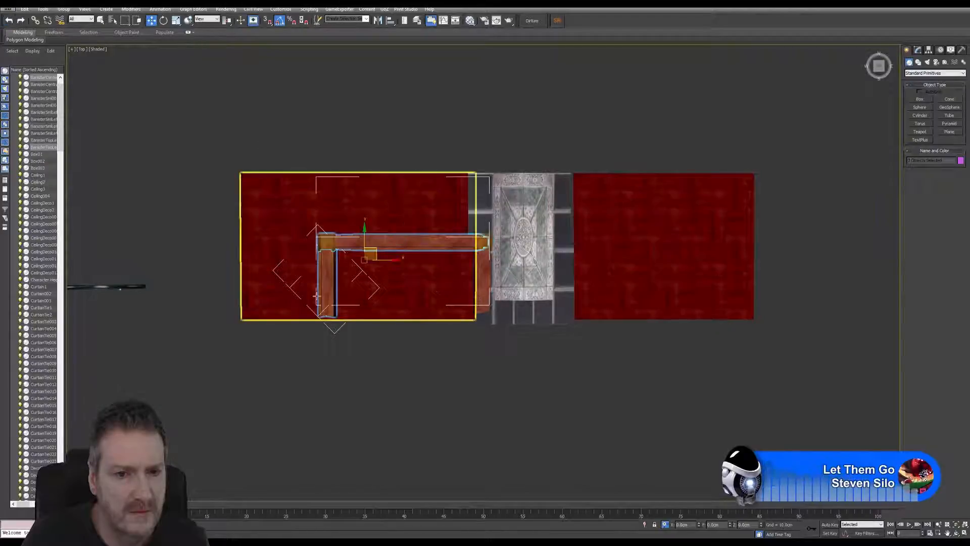
pyautogui.keyDown('ctrl'); pyautogui.click(490, 271); pyautogui.keyUp('ctrl')
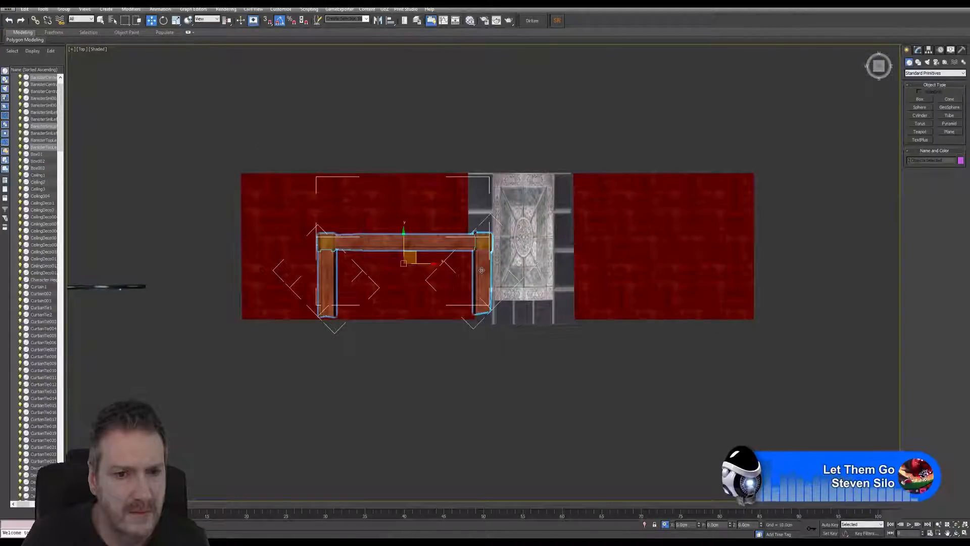
pyautogui.scroll(-2, 460, 263)
pyautogui.moveTo(460, 265); pyautogui.dragTo(592, 106)
pyautogui.moveTo(626, 234); pyautogui.dragTo(478, 334, button='middle')
pyautogui.scroll(-2, 481, 329)
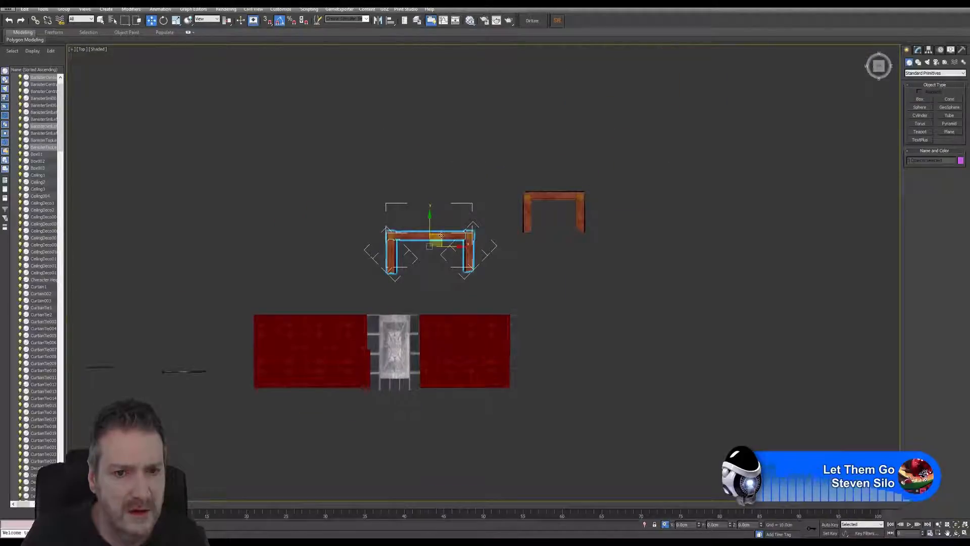
pyautogui.moveTo(437, 238); pyautogui.dragTo(441, 169)
pyautogui.moveTo(465, 293); pyautogui.dragTo(499, 223, button='middle')
# Step: Move the right-hand red floor well clear of the grey tiled section and shift the tiled section away from the left-hand floor
pyautogui.click(507, 306)
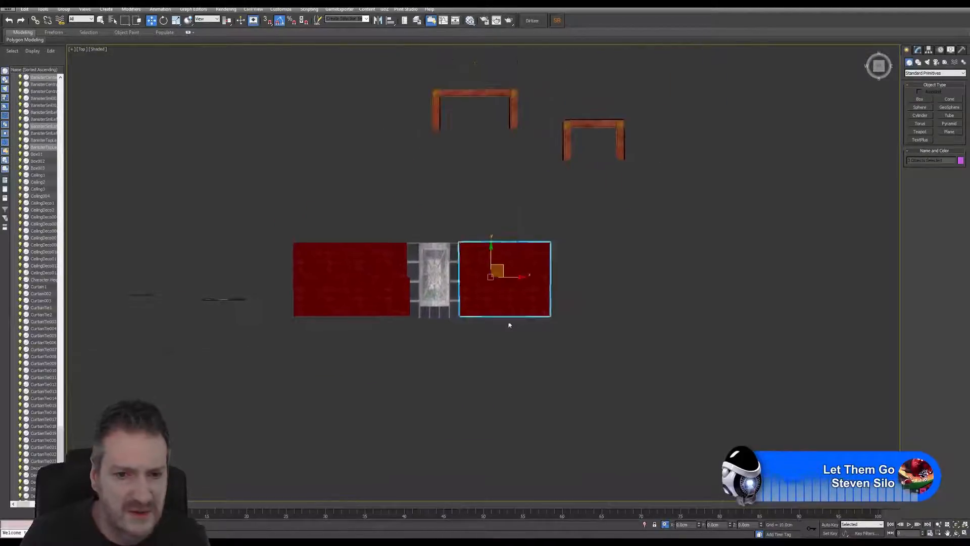
pyautogui.moveTo(513, 278); pyautogui.dragTo(575, 278)
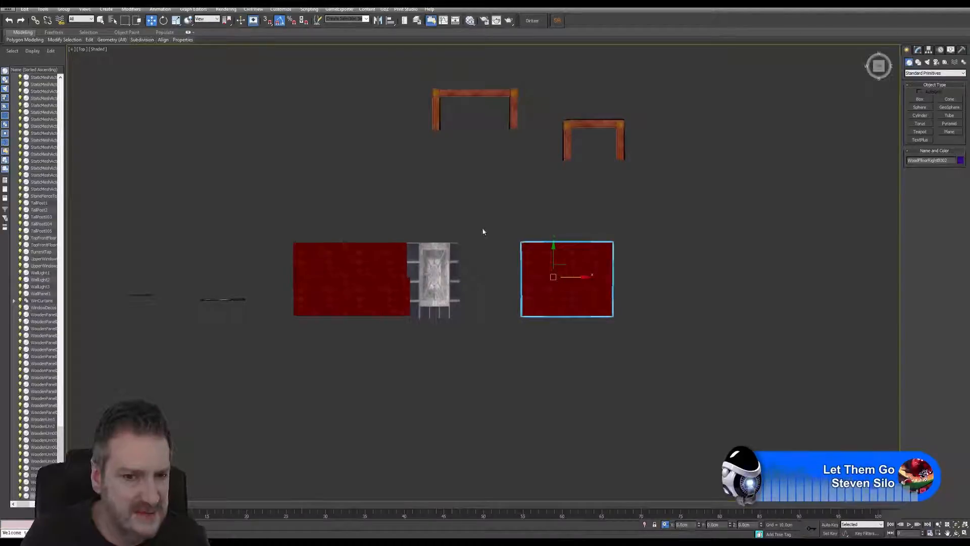
pyautogui.moveTo(453, 328); pyautogui.dragTo(454, 329)
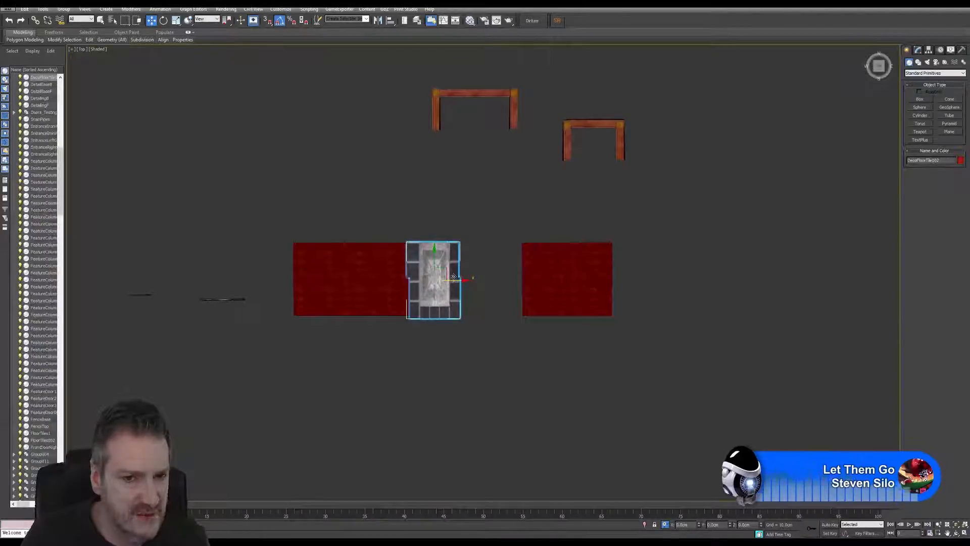
pyautogui.scroll(4, 454, 277)
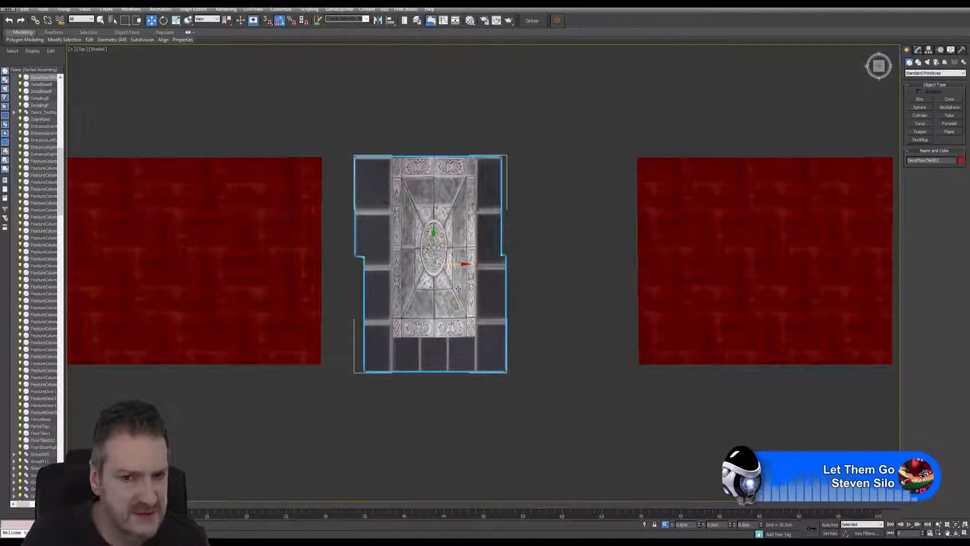
pyautogui.scroll(1, 458, 288)
pyautogui.scroll(-3, 458, 289)
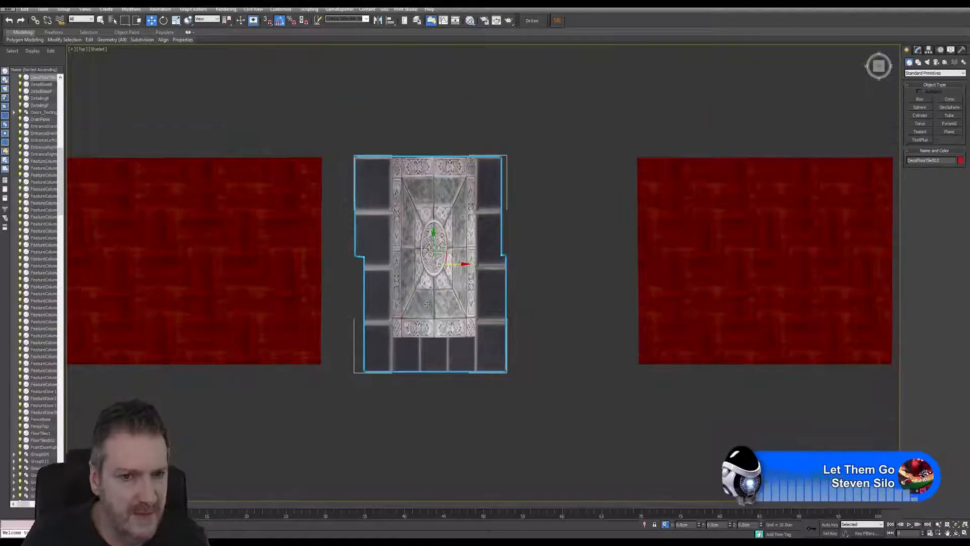
pyautogui.moveTo(520, 161); pyautogui.dragTo(418, 225, button='middle')
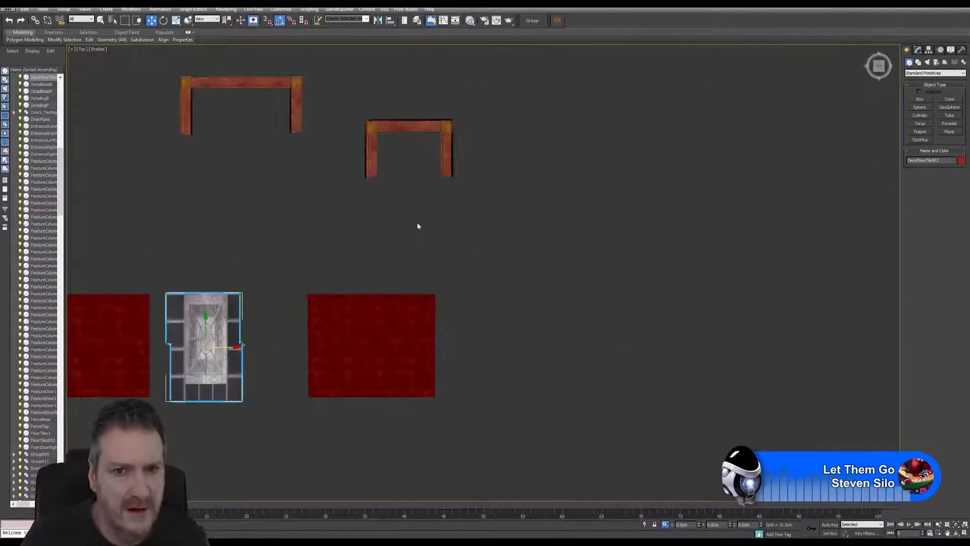
# Step: Move both three-piece banister sets beyond the right-hand red floor, placing them side by side in line with the row
pyautogui.scroll(-1, 380, 141)
pyautogui.moveTo(446, 194); pyautogui.dragTo(447, 195)
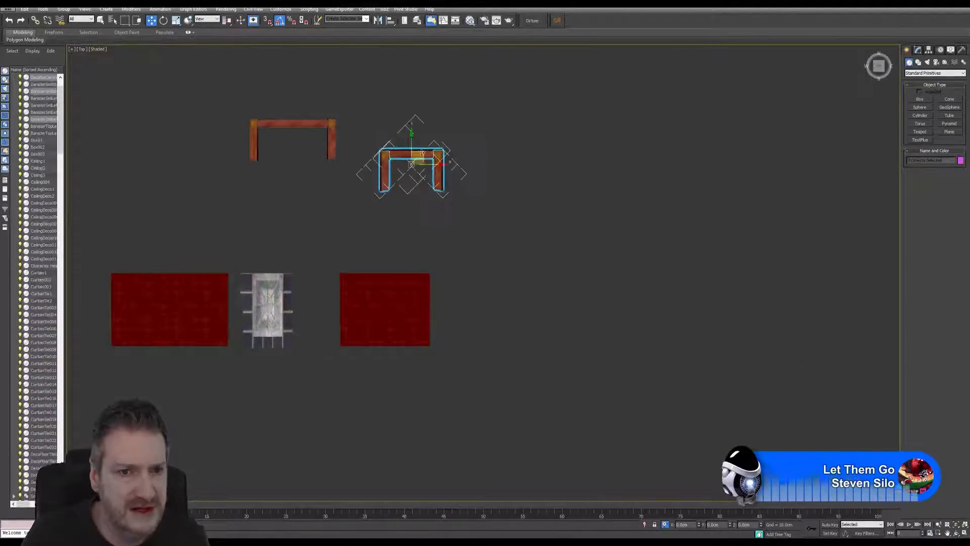
pyautogui.moveTo(422, 153); pyautogui.dragTo(518, 284)
pyautogui.moveTo(279, 127); pyautogui.dragTo(356, 165)
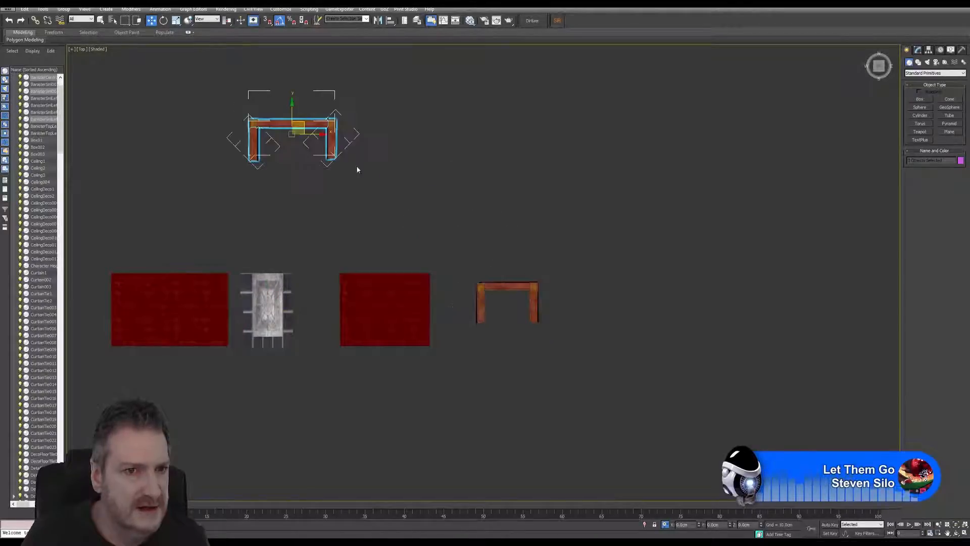
pyautogui.moveTo(311, 124); pyautogui.dragTo(615, 294)
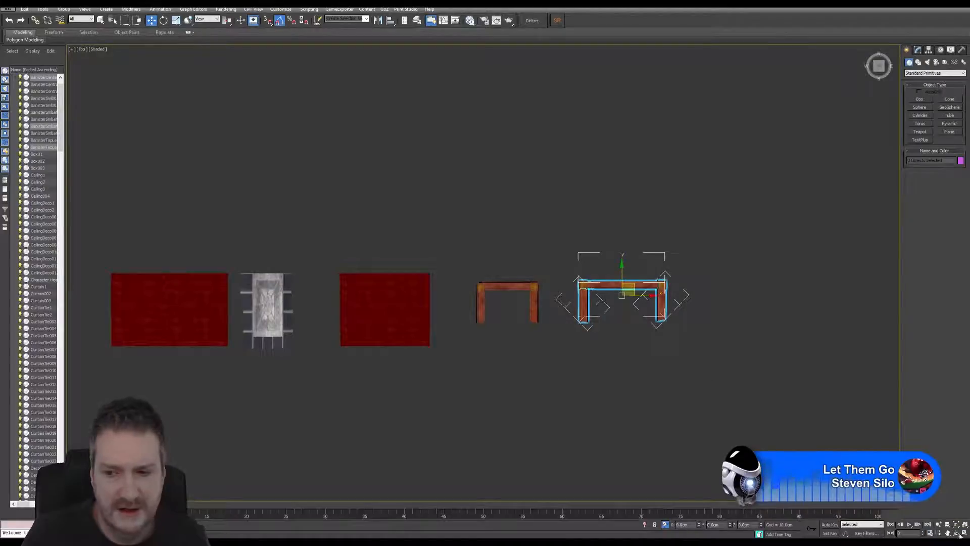
# Step: Restore the four-view layout, select both banister sets in the perspective view and lower them to the height of the floor pieces
pyautogui.hotkey('alt', 'w')
pyautogui.moveTo(476, 297); pyautogui.dragTo(176, 279, button='middle')
pyautogui.moveTo(450, 283); pyautogui.dragTo(303, 273, button='middle')
pyautogui.moveTo(490, 268); pyautogui.dragTo(313, 255, button='middle')
pyautogui.moveTo(513, 242); pyautogui.dragTo(240, 229, button='middle')
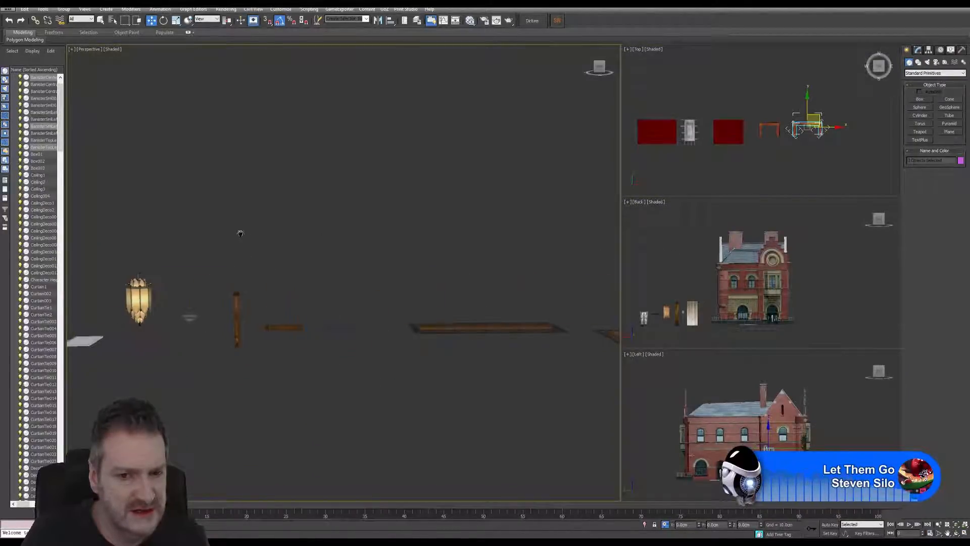
pyautogui.moveTo(434, 245); pyautogui.dragTo(227, 248, button='middle')
pyautogui.moveTo(496, 251)
pyautogui.mouseDown(button='middle')
pyautogui.moveTo(390, 258)
pyautogui.moveTo(177, 244)
pyautogui.mouseUp(button='middle')
pyautogui.moveTo(398, 251); pyautogui.dragTo(187, 250, button='middle')
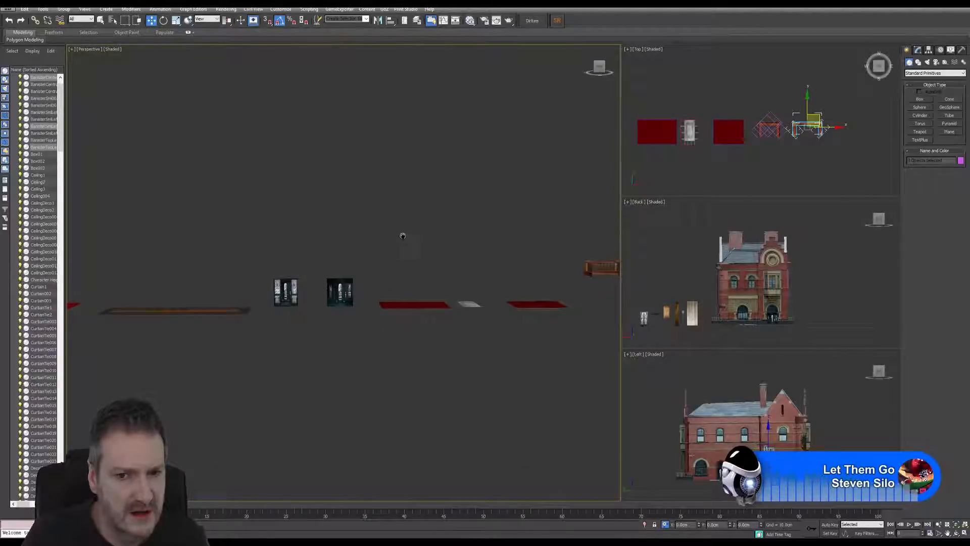
pyautogui.moveTo(400, 234); pyautogui.dragTo(191, 218, button='middle')
pyautogui.keyDown('alt'); pyautogui.moveTo(324, 262); pyautogui.dragTo(426, 268, button='middle'); pyautogui.keyUp('alt')
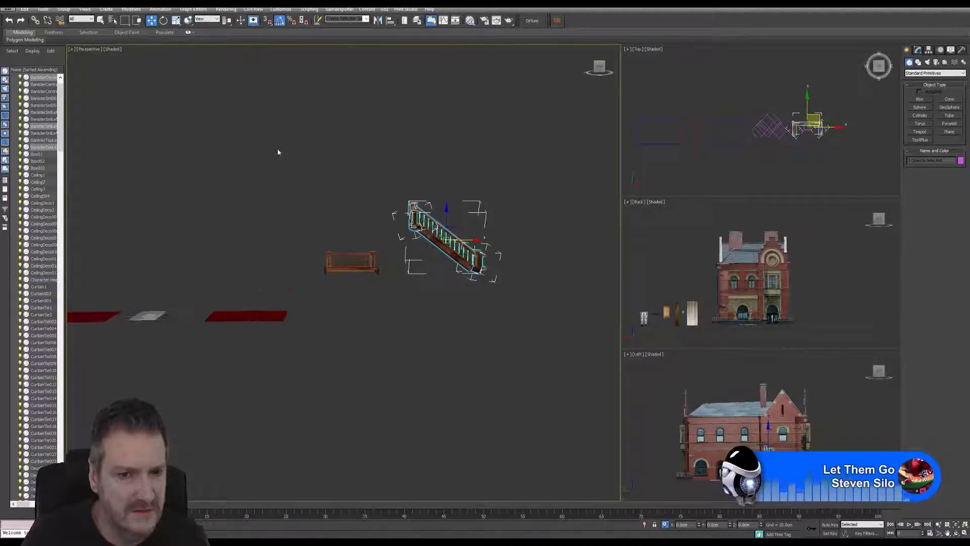
pyautogui.moveTo(277, 152); pyautogui.dragTo(515, 302)
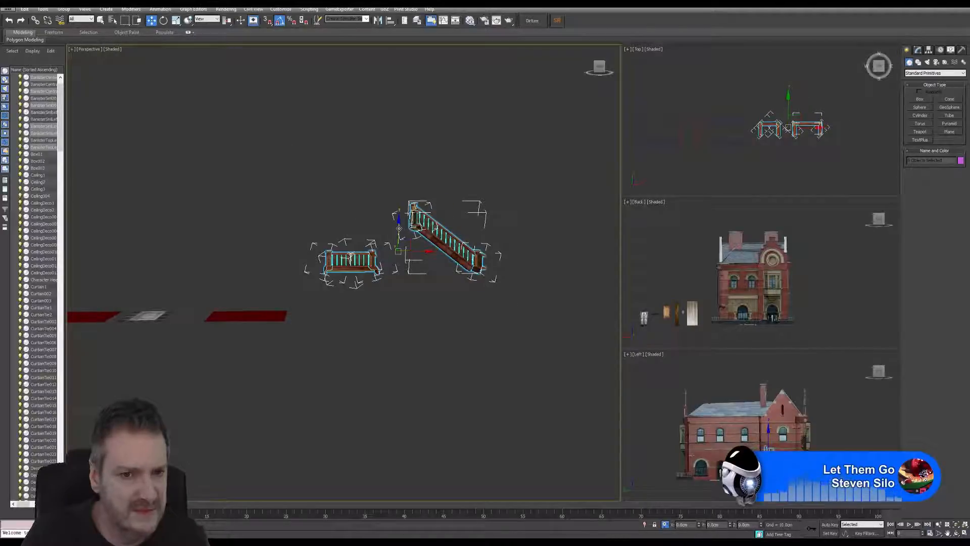
pyautogui.moveTo(398, 228); pyautogui.dragTo(397, 273)
# Step: Examine the level and stair banister sets up close and from several angles
pyautogui.moveTo(464, 260); pyautogui.dragTo(353, 196, button='middle')
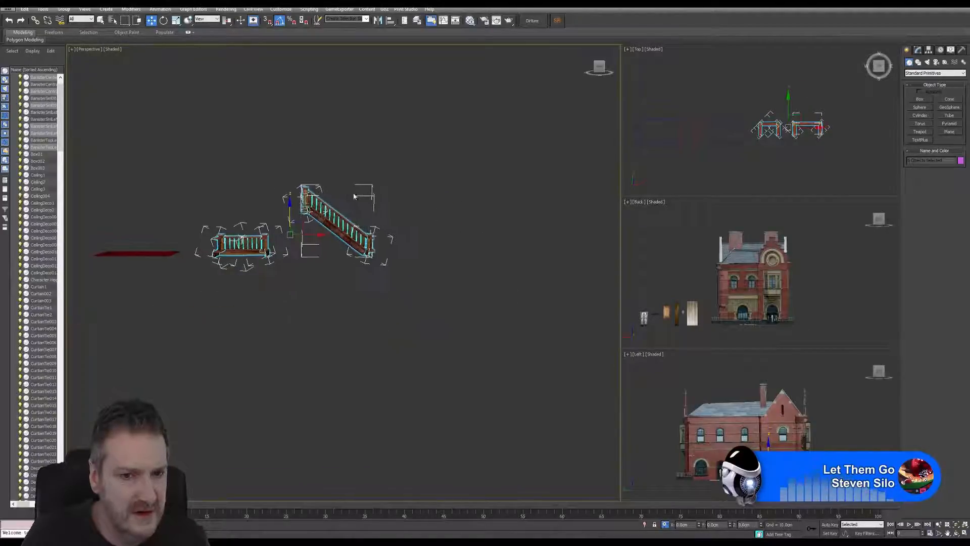
pyautogui.scroll(5, 354, 197)
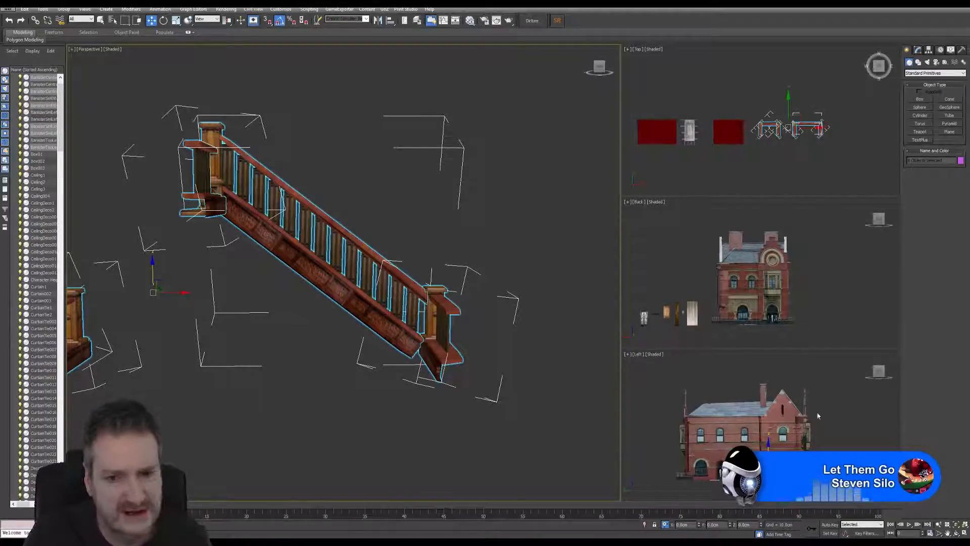
pyautogui.click(956, 534)
pyautogui.moveTo(311, 245); pyautogui.dragTo(257, 273)
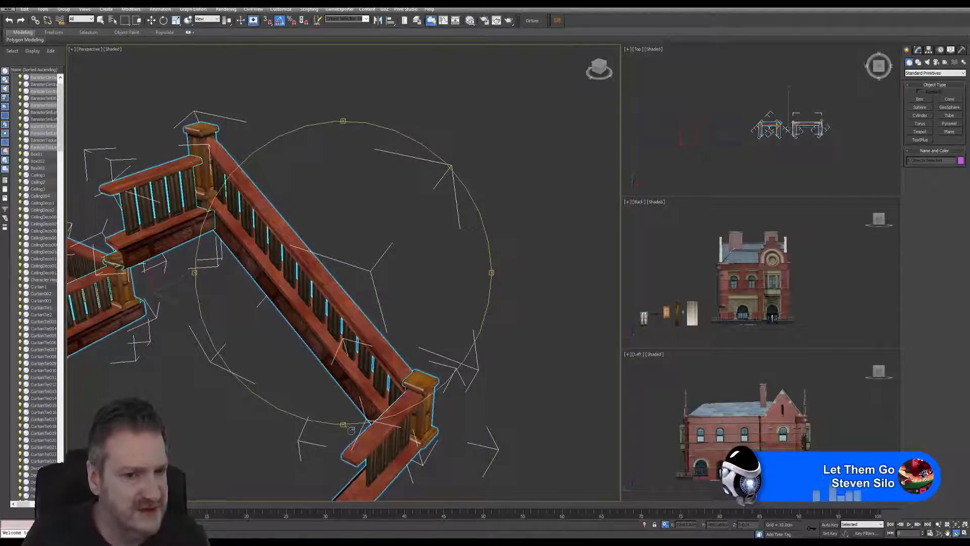
pyautogui.moveTo(349, 277); pyautogui.dragTo(371, 274)
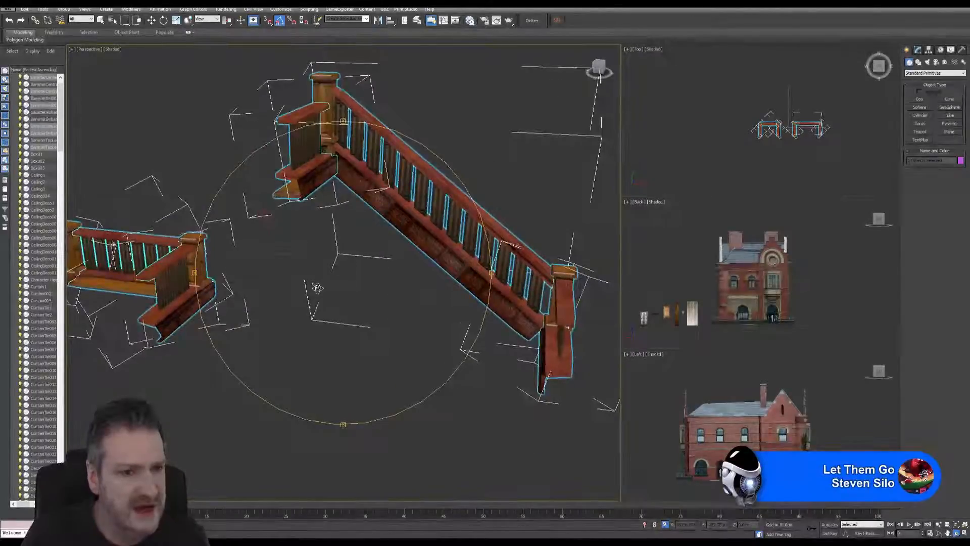
pyautogui.scroll(-3, 353, 273)
pyautogui.moveTo(345, 292); pyautogui.dragTo(447, 285)
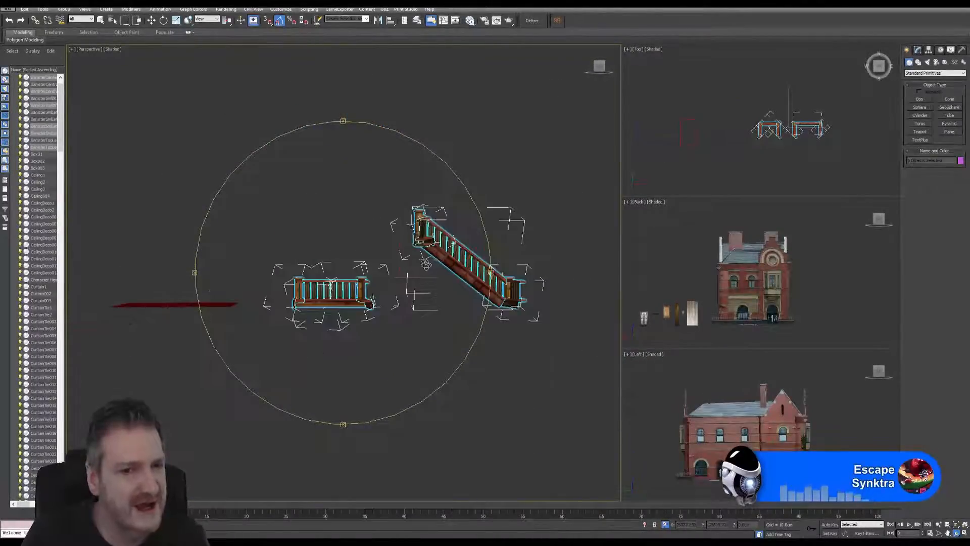
pyautogui.scroll(-3, 426, 265)
# Step: Select the stair banister's pieces one at a time to check how it is divided, and clear the selection
pyautogui.click(101, 21)
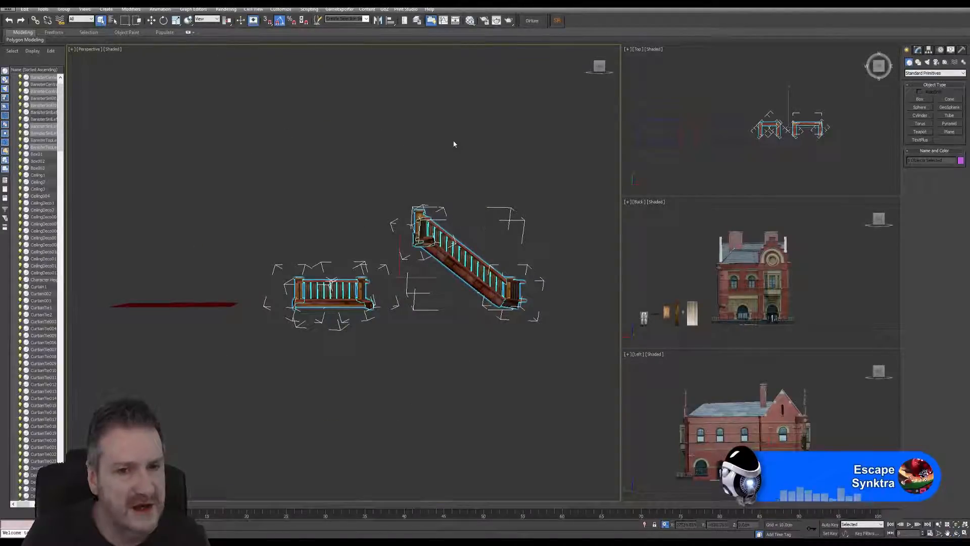
pyautogui.click(454, 145)
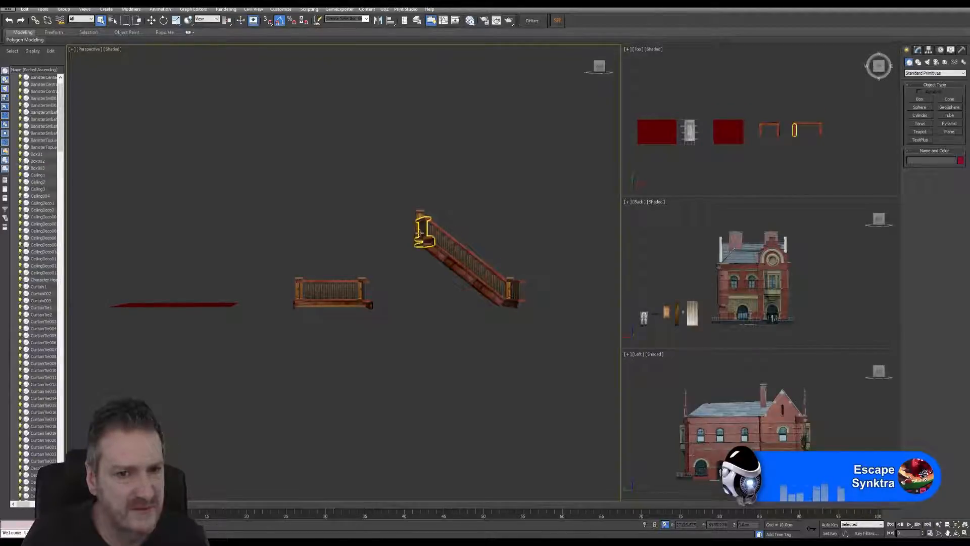
pyautogui.scroll(10, 420, 233)
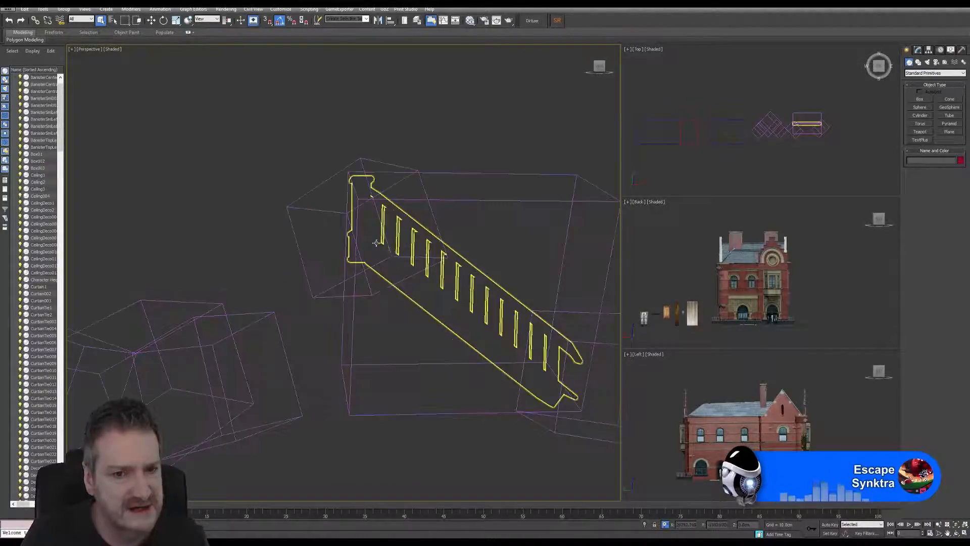
pyautogui.click(376, 243)
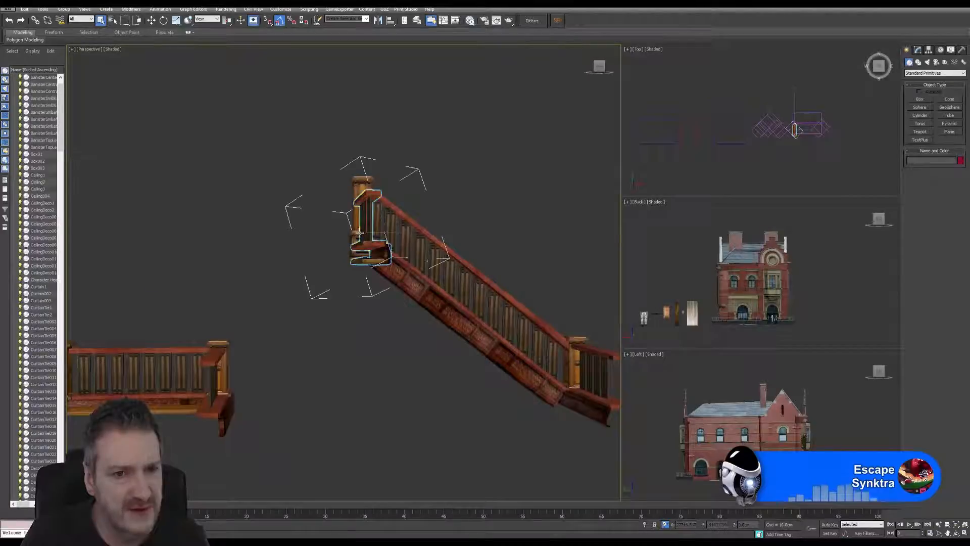
pyautogui.click(580, 400)
pyautogui.click(504, 295)
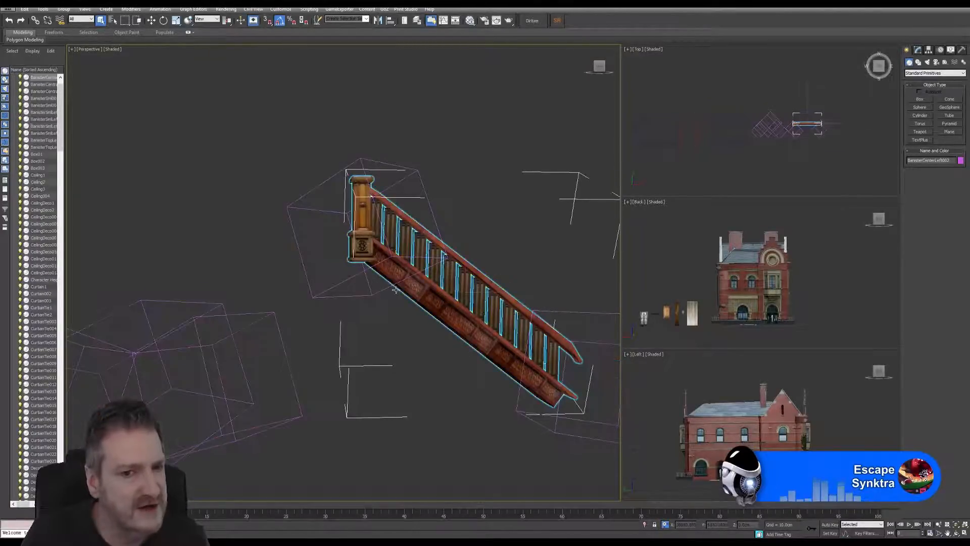
pyautogui.click(247, 245)
# Step: Review the row of separated parts back to the building front in perspective, and the complete layout from above
pyautogui.moveTo(237, 236); pyautogui.dragTo(271, 229, button='middle')
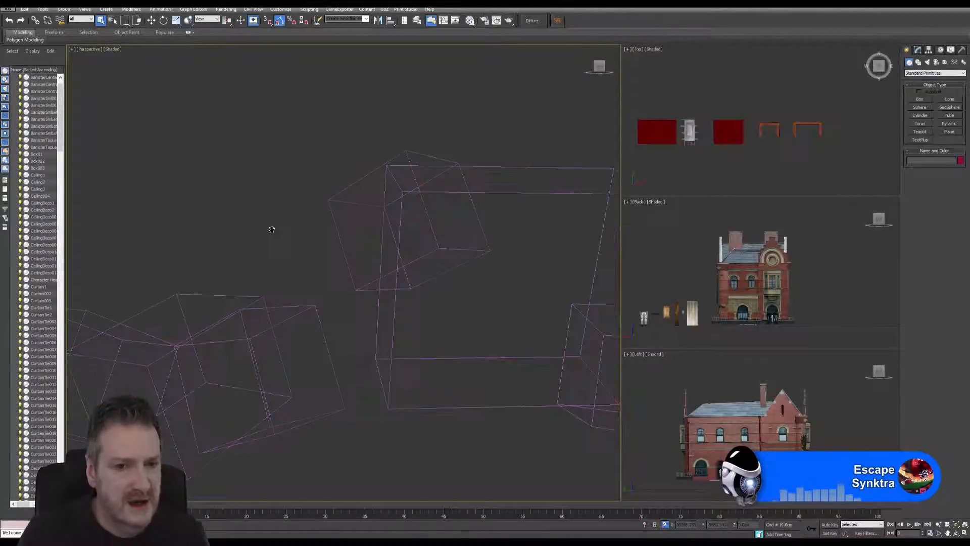
pyautogui.scroll(-4, 272, 230)
pyautogui.moveTo(203, 194); pyautogui.dragTo(353, 210, button='middle')
pyautogui.scroll(-2, 346, 211)
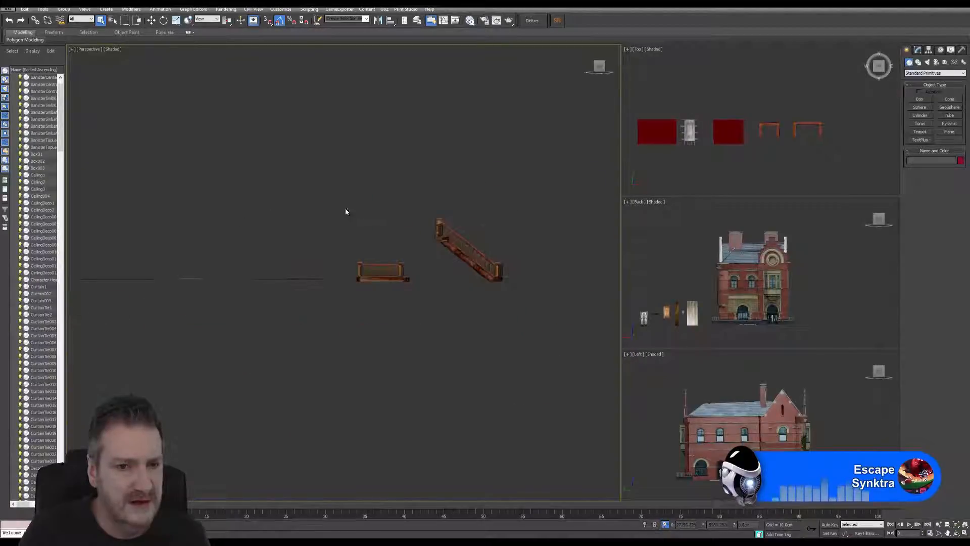
pyautogui.moveTo(292, 191); pyautogui.dragTo(409, 258, button='middle')
pyautogui.scroll(-2, 407, 257)
pyautogui.moveTo(218, 230); pyautogui.dragTo(395, 236, button='middle')
pyautogui.scroll(-4, 324, 231)
pyautogui.moveTo(217, 206); pyautogui.dragTo(412, 277, button='middle')
pyautogui.scroll(-2, 214, 268)
pyautogui.moveTo(232, 269); pyautogui.dragTo(508, 313, button='middle')
pyautogui.moveTo(150, 265); pyautogui.dragTo(377, 262, button='middle')
pyautogui.scroll(5, 309, 324)
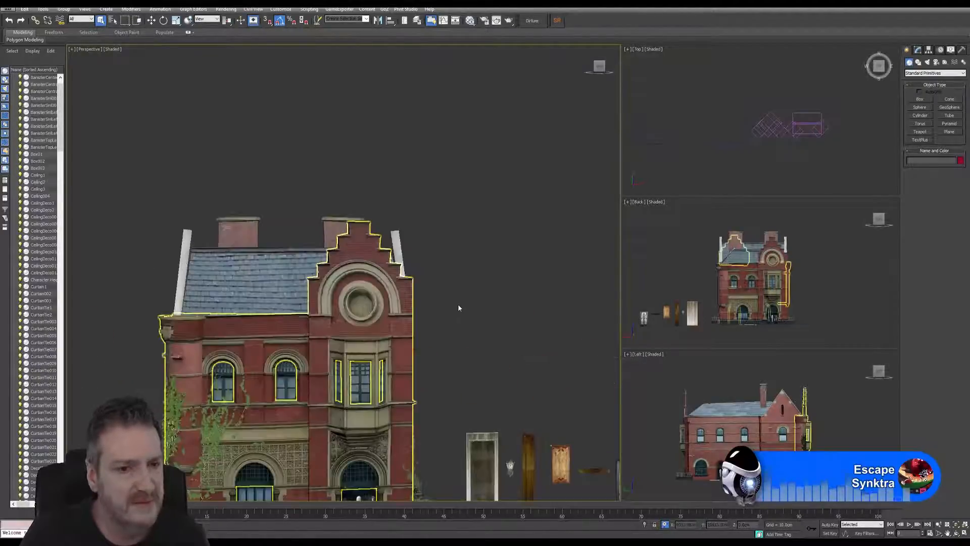
pyautogui.moveTo(458, 307); pyautogui.dragTo(401, 215, button='middle')
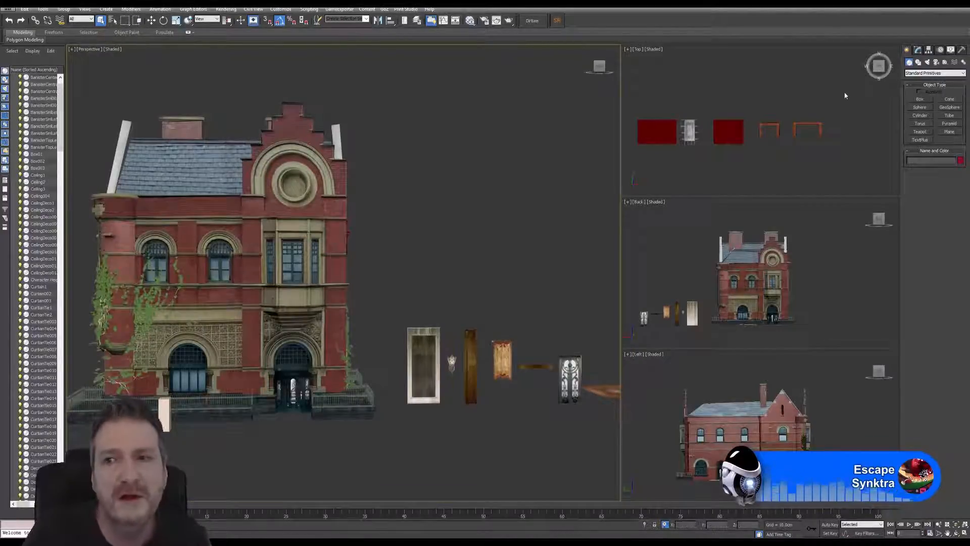
pyautogui.scroll(-4, 707, 145)
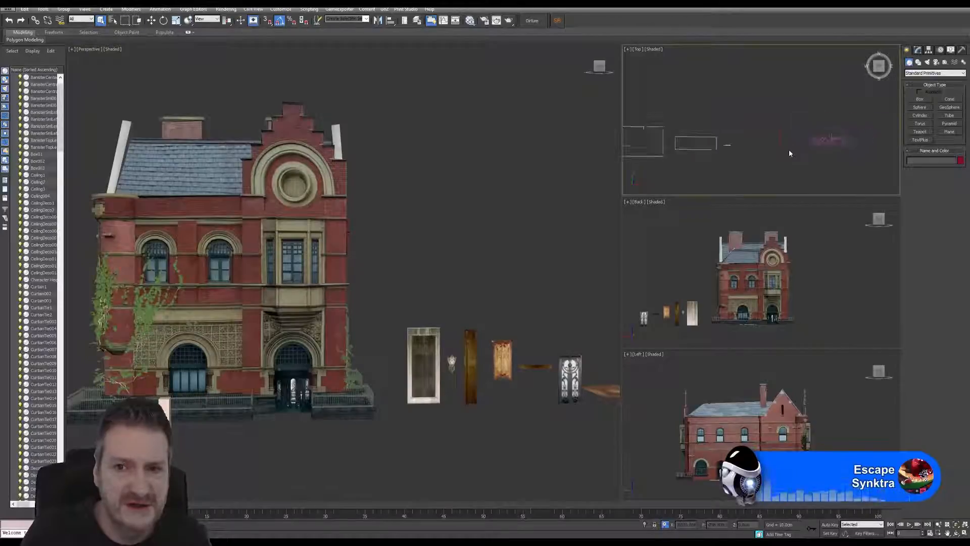
pyautogui.scroll(-2, 780, 152)
pyautogui.moveTo(712, 165); pyautogui.dragTo(806, 149, button='middle')
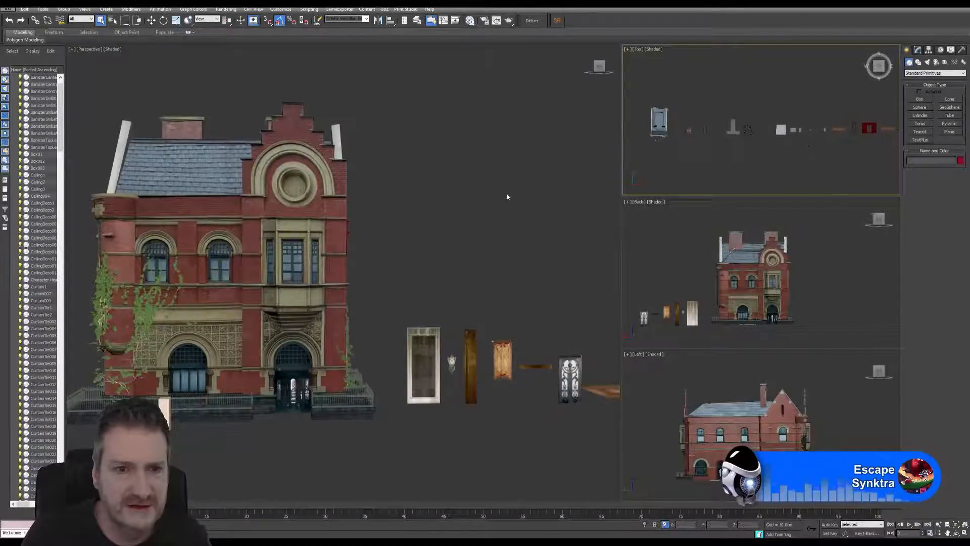
pyautogui.moveTo(506, 195); pyautogui.dragTo(526, 199, button='middle')
# Step: Start the Resource Collector utility and browse to the Work (E:) drive for its output path
pyautogui.click(962, 51)
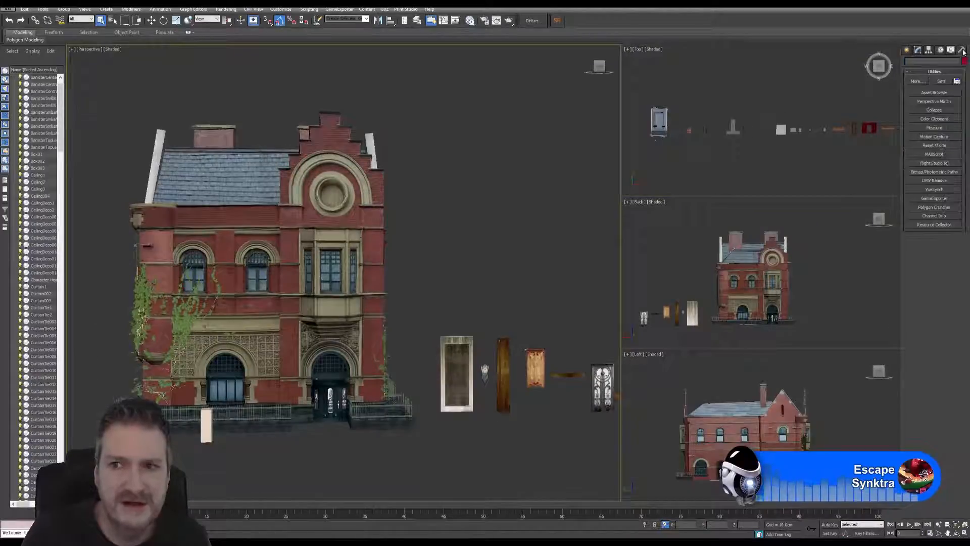
pyautogui.click(928, 225)
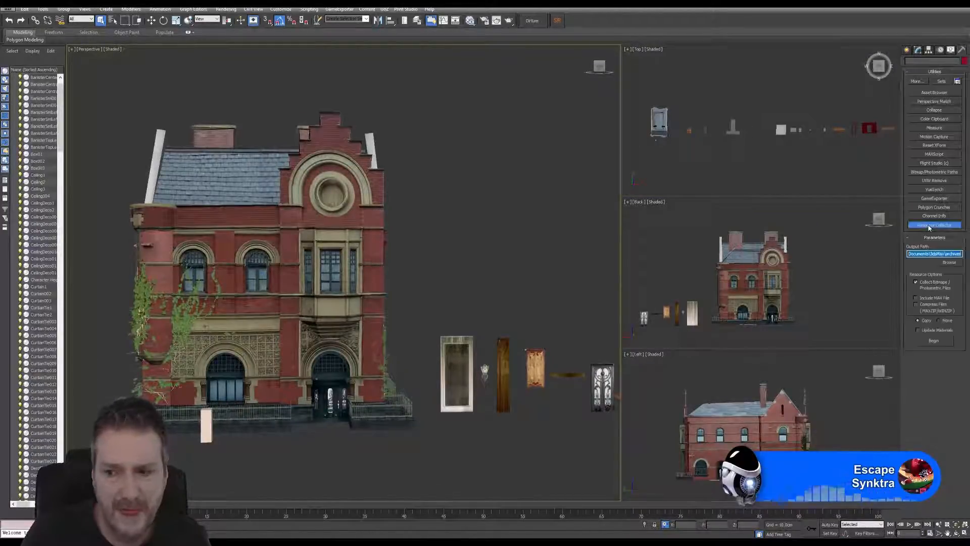
pyautogui.click(949, 262)
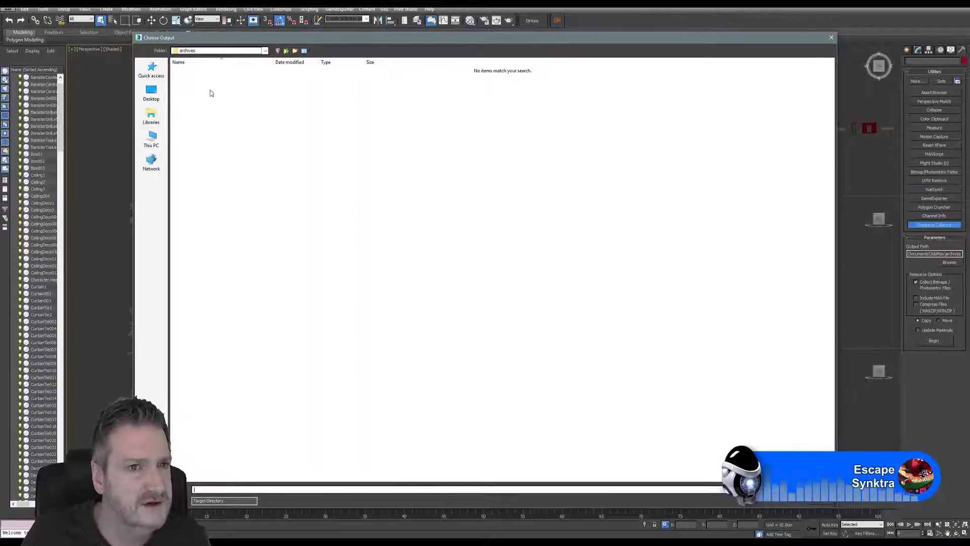
pyautogui.click(151, 138)
pyautogui.click(380, 116)
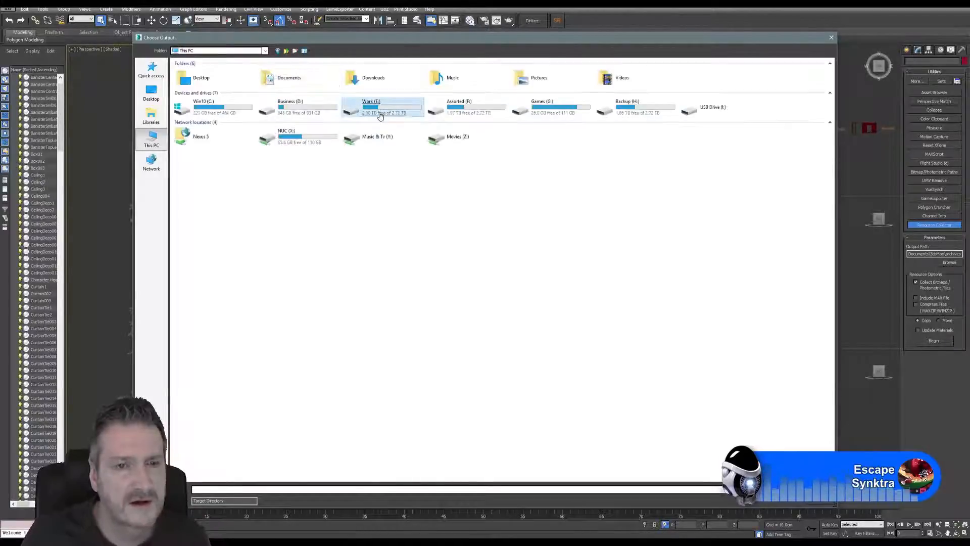
pyautogui.doubleClick(380, 115)
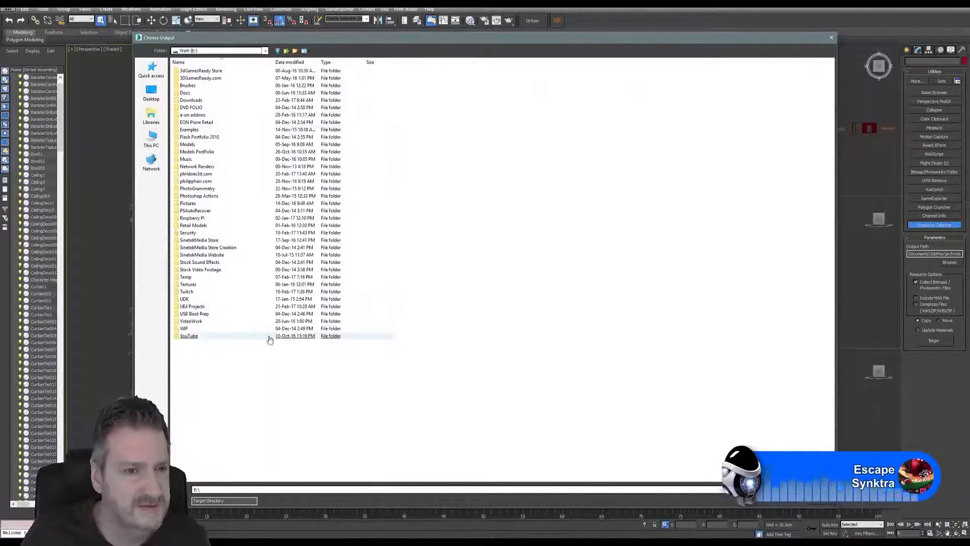
# Step: Set the output path to UE4 Projects\Models\ArtDeco Building\Deco_Model and copy the bitmaps and MAX file there with Update Materials enabled
pyautogui.click(193, 309)
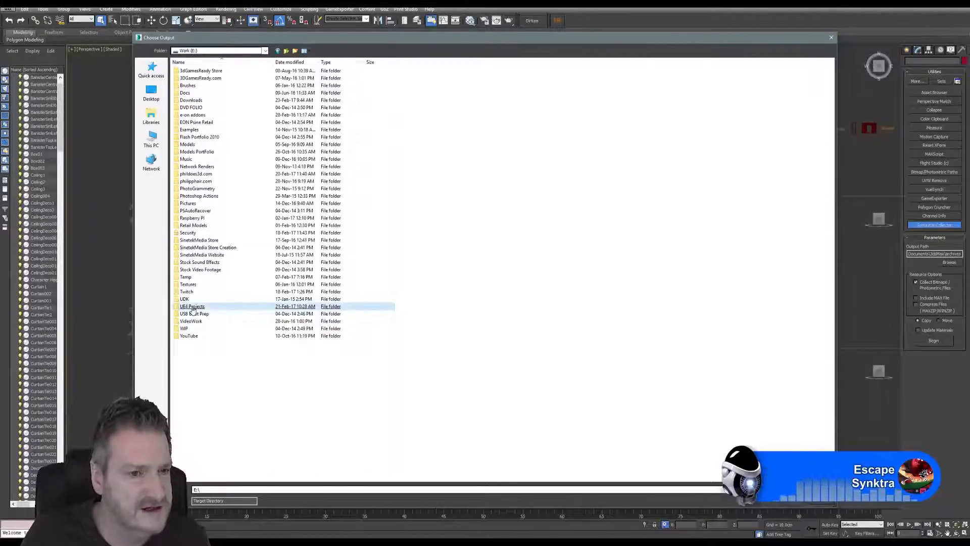
pyautogui.doubleClick(194, 309)
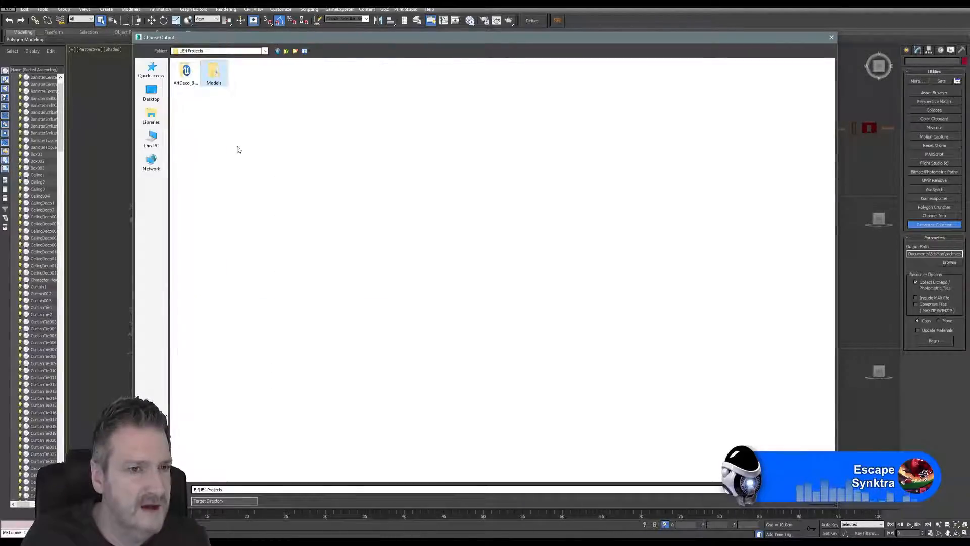
pyautogui.press('Return')
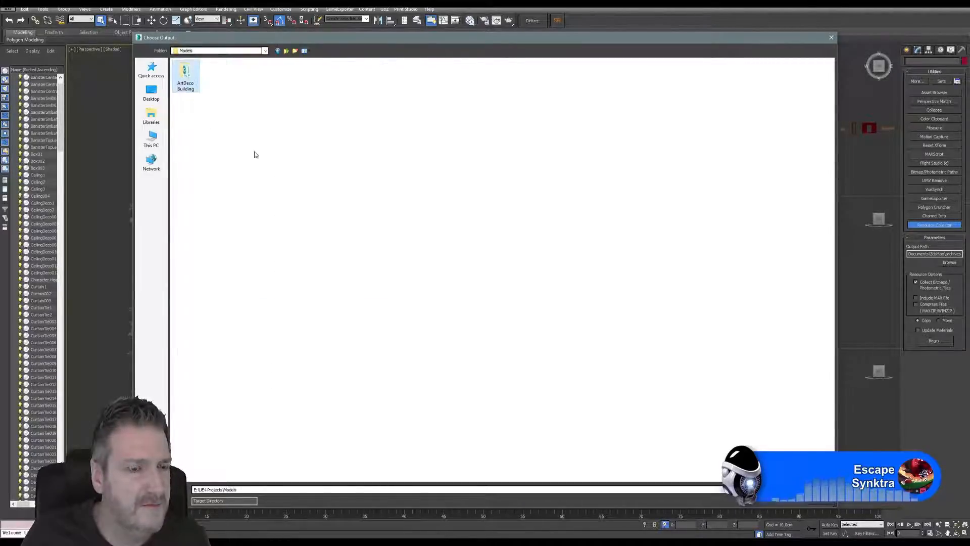
pyautogui.click(186, 74)
pyautogui.press('Return')
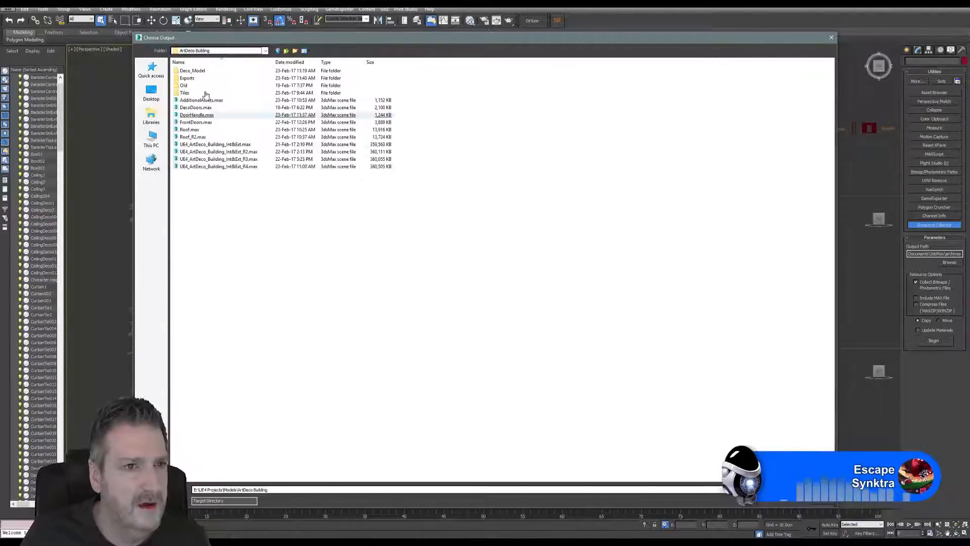
pyautogui.click(200, 72)
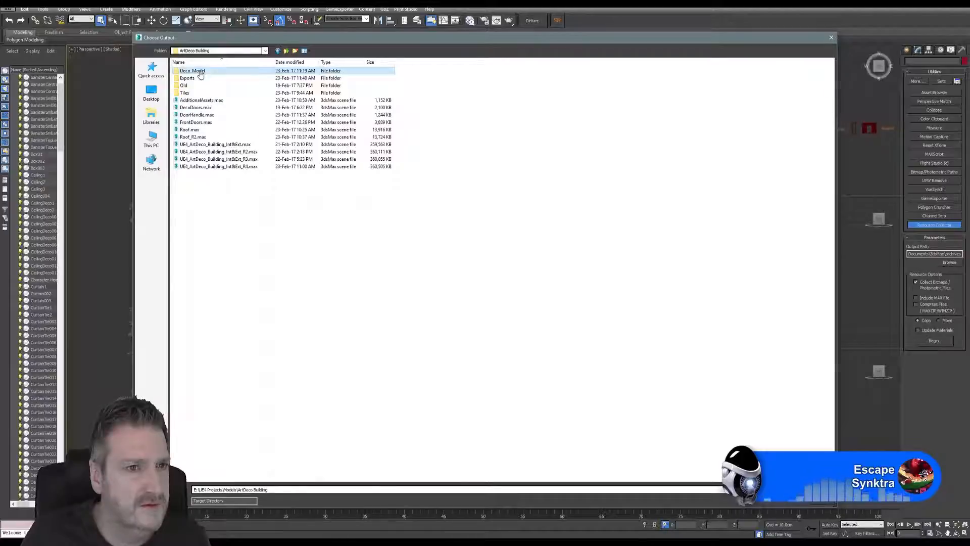
pyautogui.press('Return')
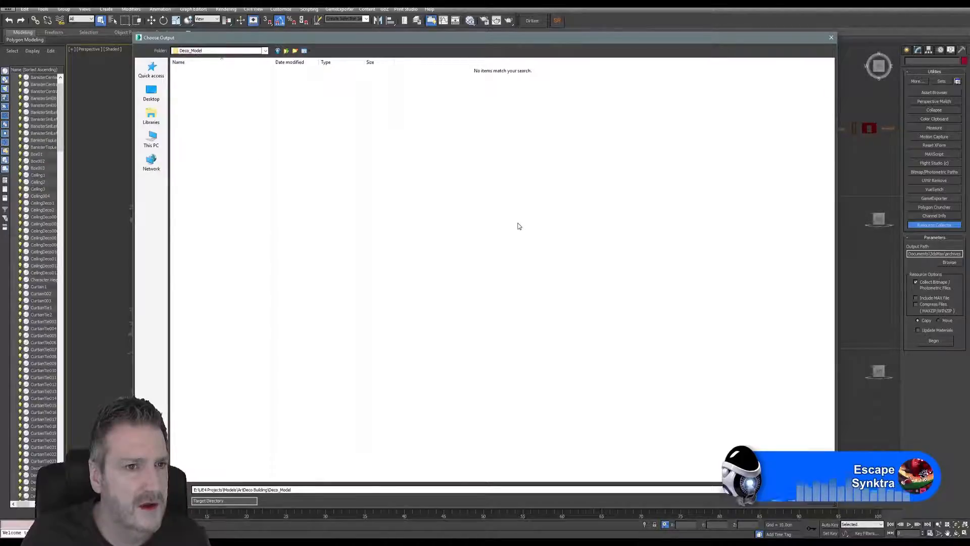
pyautogui.click(808, 489)
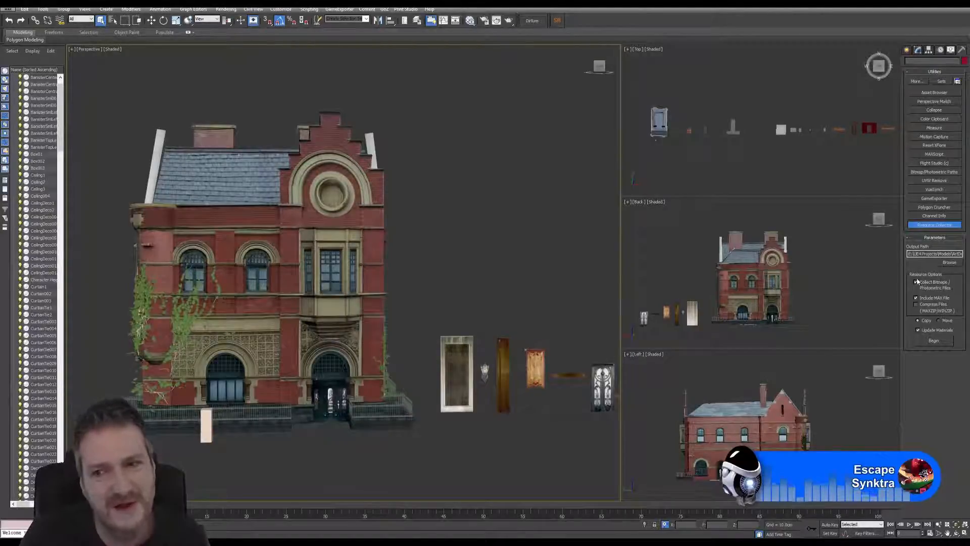
pyautogui.click(933, 341)
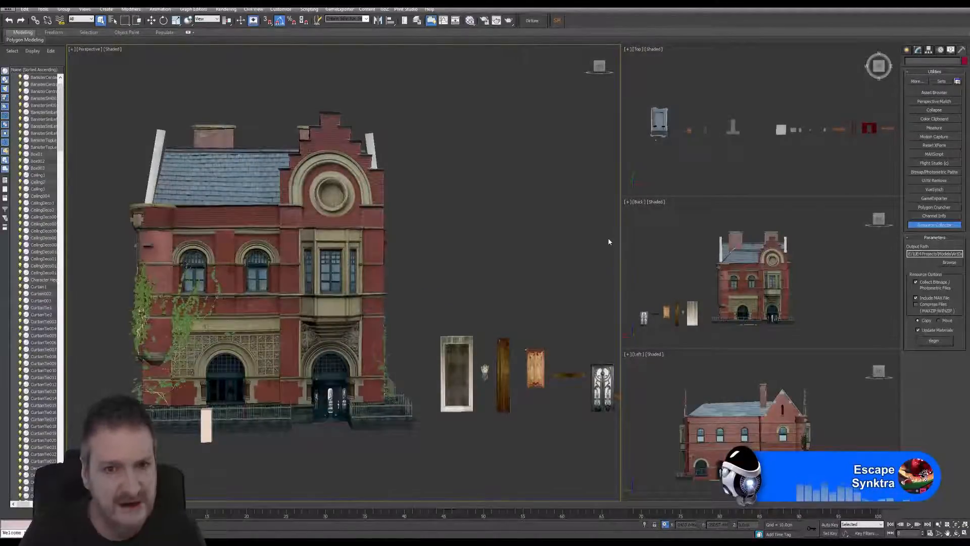
# Step: Look over the scene's material nodes in the Slate Material Editor and check the file path of the RugGold_TEX bitmap
pyautogui.click(470, 20)
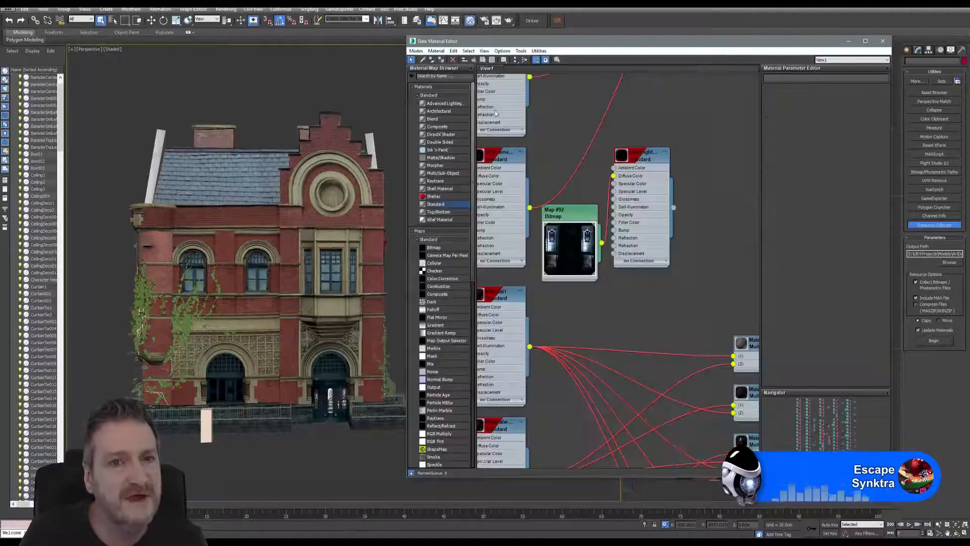
pyautogui.scroll(-10, 588, 210)
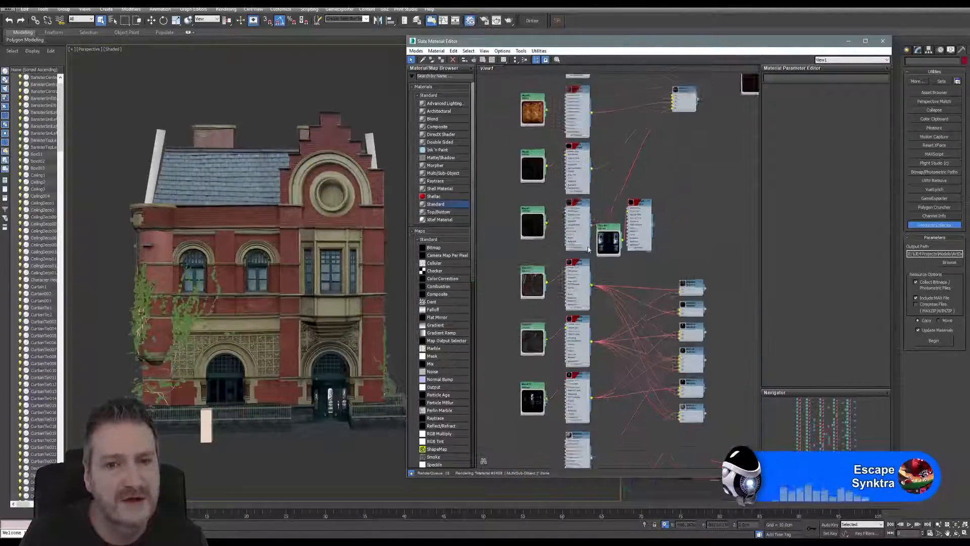
pyautogui.scroll(-3, 588, 255)
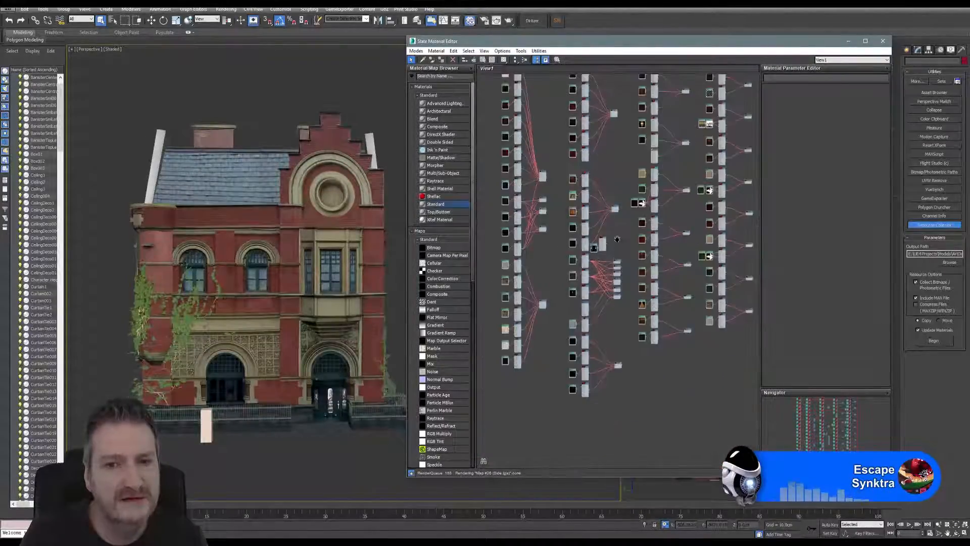
pyautogui.moveTo(617, 239); pyautogui.dragTo(632, 327, button='middle')
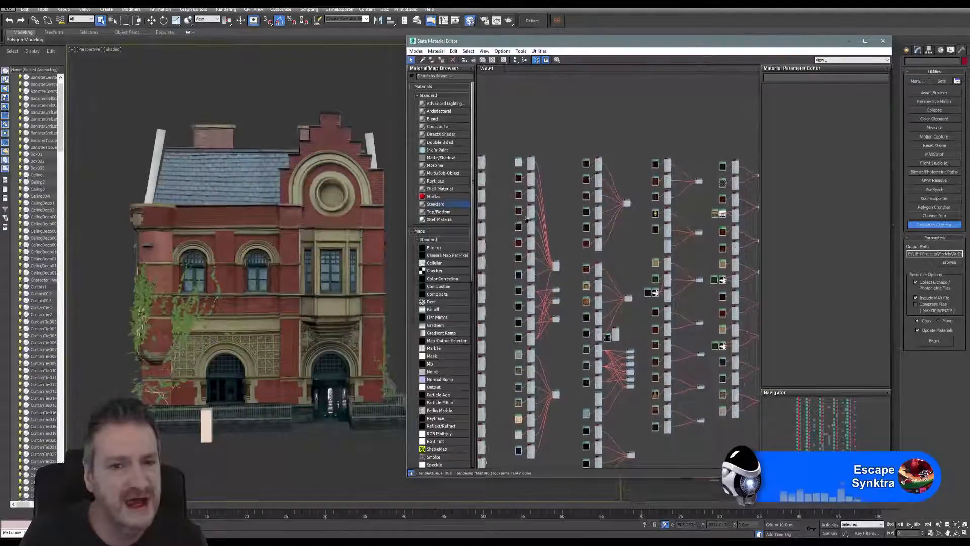
pyautogui.moveTo(520, 220); pyautogui.dragTo(556, 211, button='middle')
pyautogui.scroll(-3, 556, 211)
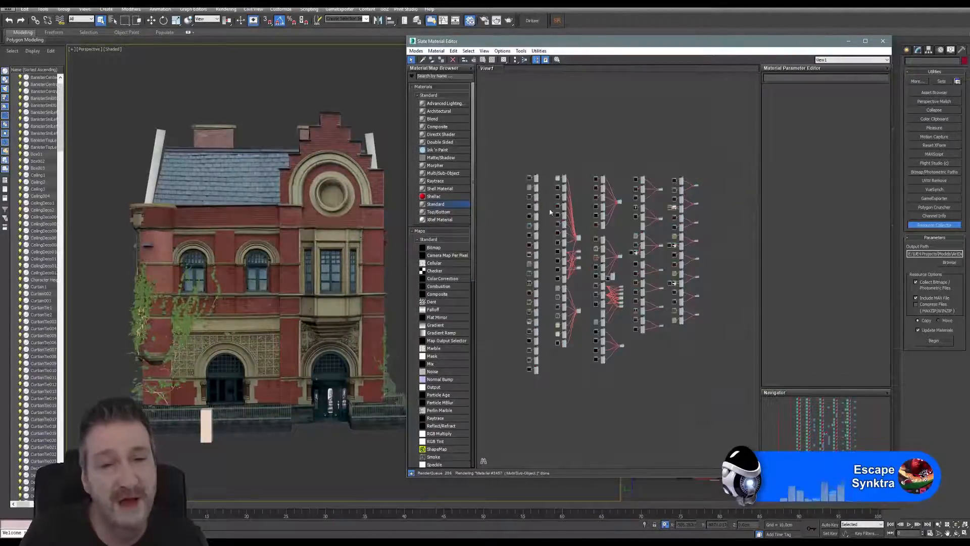
pyautogui.scroll(10, 545, 179)
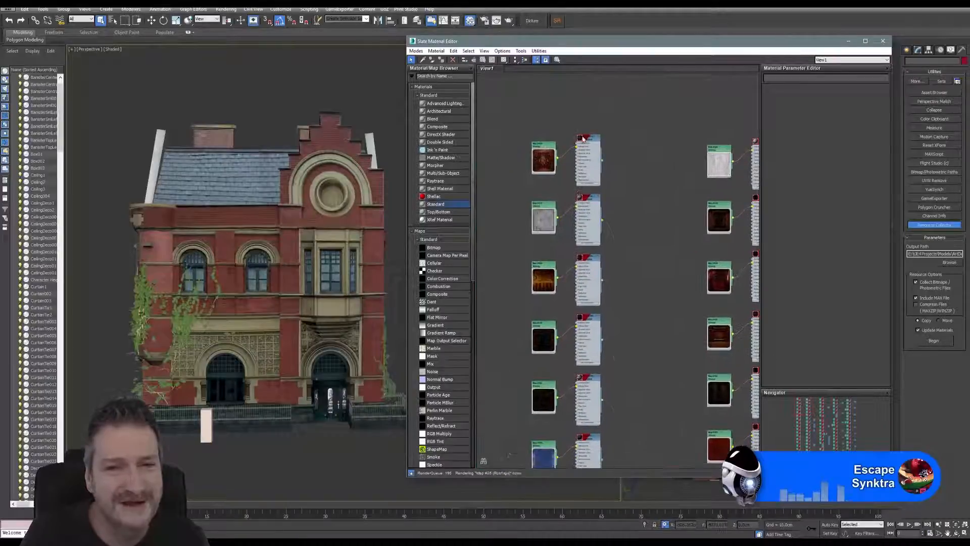
pyautogui.doubleClick(537, 154)
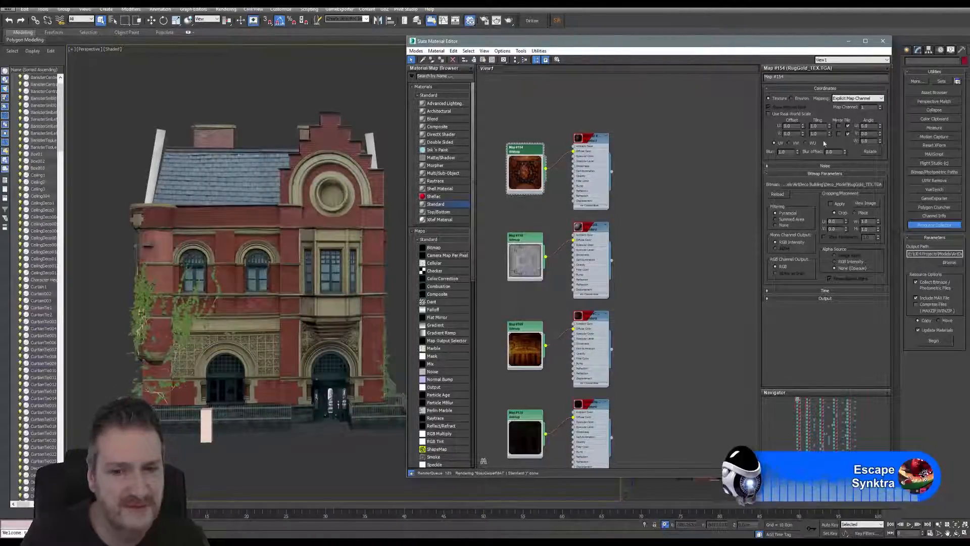
pyautogui.click(883, 41)
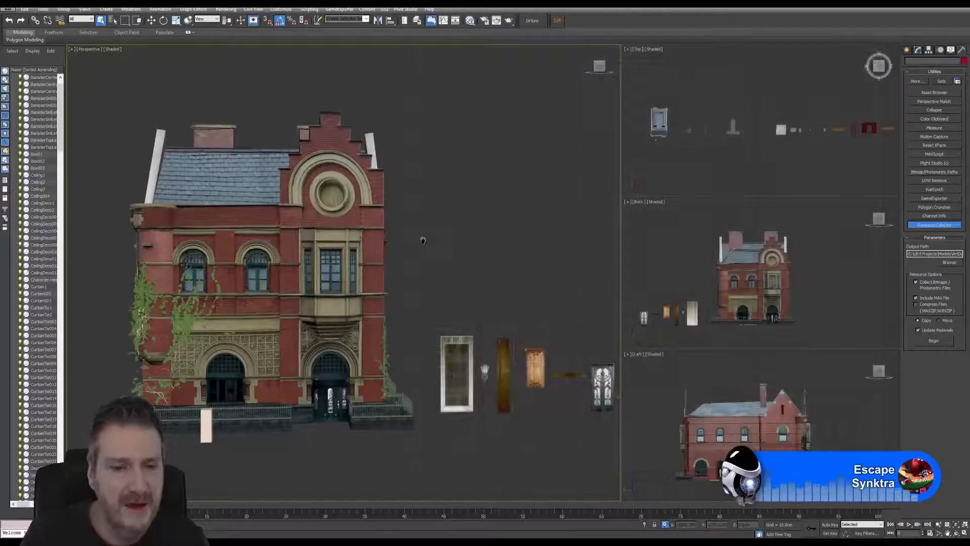
pyautogui.moveTo(423, 239); pyautogui.dragTo(433, 237, button='middle')
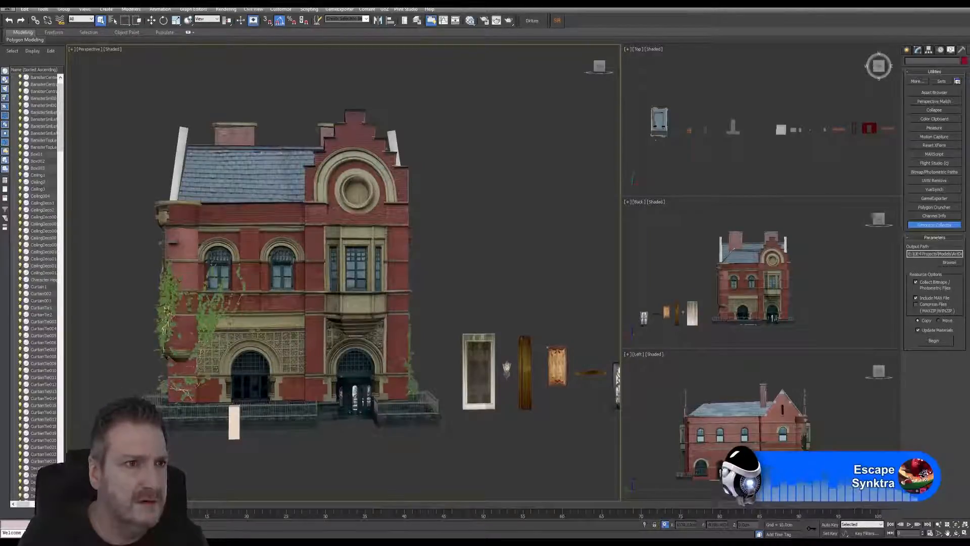
# Step: Check the file paths of the Inlay and RailingW_COLOR bitmaps in the Slate Material Editor
pyautogui.click(470, 20)
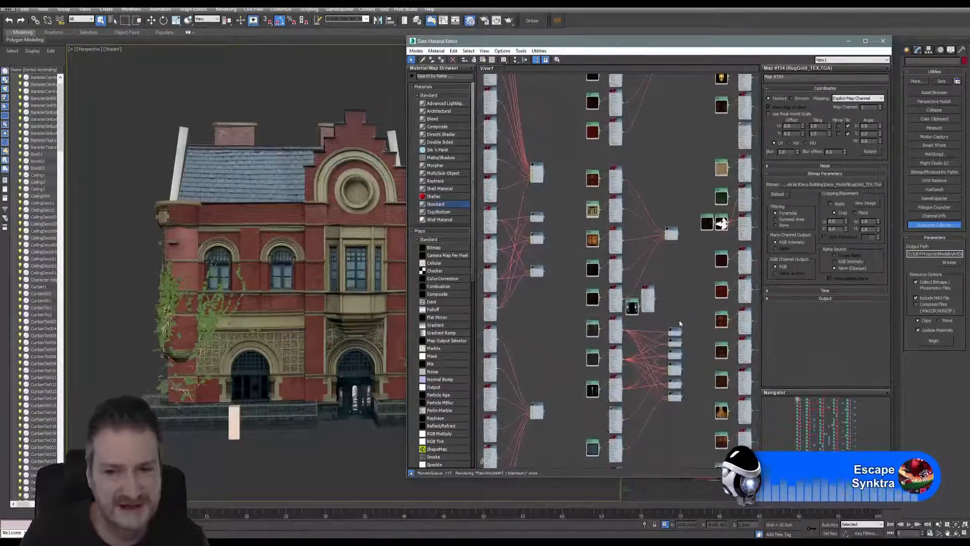
pyautogui.scroll(5, 582, 217)
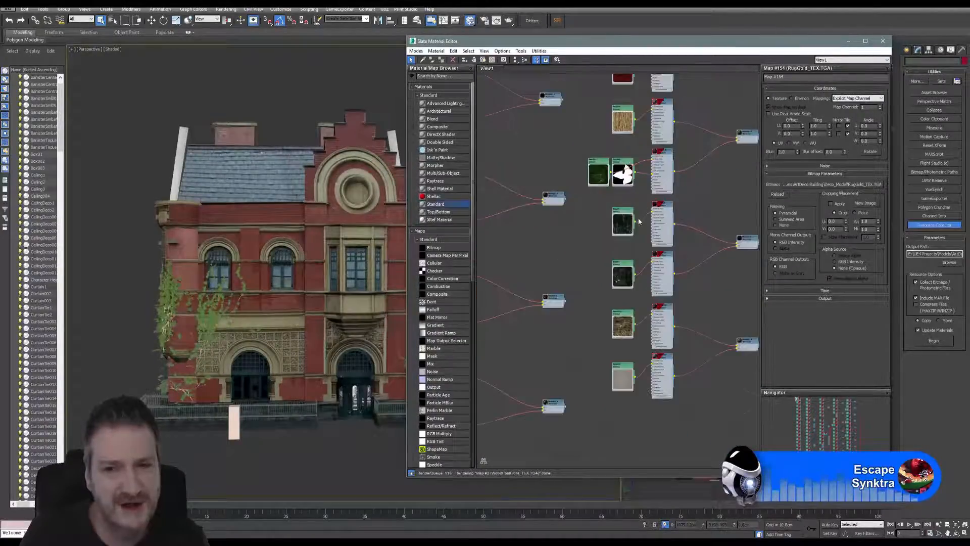
pyautogui.doubleClick(628, 209)
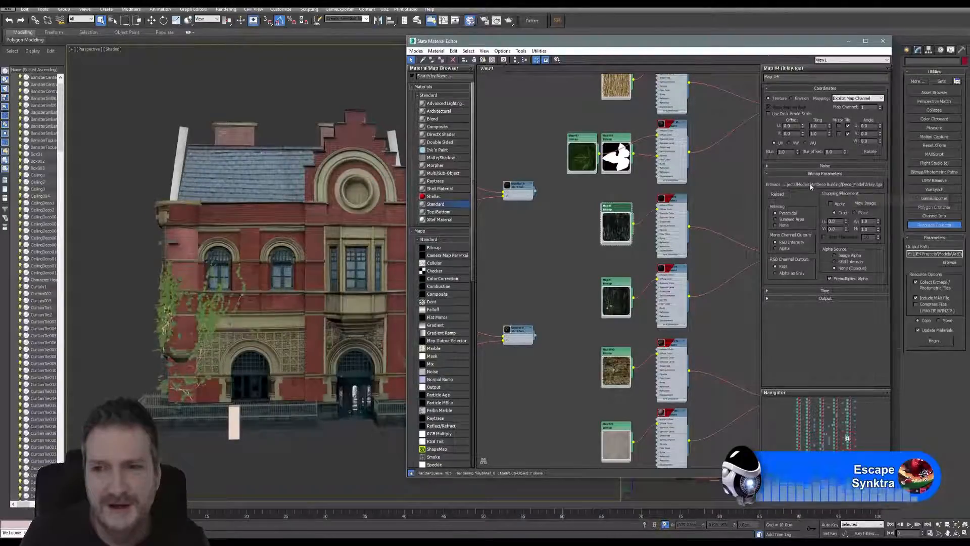
pyautogui.moveTo(524, 184); pyautogui.dragTo(606, 442, button='middle')
pyautogui.moveTo(584, 226); pyautogui.dragTo(473, 297, button='middle')
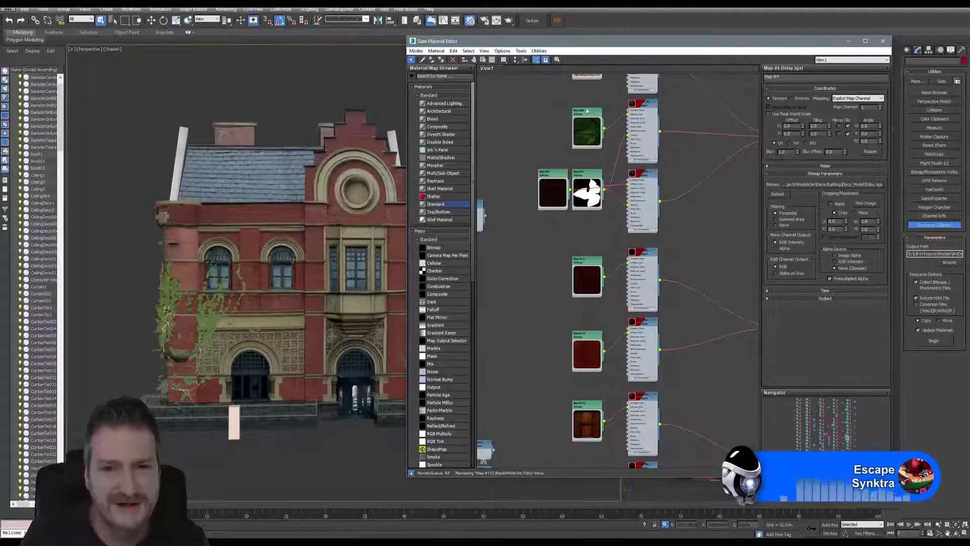
pyautogui.doubleClick(590, 263)
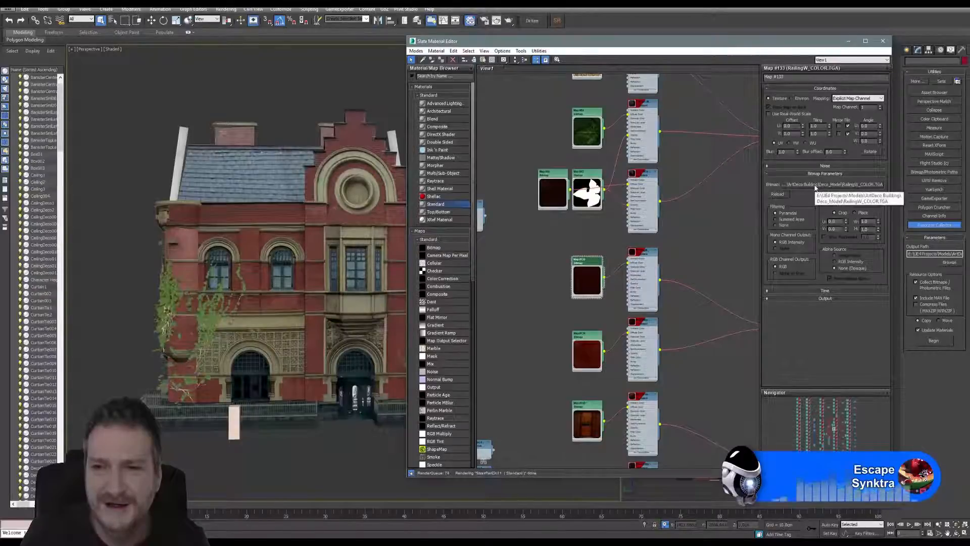
pyautogui.click(882, 41)
# Step: Save the scene in the Deco_Model folder under the new name UE4_ArtDeco_Building_Int&Ext_R5
pyautogui.click(8, 9)
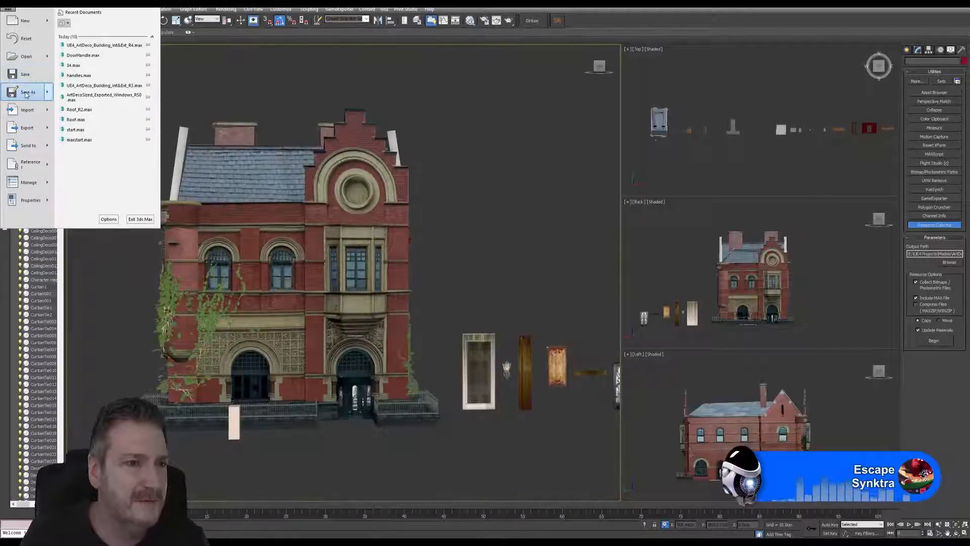
pyautogui.moveTo(27, 93)
pyautogui.click(86, 109)
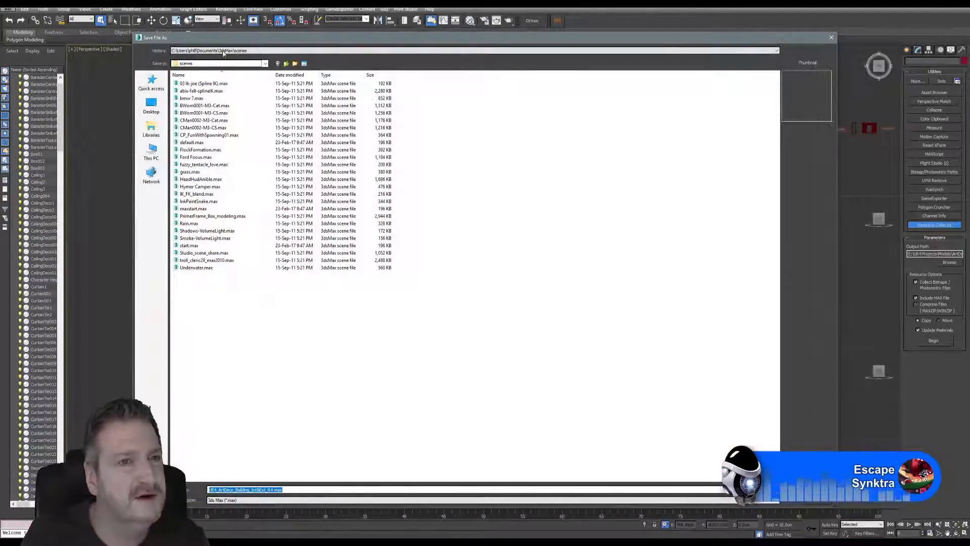
pyautogui.click(215, 51)
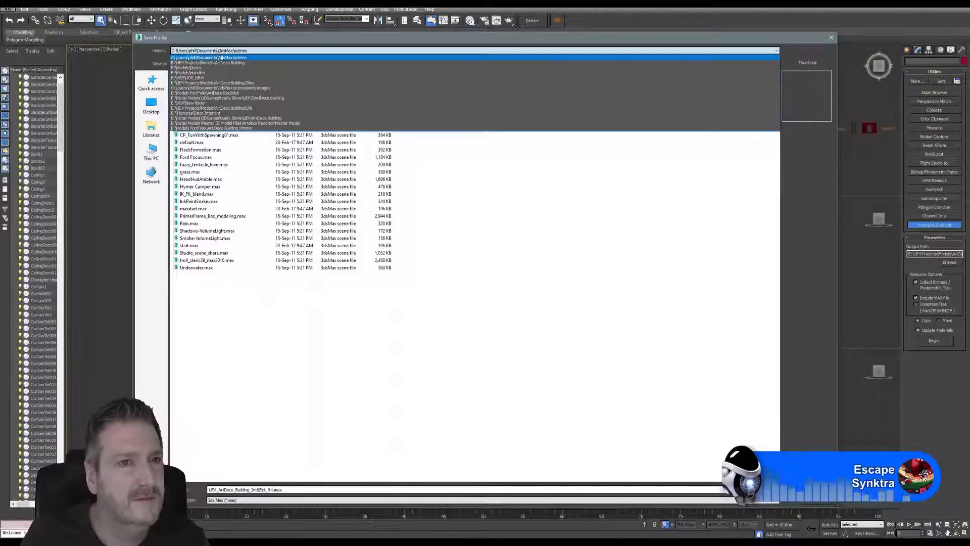
pyautogui.click(233, 63)
pyautogui.doubleClick(202, 85)
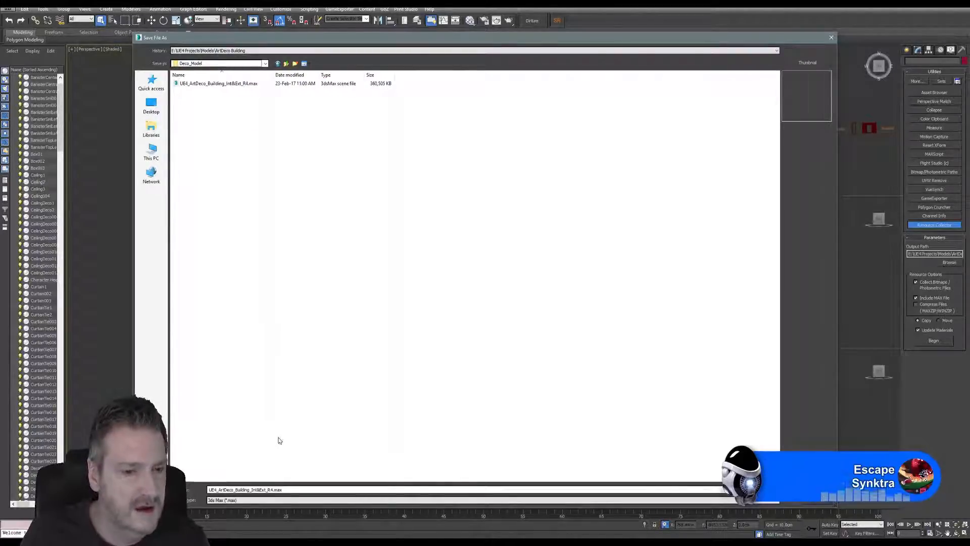
pyautogui.click(276, 490)
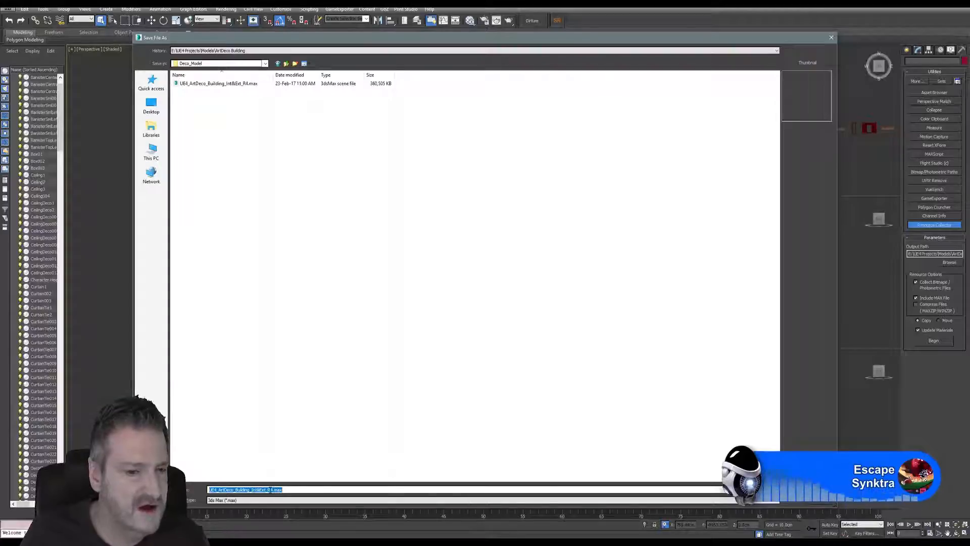
pyautogui.moveTo(270, 489); pyautogui.dragTo(306, 489)
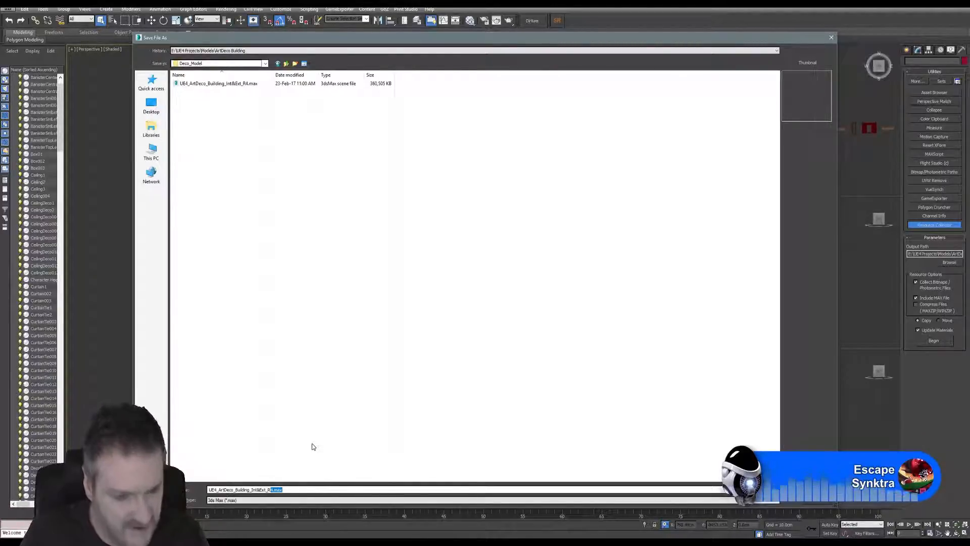
pyautogui.write('5')
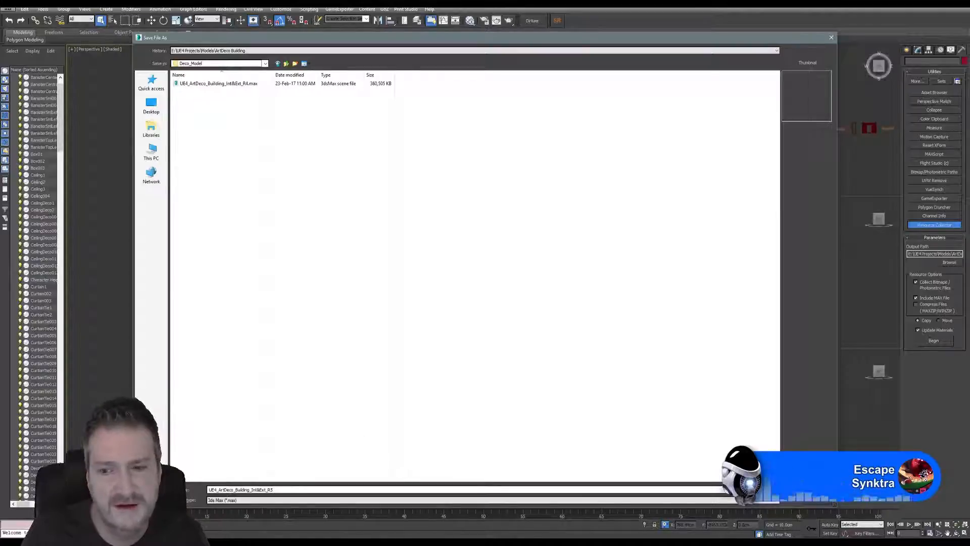
pyautogui.press('Return')
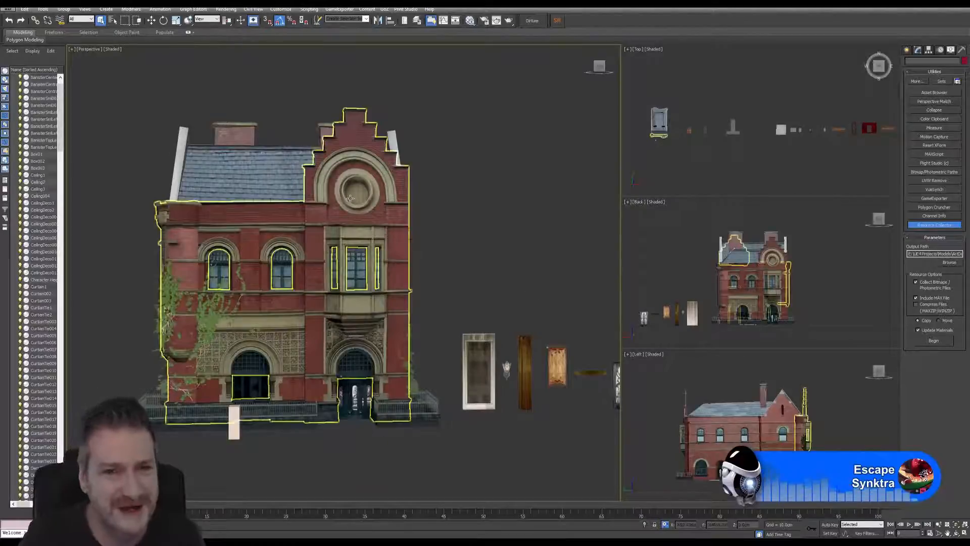
pyautogui.moveTo(459, 184); pyautogui.dragTo(474, 186, button='middle')
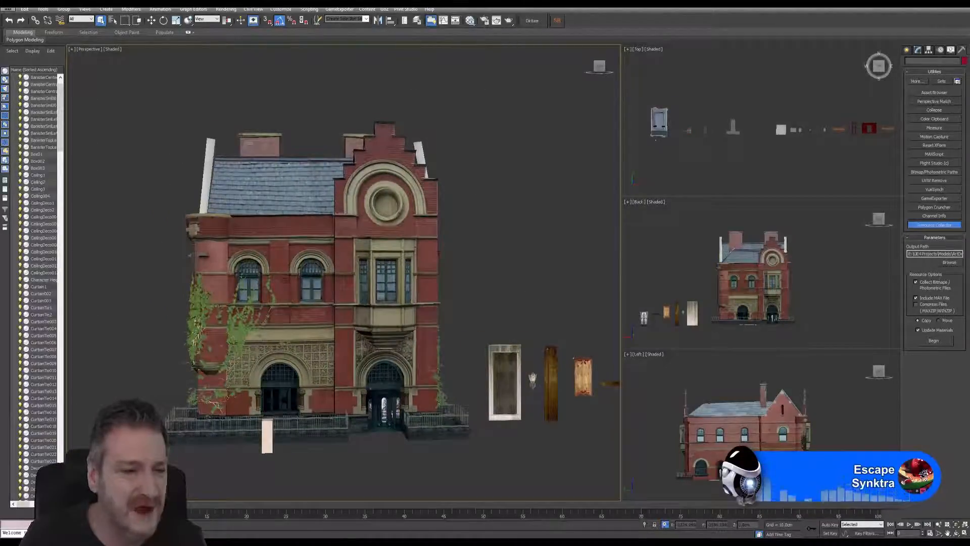
pyautogui.press('super')
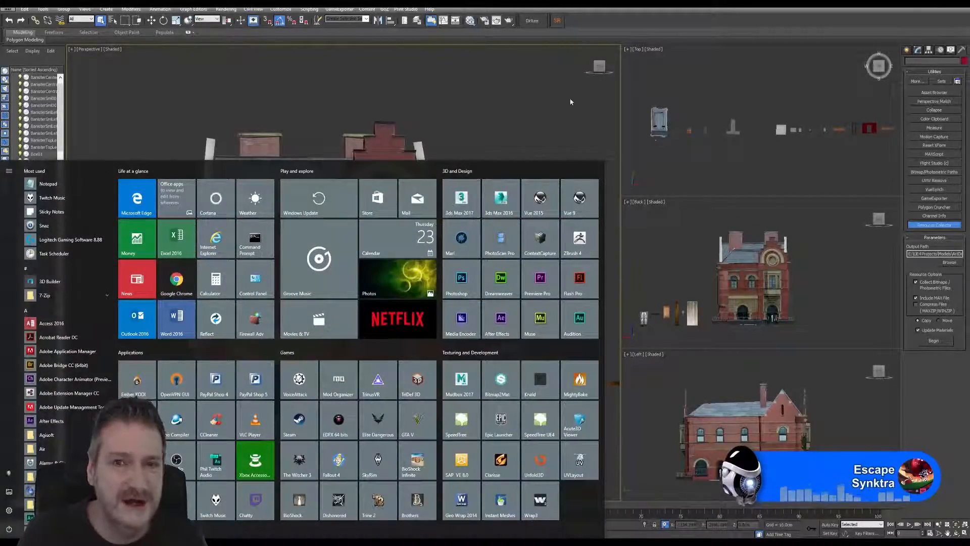
pyautogui.click(608, 25)
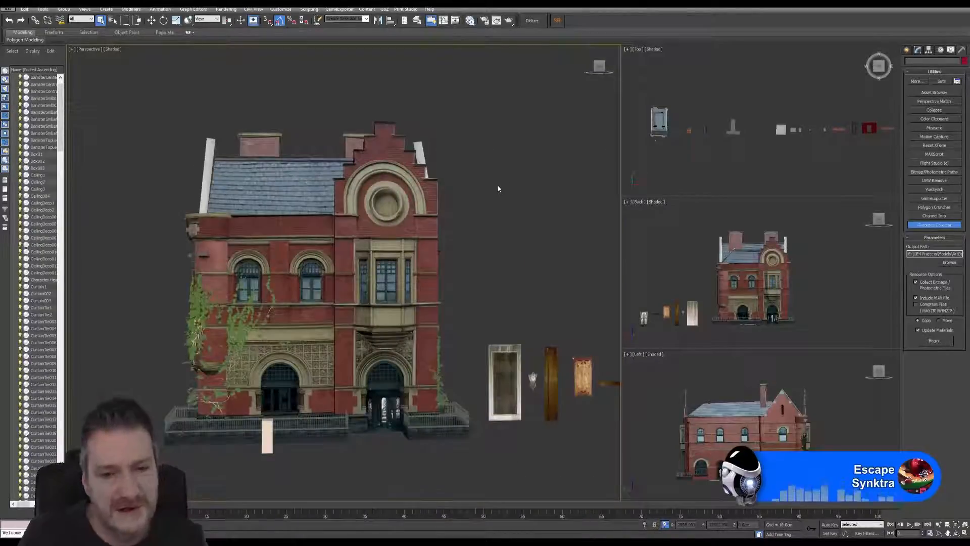
pyautogui.moveTo(468, 254); pyautogui.dragTo(505, 247, button='middle')
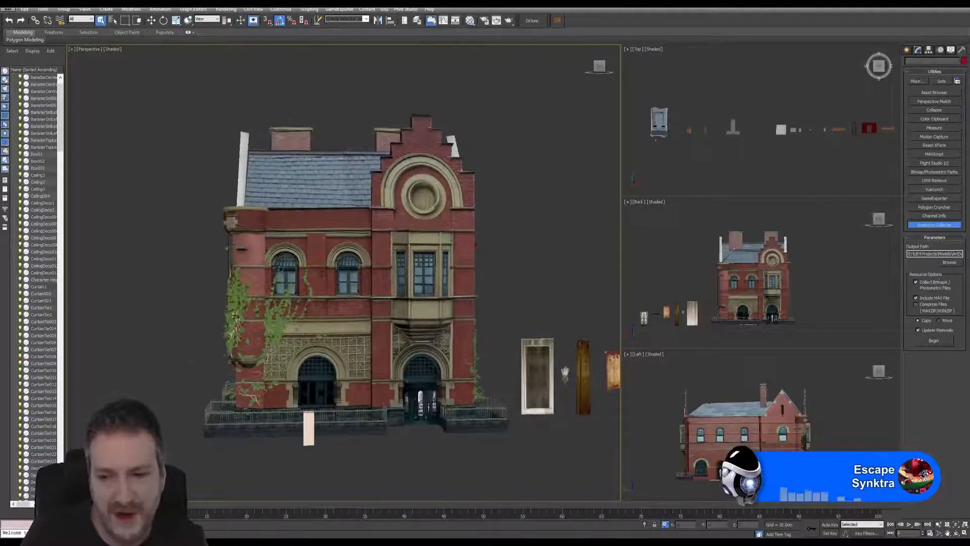
# Step: Find the door group with stained-glass side panels among the loose parts and examine its textured glass and handle up close
pyautogui.click(956, 533)
pyautogui.moveTo(372, 332); pyautogui.dragTo(303, 253)
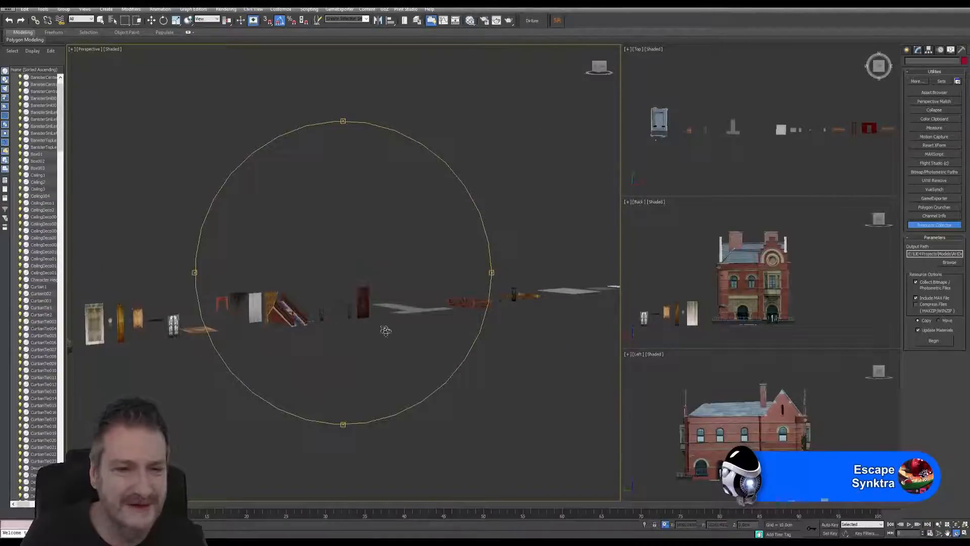
pyautogui.moveTo(448, 275); pyautogui.dragTo(235, 283)
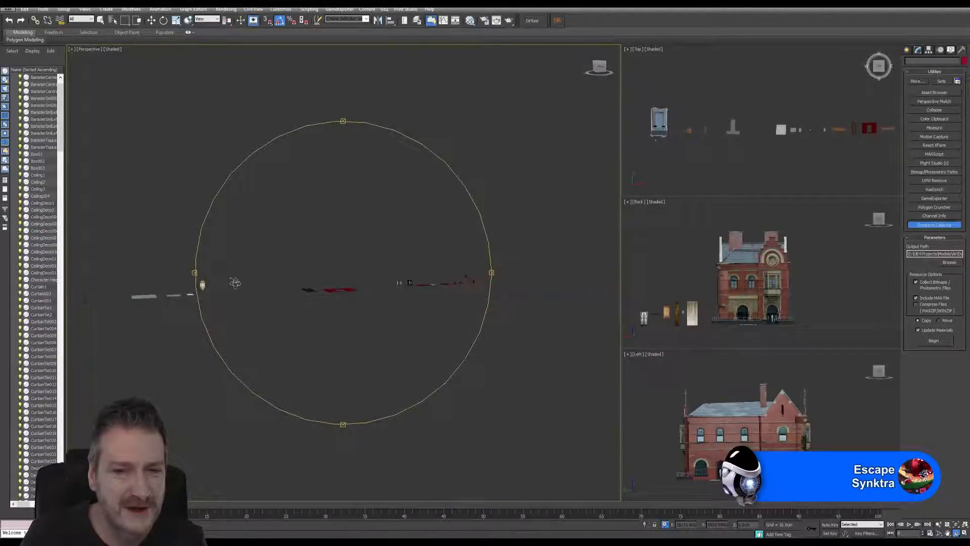
pyautogui.scroll(4, 459, 279)
pyautogui.scroll(3, 376, 290)
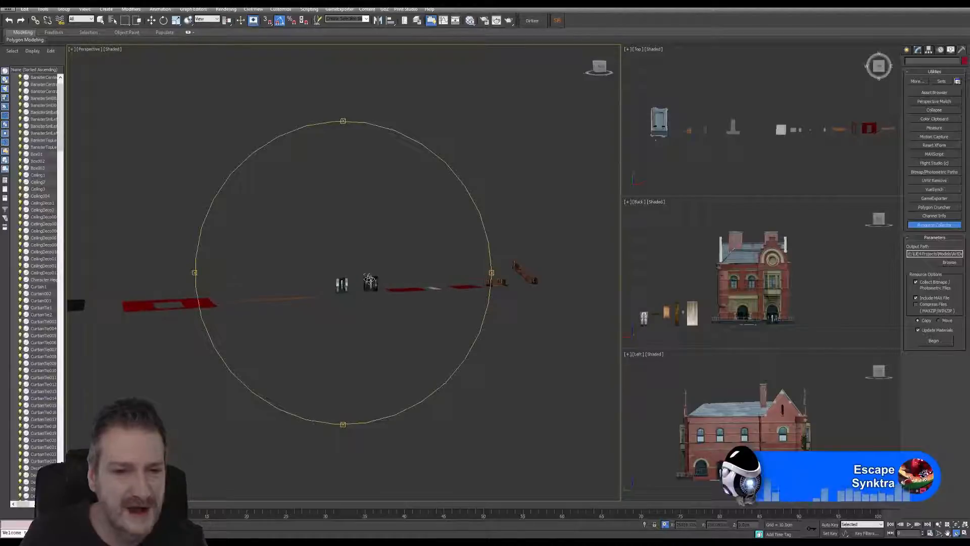
pyautogui.click(101, 20)
pyautogui.click(375, 280)
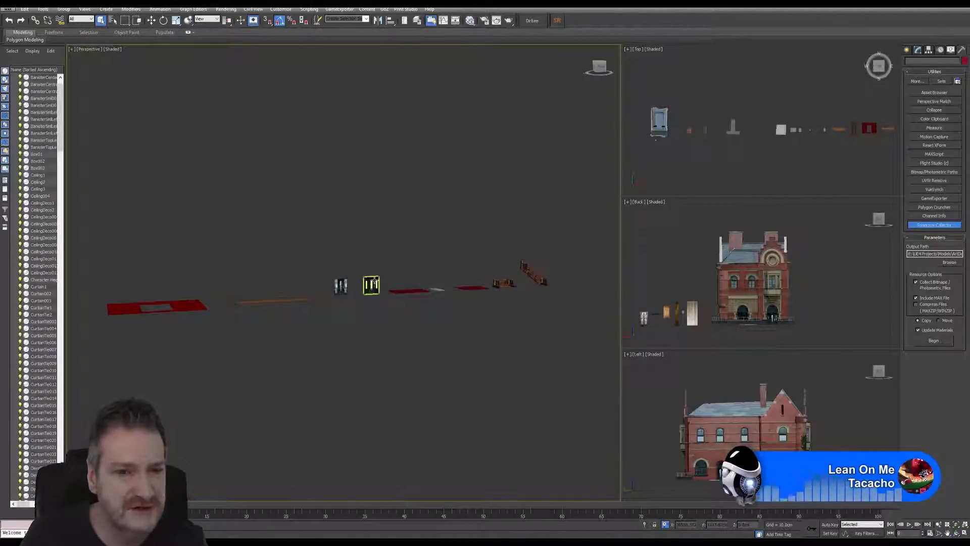
pyautogui.click(340, 286)
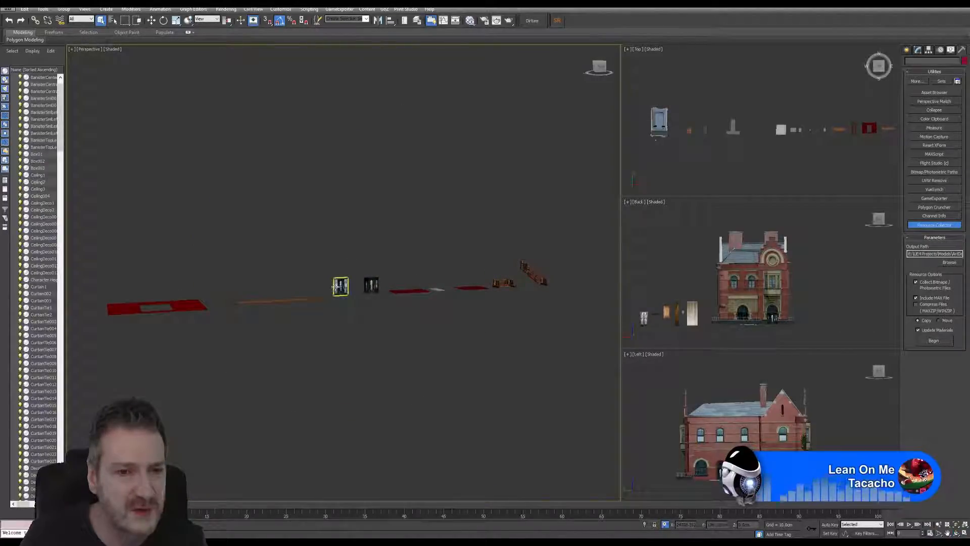
pyautogui.click(956, 524)
pyautogui.click(955, 533)
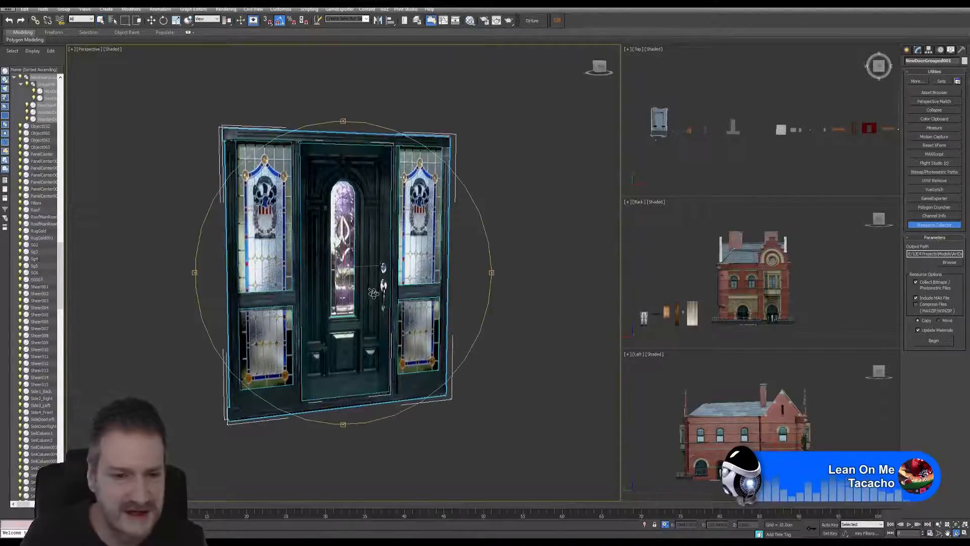
pyautogui.moveTo(374, 293); pyautogui.dragTo(364, 293)
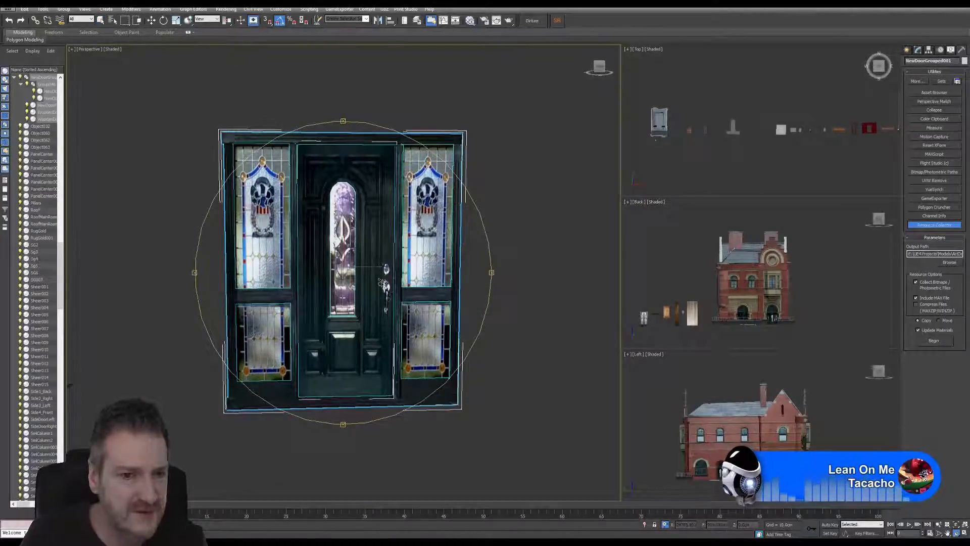
pyautogui.moveTo(365, 301)
pyautogui.mouseDown()
pyautogui.moveTo(470, 288)
pyautogui.moveTo(375, 301)
pyautogui.mouseUp()
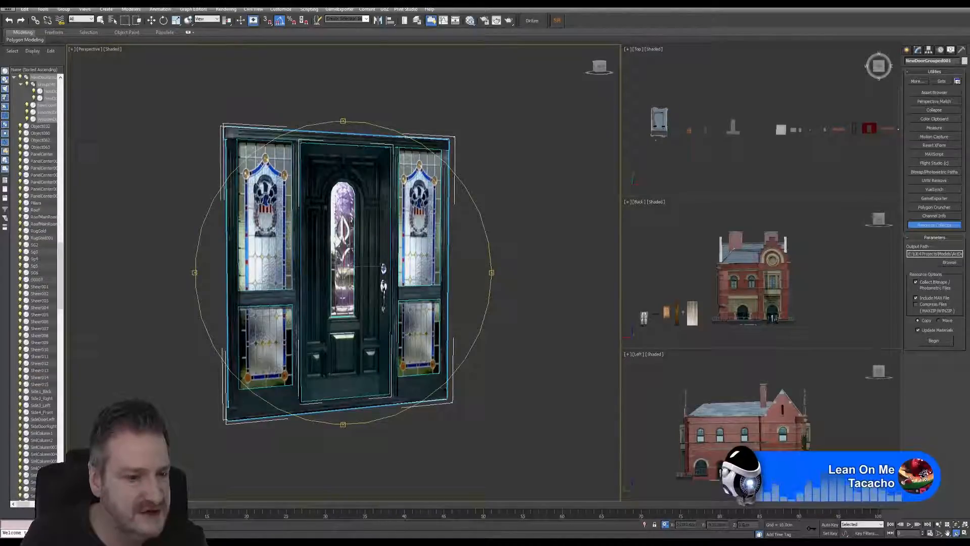
# Step: Switch to Photoshop and change the workspace to Essentials
pyautogui.click(927, 7)
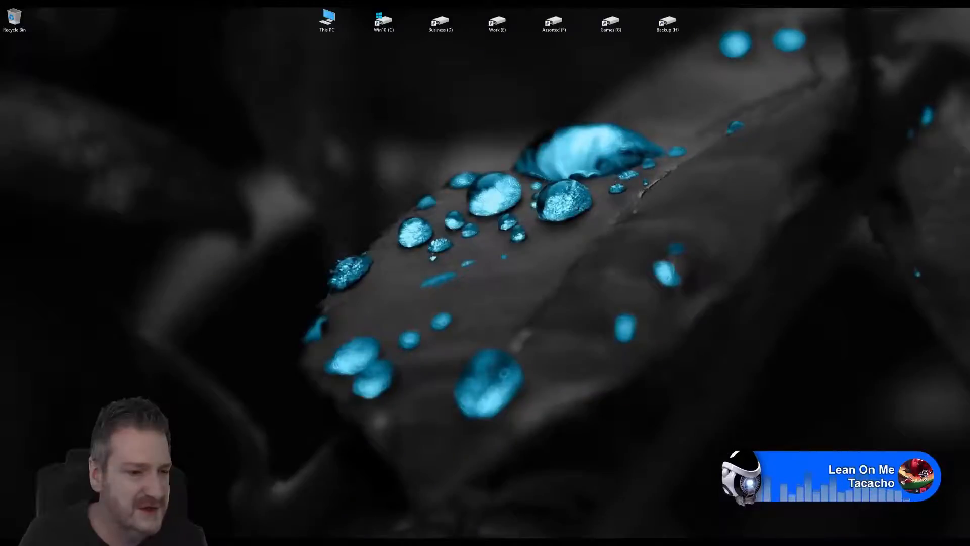
pyautogui.press('super')
pyautogui.click(461, 281)
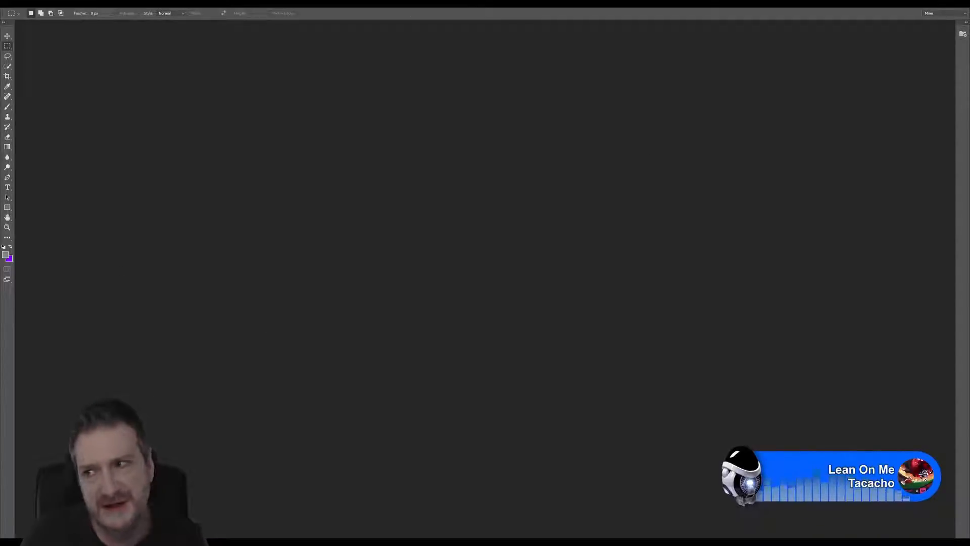
pyautogui.click(959, 13)
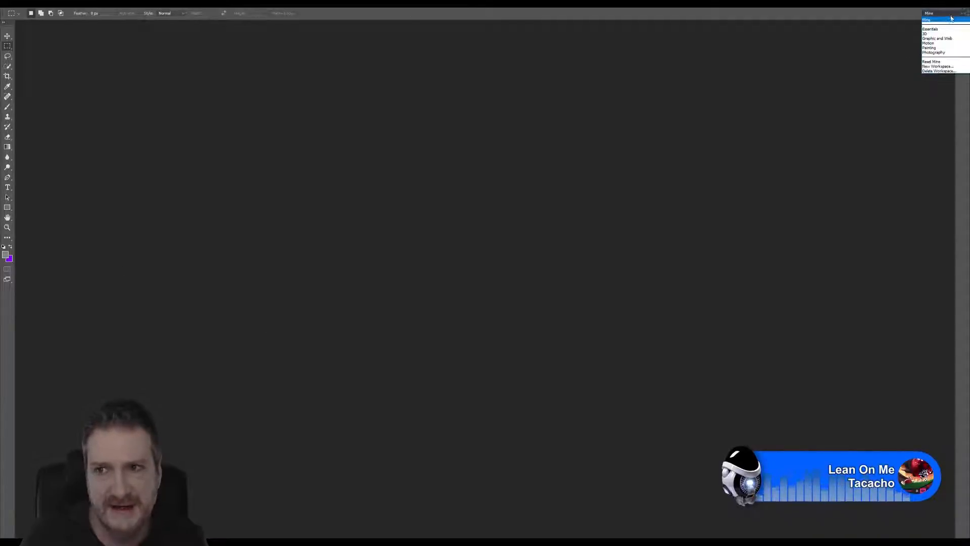
pyautogui.click(936, 29)
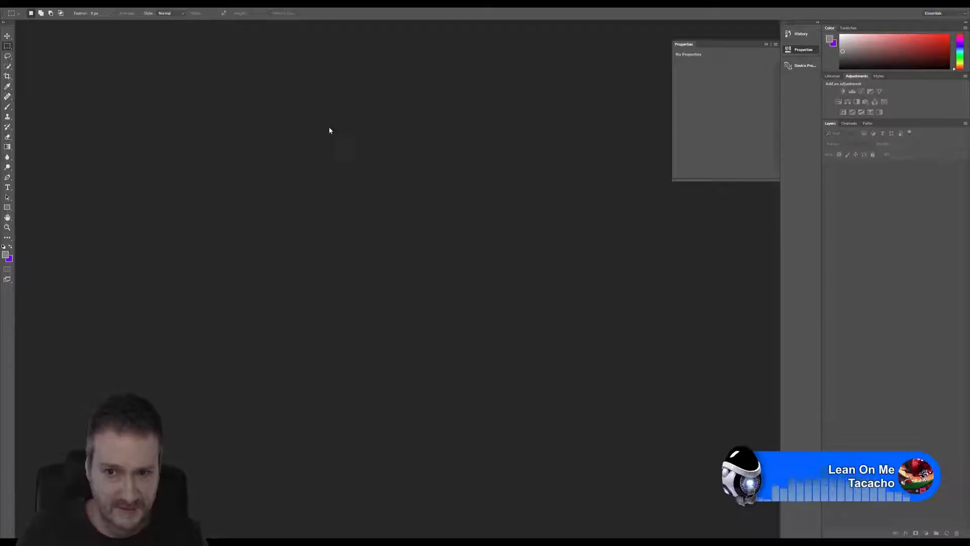
# Step: Start opening an image and browse to Work (E:)\UE4 Projects\Models\ArtDeco Building\Deco_Model
pyautogui.click(20, 5)
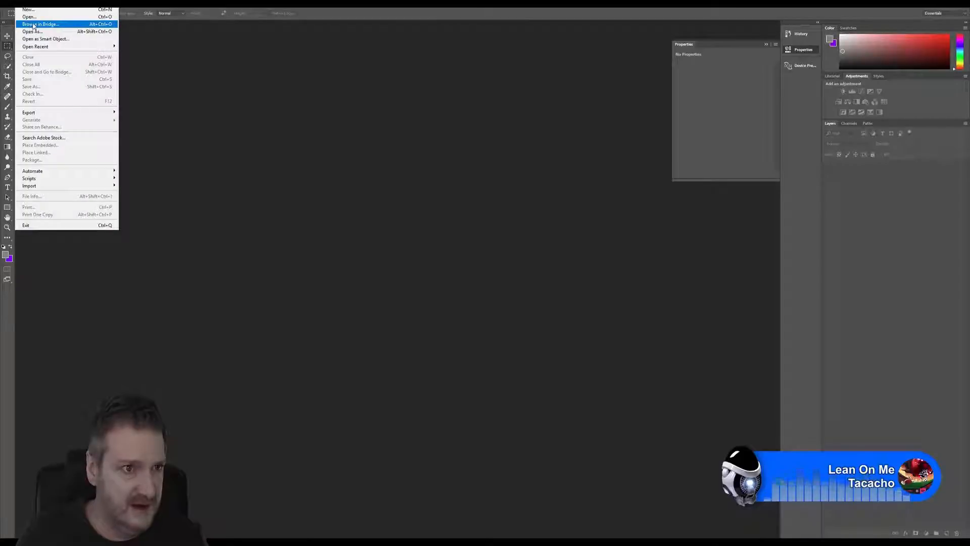
pyautogui.click(32, 16)
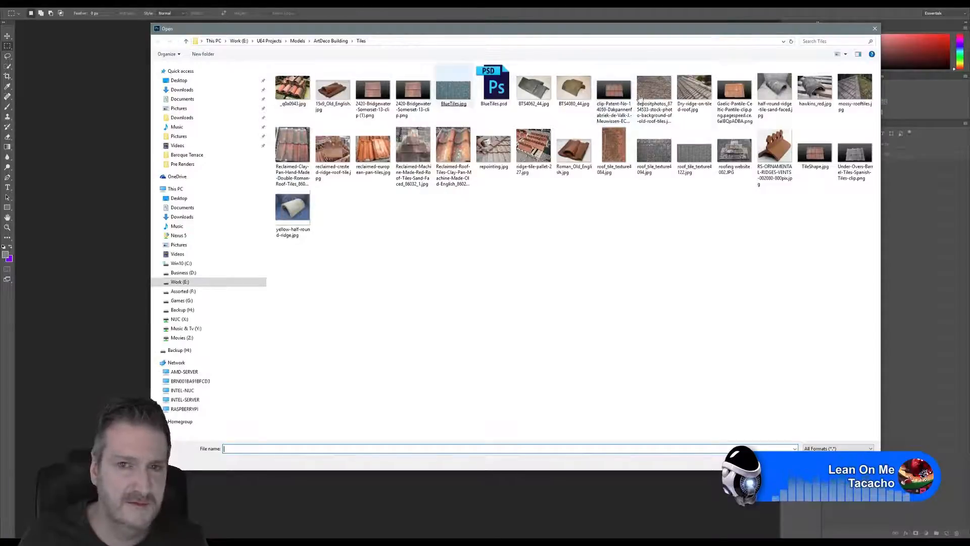
pyautogui.moveTo(615, 30); pyautogui.dragTo(553, 57)
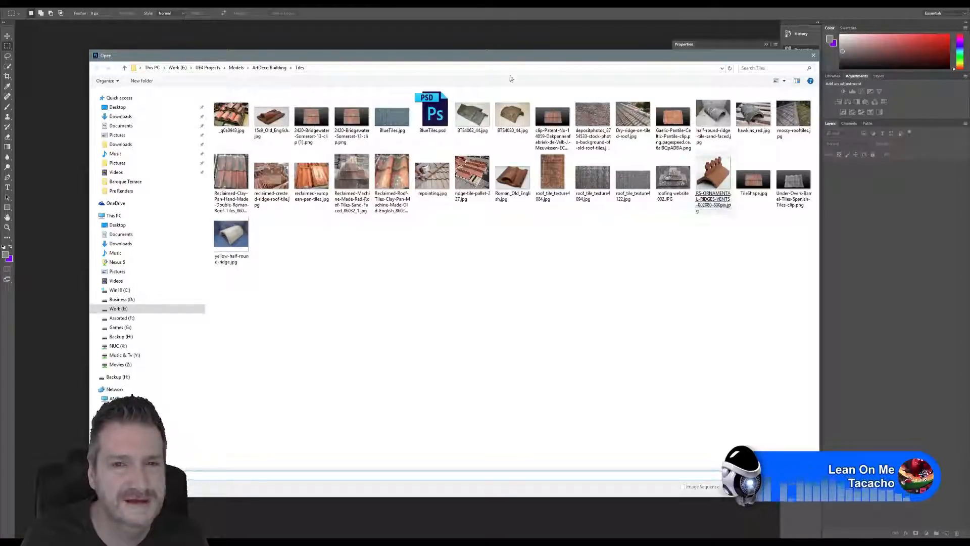
pyautogui.click(120, 308)
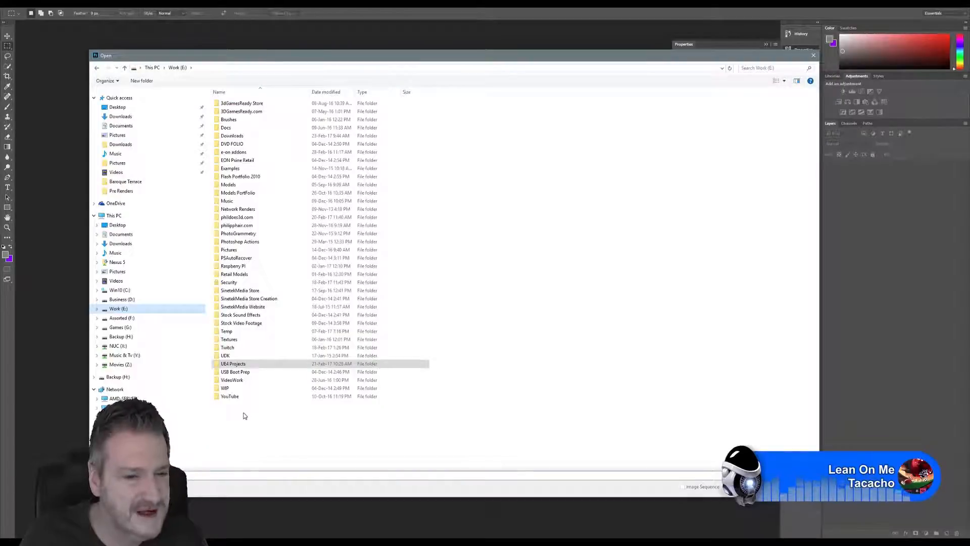
pyautogui.doubleClick(236, 364)
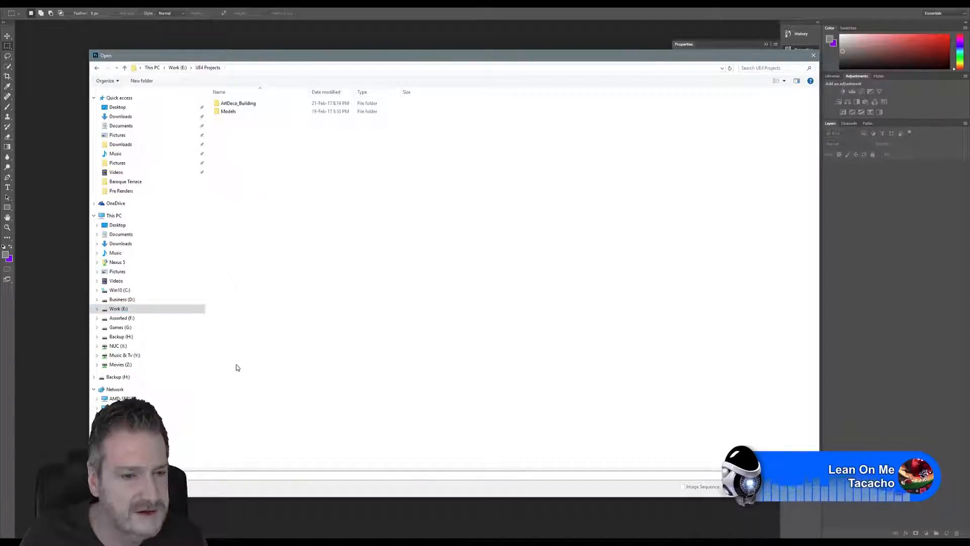
pyautogui.doubleClick(226, 112)
pyautogui.doubleClick(243, 105)
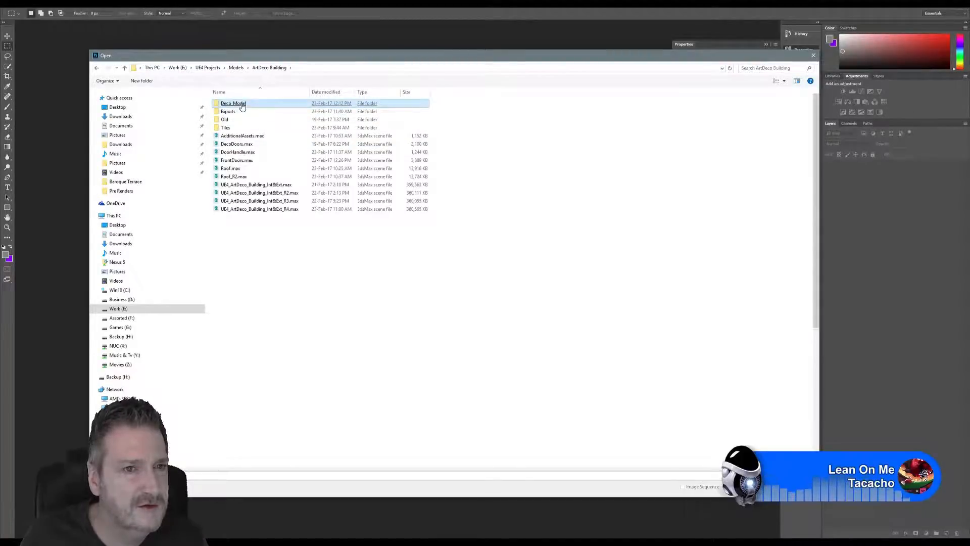
pyautogui.doubleClick(242, 104)
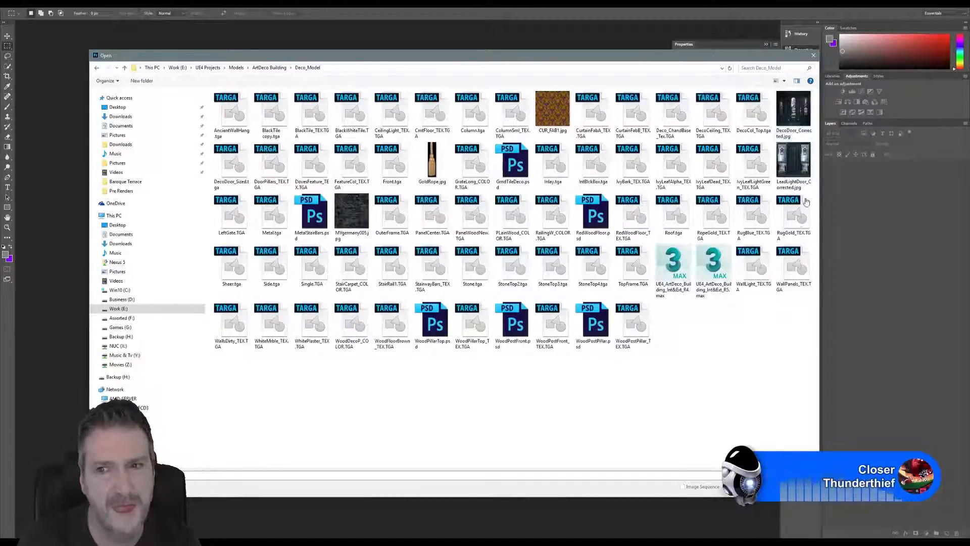
# Step: Open the door texture DecoDoor_Corrected.jpg from the Deco_Model folder
pyautogui.click(795, 114)
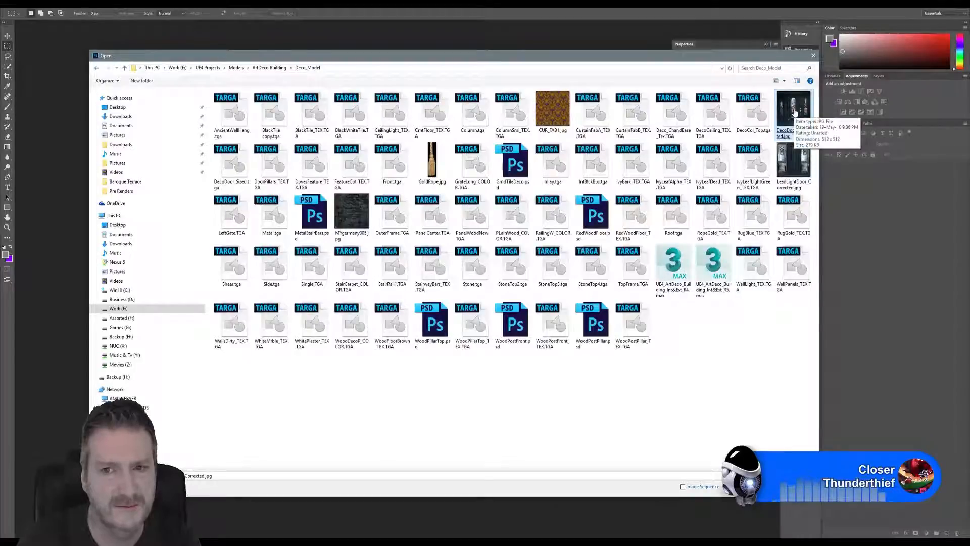
pyautogui.doubleClick(793, 114)
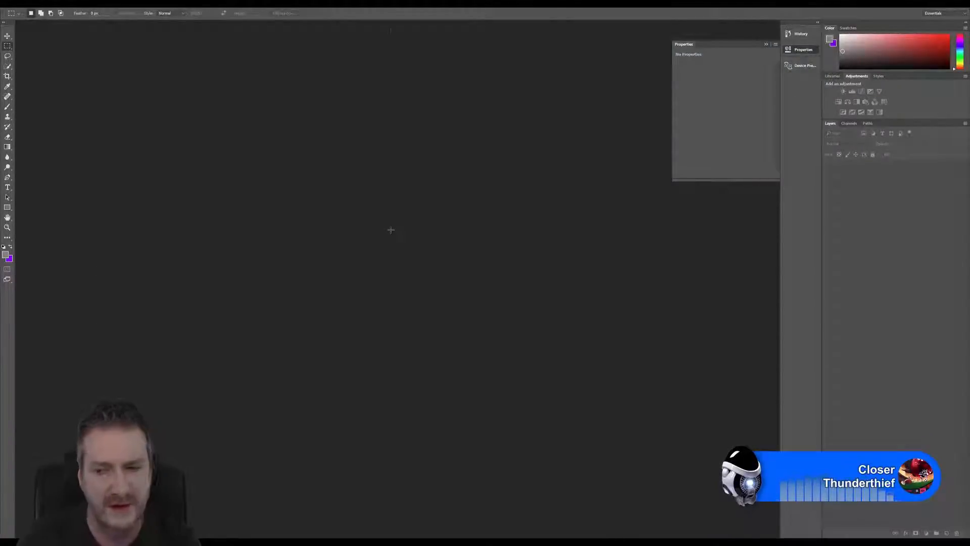
pyautogui.keyDown('alt'); pyautogui.scroll(5, 434, 292); pyautogui.keyUp('alt')
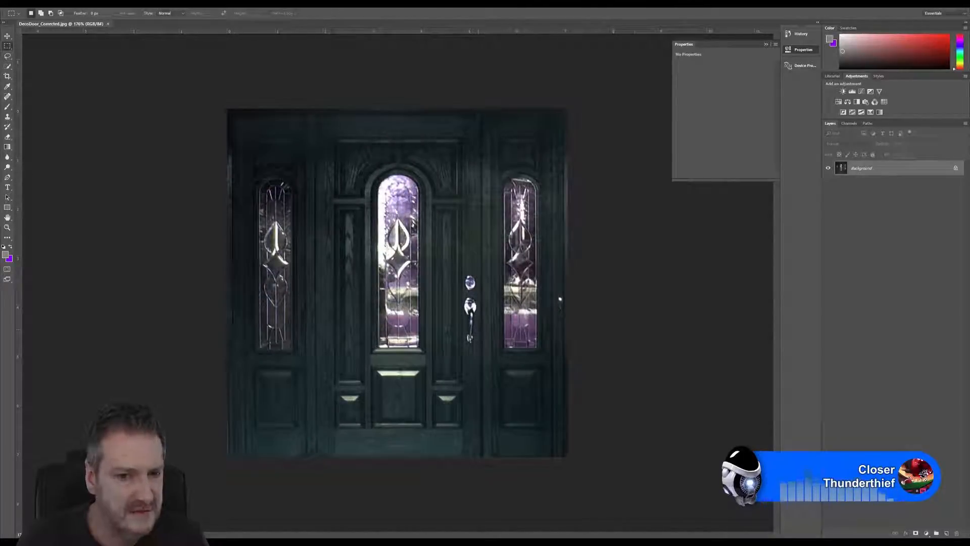
pyautogui.keyDown('alt'); pyautogui.scroll(1, 479, 326); pyautogui.keyUp('alt')
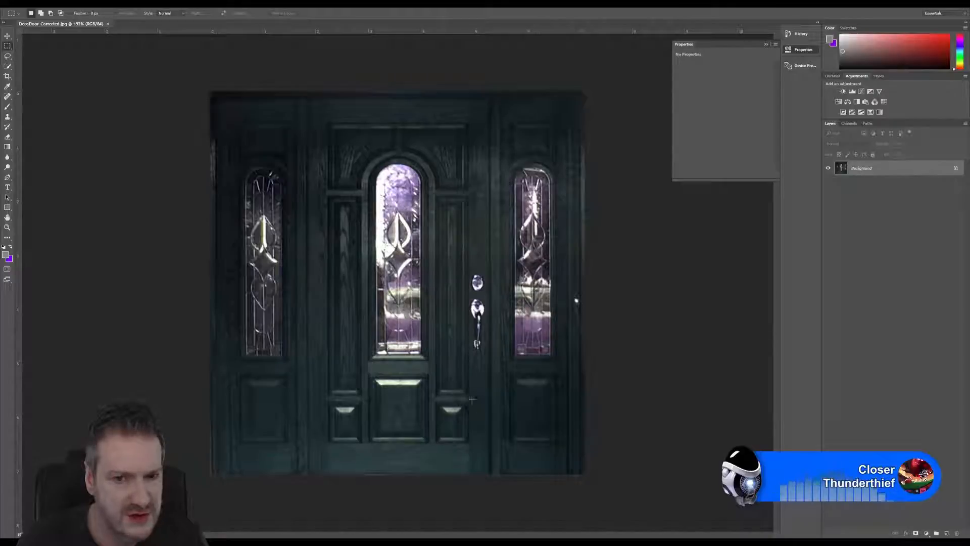
pyautogui.keyDown('alt'); pyautogui.scroll(1, 489, 382); pyautogui.keyUp('alt')
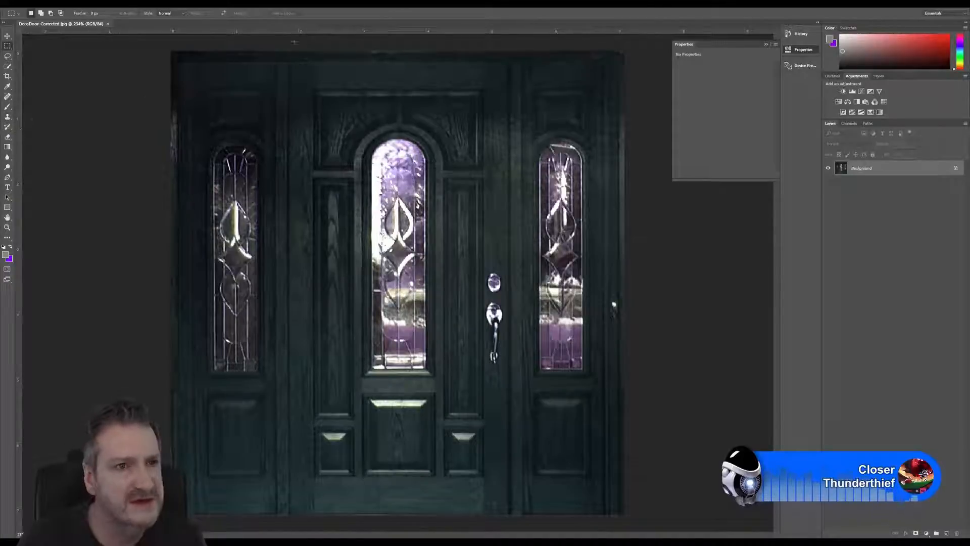
pyautogui.click(123, 4)
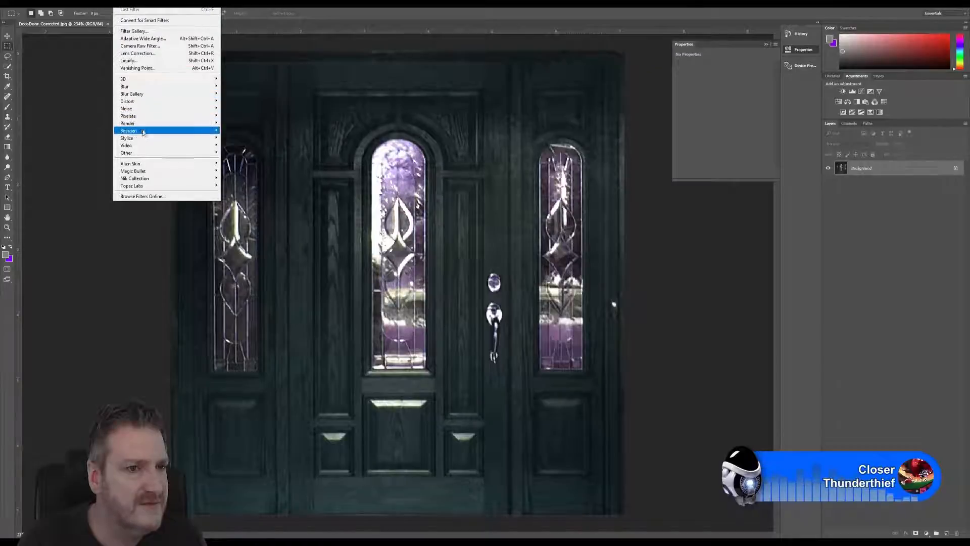
pyautogui.moveTo(147, 153)
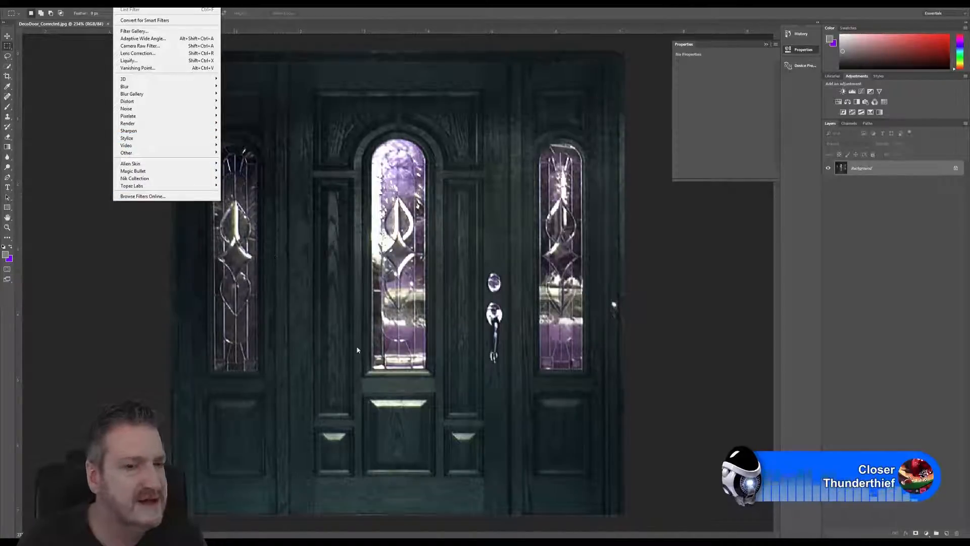
pyautogui.click(388, 11)
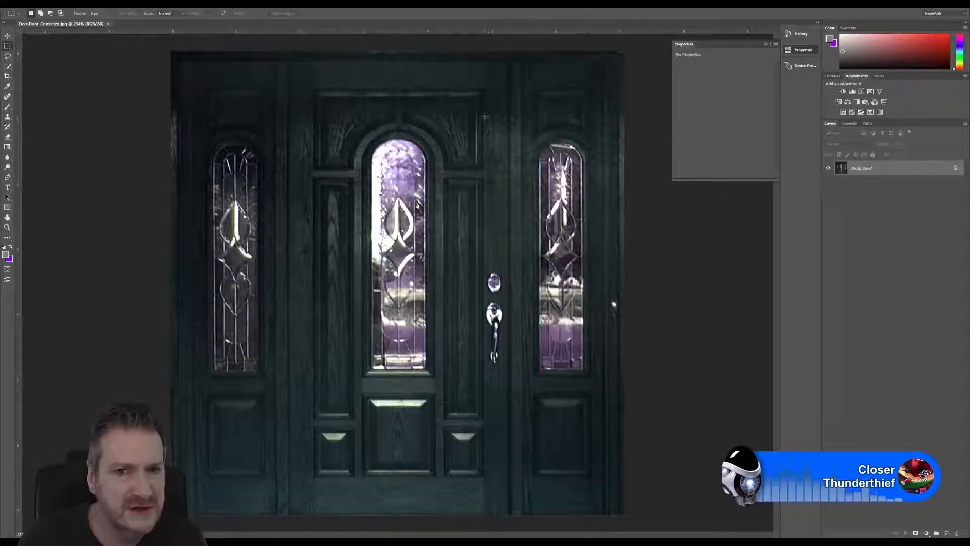
# Step: Copy a narrow strip of door wood above the handle to a new layer and move it down over the lock and handle
pyautogui.moveTo(483, 115); pyautogui.dragTo(509, 267)
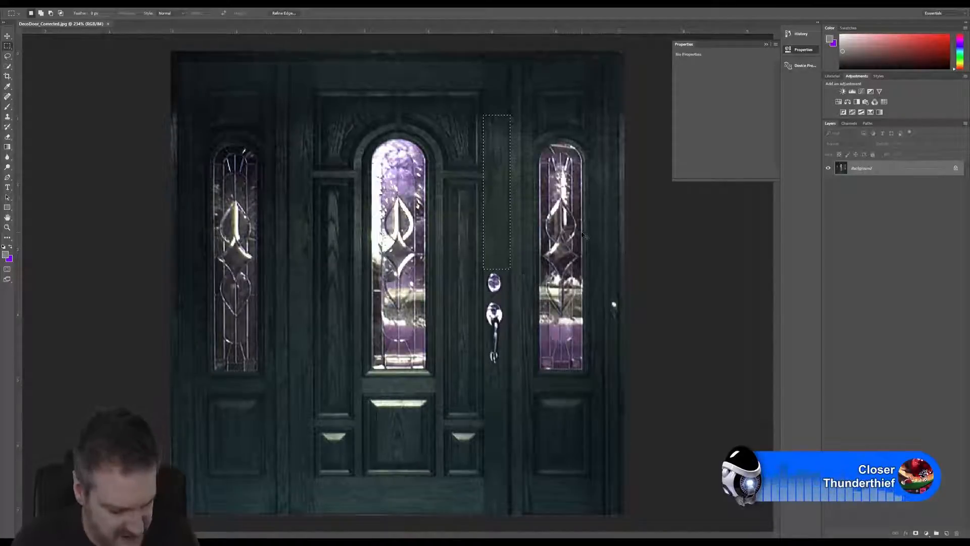
pyautogui.hotkey('ctrl', 'j')
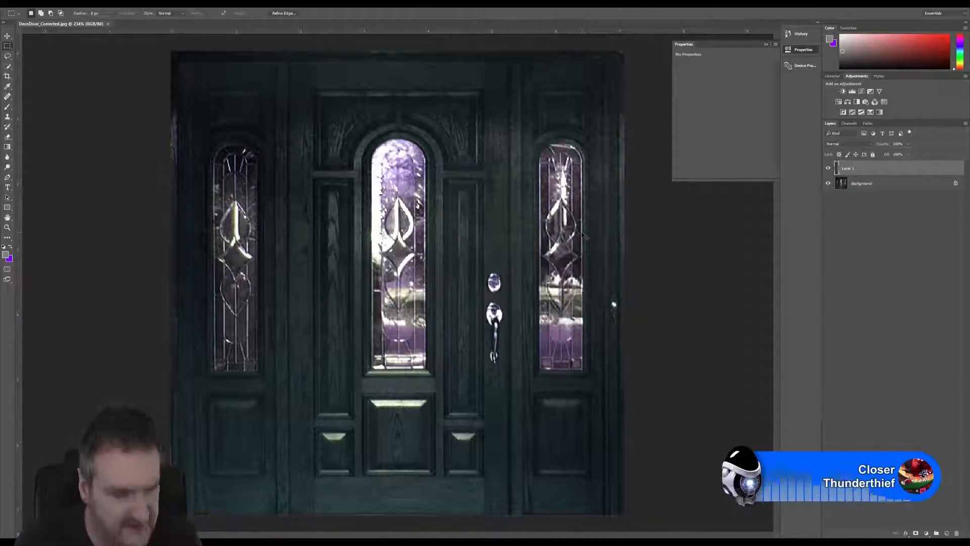
pyautogui.press('v')
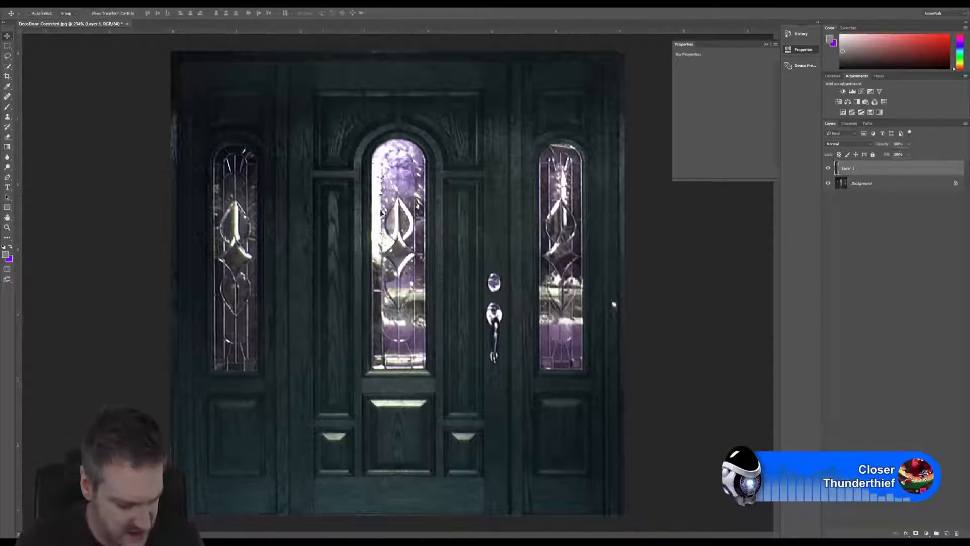
pyautogui.moveTo(509, 198); pyautogui.dragTo(510, 319)
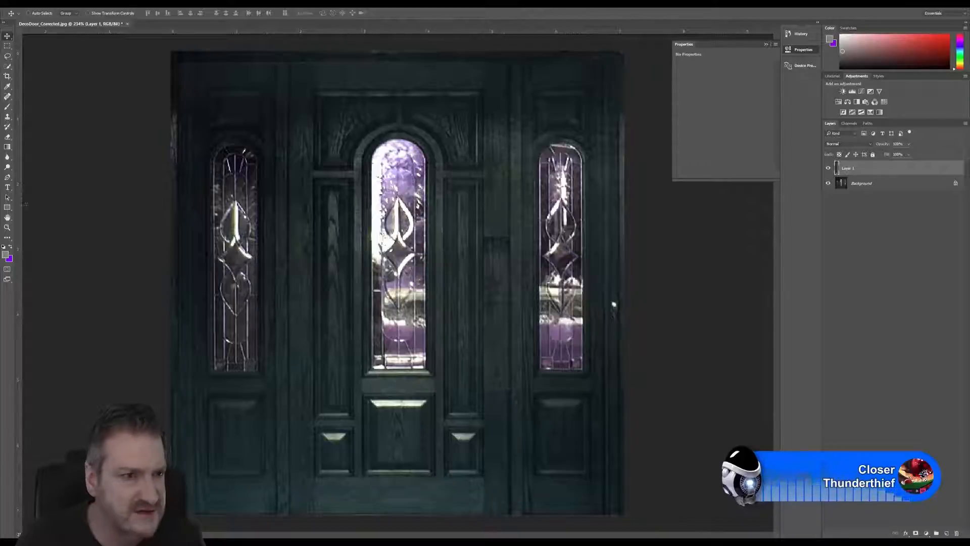
# Step: Blend the edges of the copied wood strip on Layer 1 into the surrounding door with a smaller Eraser brush
pyautogui.click(8, 136)
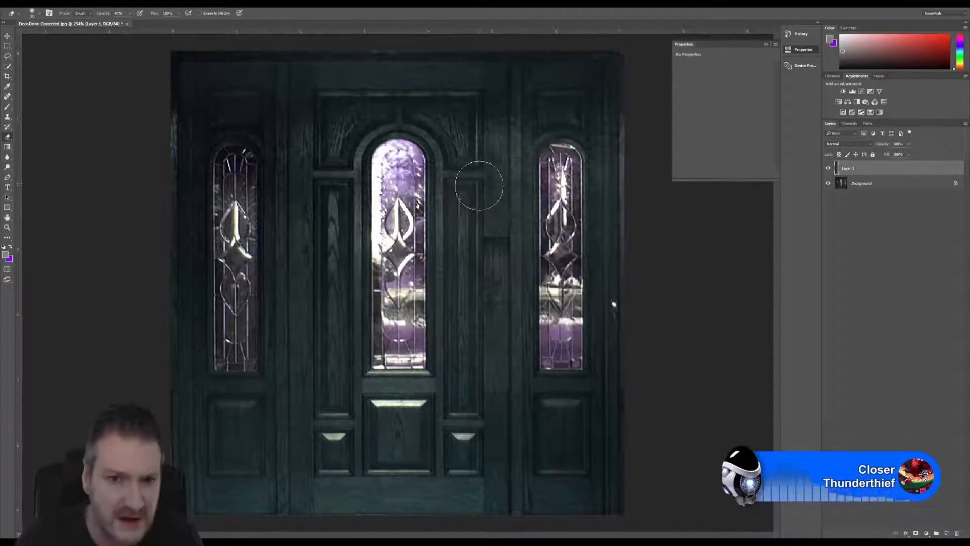
pyautogui.keyDown('alt'); pyautogui.scroll(1, 507, 219); pyautogui.keyUp('alt')
pyautogui.press('[')
pyautogui.press('[')
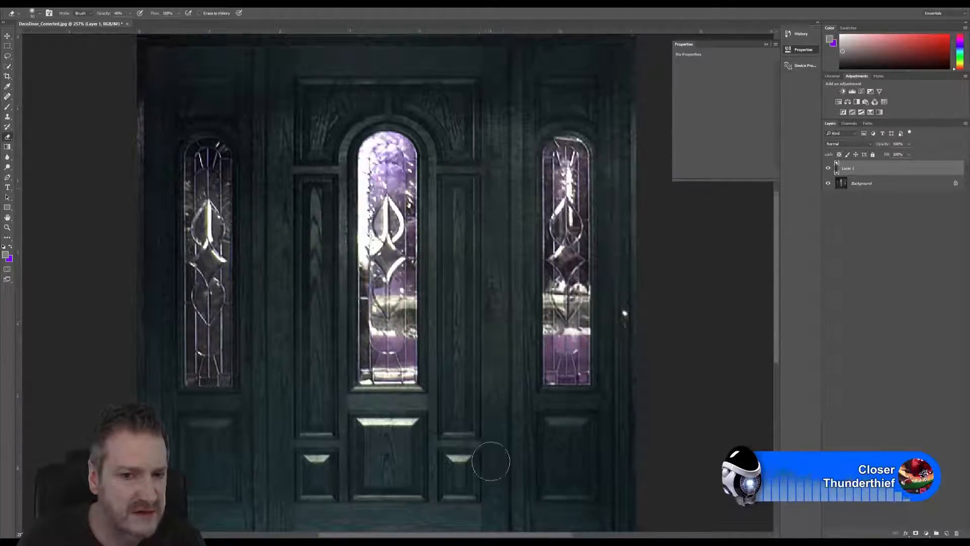
pyautogui.click(7, 38)
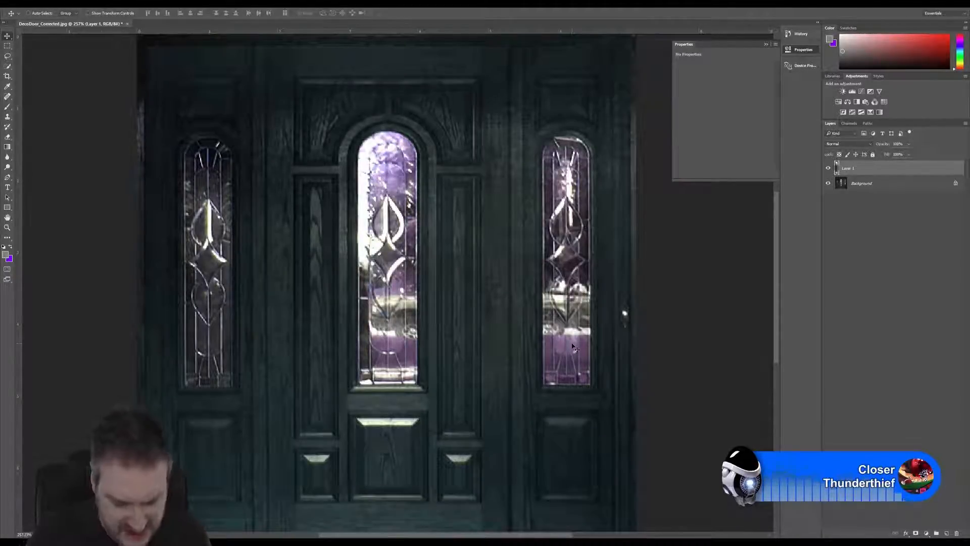
# Step: Adjust the midtones of Layer 1 slightly with Levels to match the door wood around the patch
pyautogui.press('ctrl')
pyautogui.hotkey('ctrl', 'l')
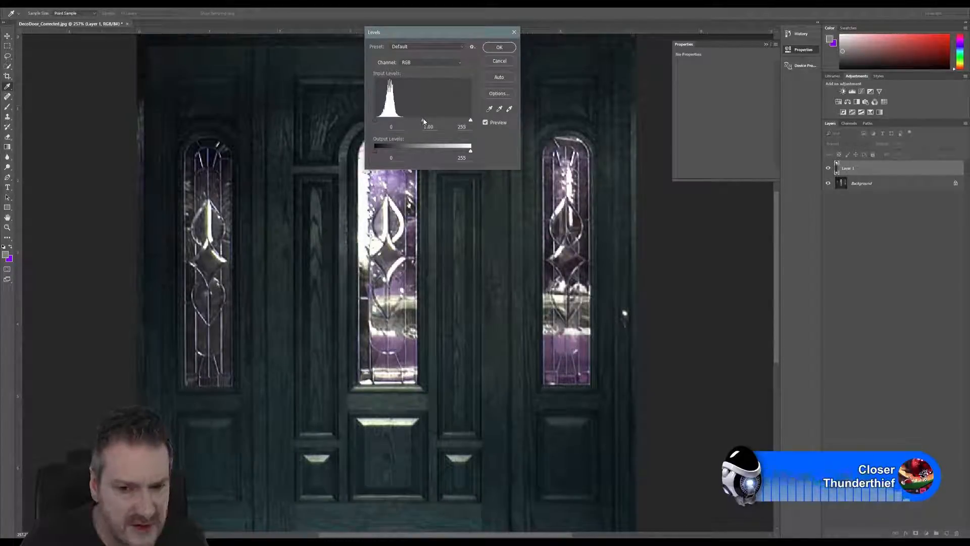
pyautogui.moveTo(423, 121); pyautogui.dragTo(425, 122)
pyautogui.click(500, 47)
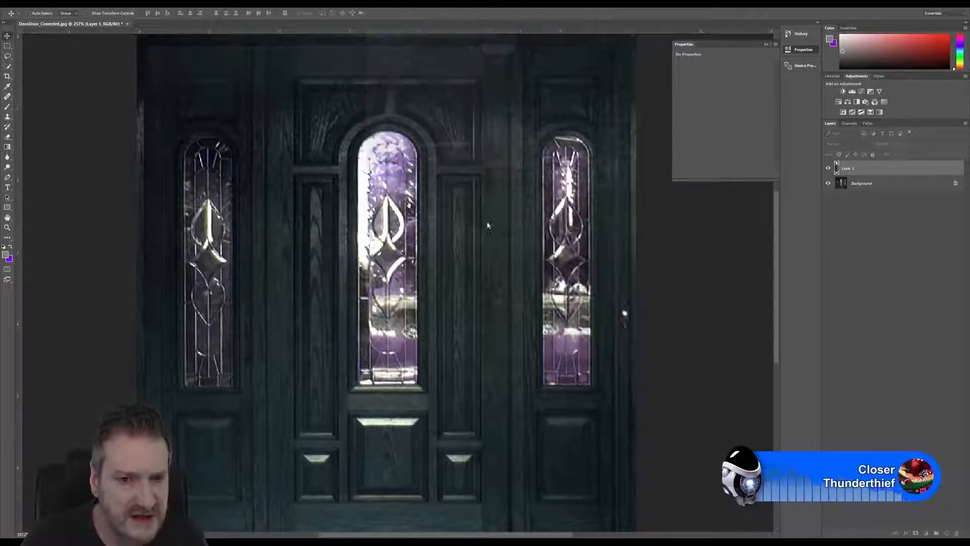
# Step: Compare the door with Layer 1 hidden and shown to check how well the patch covers the handle
pyautogui.keyDown('alt'); pyautogui.scroll(-3, 614, 337); pyautogui.keyUp('alt')
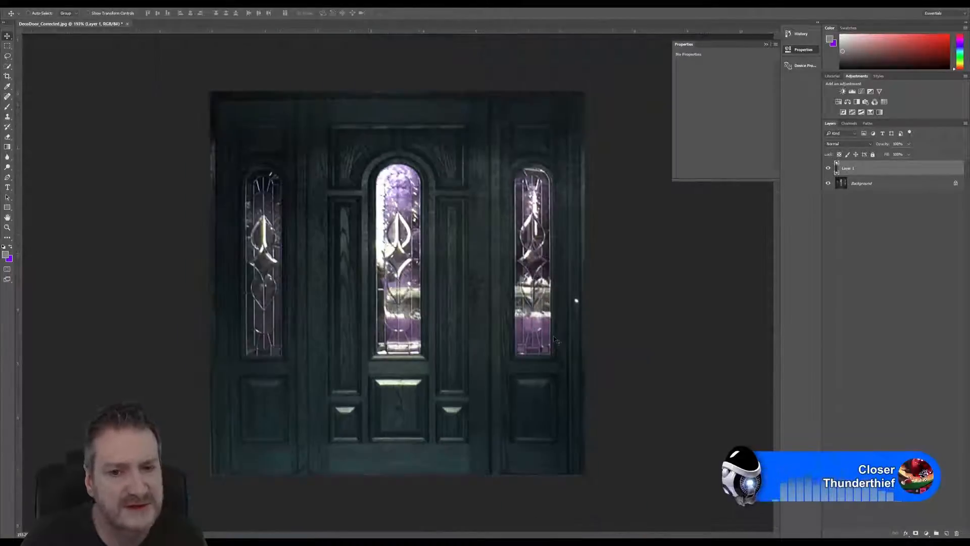
pyautogui.keyDown('alt'); pyautogui.scroll(2, 502, 302); pyautogui.keyUp('alt')
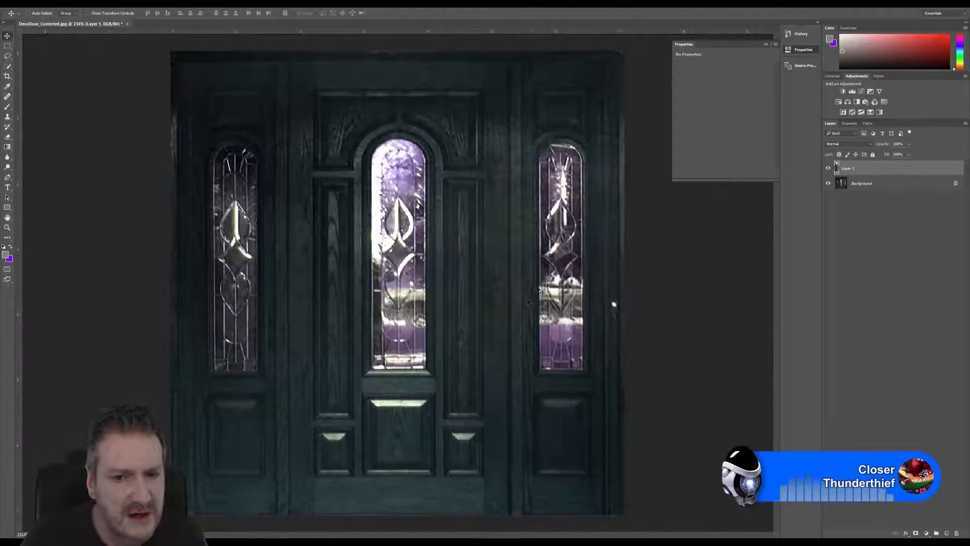
pyautogui.click(829, 169)
pyautogui.click(829, 169)
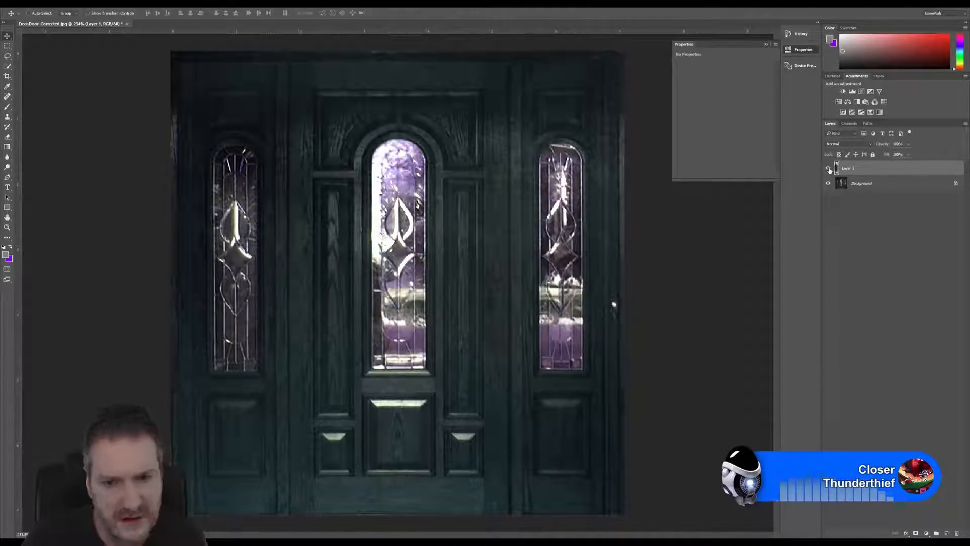
pyautogui.click(828, 169)
pyautogui.click(829, 169)
pyautogui.keyDown('alt'); pyautogui.scroll(-2, 574, 342); pyautogui.keyUp('alt')
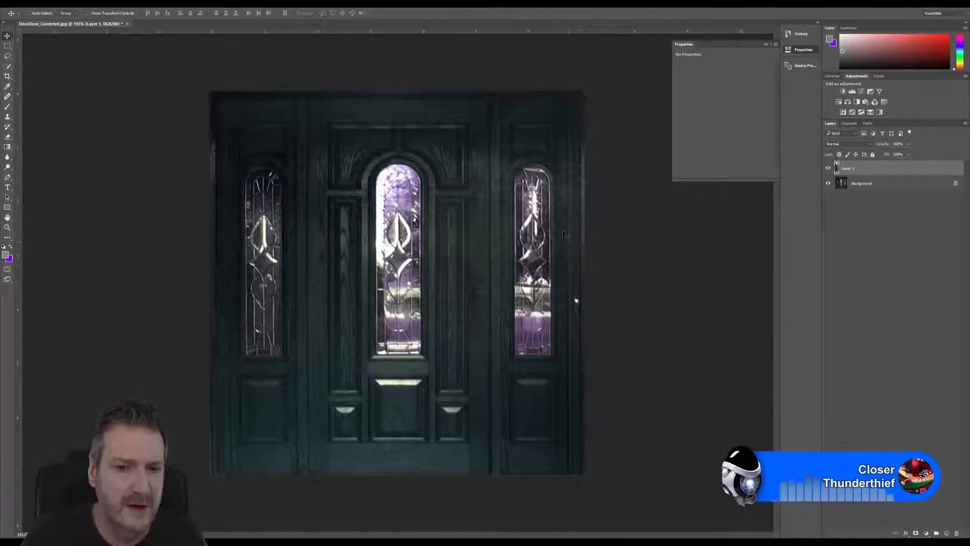
pyautogui.keyDown('alt'); pyautogui.scroll(2, 400, 285); pyautogui.keyUp('alt')
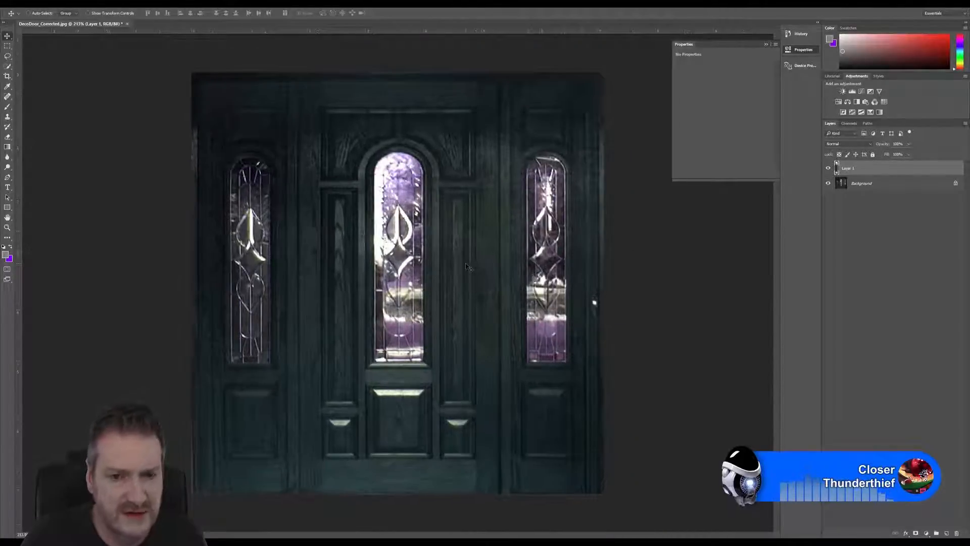
# Step: Shift Layer 1's midtones towards blue with Color Balance, setting the yellow–blue level to +4
pyautogui.click(64, 8)
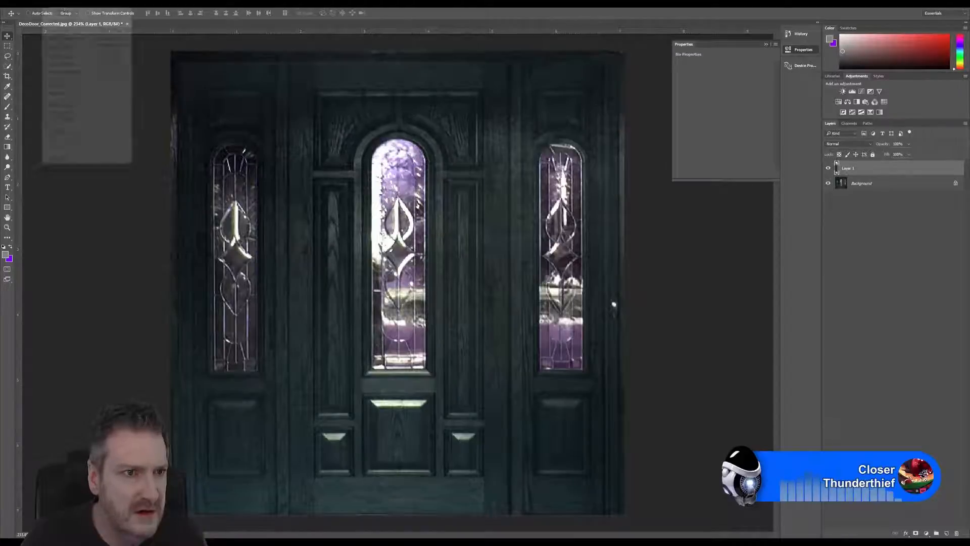
pyautogui.moveTo(85, 21)
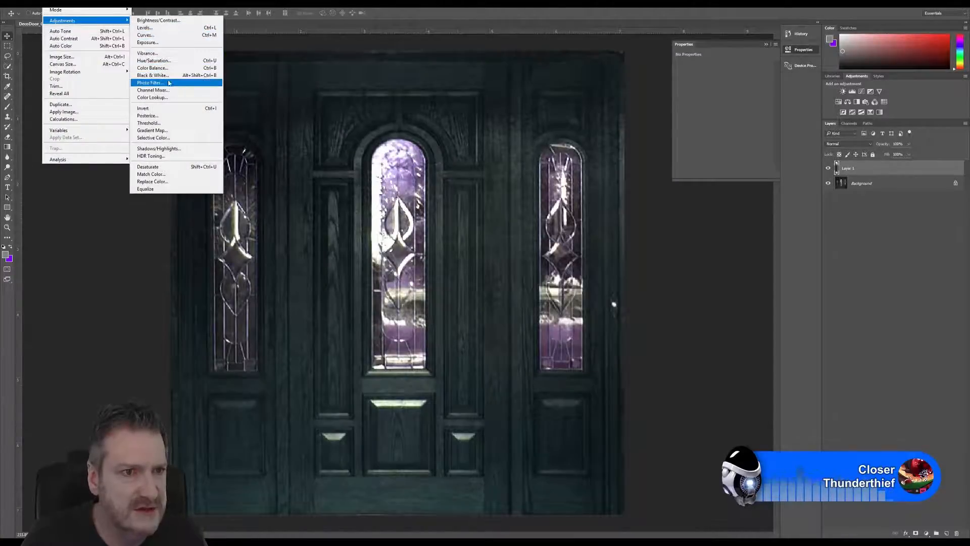
pyautogui.click(196, 70)
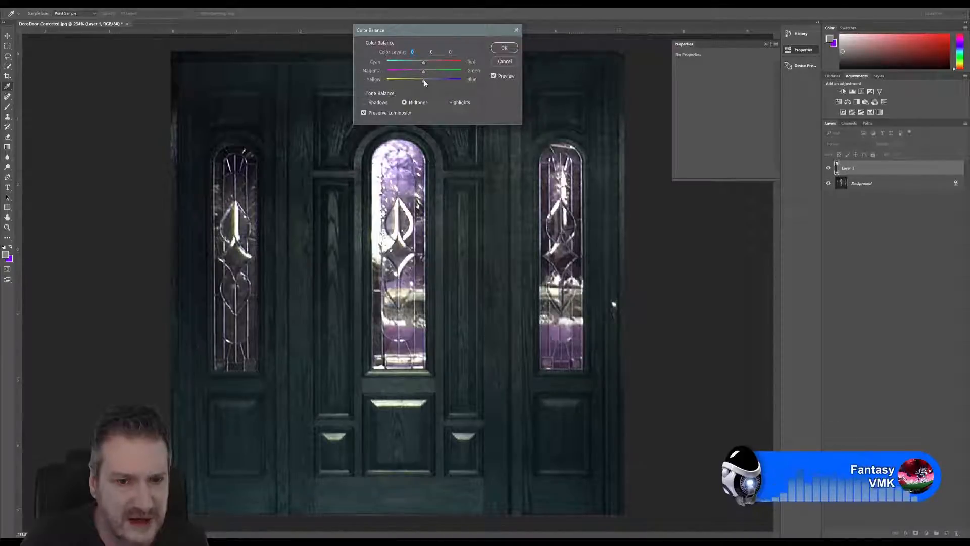
pyautogui.moveTo(424, 82); pyautogui.dragTo(426, 83)
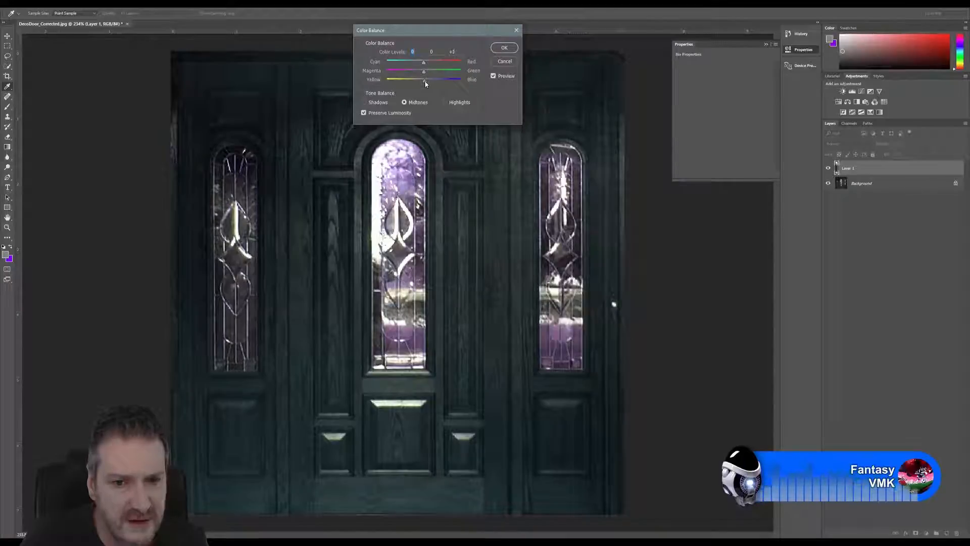
pyautogui.moveTo(426, 84); pyautogui.dragTo(427, 84)
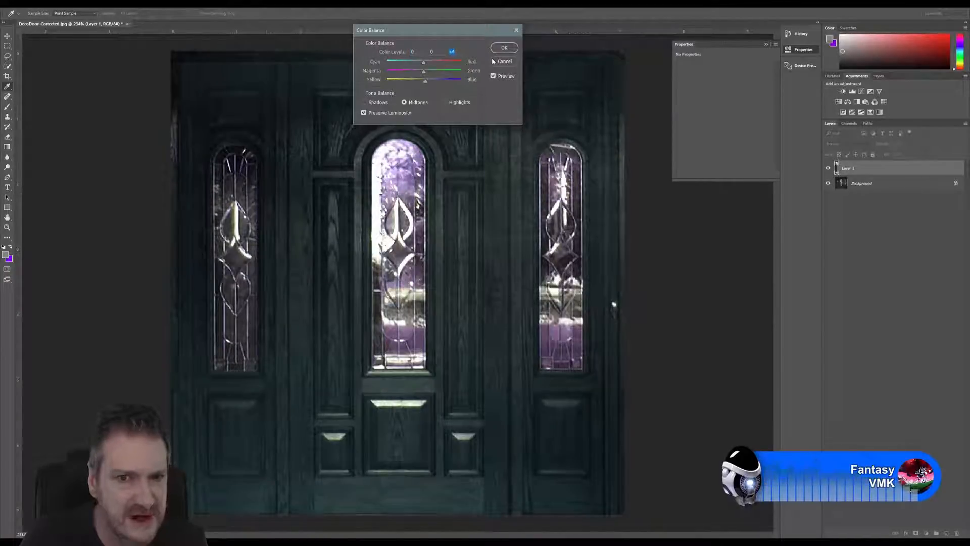
pyautogui.click(504, 47)
pyautogui.press('v')
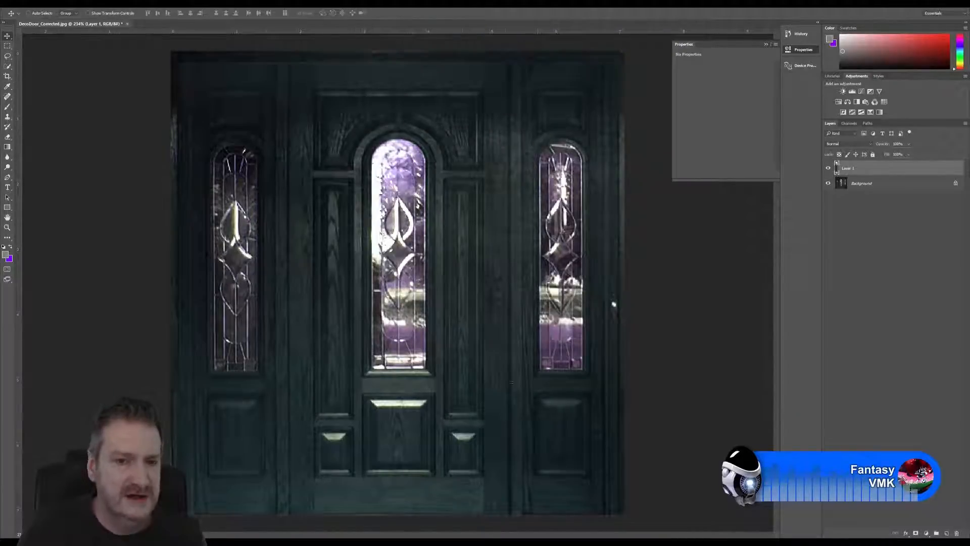
# Step: Merge Layer 1 down into the Background and save the corrected door texture
pyautogui.rightClick(855, 174)
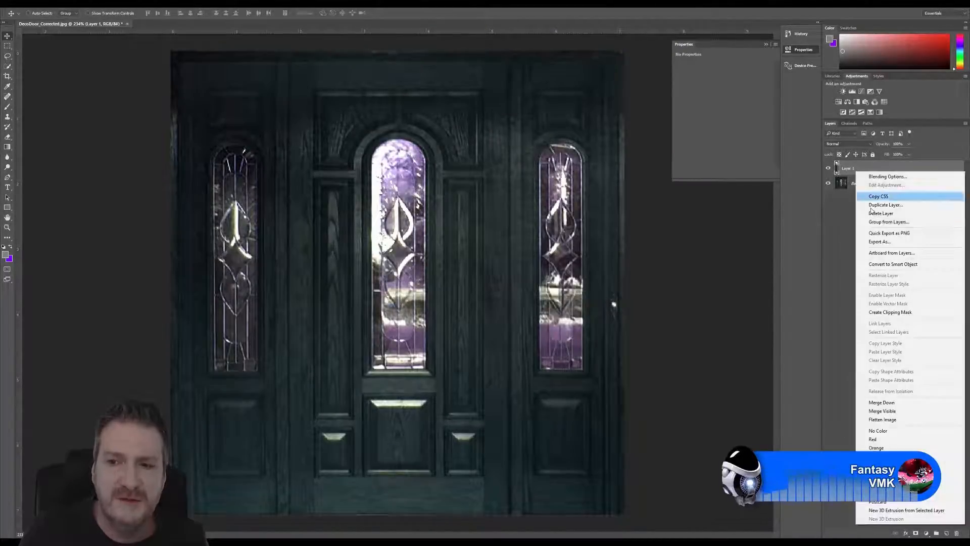
pyautogui.click(890, 403)
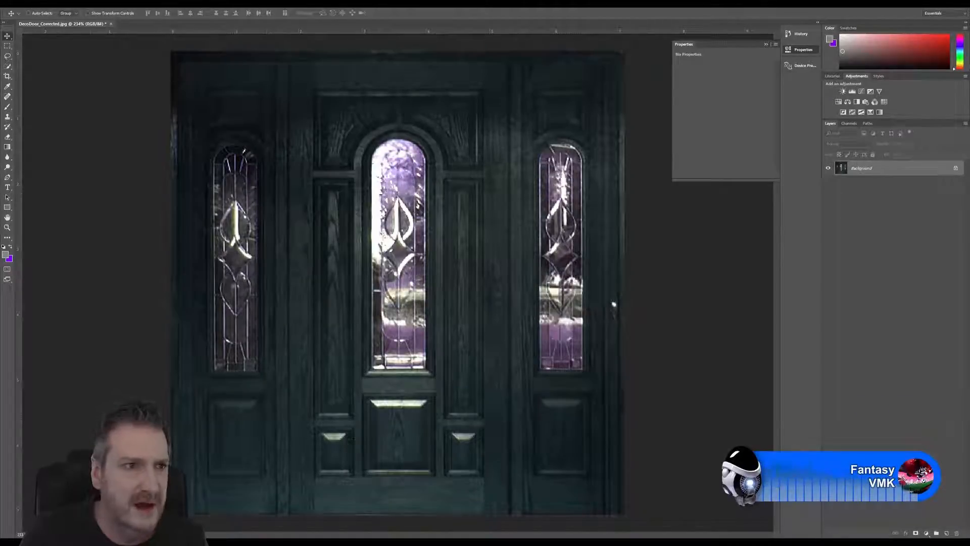
pyautogui.click(20, 4)
pyautogui.click(66, 78)
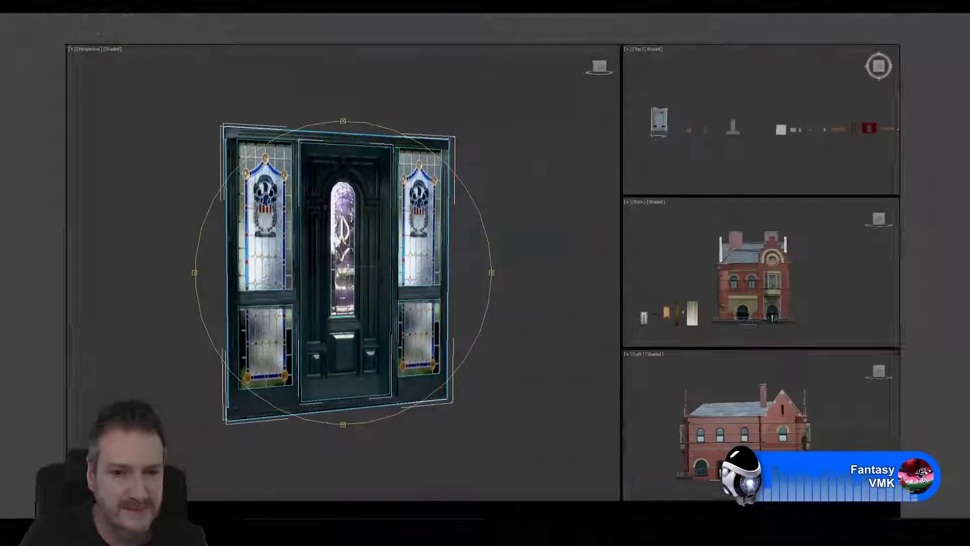
# Step: In 3ds Max, start merging an external scene file and browse to the ArtDeco Building folder
pyautogui.moveTo(376, 307)
pyautogui.mouseDown()
pyautogui.moveTo(347, 302)
pyautogui.moveTo(359, 302)
pyautogui.moveTo(349, 287)
pyautogui.moveTo(411, 319)
pyautogui.moveTo(481, 310)
pyautogui.moveTo(364, 312)
pyautogui.mouseUp()
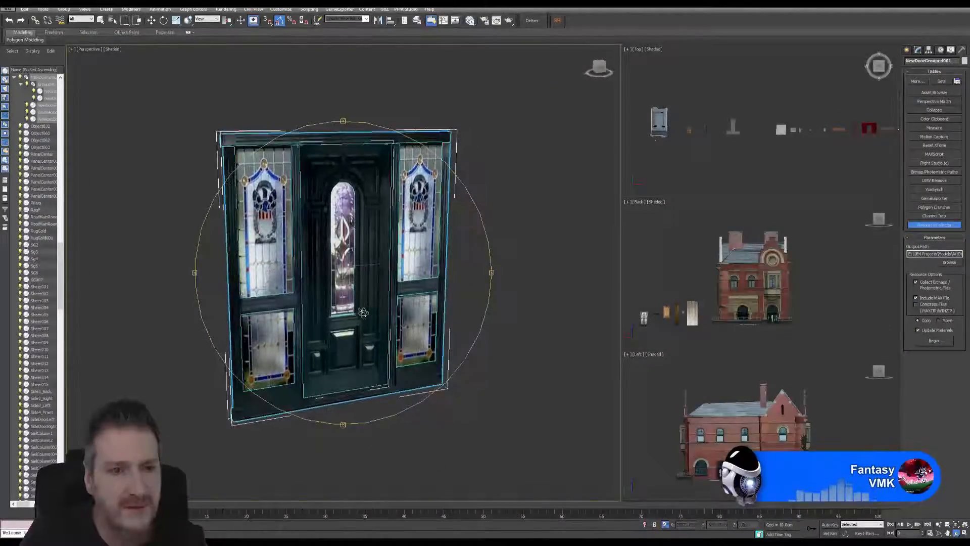
pyautogui.click(7, 9)
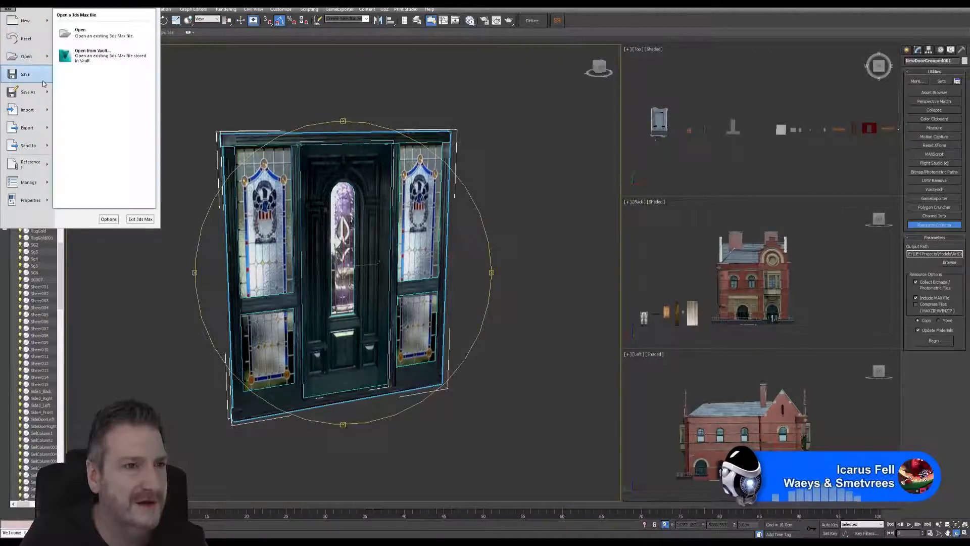
pyautogui.moveTo(43, 110)
pyautogui.click(96, 62)
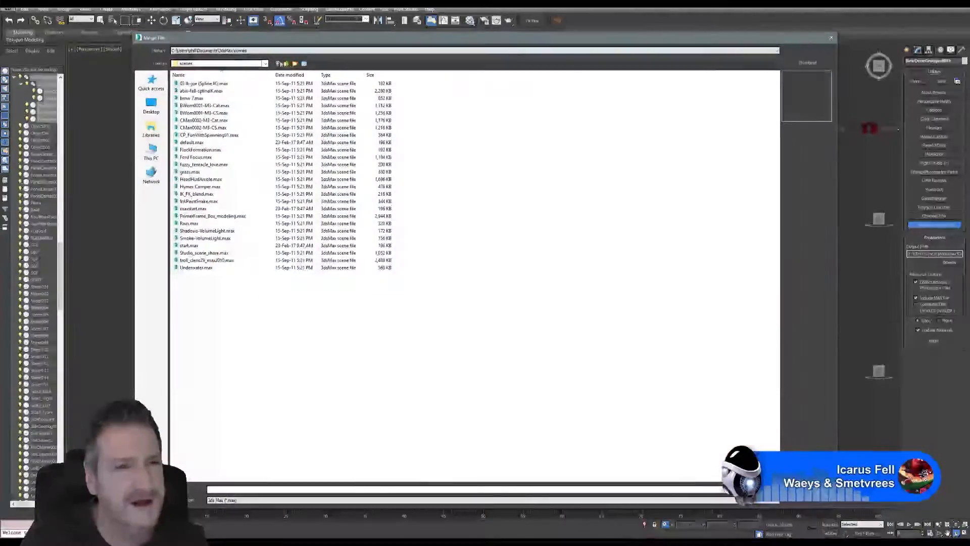
pyautogui.click(214, 52)
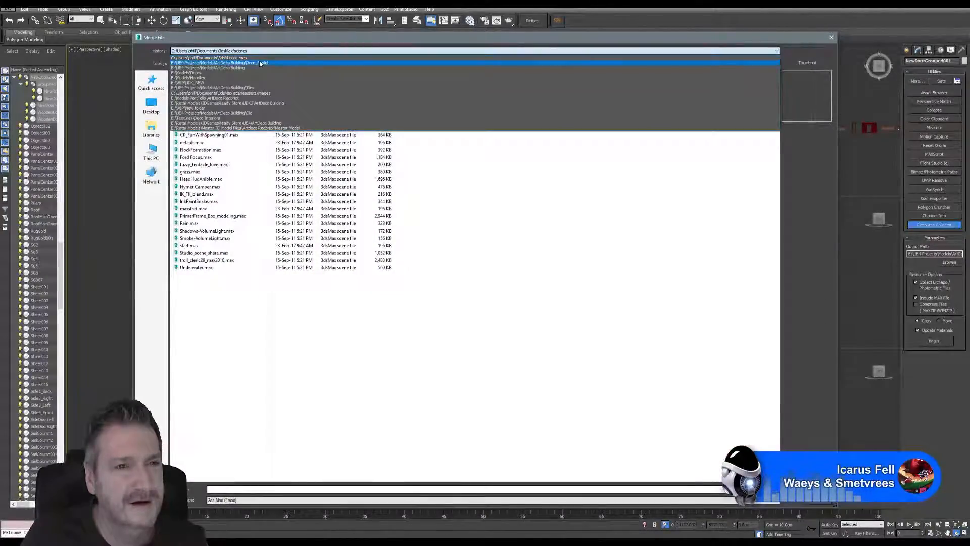
pyautogui.click(261, 62)
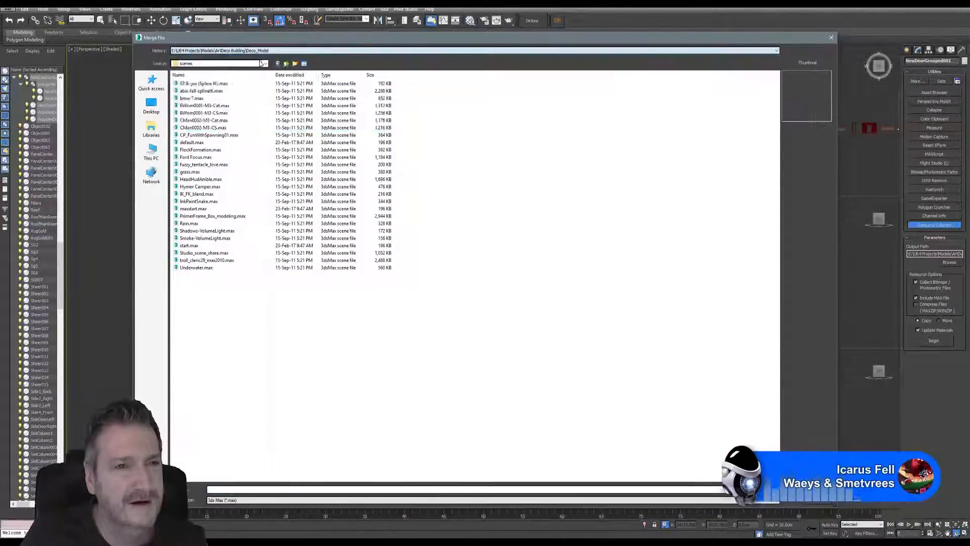
pyautogui.click(287, 63)
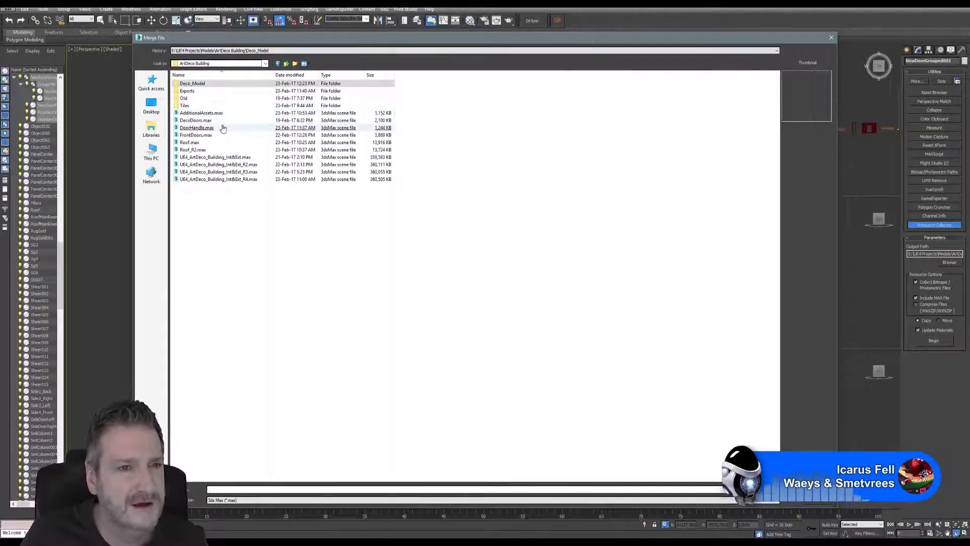
# Step: Merge the door handle object from DoorHandle.max into the scene
pyautogui.click(204, 129)
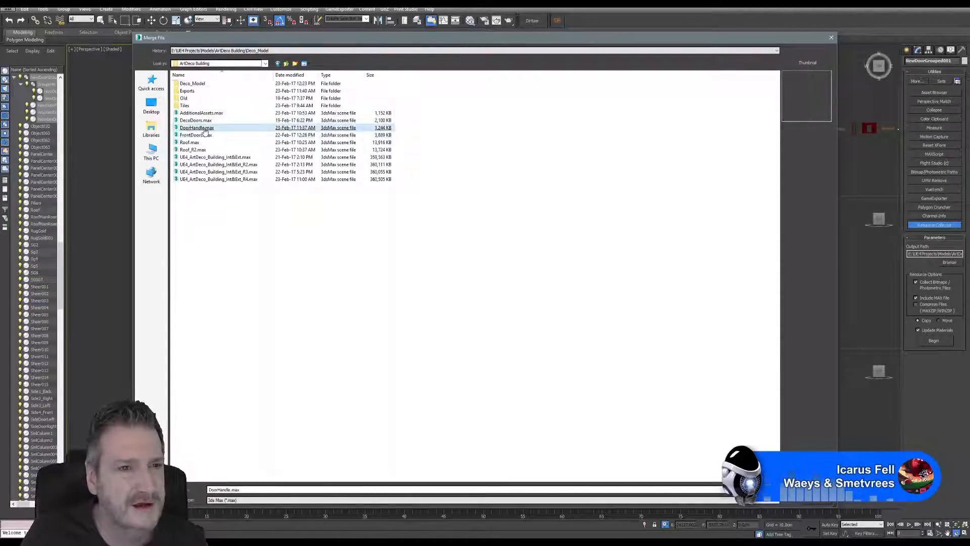
pyautogui.doubleClick(204, 129)
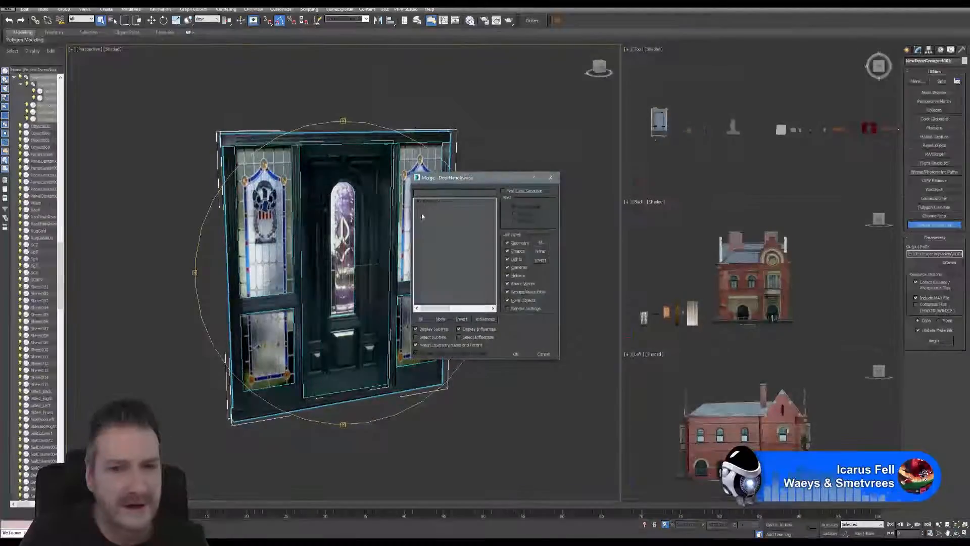
pyautogui.click(520, 355)
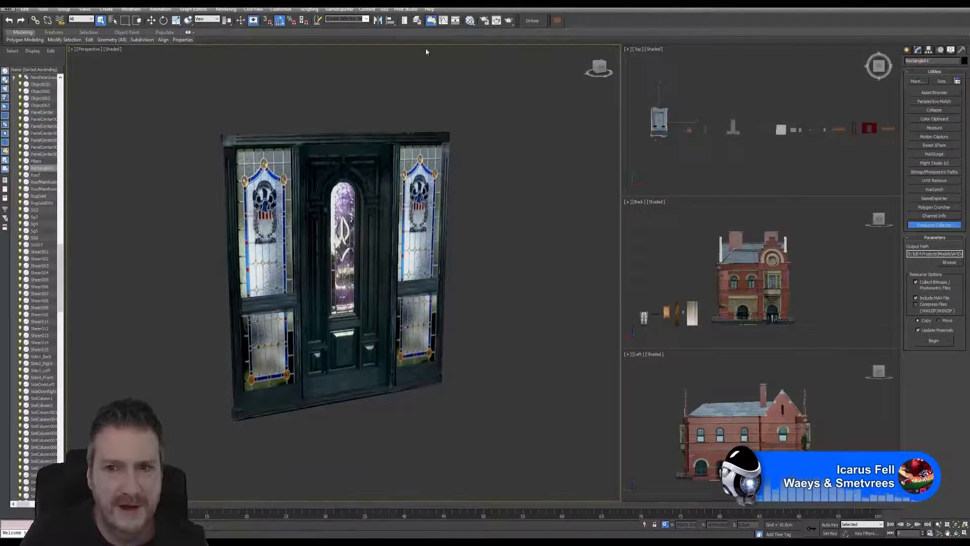
# Step: Move the merged door handle in the Top view from the building across to the separate front door group
pyautogui.click(151, 20)
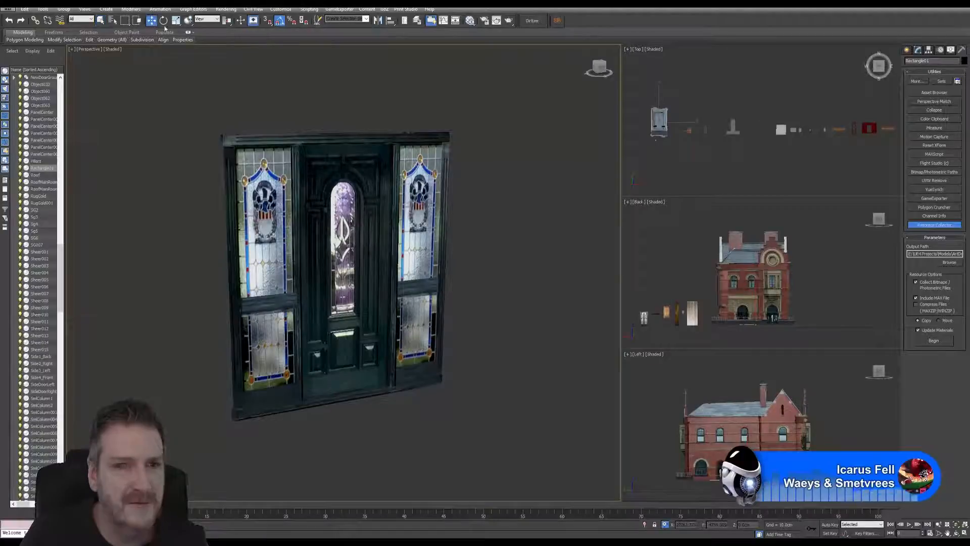
pyautogui.rightClick(688, 103)
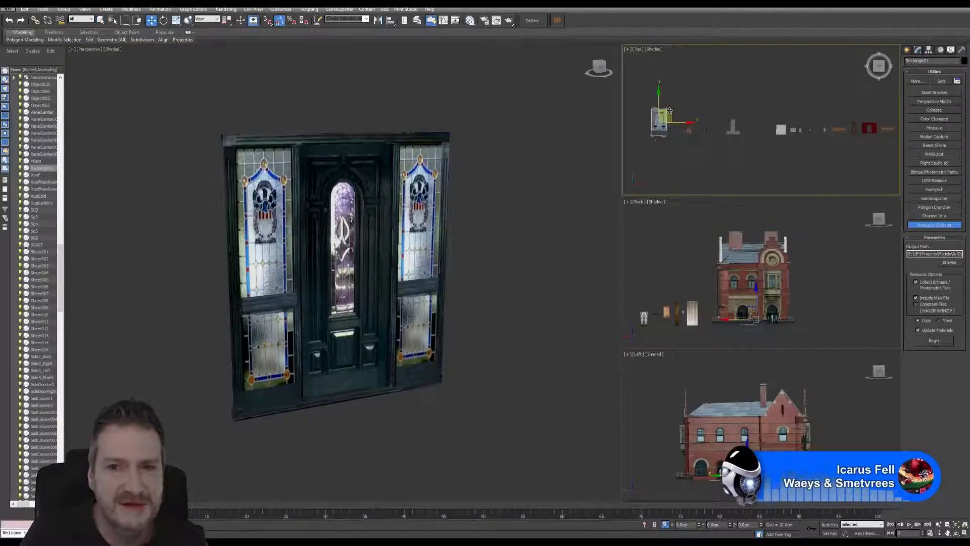
pyautogui.moveTo(670, 111); pyautogui.dragTo(860, 108)
pyautogui.moveTo(840, 101); pyautogui.dragTo(690, 98, button='middle')
pyautogui.moveTo(716, 107); pyautogui.dragTo(759, 113)
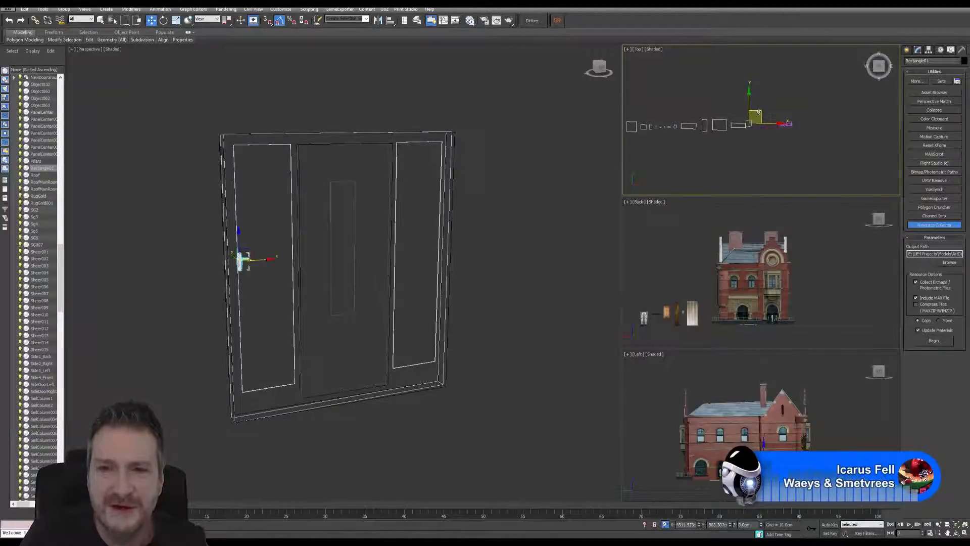
# Step: Move the door handle back toward the front door assembly, beside the left stained-glass side panel
pyautogui.moveTo(818, 136); pyautogui.dragTo(757, 169, button='middle')
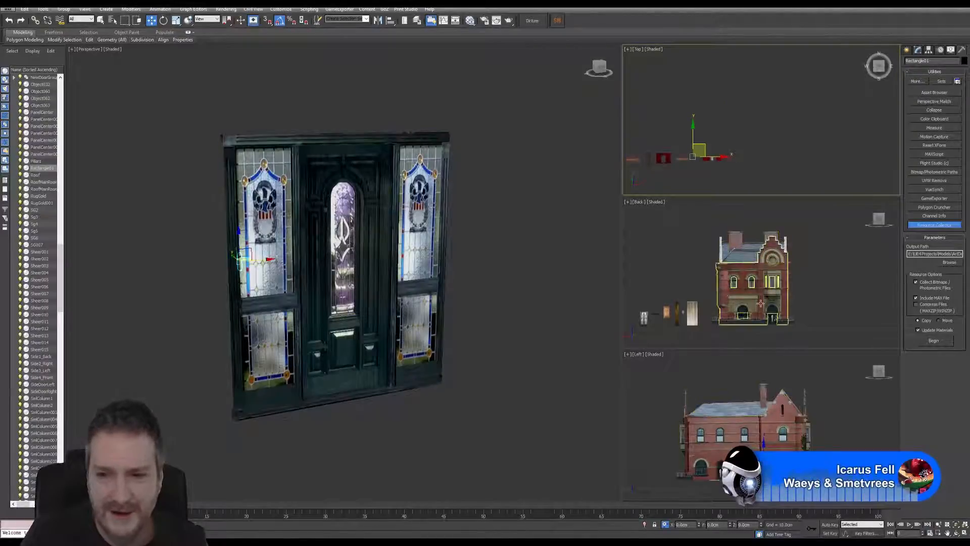
pyautogui.moveTo(473, 341); pyautogui.dragTo(499, 328, button='middle')
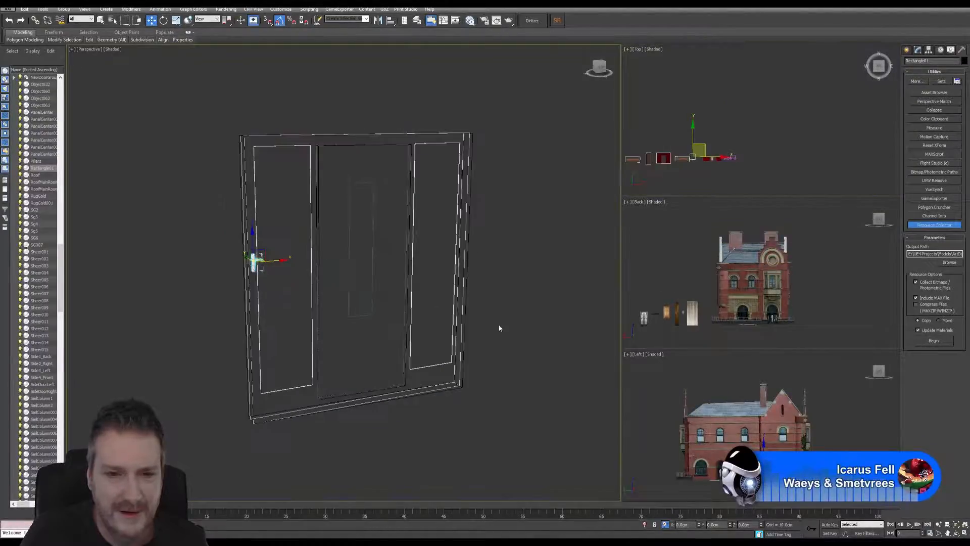
pyautogui.click(955, 533)
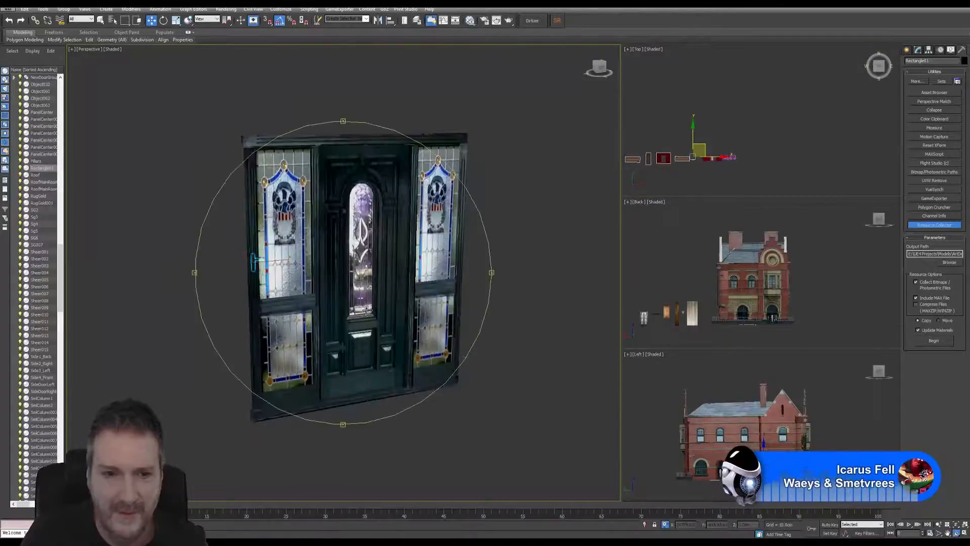
pyautogui.moveTo(298, 303); pyautogui.dragTo(346, 305)
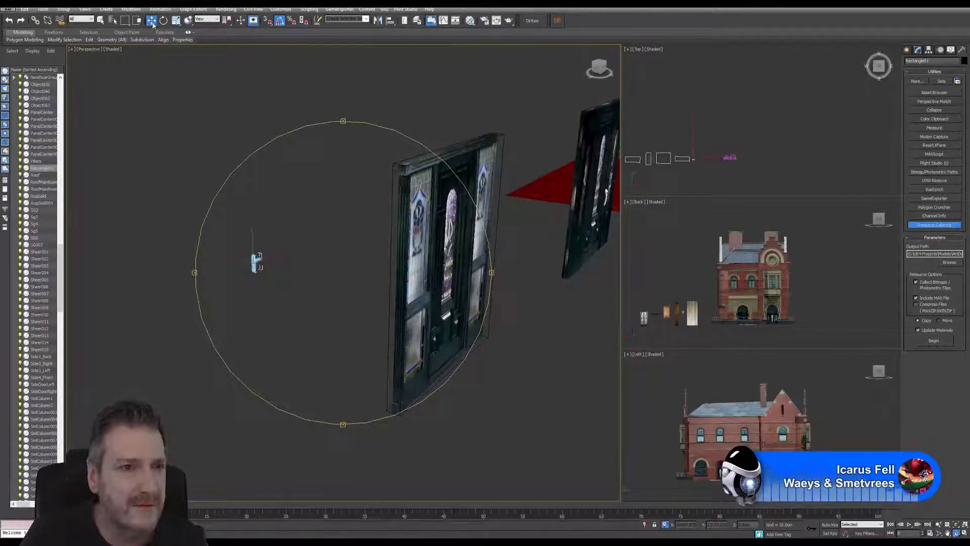
pyautogui.press('w')
pyautogui.moveTo(234, 260); pyautogui.dragTo(482, 258)
pyautogui.moveTo(483, 259)
pyautogui.keyDown('alt'); pyautogui.mouseDown(button='middle')
pyautogui.moveTo(436, 322)
pyautogui.moveTo(309, 242)
pyautogui.moveTo(336, 257)
pyautogui.moveTo(268, 276)
pyautogui.mouseUp(button='middle'); pyautogui.keyUp('alt')
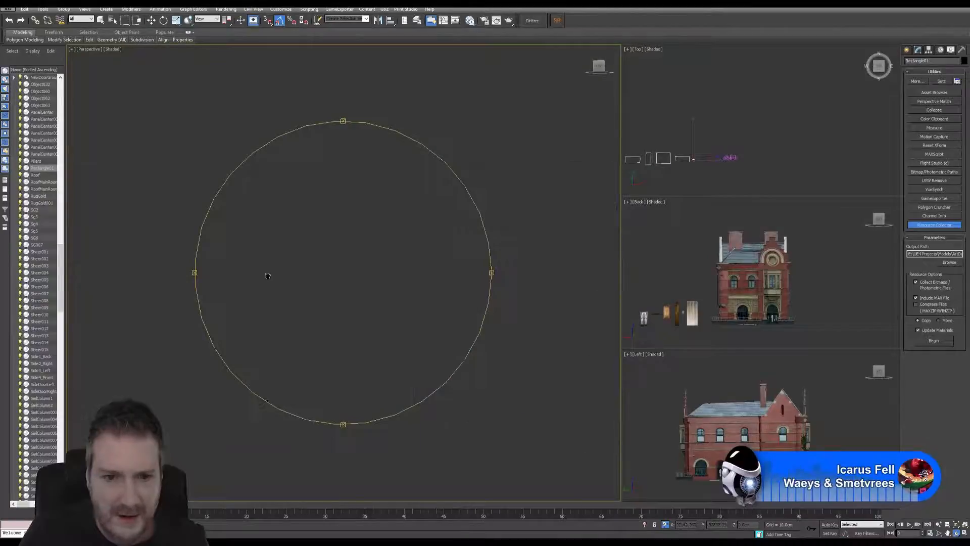
# Step: Examine the handle's position and depth against the front door, both close up and with the whole door in view
pyautogui.click(954, 526)
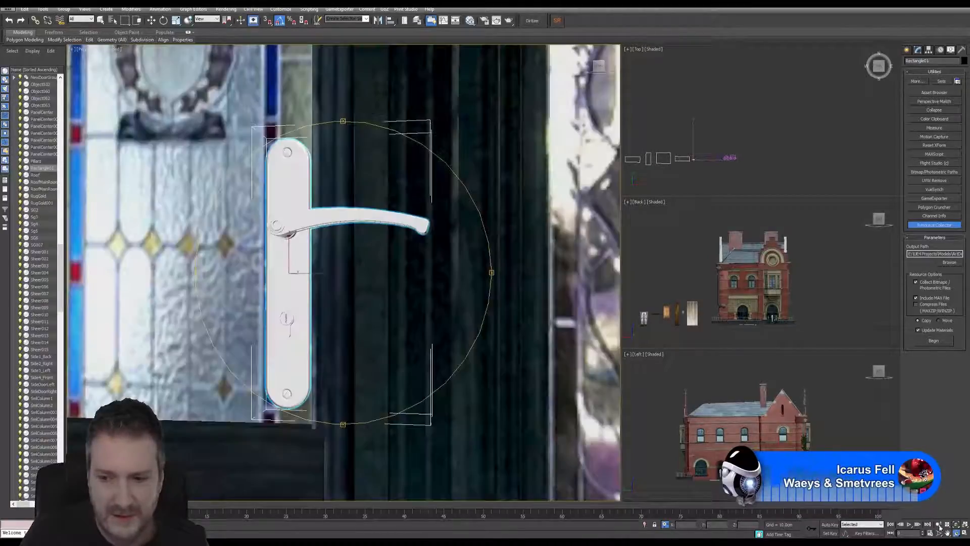
pyautogui.scroll(-3, 330, 314)
pyautogui.scroll(-10, 334, 318)
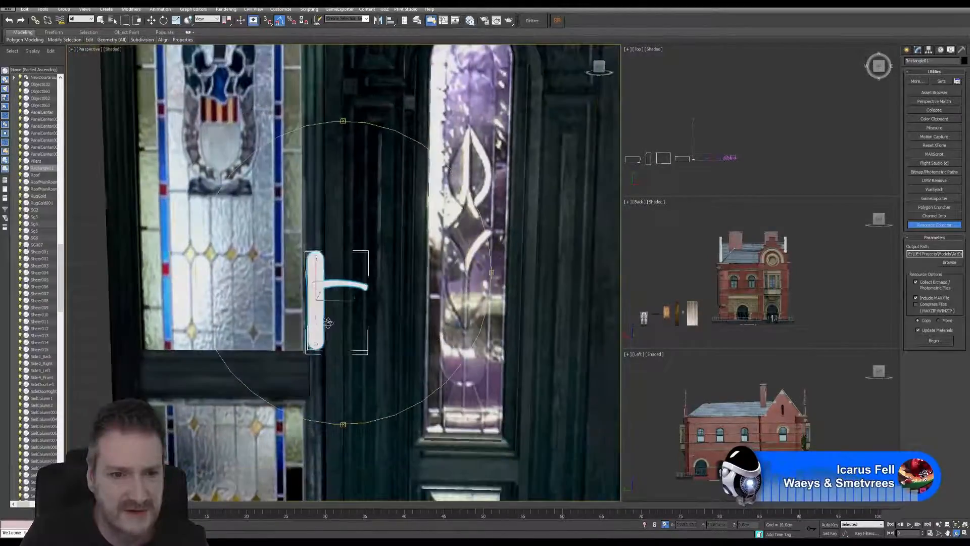
pyautogui.scroll(-1, 335, 320)
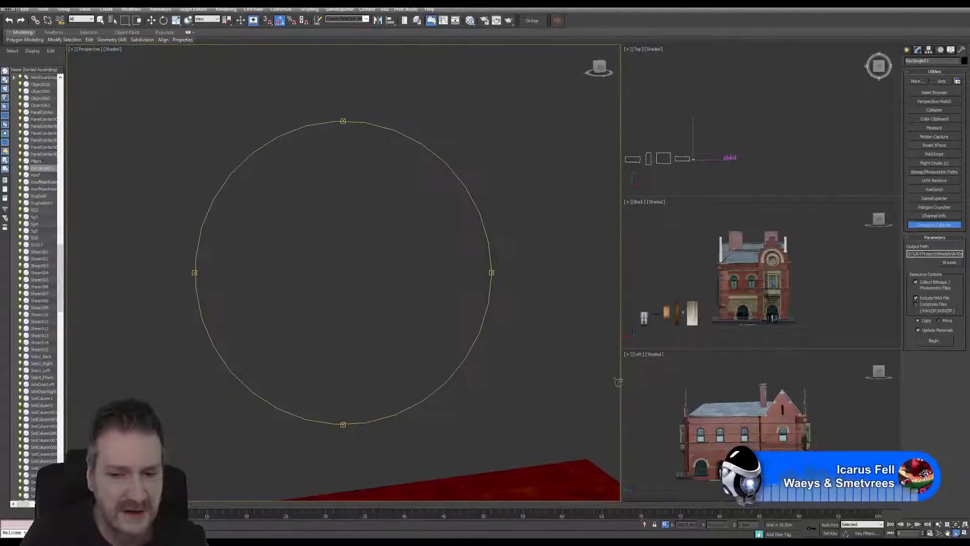
pyautogui.click(956, 525)
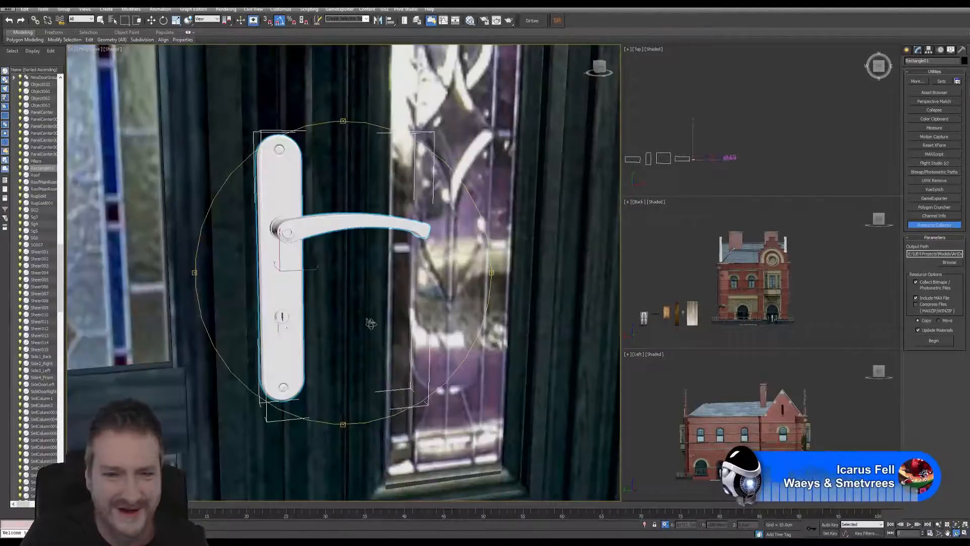
pyautogui.scroll(-4, 341, 288)
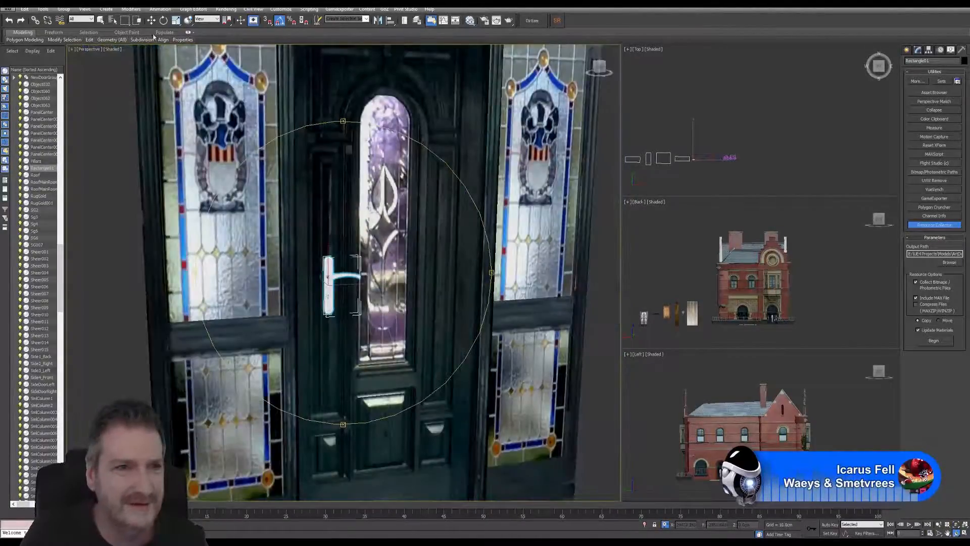
pyautogui.click(151, 20)
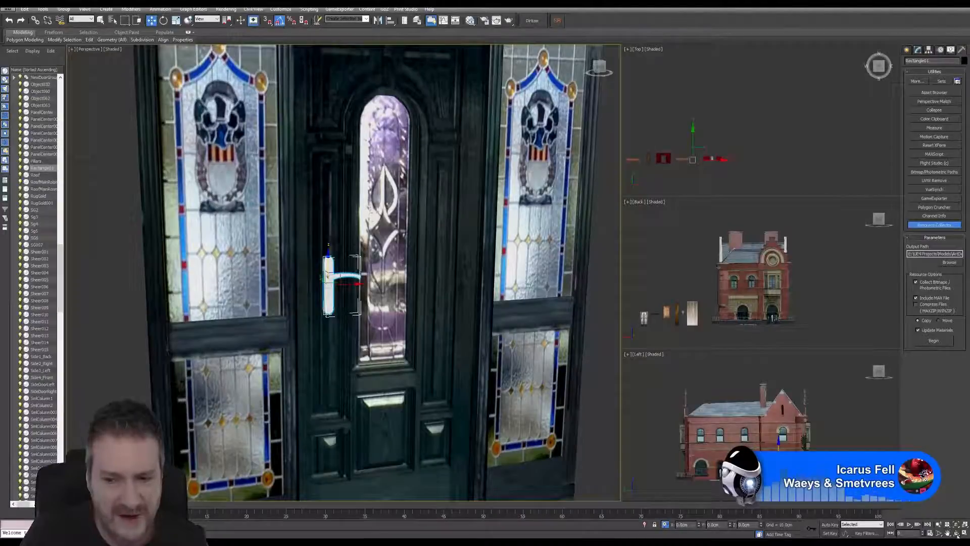
pyautogui.click(956, 533)
pyautogui.moveTo(303, 270); pyautogui.dragTo(296, 266)
pyautogui.scroll(-3, 328, 298)
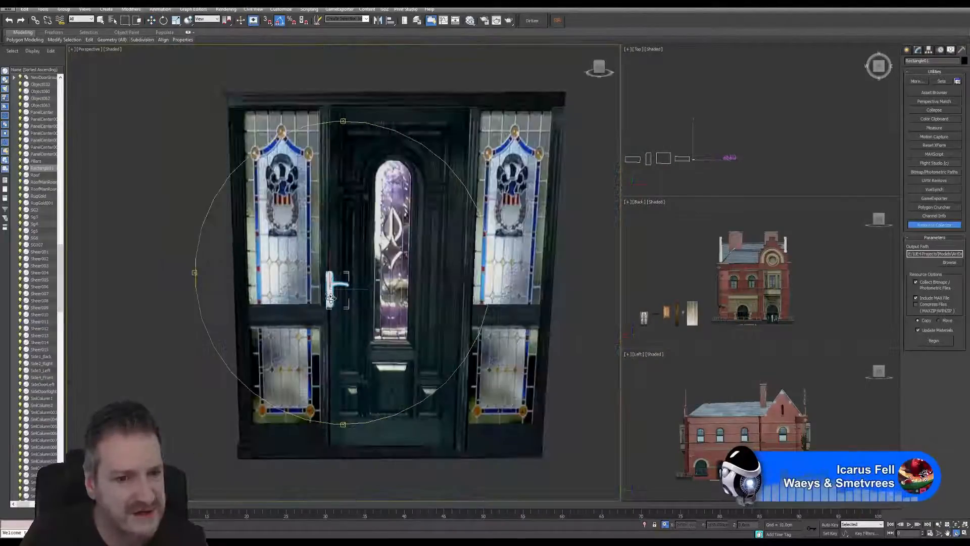
pyautogui.moveTo(327, 301); pyautogui.dragTo(419, 293)
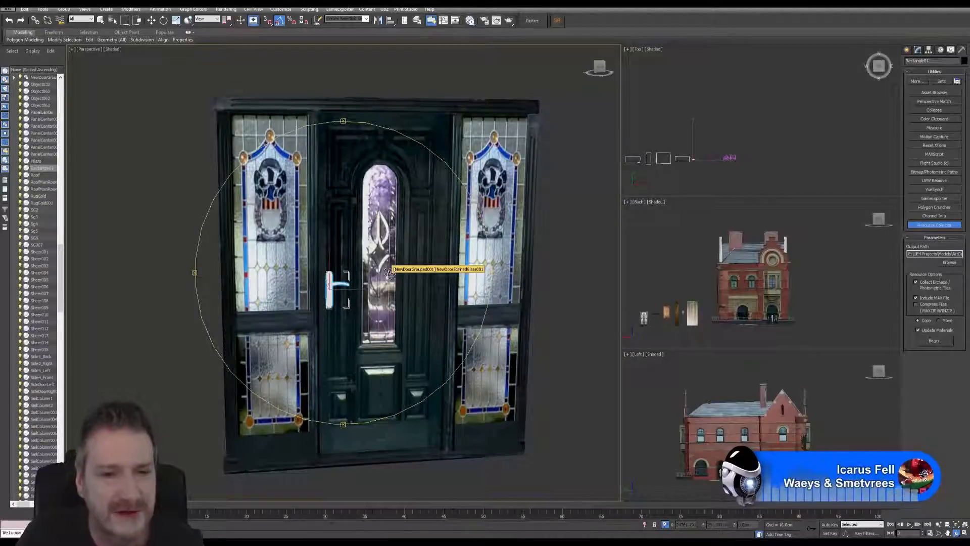
# Step: Move the handle along X to the right side of the door and along Y toward the door's surface
pyautogui.click(151, 21)
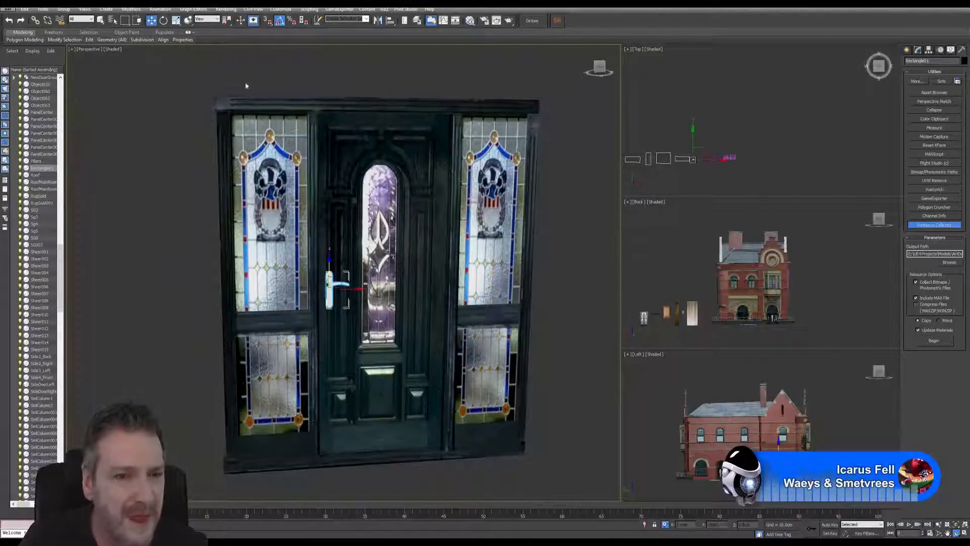
pyautogui.moveTo(448, 286); pyautogui.dragTo(465, 286)
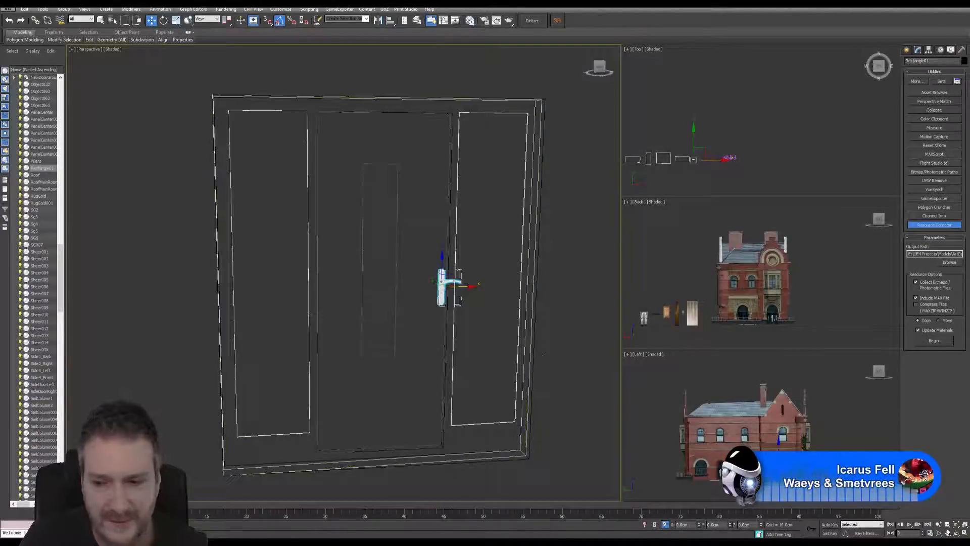
pyautogui.keyDown('alt'); pyautogui.moveTo(365, 291); pyautogui.dragTo(404, 296, button='middle'); pyautogui.keyUp('alt')
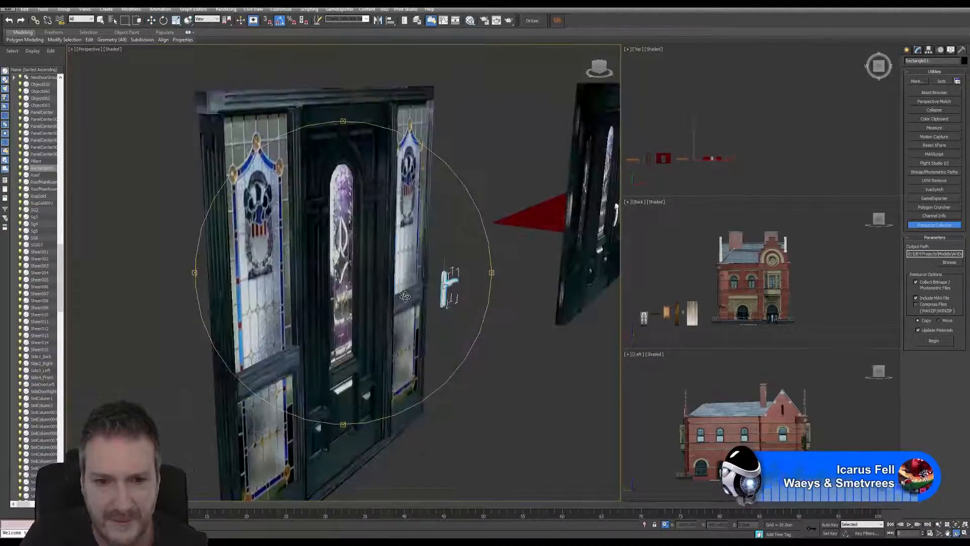
pyautogui.click(152, 21)
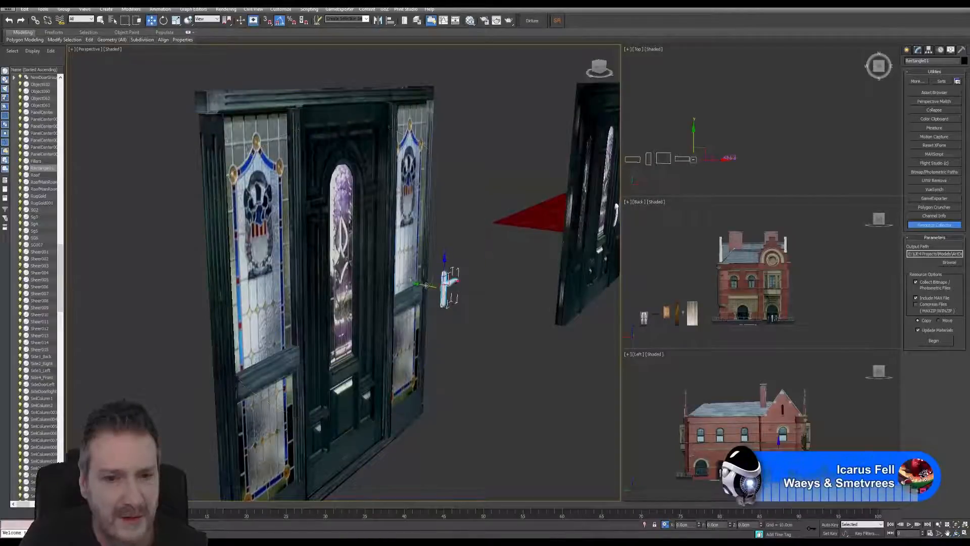
pyautogui.moveTo(425, 286); pyautogui.dragTo(361, 268)
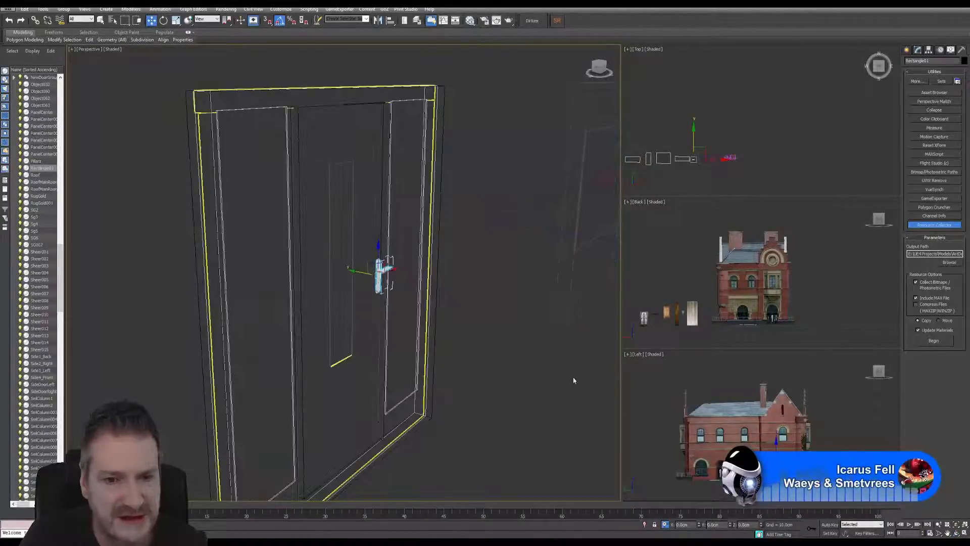
# Step: Shift the handle along X toward the door's right edge and along Y closer to the door's face
pyautogui.click(956, 533)
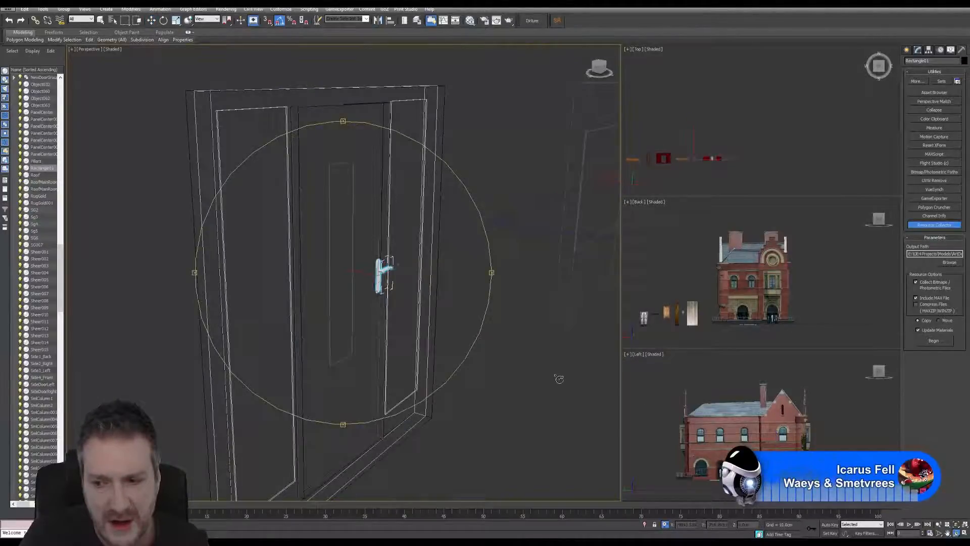
pyautogui.moveTo(386, 287)
pyautogui.mouseDown()
pyautogui.moveTo(356, 287)
pyautogui.moveTo(385, 277)
pyautogui.mouseUp()
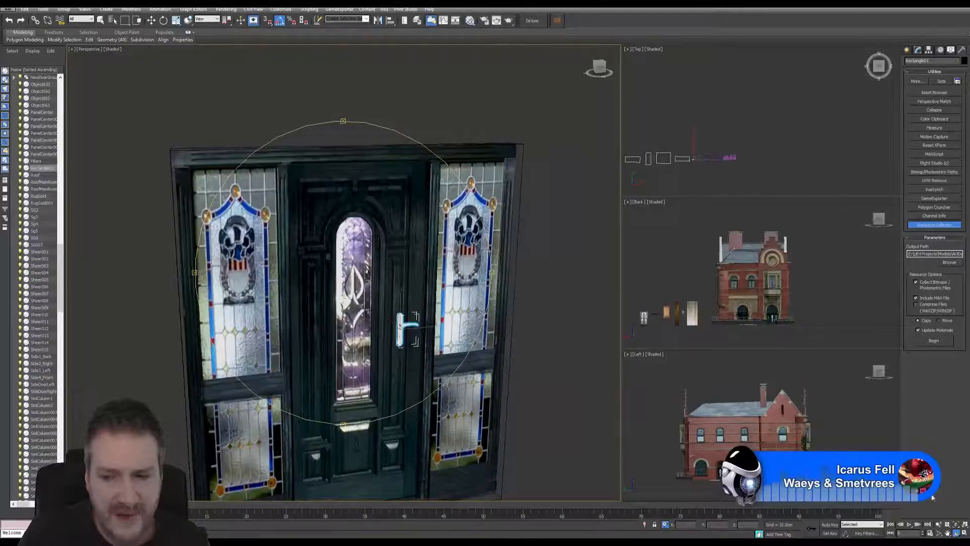
pyautogui.click(955, 526)
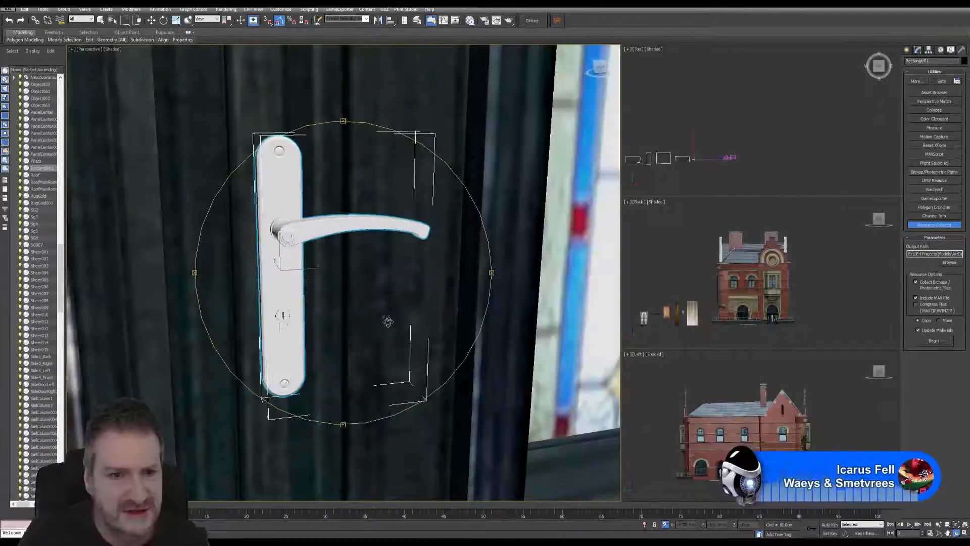
pyautogui.moveTo(323, 284); pyautogui.dragTo(337, 286)
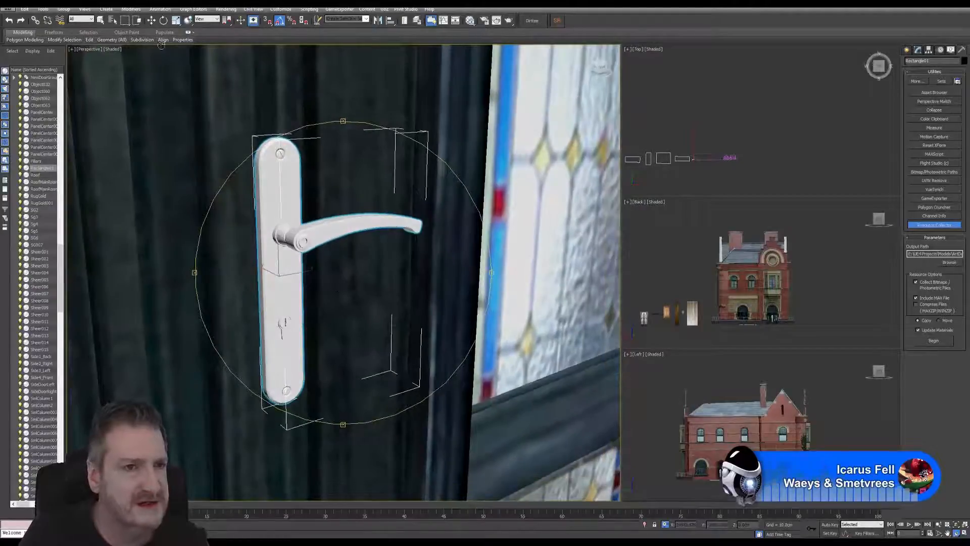
pyautogui.click(153, 20)
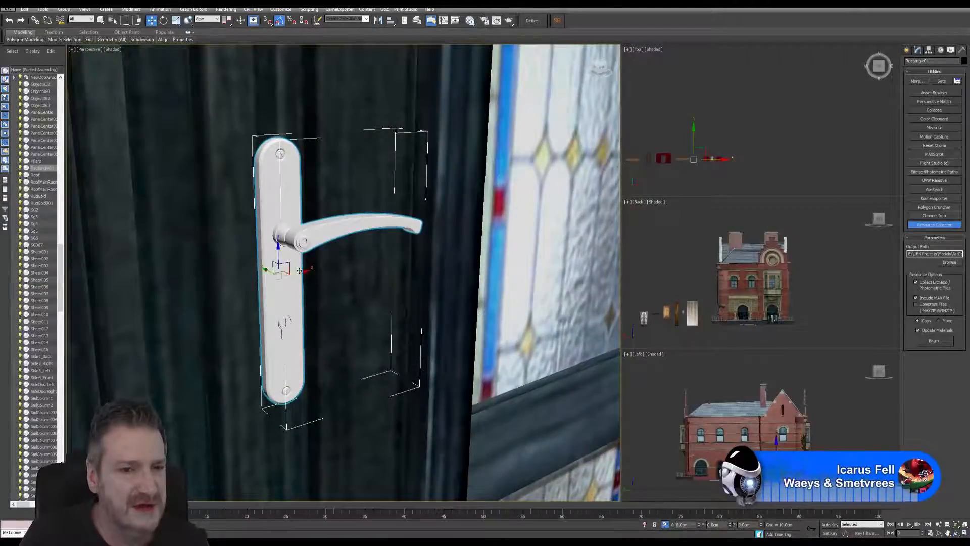
pyautogui.hotkey('alt', 'q')
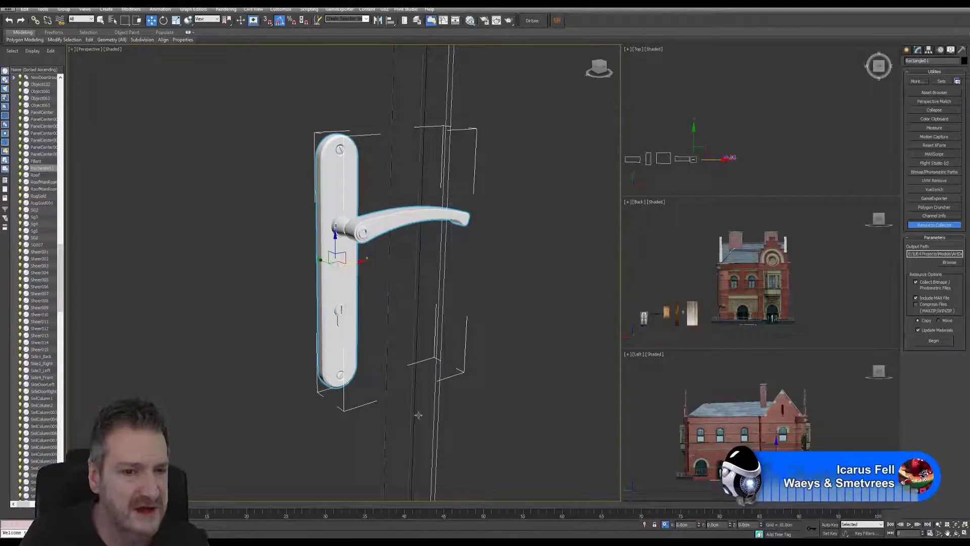
pyautogui.hotkey('alt', 'q')
pyautogui.hotkey('alt', 'q')
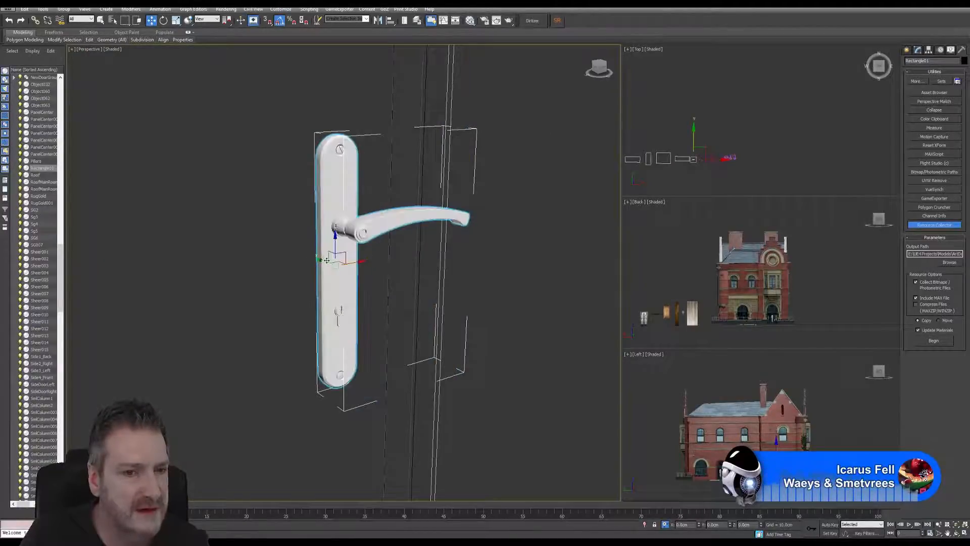
pyautogui.moveTo(326, 260); pyautogui.dragTo(308, 255)
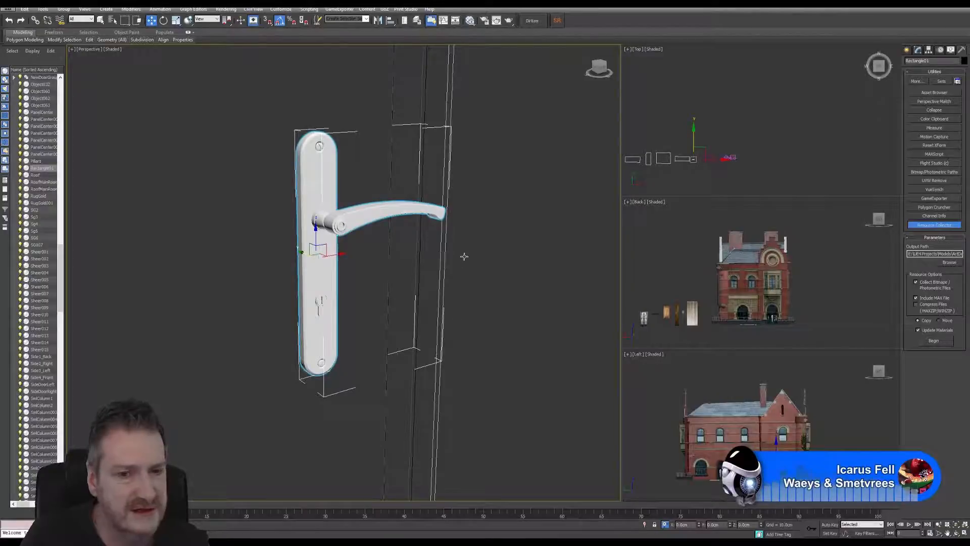
# Step: Move the handle further along X onto the right stile and nudge it slightly along Y toward the door
pyautogui.hotkey('alt', 'q')
pyautogui.hotkey('alt', 'q')
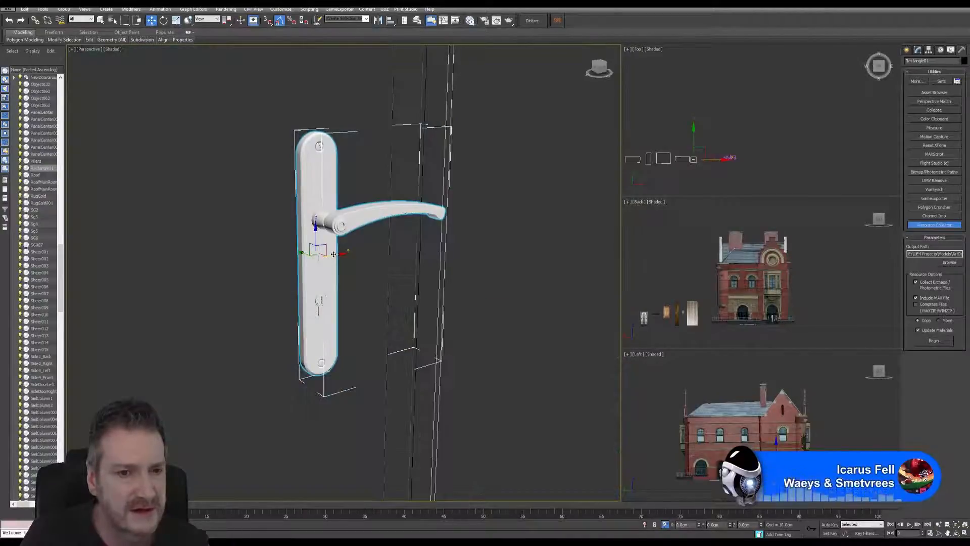
pyautogui.moveTo(334, 254); pyautogui.dragTo(375, 250)
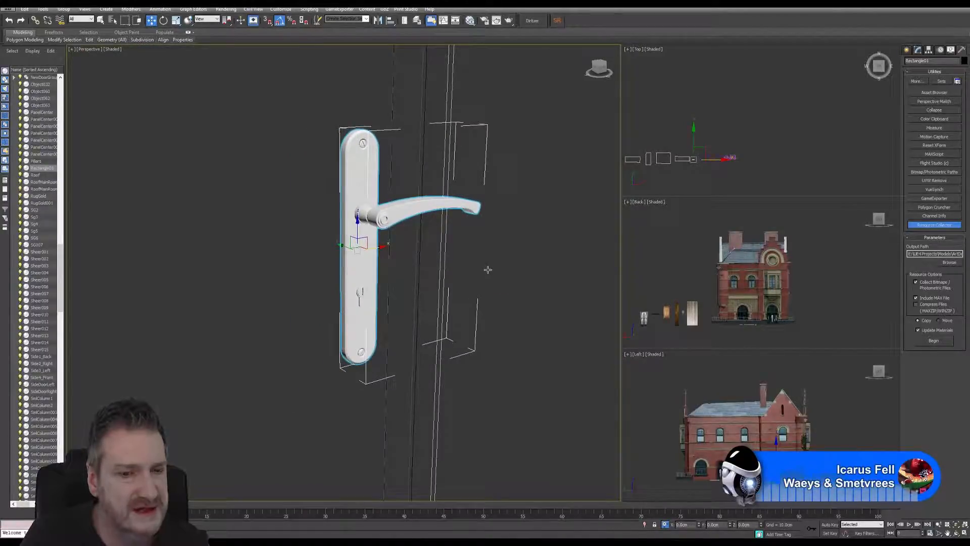
pyautogui.hotkey('alt', 'q')
pyautogui.hotkey('alt', 'q')
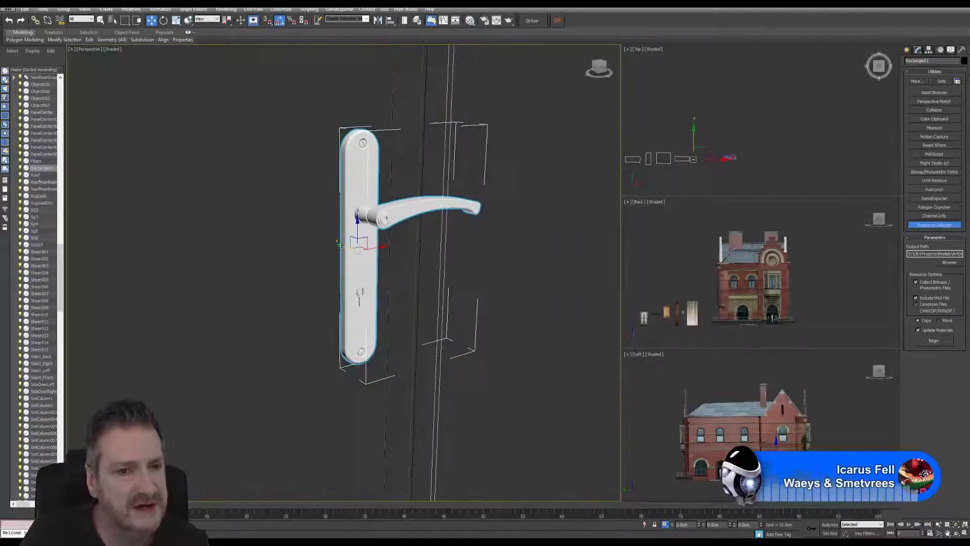
pyautogui.moveTo(341, 245); pyautogui.dragTo(333, 245)
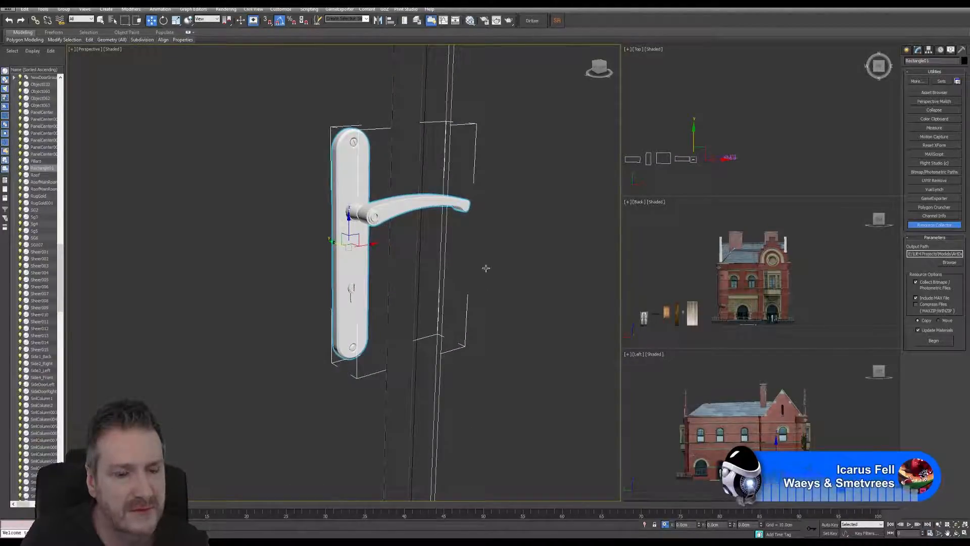
# Step: Fine-tune the handle's X position on the door's right stile
pyautogui.hotkey('alt', 'q')
pyautogui.hotkey('alt', 'q')
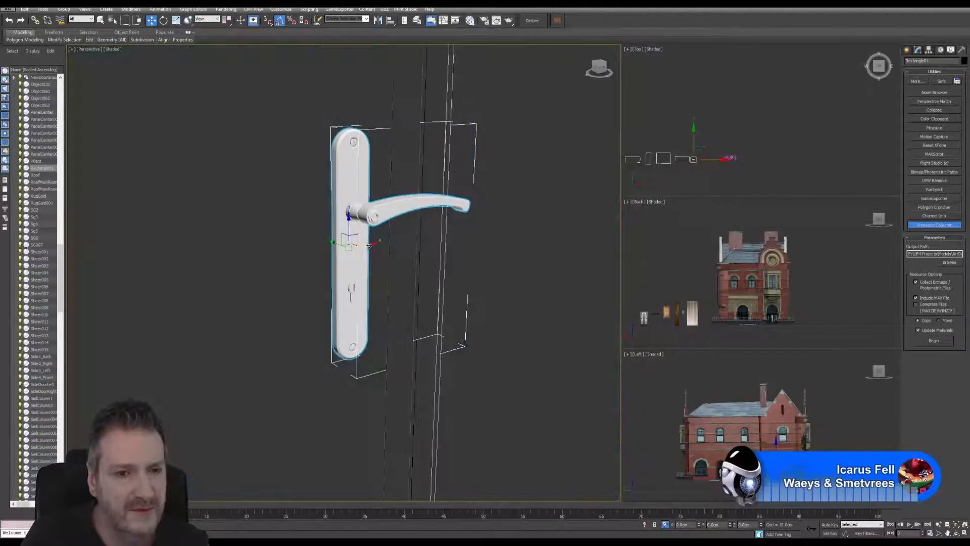
pyautogui.moveTo(368, 243); pyautogui.dragTo(343, 242)
pyautogui.hotkey('alt', 'q')
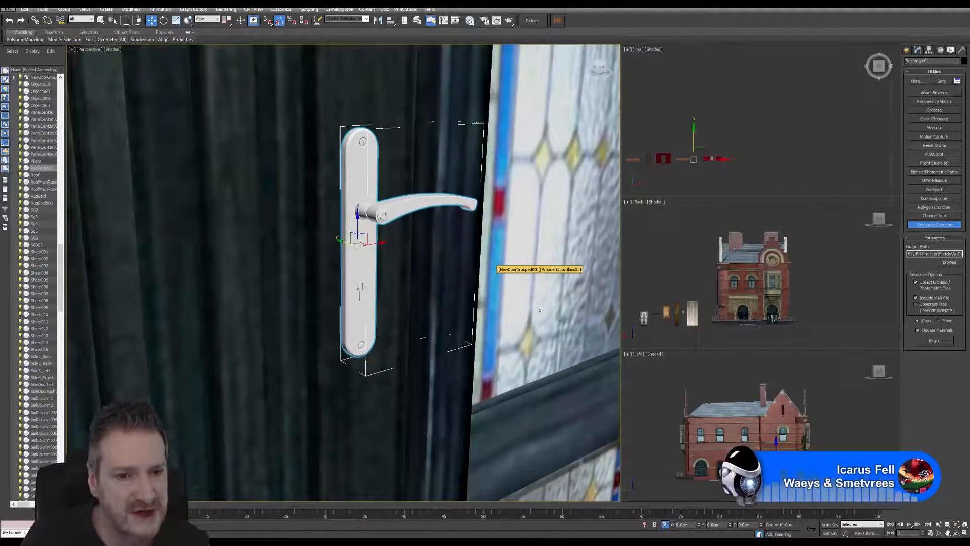
# Step: Push the handle along Y toward the door from a top angle and check its backplate against the surface
pyautogui.keyDown('alt'); pyautogui.moveTo(291, 285); pyautogui.dragTo(318, 271, button='middle'); pyautogui.keyUp('alt')
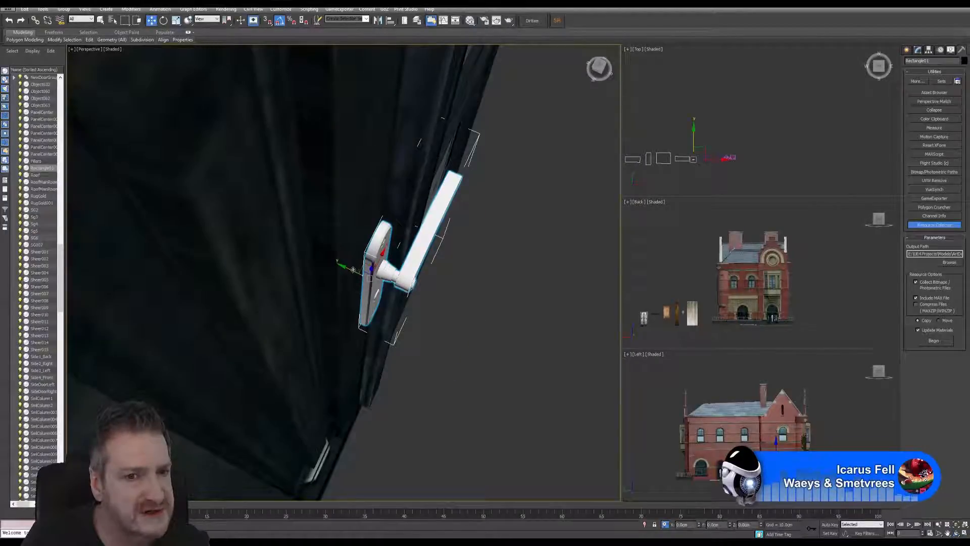
pyautogui.moveTo(352, 268); pyautogui.dragTo(330, 263)
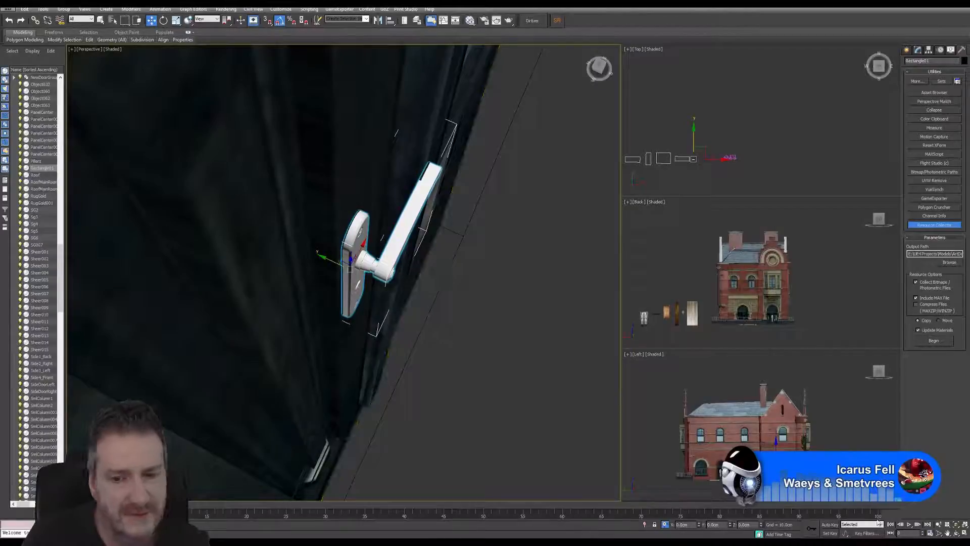
pyautogui.click(955, 532)
pyautogui.moveTo(384, 258); pyautogui.dragTo(325, 228)
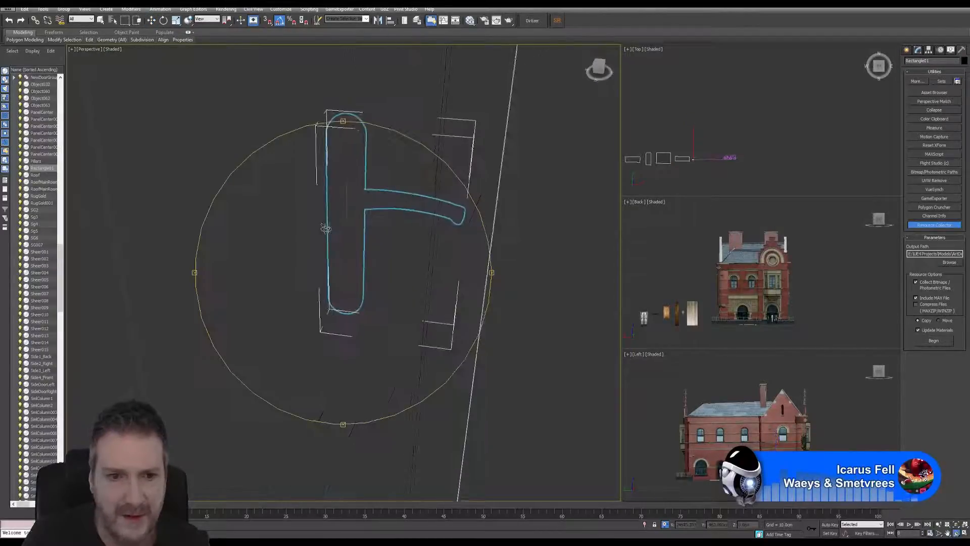
# Step: Check the handle's placement on the door's right stile from the front, close up and at a distance
pyautogui.scroll(-5, 346, 264)
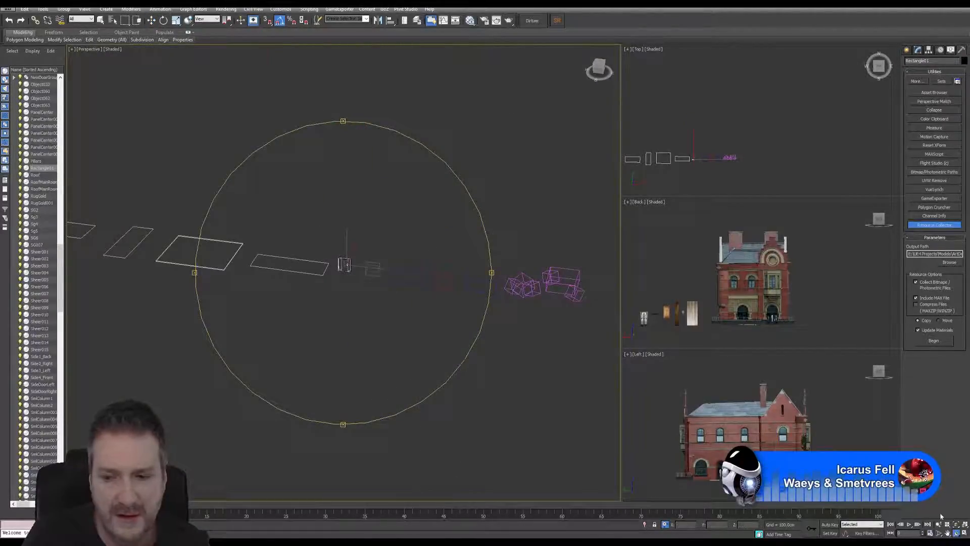
pyautogui.click(955, 524)
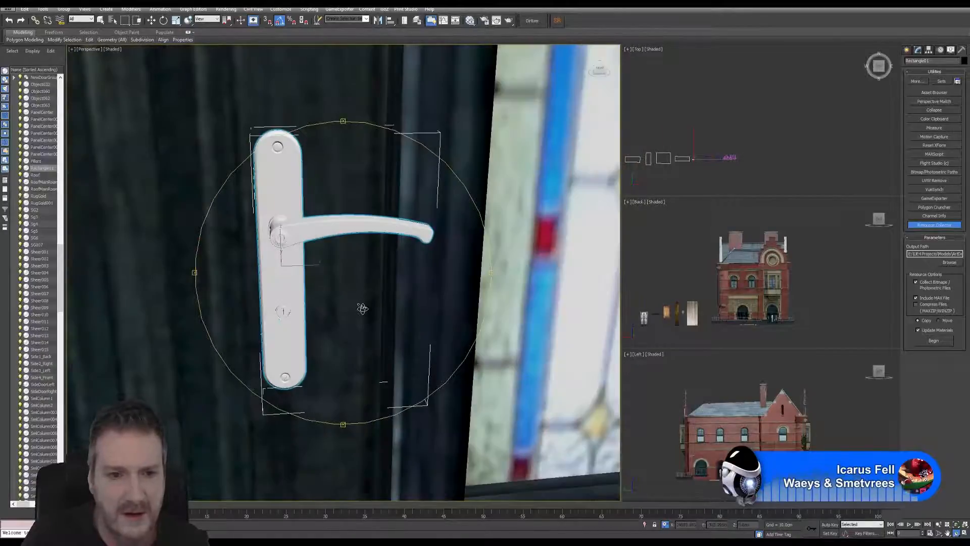
pyautogui.scroll(-4, 363, 308)
pyautogui.moveTo(349, 313)
pyautogui.mouseDown()
pyautogui.moveTo(380, 302)
pyautogui.moveTo(348, 299)
pyautogui.mouseUp()
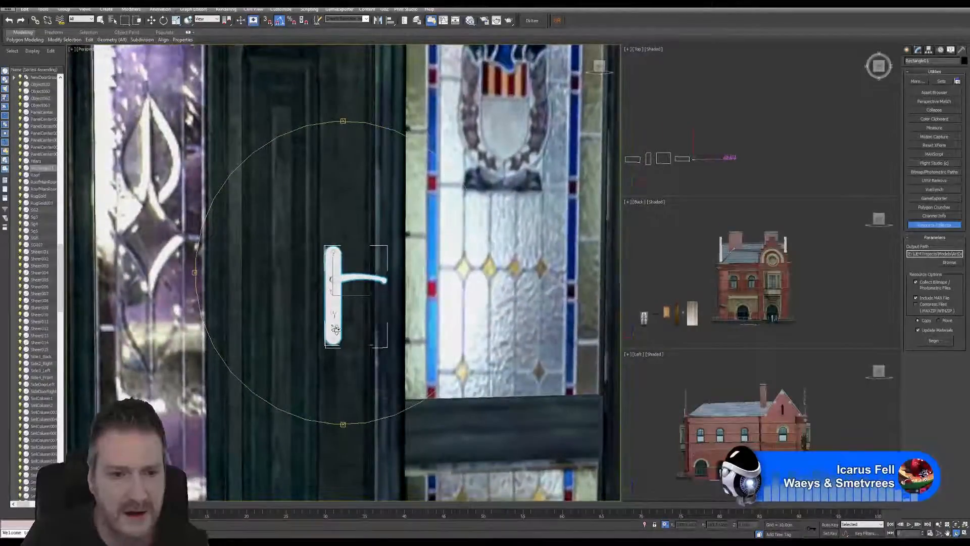
pyautogui.scroll(-5, 335, 329)
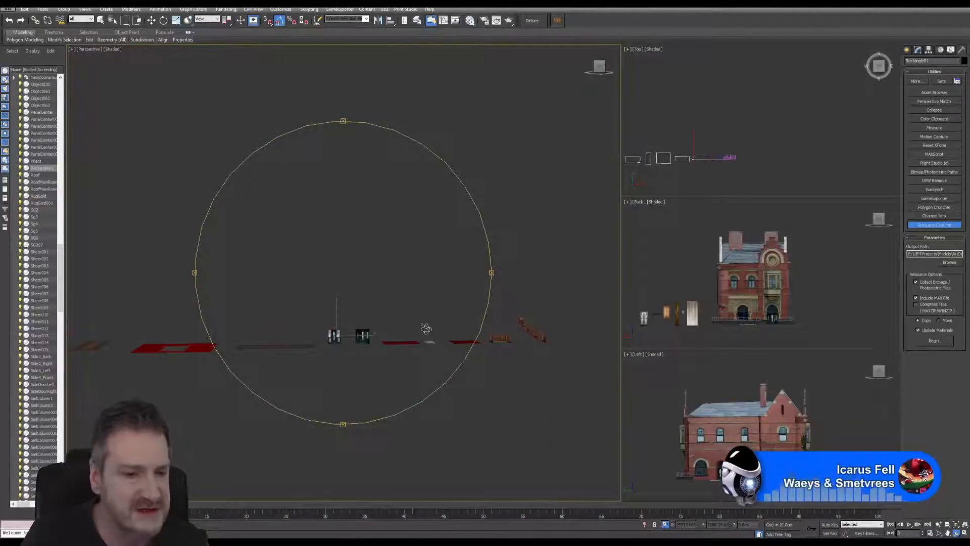
pyautogui.click(957, 526)
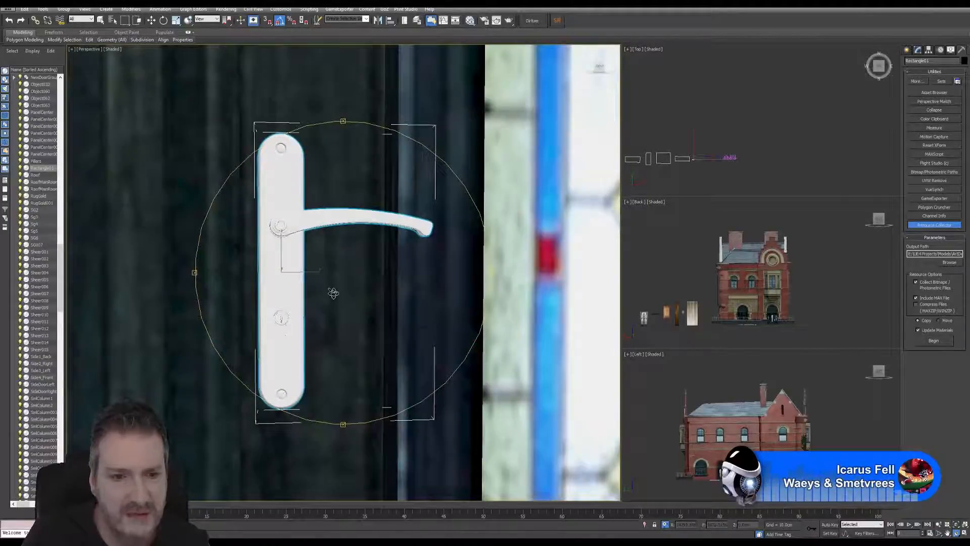
# Step: Lower the handle along Z on the right stile and compare its height with the door panels in shaded and wireframe display
pyautogui.click(939, 525)
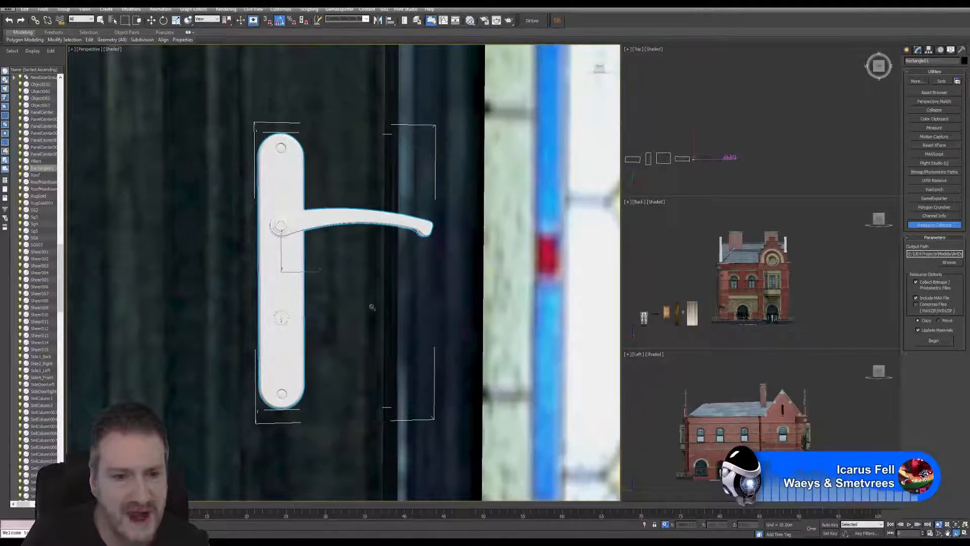
pyautogui.moveTo(351, 296); pyautogui.dragTo(349, 482)
pyautogui.moveTo(353, 362); pyautogui.dragTo(350, 369)
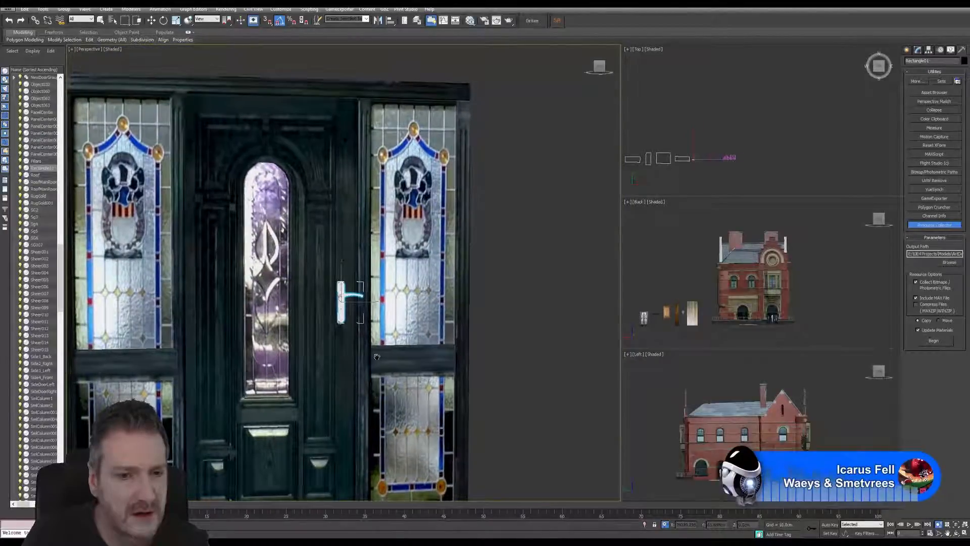
pyautogui.moveTo(375, 357); pyautogui.dragTo(397, 328, button='middle')
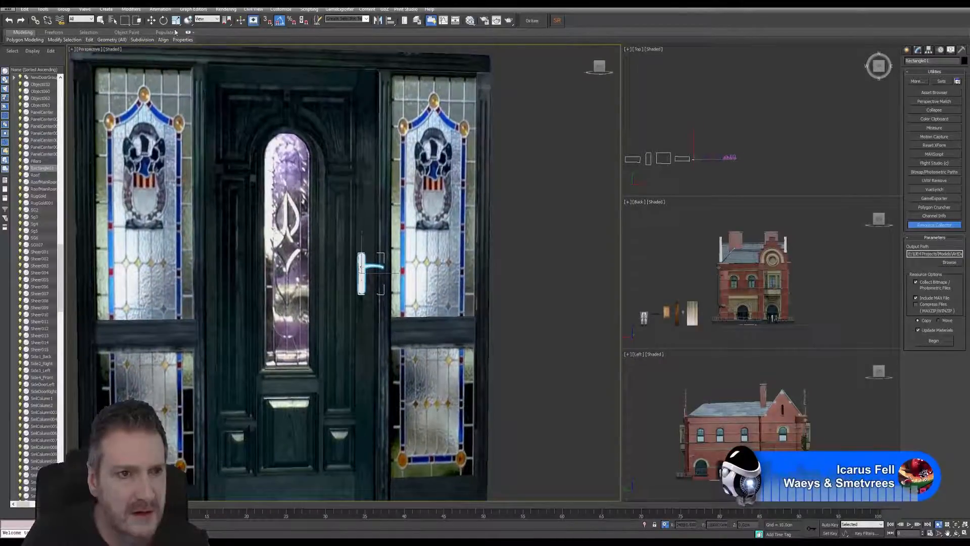
pyautogui.click(151, 20)
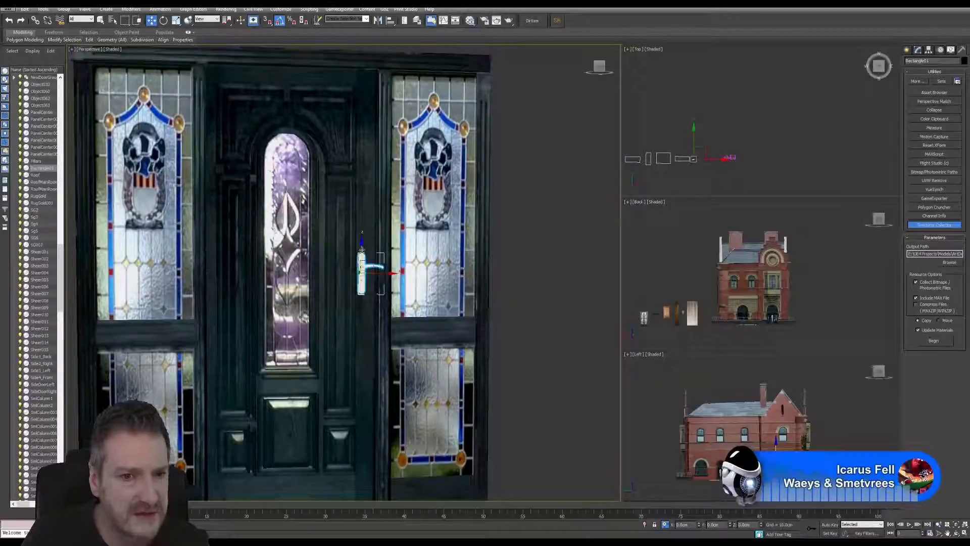
pyautogui.moveTo(359, 252); pyautogui.dragTo(363, 286)
pyautogui.press('F3')
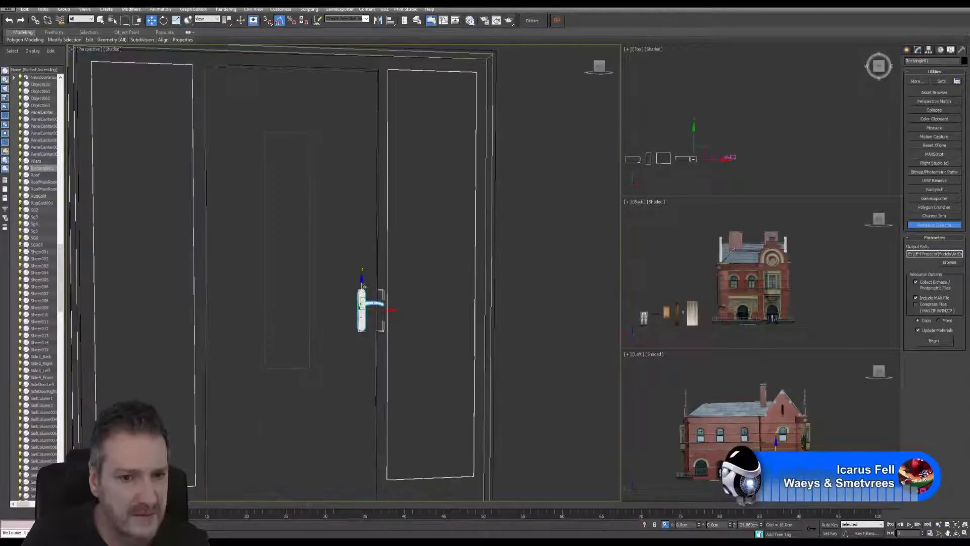
pyautogui.press('F3')
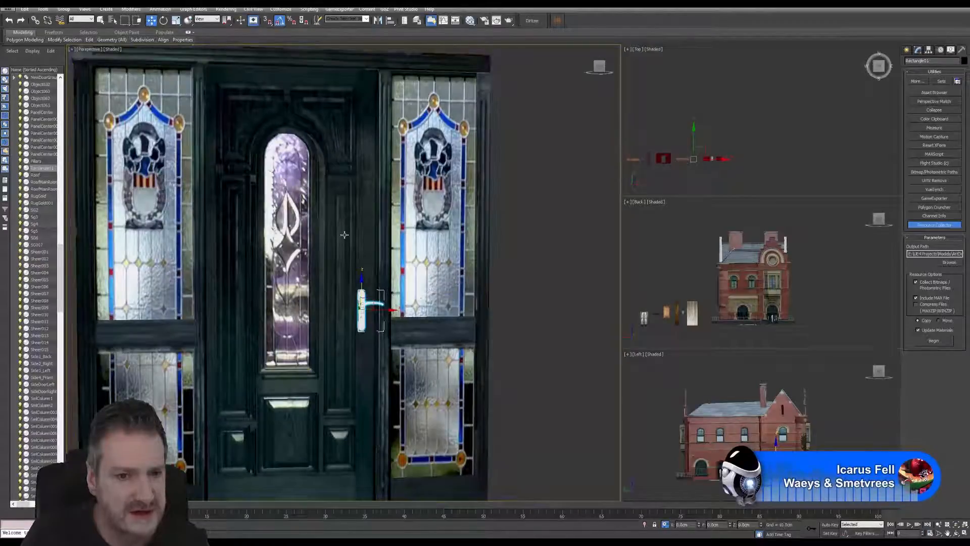
pyautogui.press('F3')
pyautogui.moveTo(345, 232); pyautogui.dragTo(361, 216, button='middle')
pyautogui.press('F3')
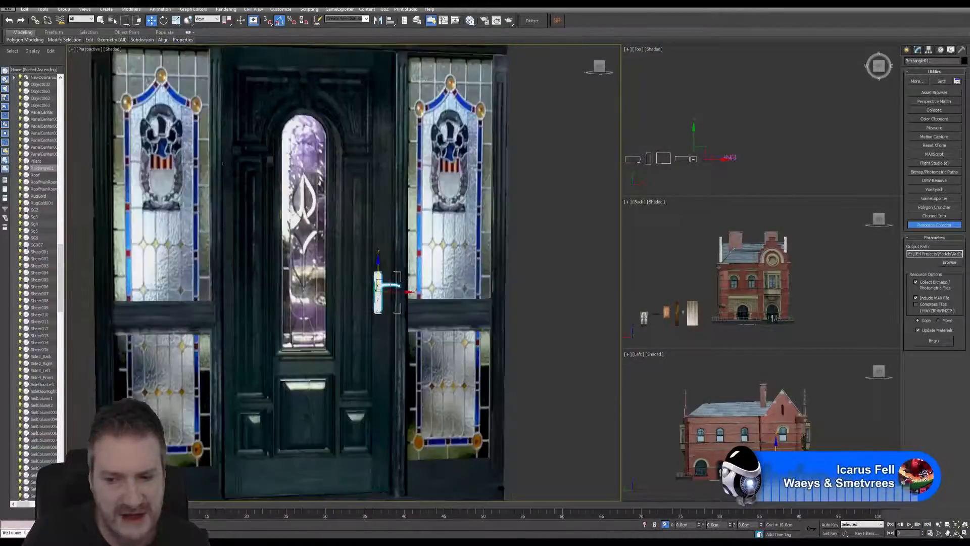
# Step: Mirror the handle on the X axis with No Clone so its lever points toward the door's centre
pyautogui.click(949, 532)
pyautogui.moveTo(347, 291); pyautogui.dragTo(369, 287)
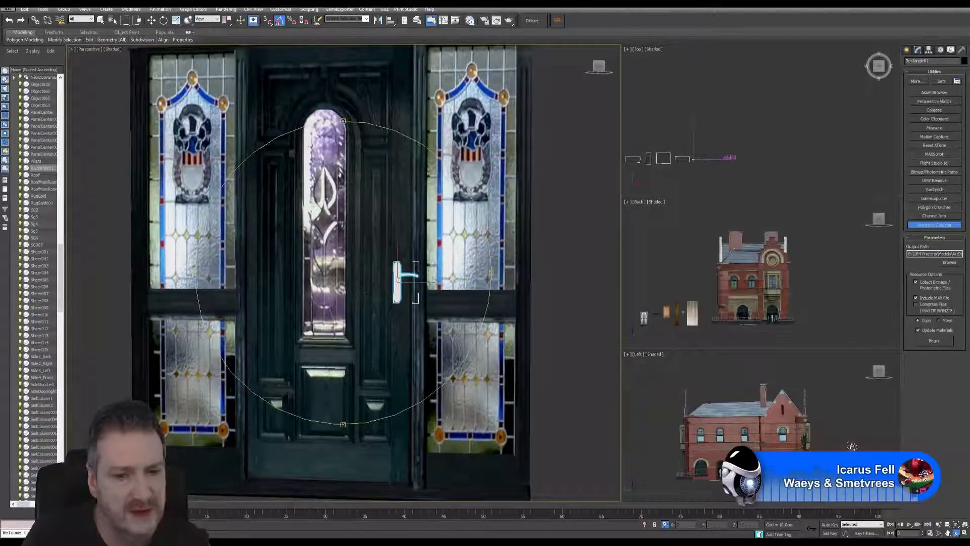
pyautogui.click(940, 524)
pyautogui.moveTo(404, 339); pyautogui.dragTo(404, 352)
pyautogui.click(956, 533)
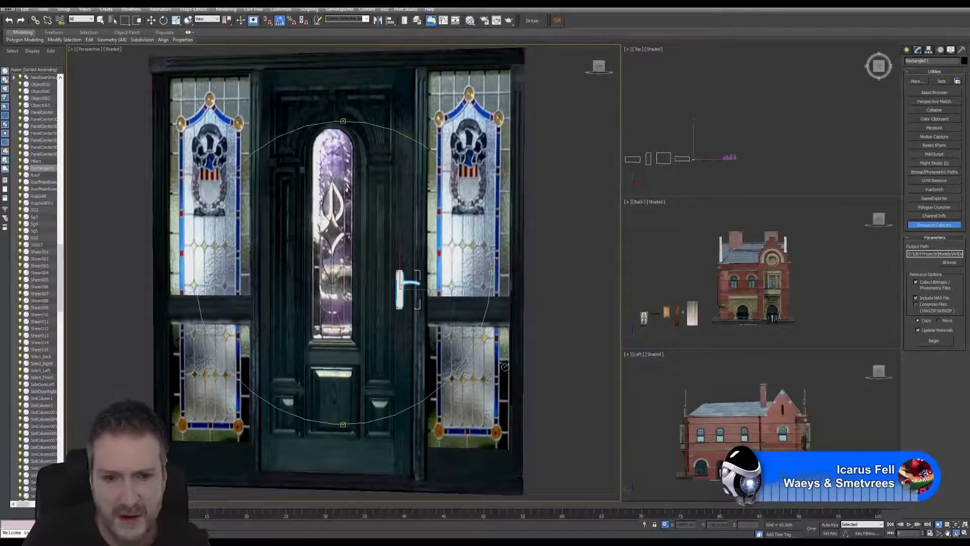
pyautogui.moveTo(344, 312)
pyautogui.mouseDown()
pyautogui.moveTo(346, 255)
pyautogui.moveTo(350, 308)
pyautogui.mouseUp()
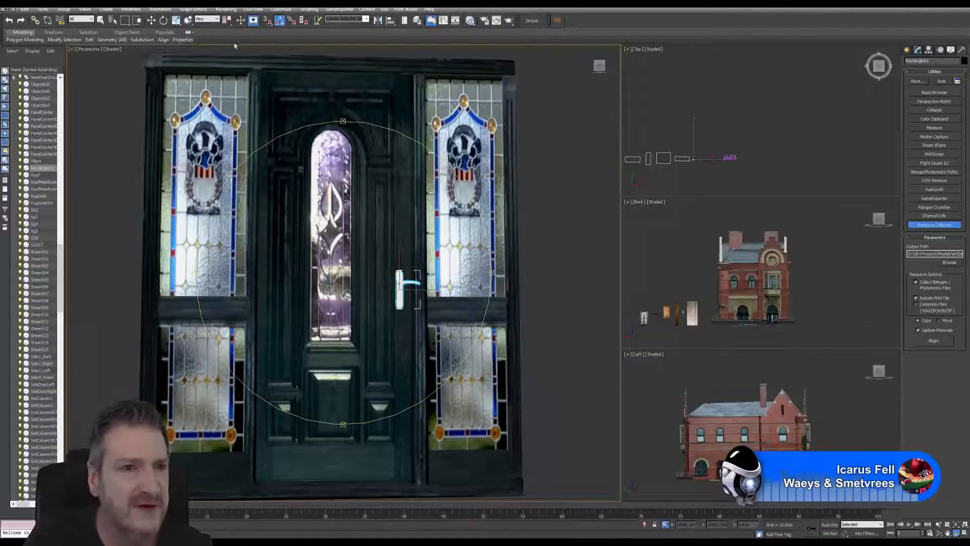
pyautogui.click(378, 20)
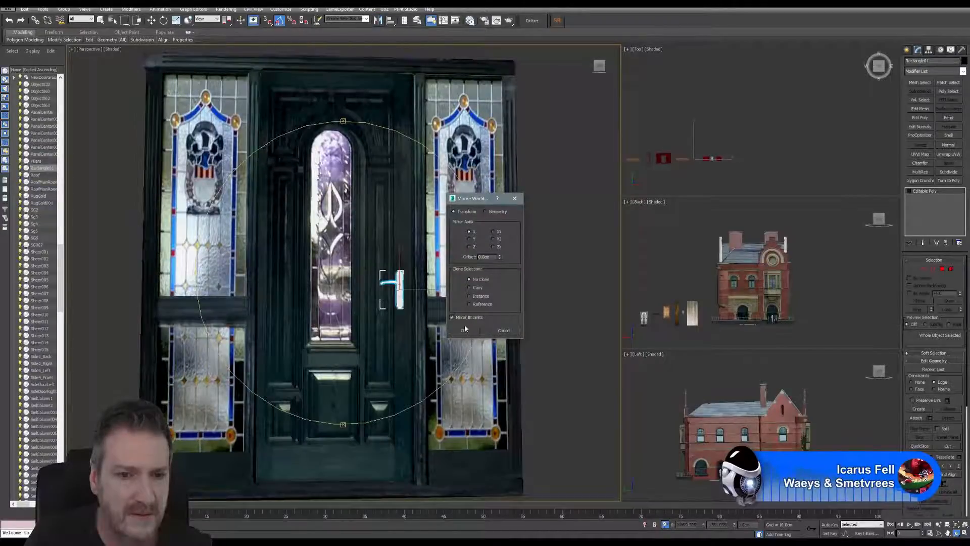
pyautogui.click(465, 331)
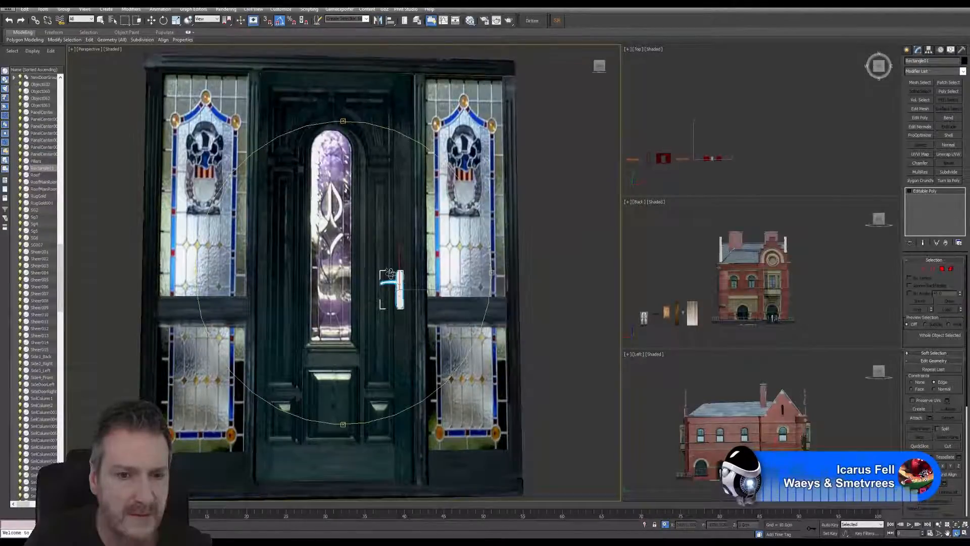
# Step: Nudge the mirrored handle slightly along X toward the door's right edge
pyautogui.scroll(5, 405, 290)
pyautogui.scroll(-6, 405, 290)
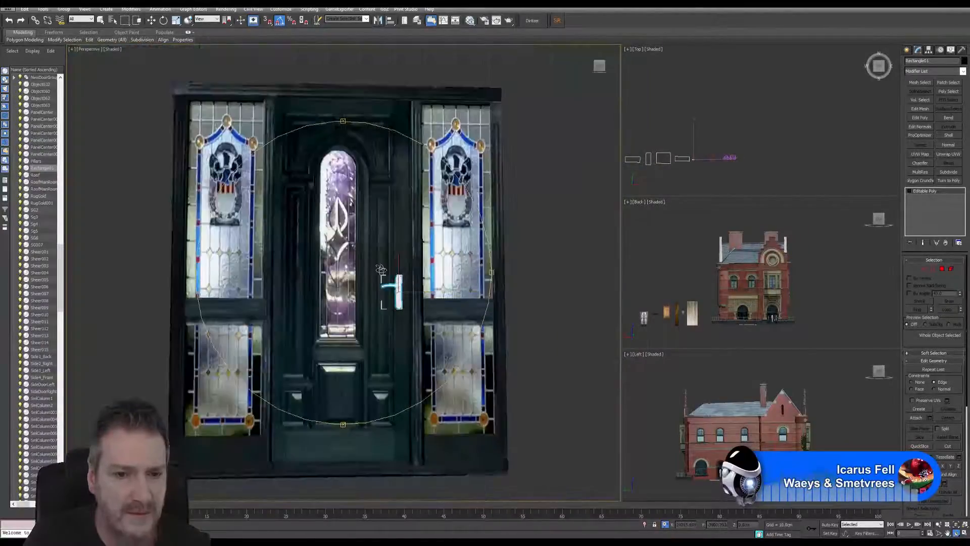
pyautogui.keyDown('alt'); pyautogui.moveTo(380, 269); pyautogui.dragTo(412, 273, button='middle'); pyautogui.keyUp('alt')
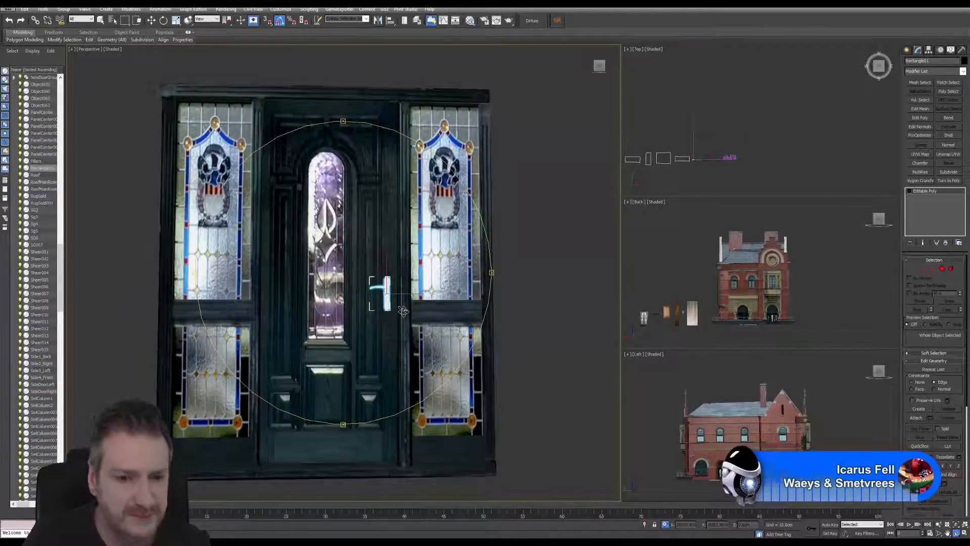
pyautogui.click(151, 21)
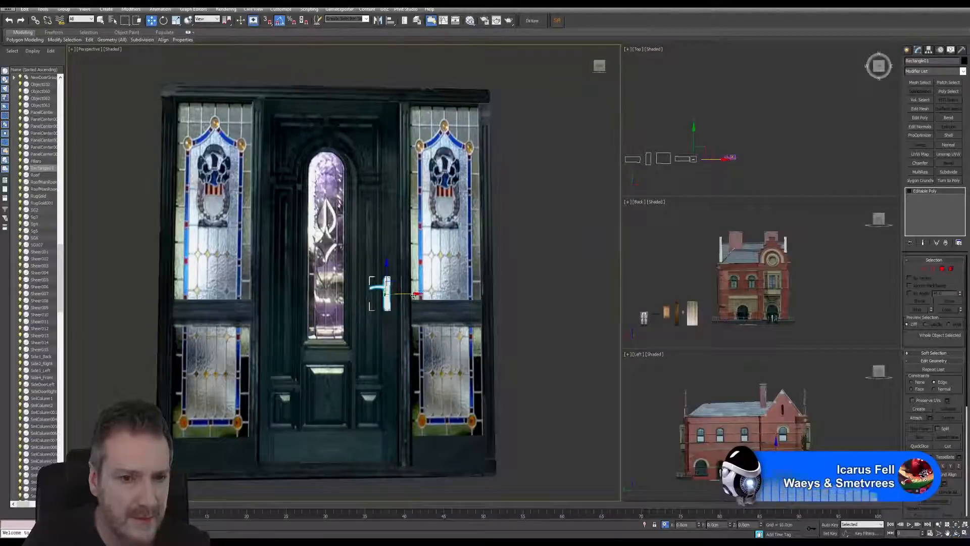
pyautogui.moveTo(412, 295); pyautogui.dragTo(413, 295)
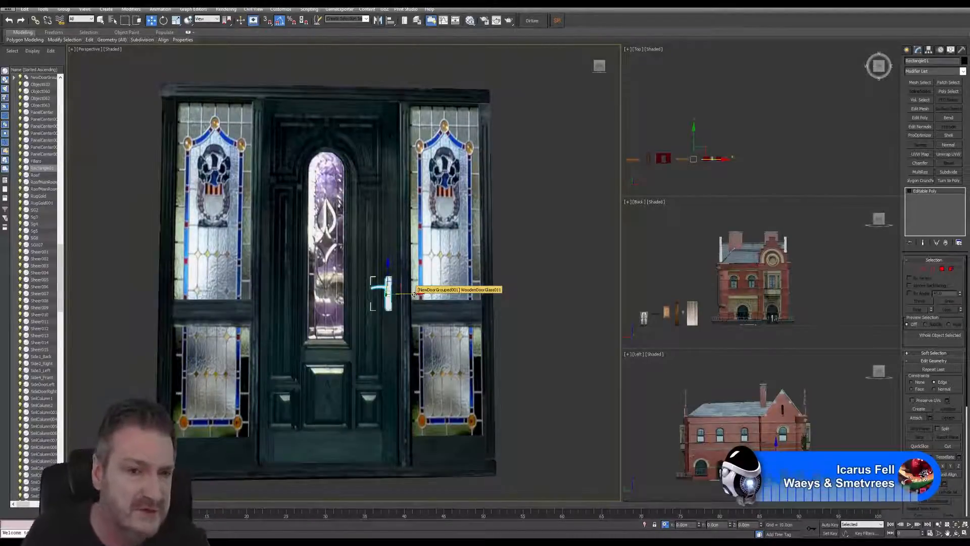
pyautogui.click(413, 294)
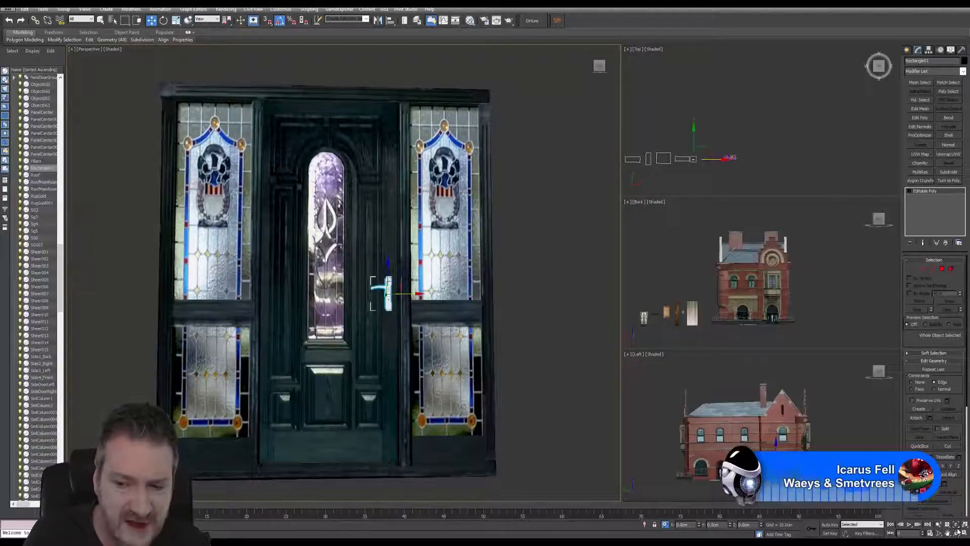
# Step: Shift the mirrored handle further along X to centre it on the right stile, comparing it with the door's edges in wireframe
pyautogui.keyDown('alt'); pyautogui.moveTo(376, 324); pyautogui.dragTo(354, 333, button='middle'); pyautogui.keyUp('alt')
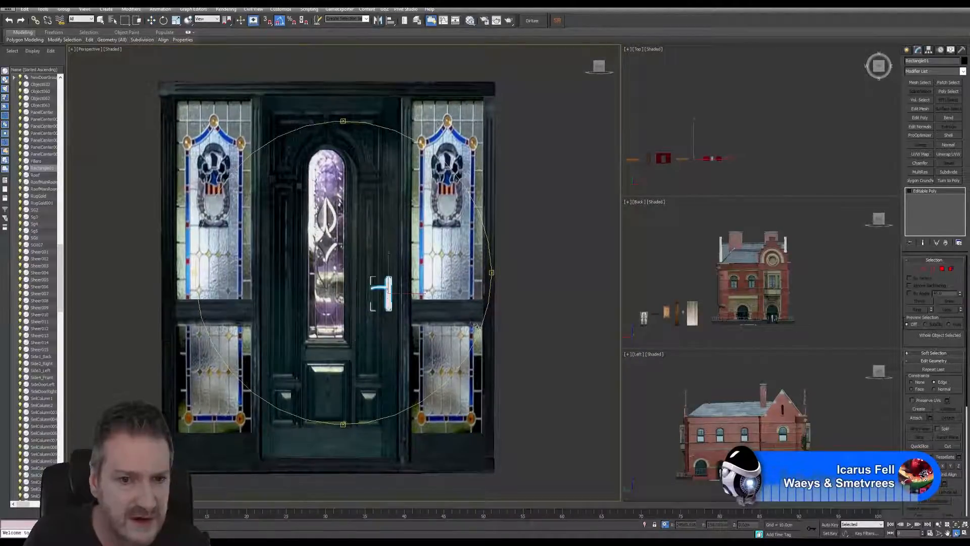
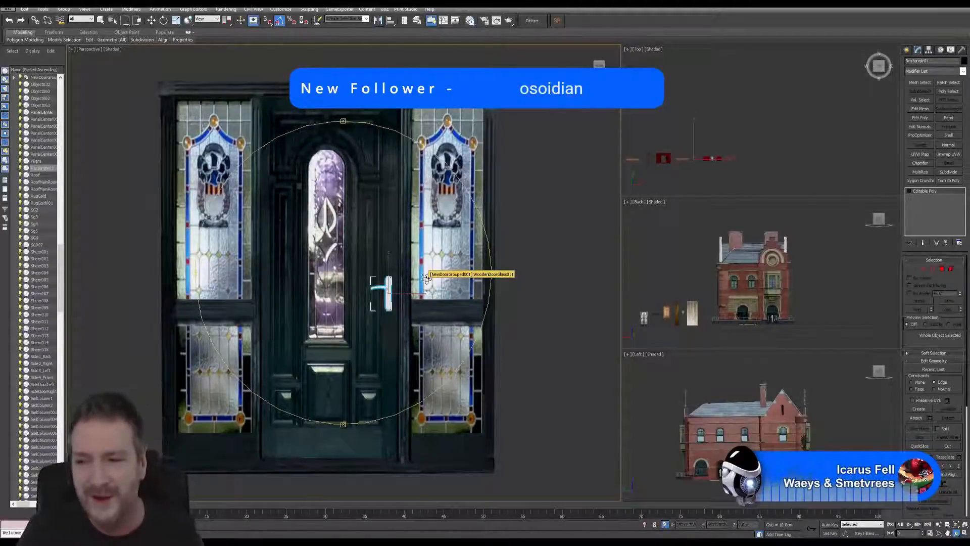
pyautogui.moveTo(397, 308); pyautogui.dragTo(390, 309)
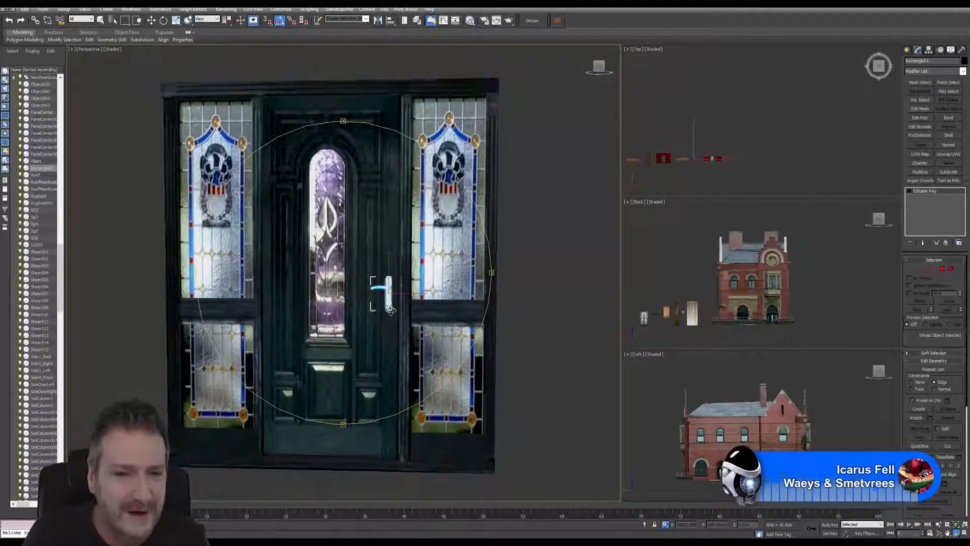
pyautogui.click(151, 20)
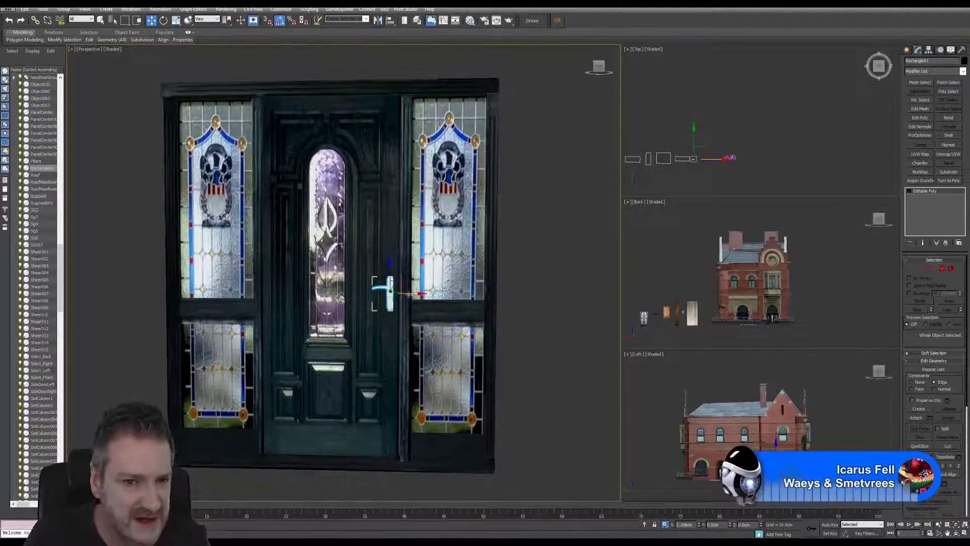
pyautogui.click(380, 299)
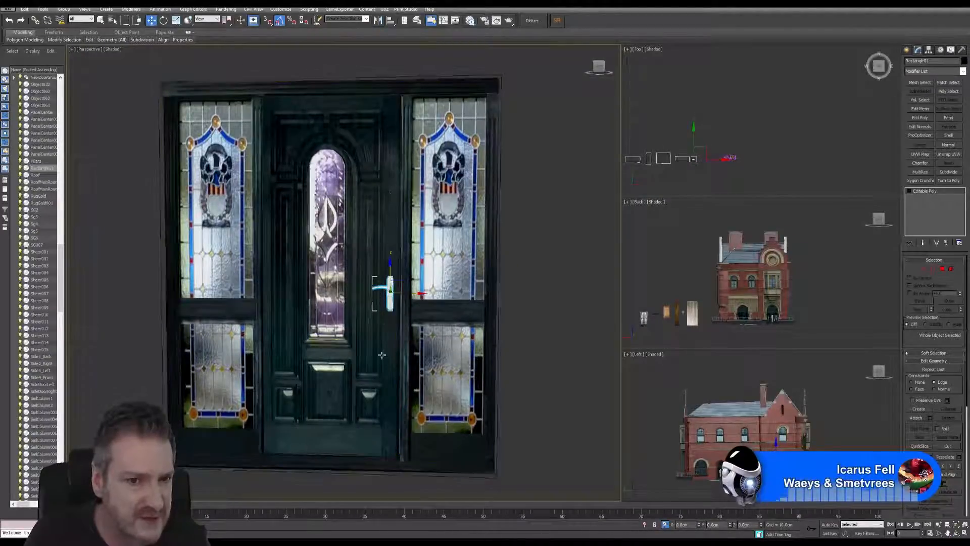
pyautogui.press('F3')
pyautogui.press('F3')
pyautogui.moveTo(408, 294); pyautogui.dragTo(410, 296)
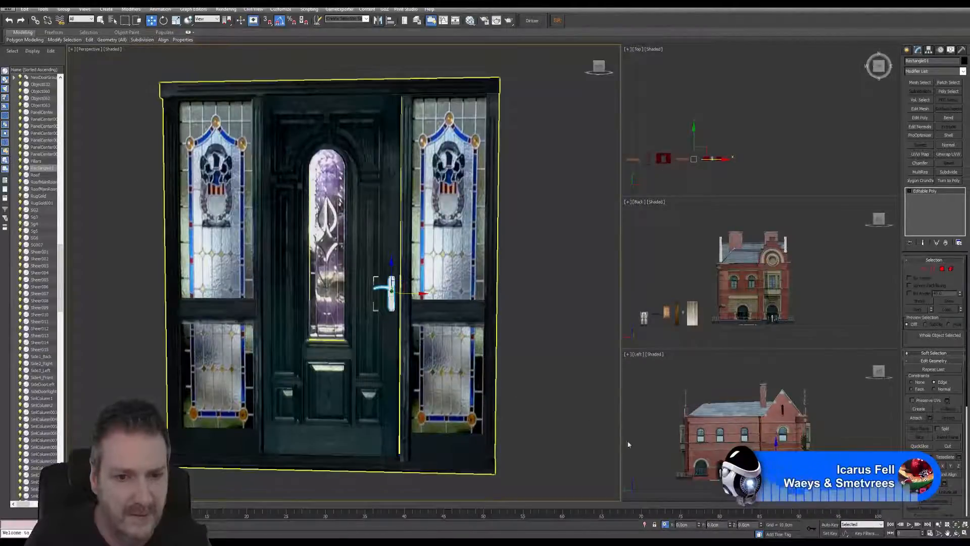
# Step: Clone the door handle as a Copy, offset along Y through the door toward its opposite face
pyautogui.click(937, 524)
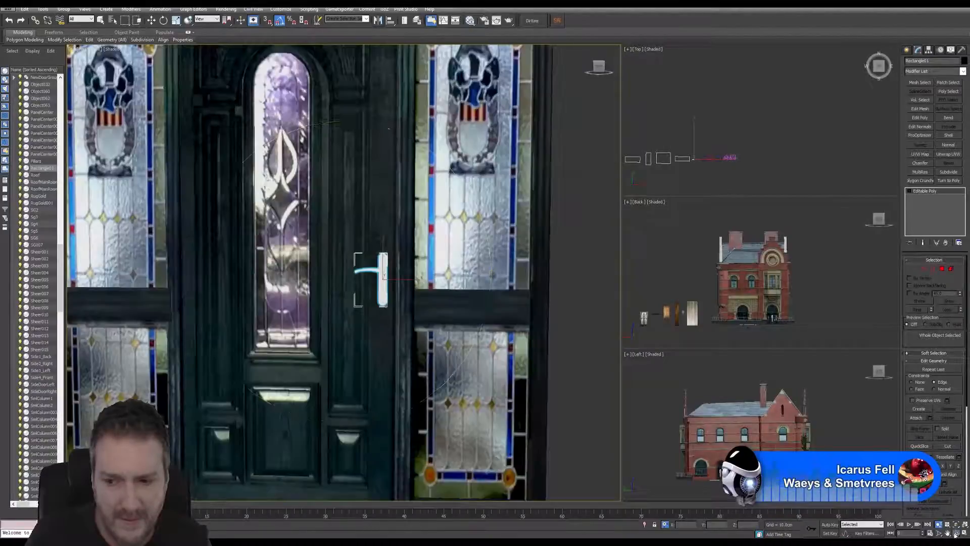
pyautogui.click(956, 532)
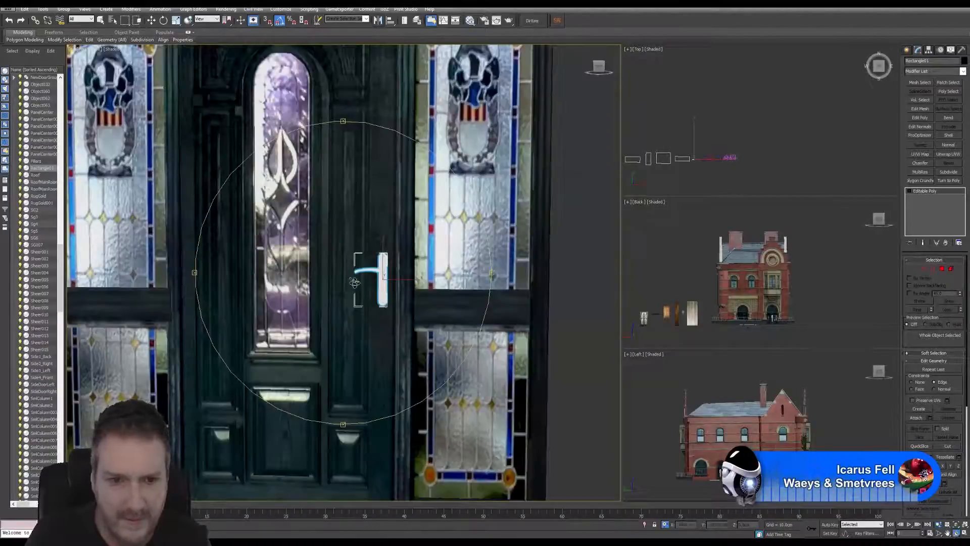
pyautogui.moveTo(355, 283); pyautogui.dragTo(372, 294)
pyautogui.moveTo(353, 285); pyautogui.dragTo(358, 285)
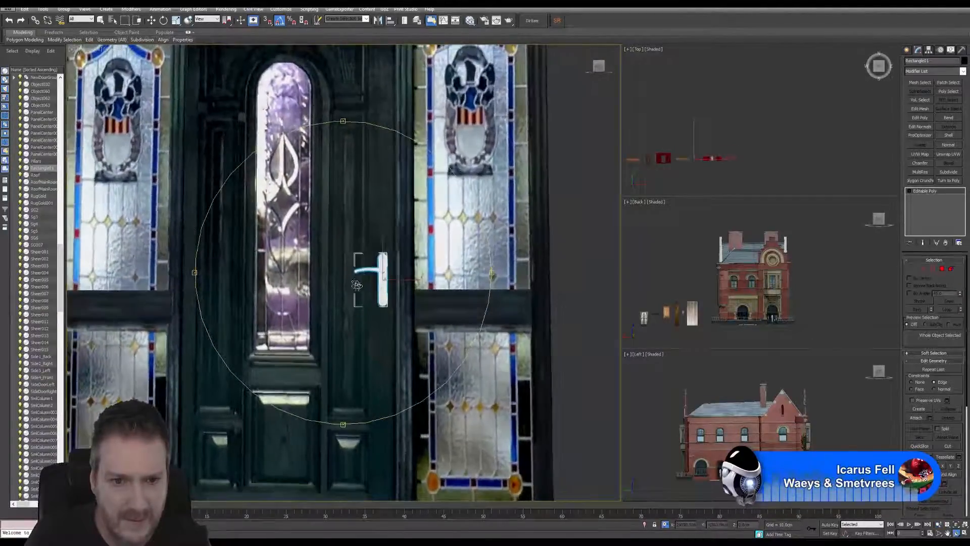
pyautogui.click(151, 20)
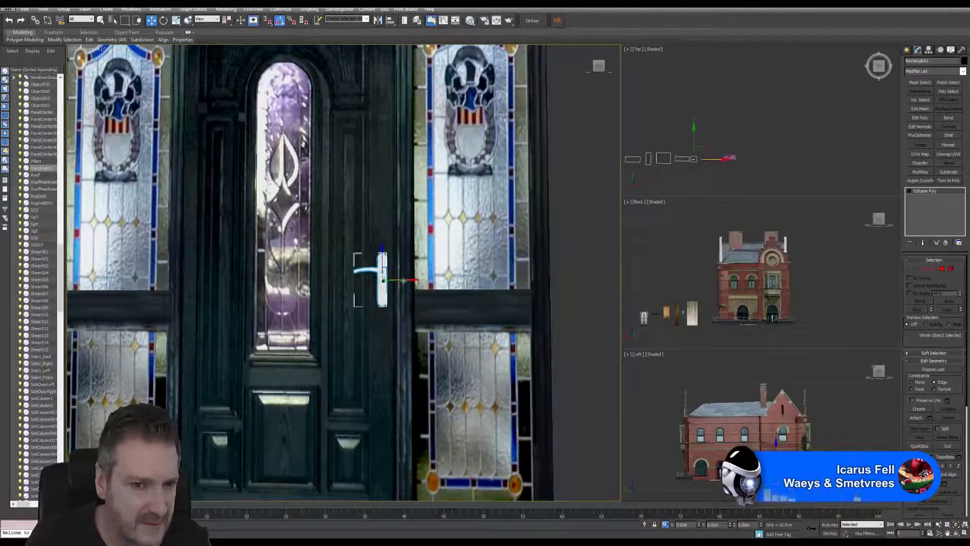
pyautogui.click(956, 533)
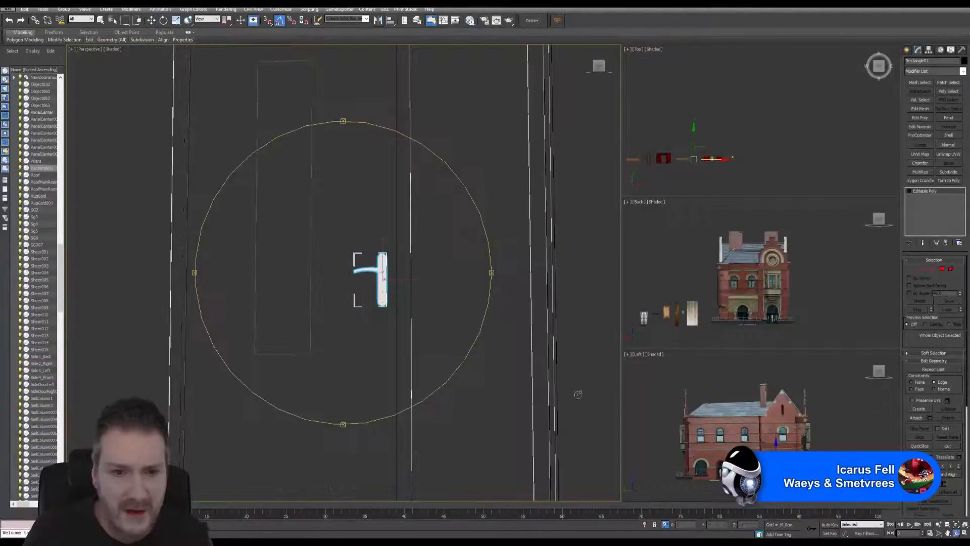
pyautogui.moveTo(377, 303); pyautogui.dragTo(420, 323)
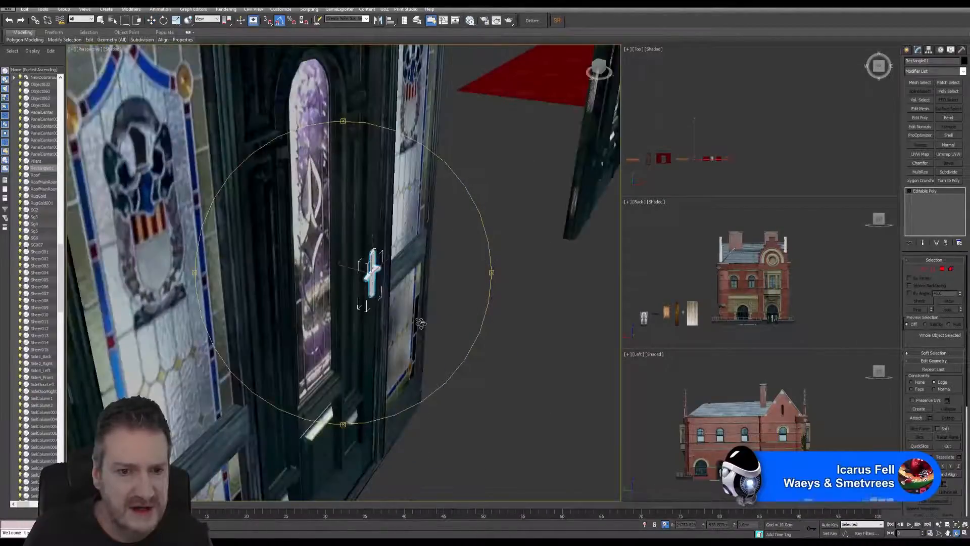
pyautogui.click(150, 22)
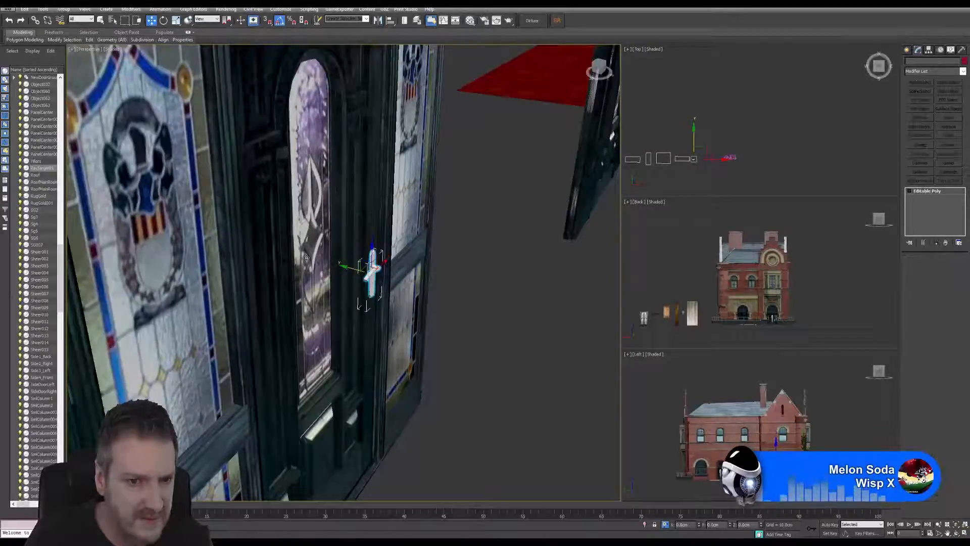
pyautogui.keyDown('shift'); pyautogui.moveTo(349, 268); pyautogui.dragTo(304, 255); pyautogui.keyUp('shift')
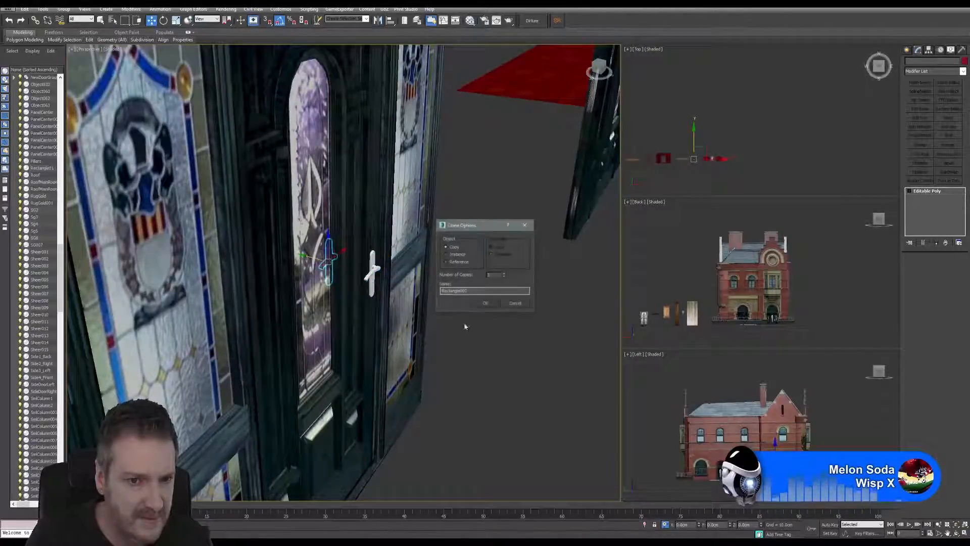
pyautogui.click(485, 303)
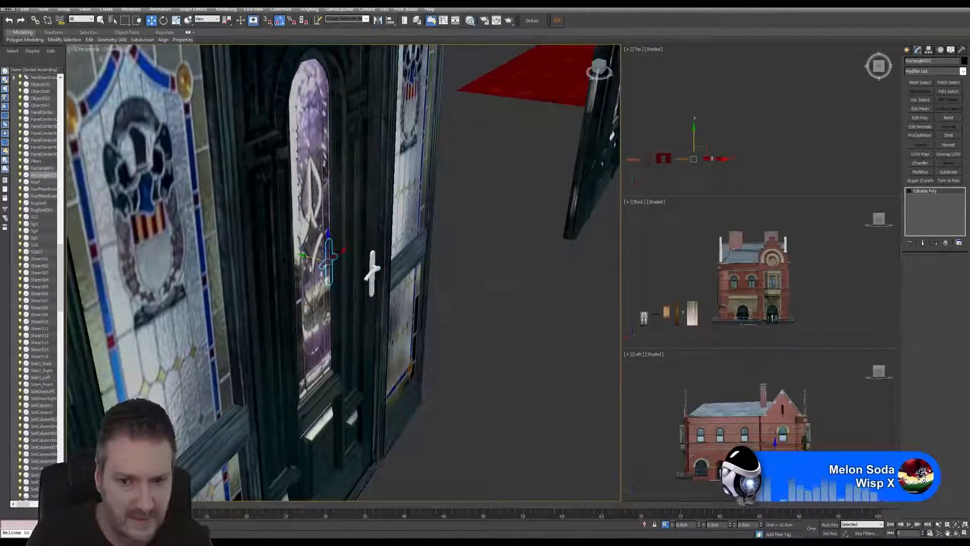
# Step: Mirror the copied handle on the Y axis with No Clone so its lever faces outward from the door's opposite side
pyautogui.click(955, 534)
pyautogui.moveTo(435, 318); pyautogui.dragTo(396, 278)
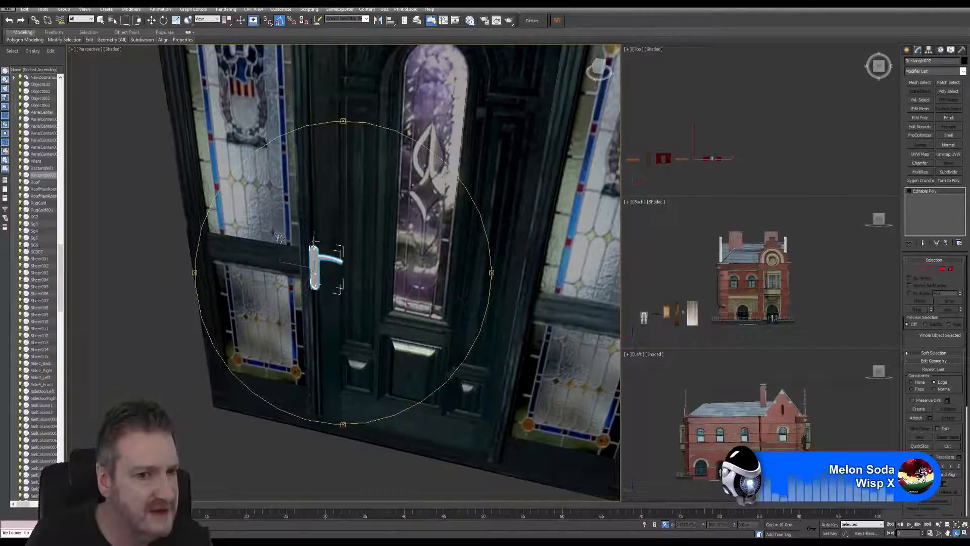
pyautogui.click(379, 21)
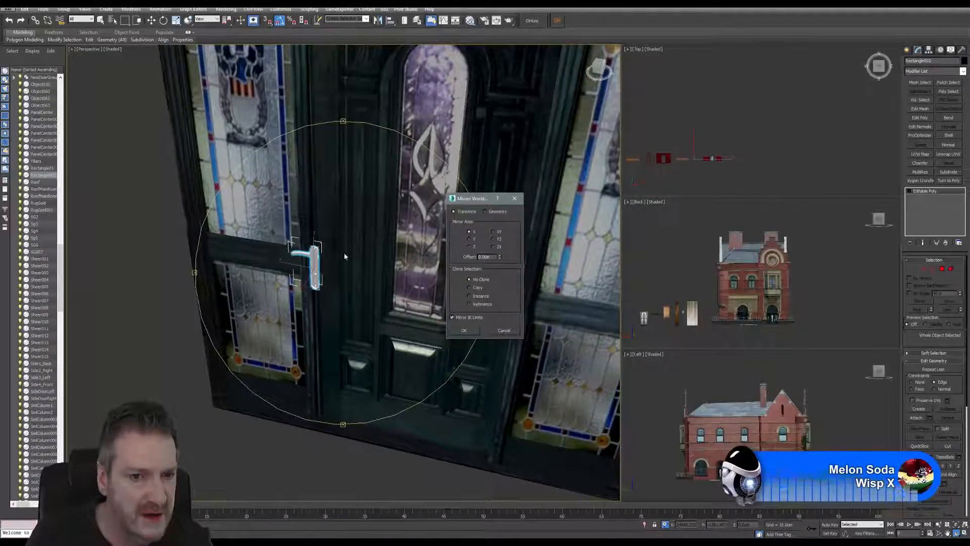
pyautogui.click(469, 239)
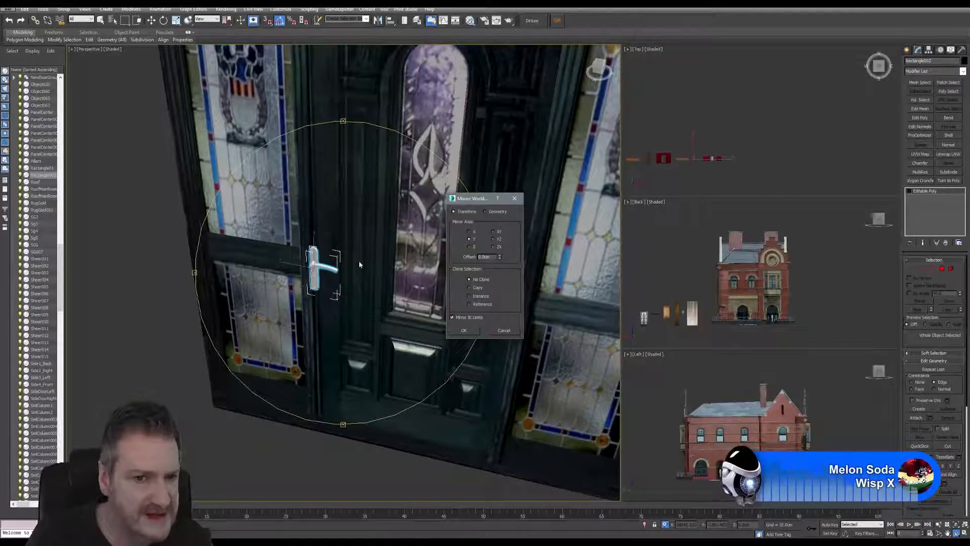
pyautogui.click(464, 330)
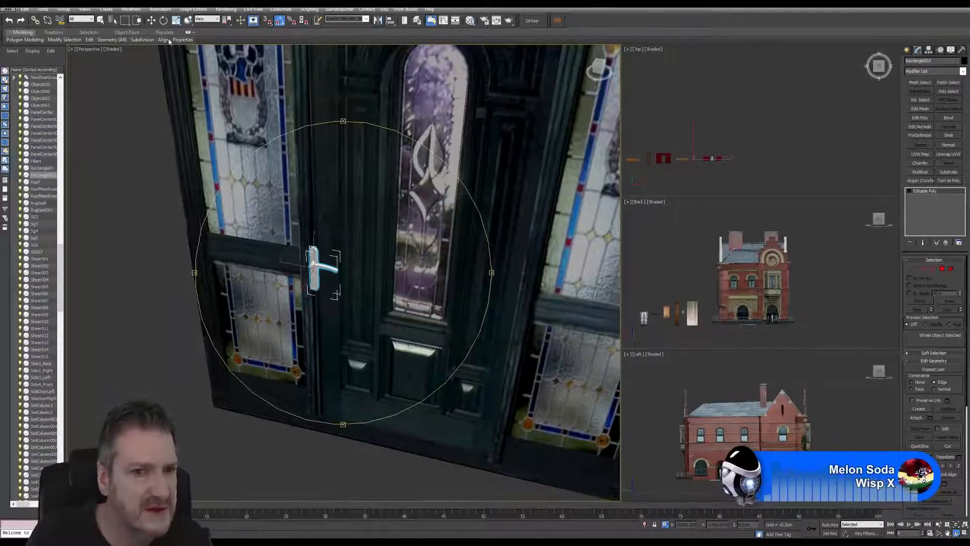
# Step: Move the mirrored copy along Y until its backplate sits against the door's opposite face
pyautogui.click(151, 21)
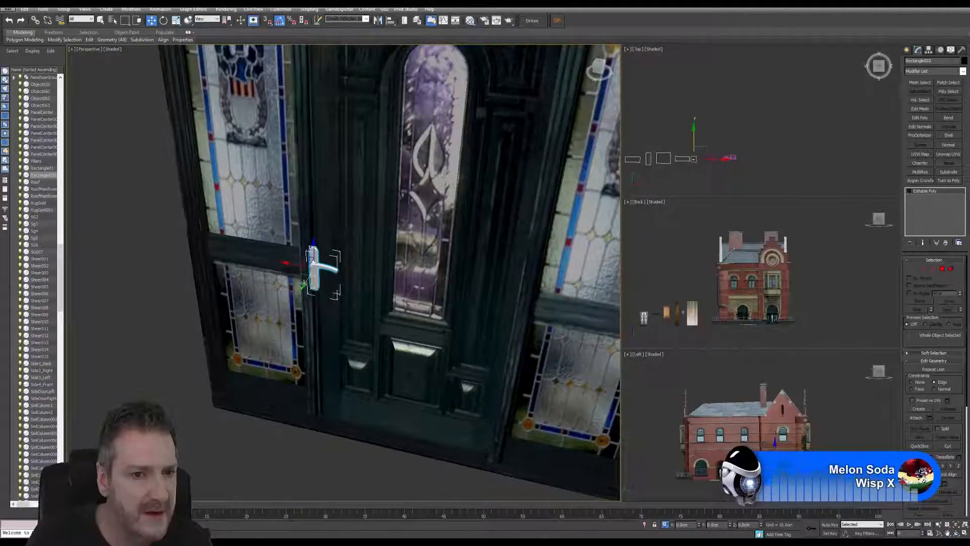
pyautogui.moveTo(304, 283); pyautogui.dragTo(322, 268)
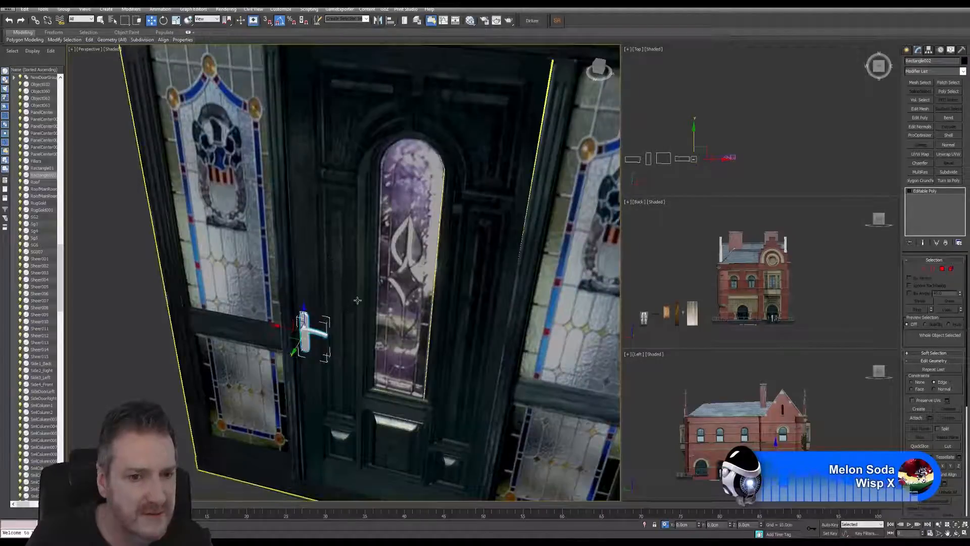
pyautogui.moveTo(358, 257); pyautogui.dragTo(360, 256, button='middle')
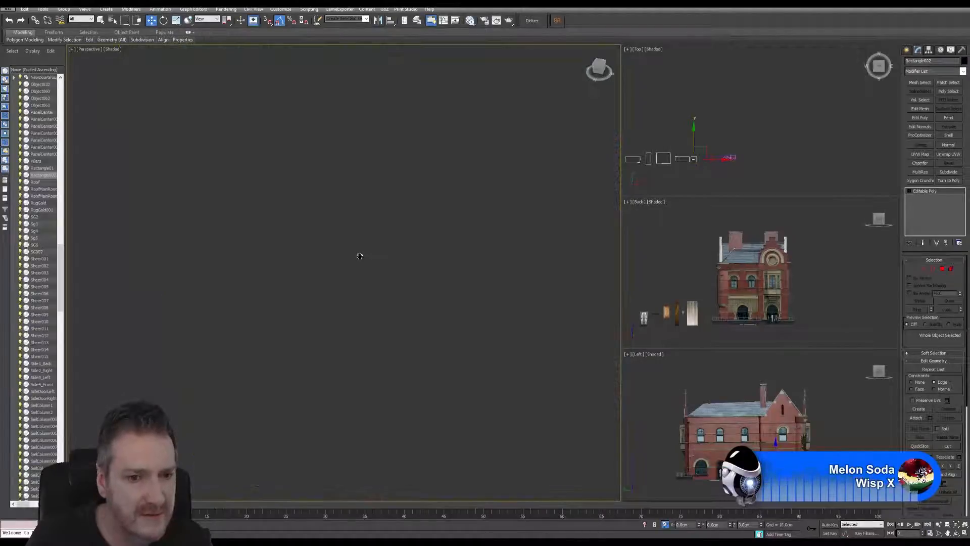
pyautogui.click(954, 528)
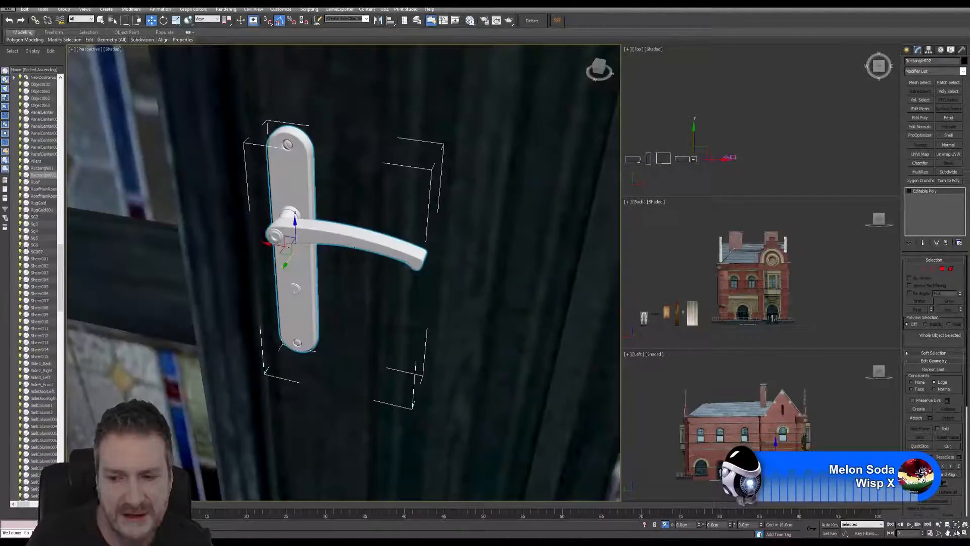
pyautogui.moveTo(369, 304); pyautogui.dragTo(443, 305)
pyautogui.press('w')
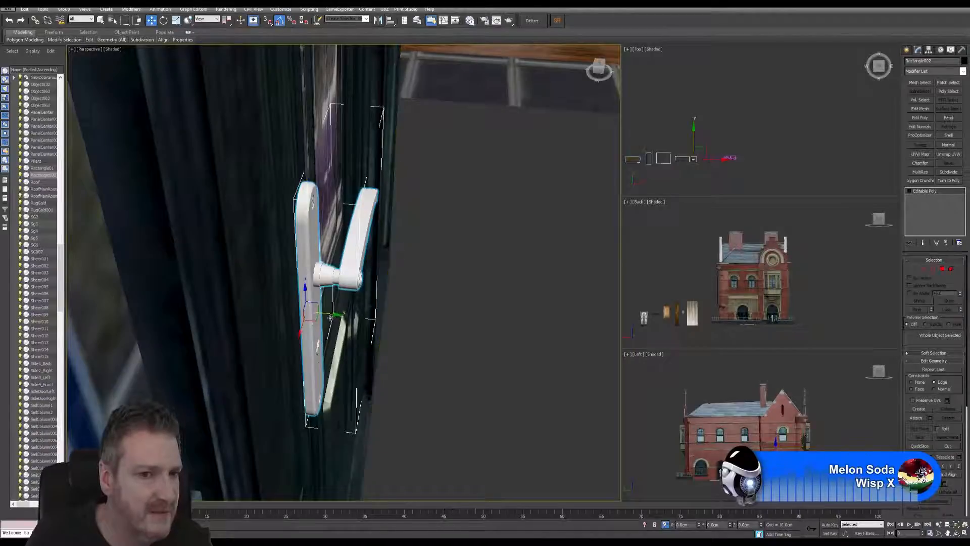
pyautogui.moveTo(335, 313); pyautogui.dragTo(282, 299)
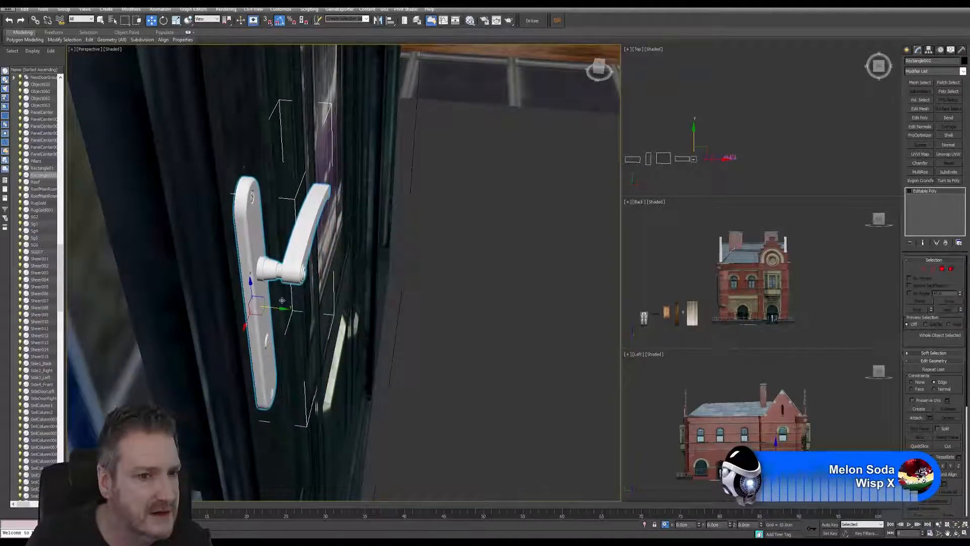
# Step: Inspect the handles from both sides of the door, checking their fit against the surface and their alignment
pyautogui.press('e')
pyautogui.scroll(3, 360, 296)
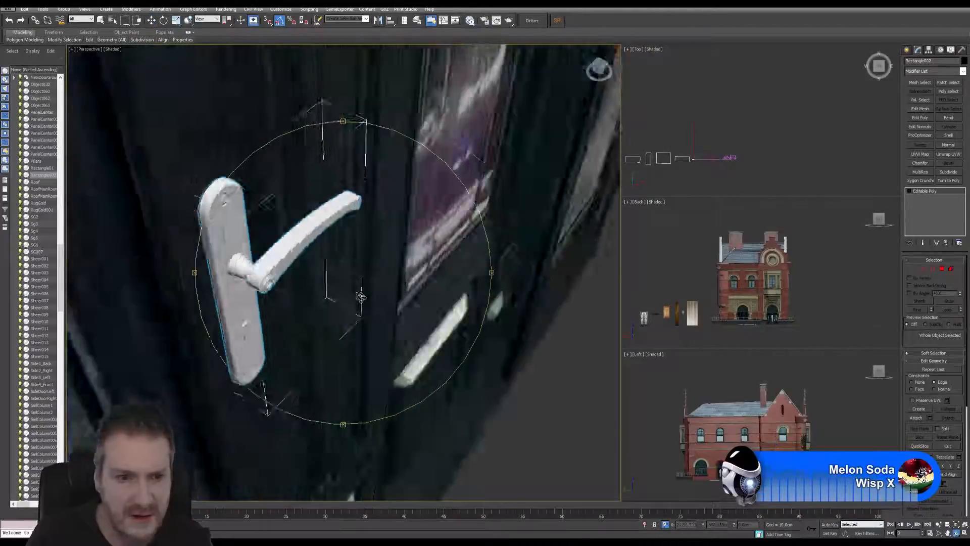
pyautogui.moveTo(360, 296); pyautogui.dragTo(334, 283)
pyautogui.scroll(-2, 331, 305)
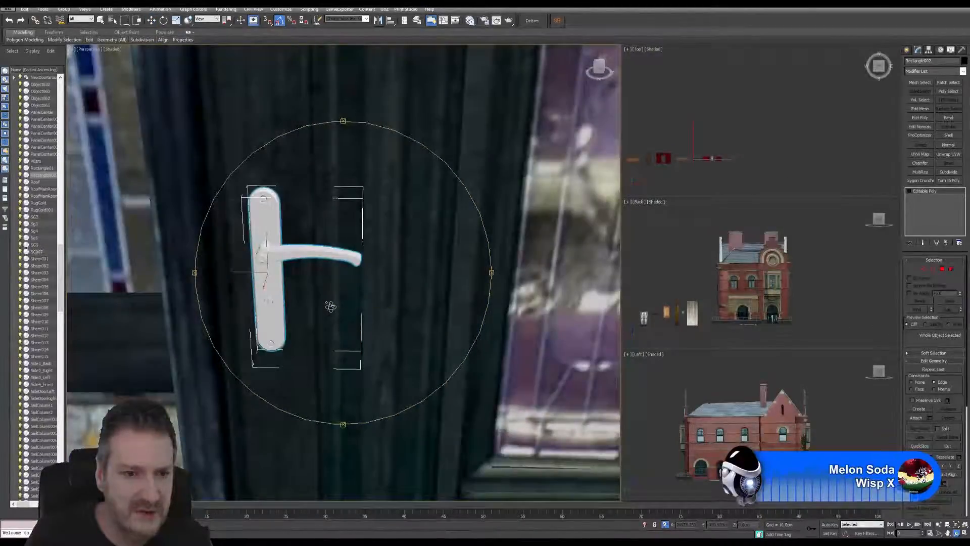
pyautogui.scroll(-3, 331, 307)
pyautogui.moveTo(343, 308); pyautogui.dragTo(333, 253, button='middle')
pyautogui.moveTo(344, 298)
pyautogui.mouseDown()
pyautogui.moveTo(331, 287)
pyautogui.moveTo(346, 283)
pyautogui.mouseUp()
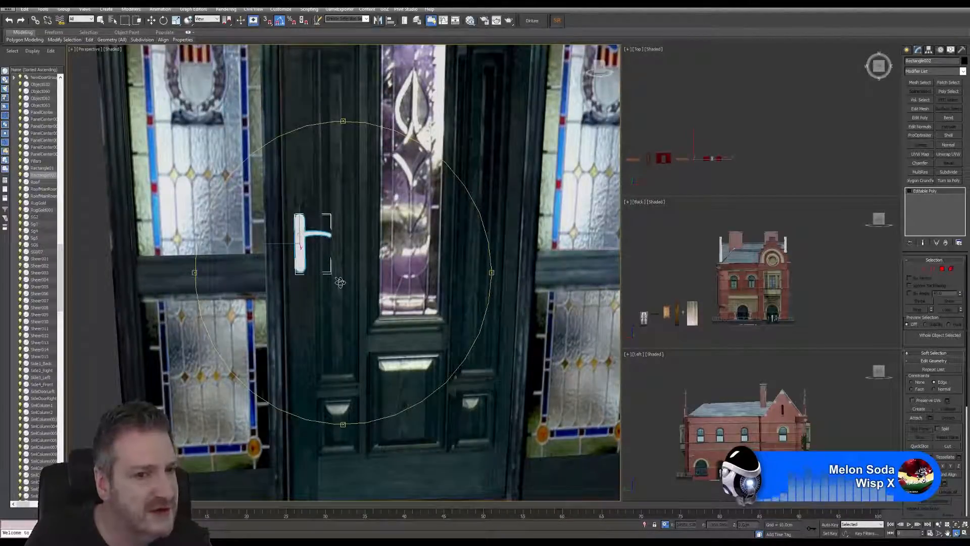
pyautogui.keyDown('alt'); pyautogui.moveTo(339, 282); pyautogui.dragTo(479, 280, button='middle'); pyautogui.keyUp('alt')
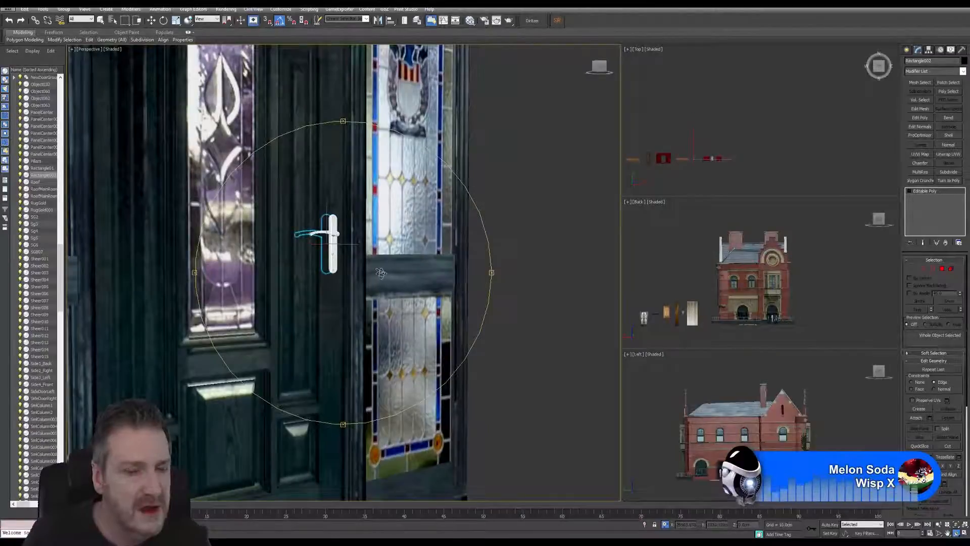
pyautogui.keyDown('alt'); pyautogui.moveTo(331, 271); pyautogui.dragTo(338, 259, button='middle'); pyautogui.keyUp('alt')
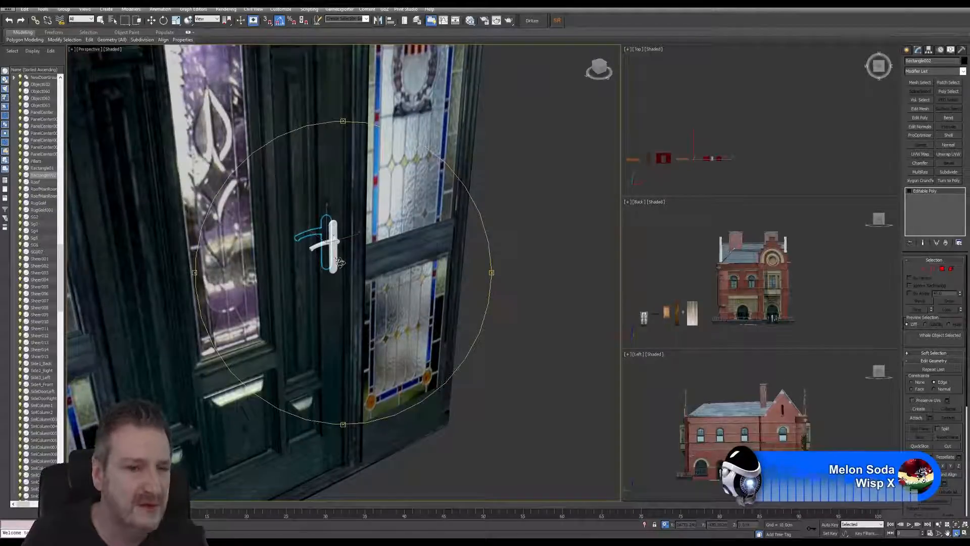
pyautogui.keyDown('alt'); pyautogui.moveTo(354, 268); pyautogui.dragTo(322, 242, button='middle'); pyautogui.keyUp('alt')
pyautogui.scroll(-3, 355, 301)
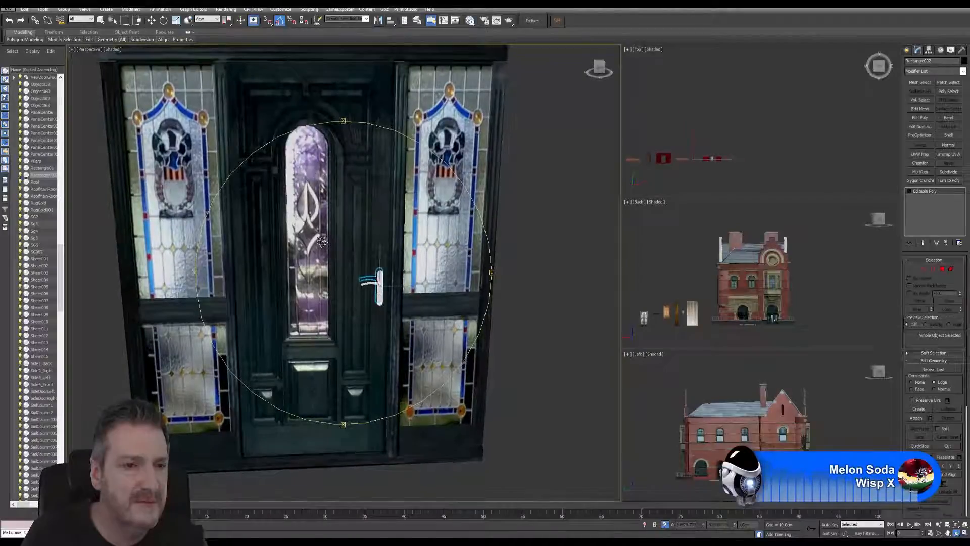
# Step: Compare the stained-glass front door and its lever handle with the neighbouring dark door and its pull handle
pyautogui.click(100, 20)
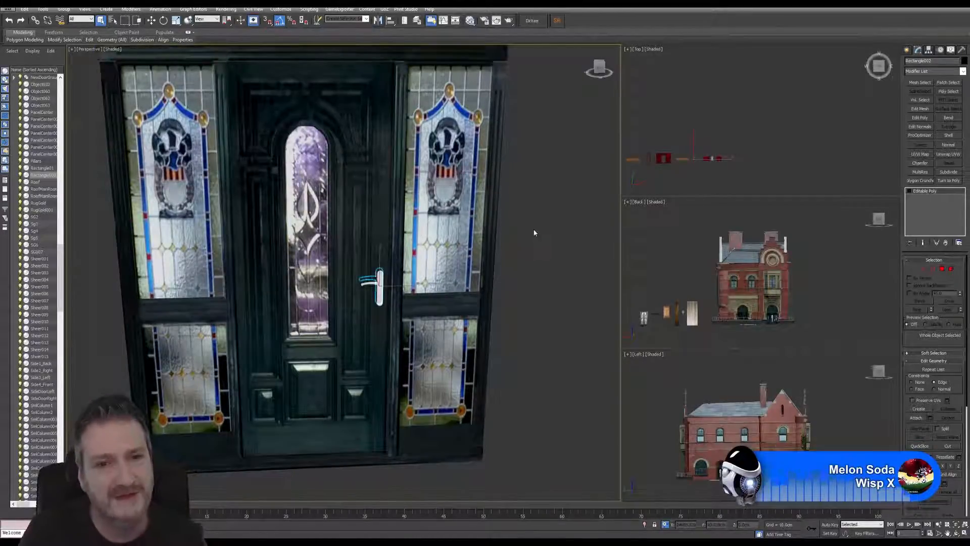
pyautogui.moveTo(535, 232); pyautogui.dragTo(561, 240, button='middle')
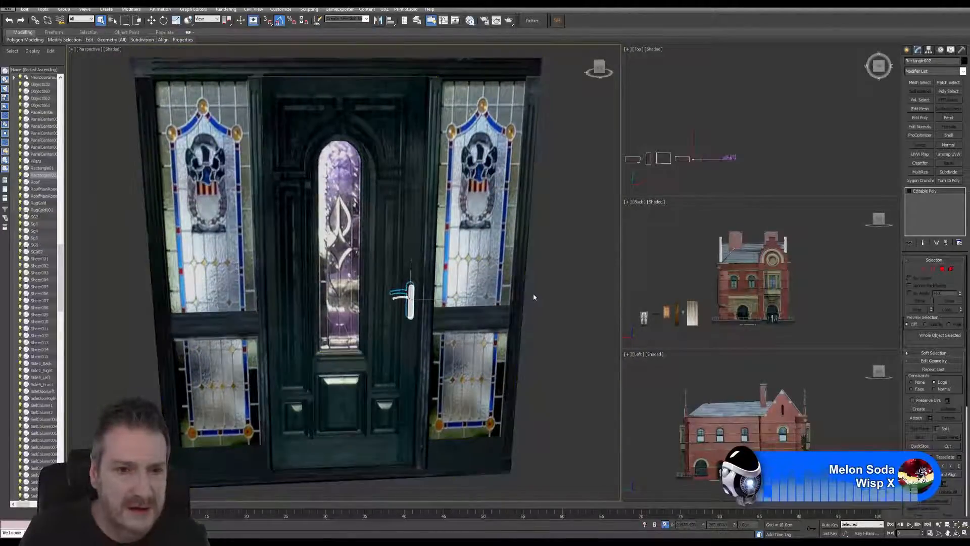
pyautogui.scroll(-3, 532, 293)
pyautogui.scroll(-5, 533, 297)
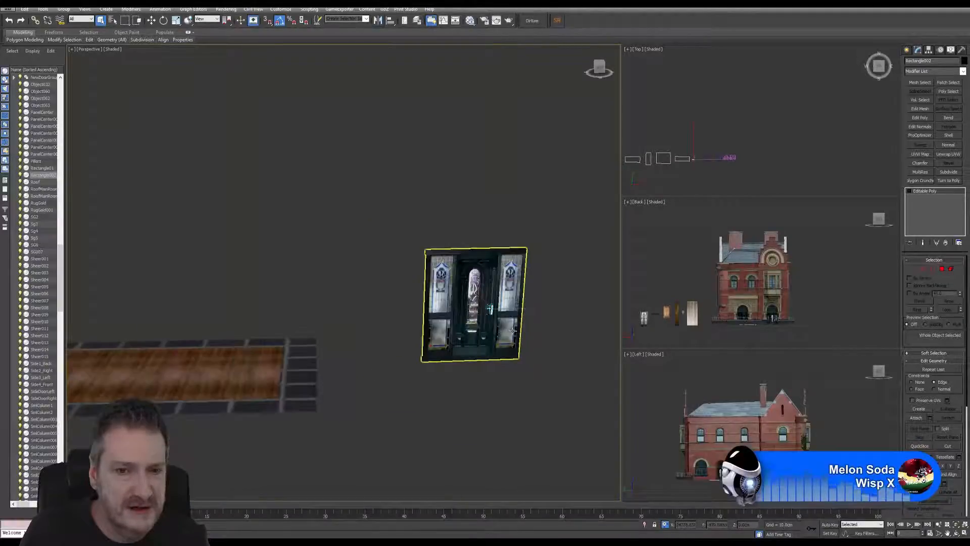
pyautogui.moveTo(507, 360); pyautogui.dragTo(364, 336, button='middle')
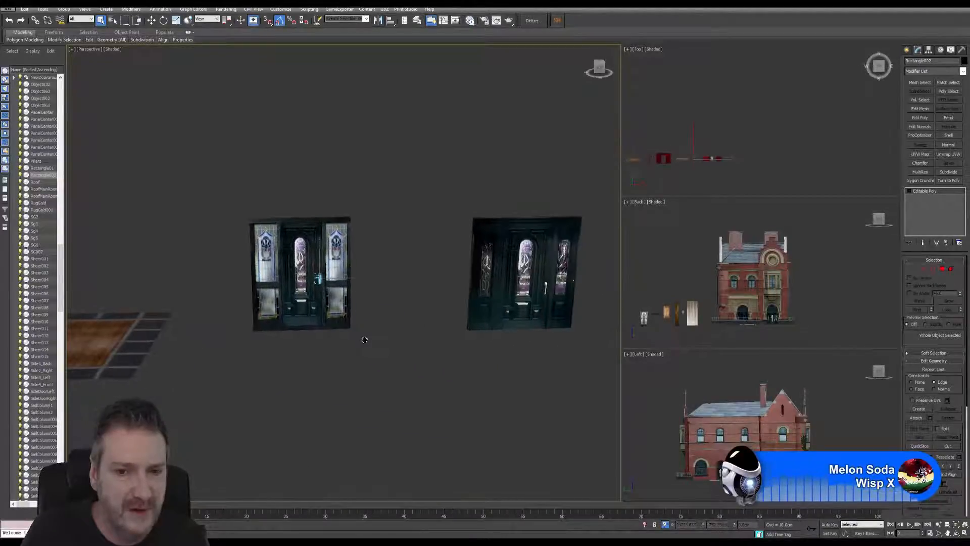
pyautogui.moveTo(523, 320); pyautogui.dragTo(461, 319, button='middle')
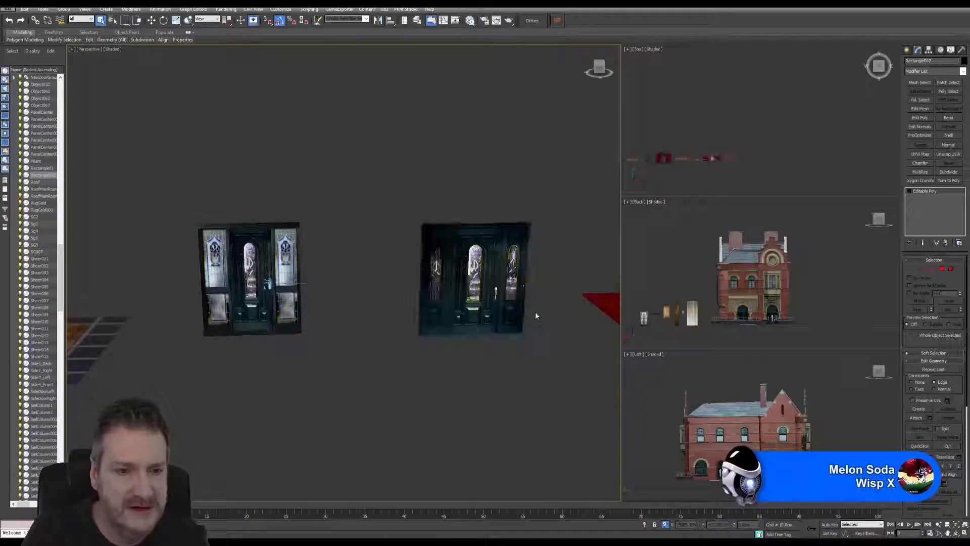
pyautogui.scroll(2, 531, 300)
pyautogui.scroll(2, 485, 292)
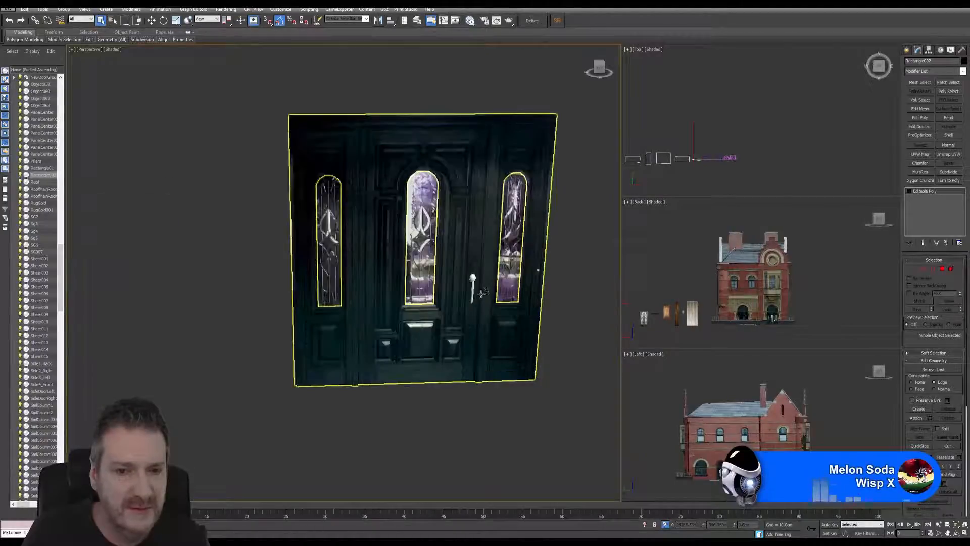
pyautogui.scroll(2, 481, 293)
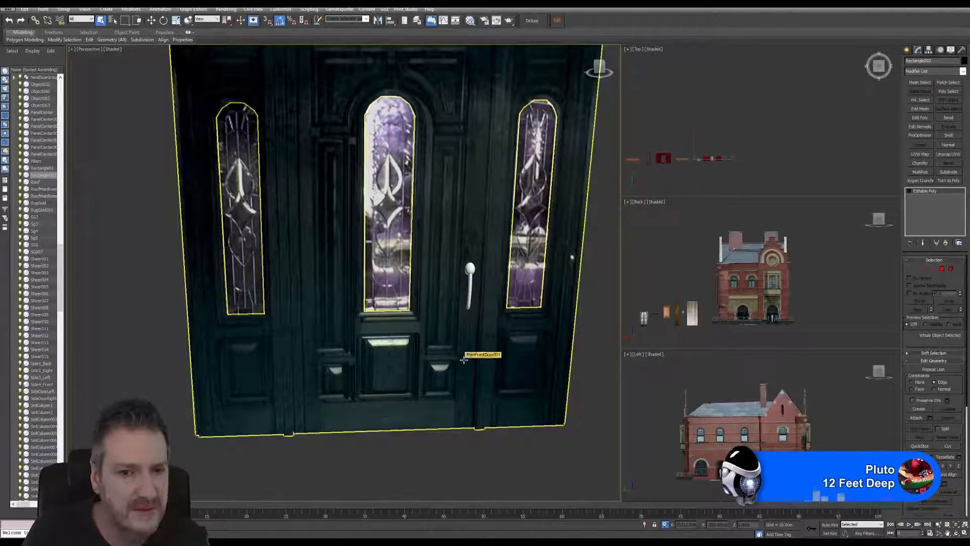
pyautogui.scroll(-5, 472, 265)
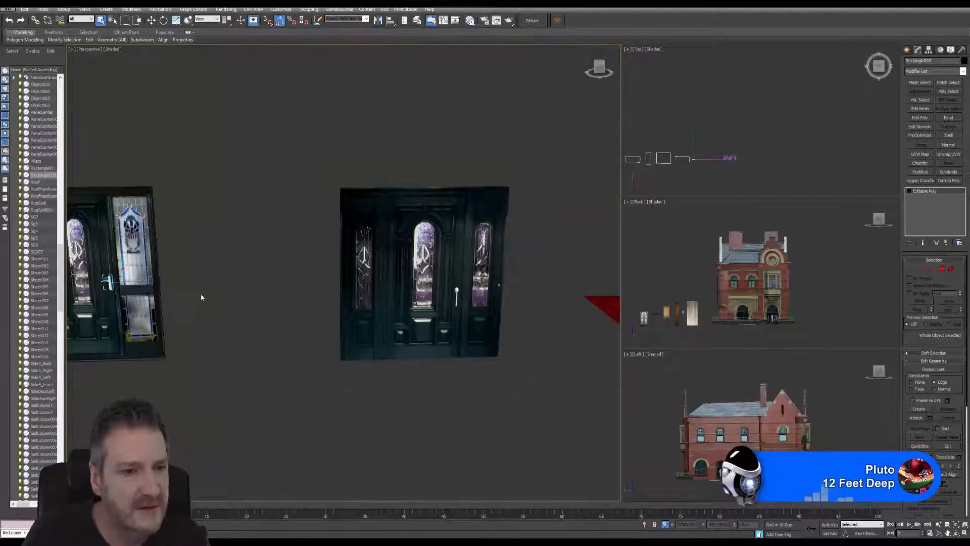
pyautogui.moveTo(201, 293); pyautogui.dragTo(318, 242, button='middle')
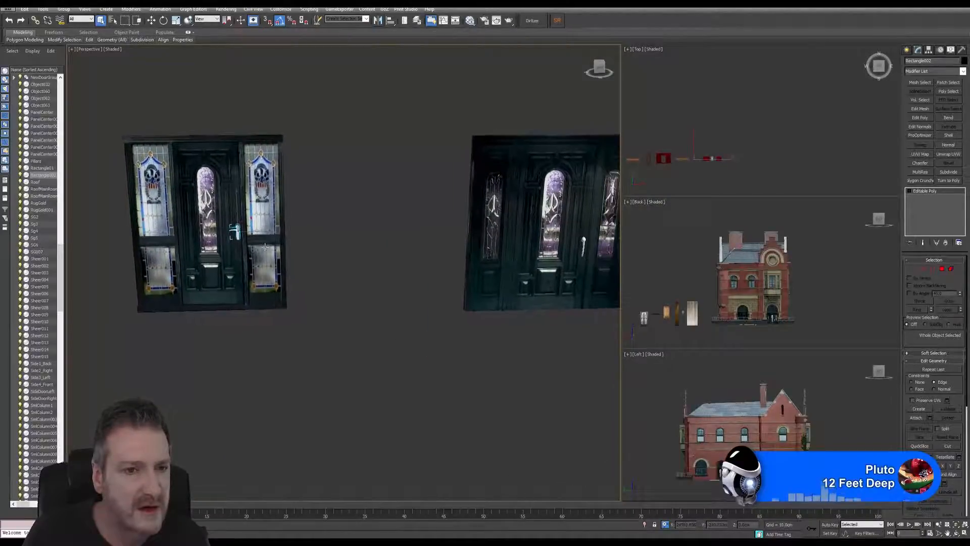
pyautogui.click(235, 231)
pyautogui.click(564, 261)
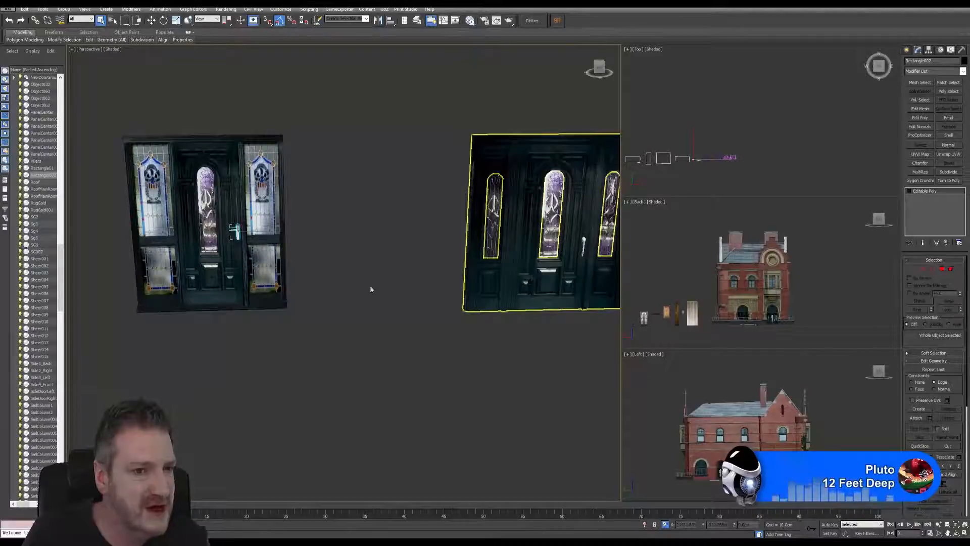
# Step: Select the neighbouring dark front door that carries the pull handle
pyautogui.moveTo(430, 282); pyautogui.dragTo(309, 277, button='middle')
pyautogui.click(454, 204)
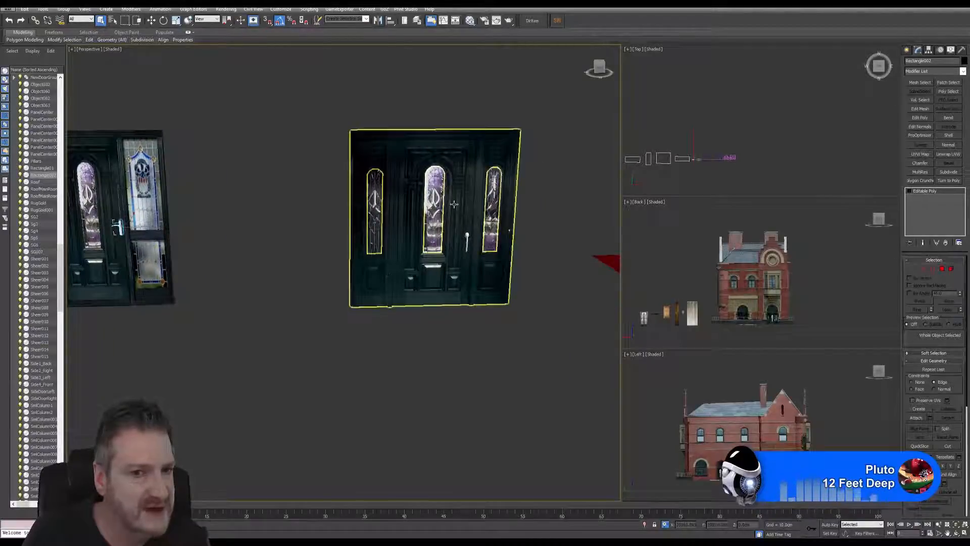
pyautogui.click(298, 287)
pyautogui.click(112, 241)
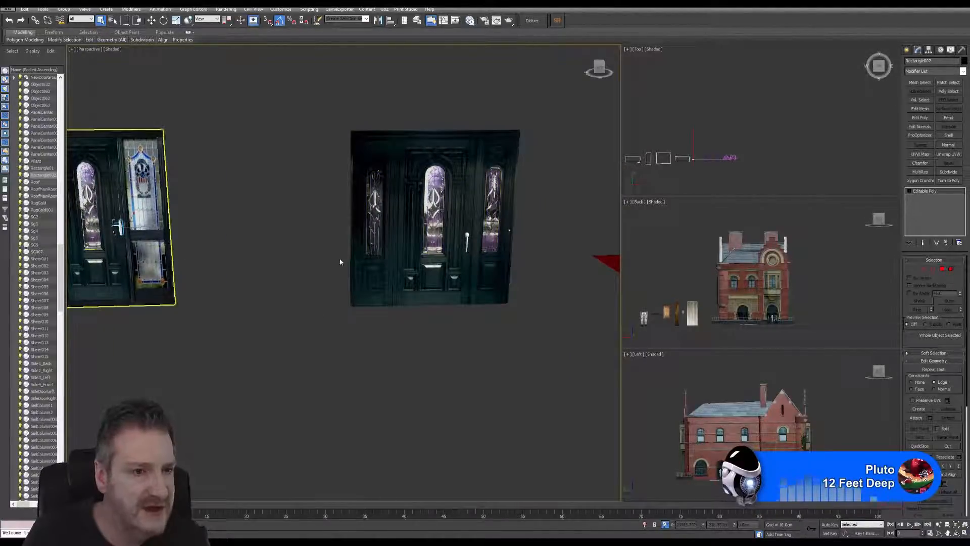
pyautogui.click(442, 242)
pyautogui.scroll(3, 483, 257)
pyautogui.scroll(3, 484, 256)
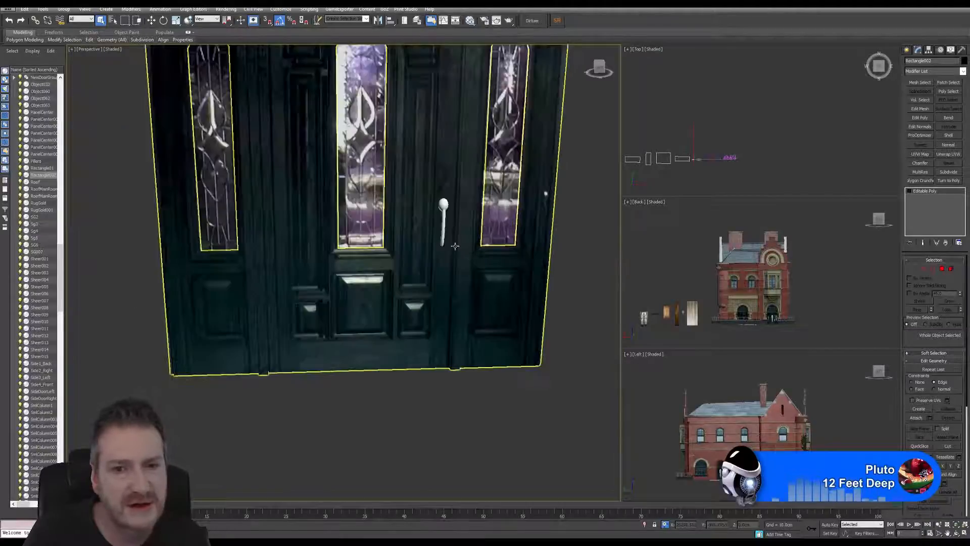
pyautogui.click(407, 175)
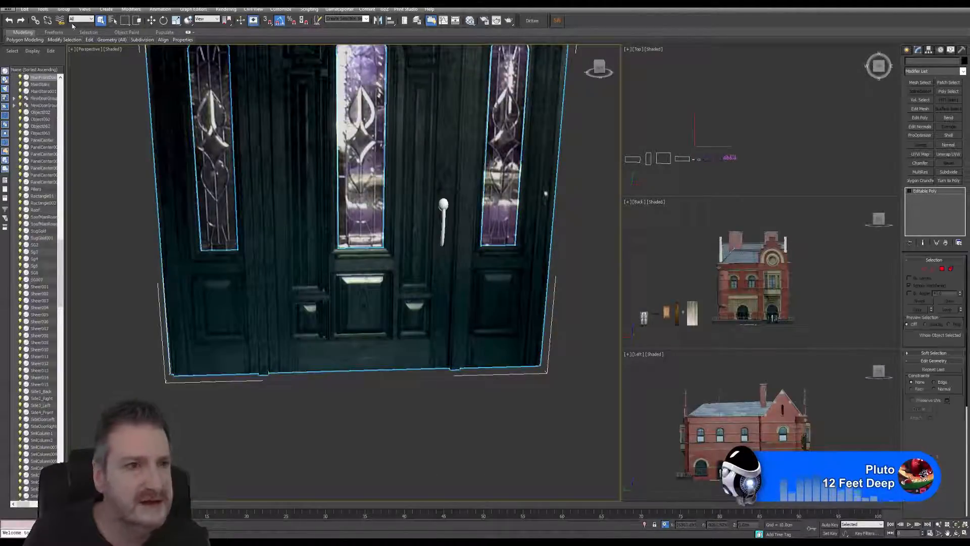
pyautogui.click(64, 9)
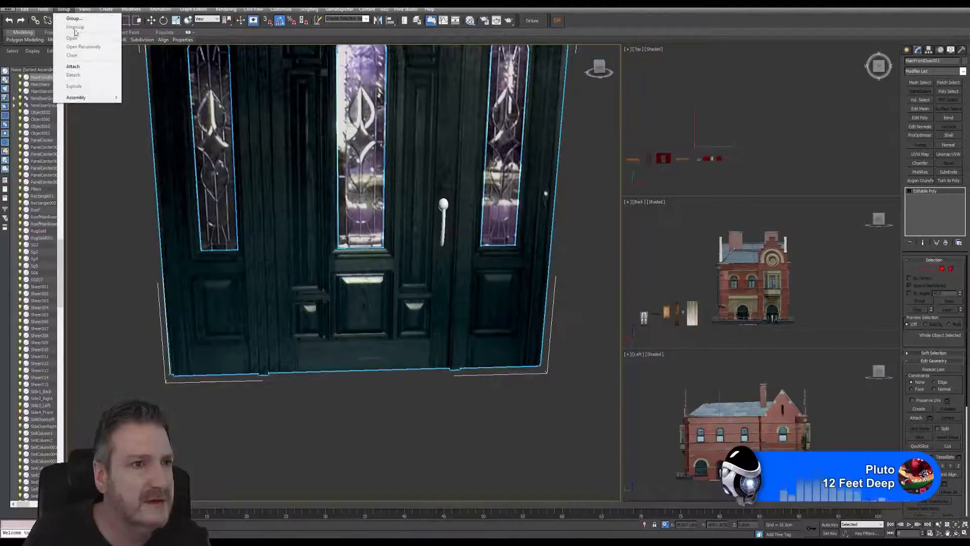
pyautogui.click(420, 428)
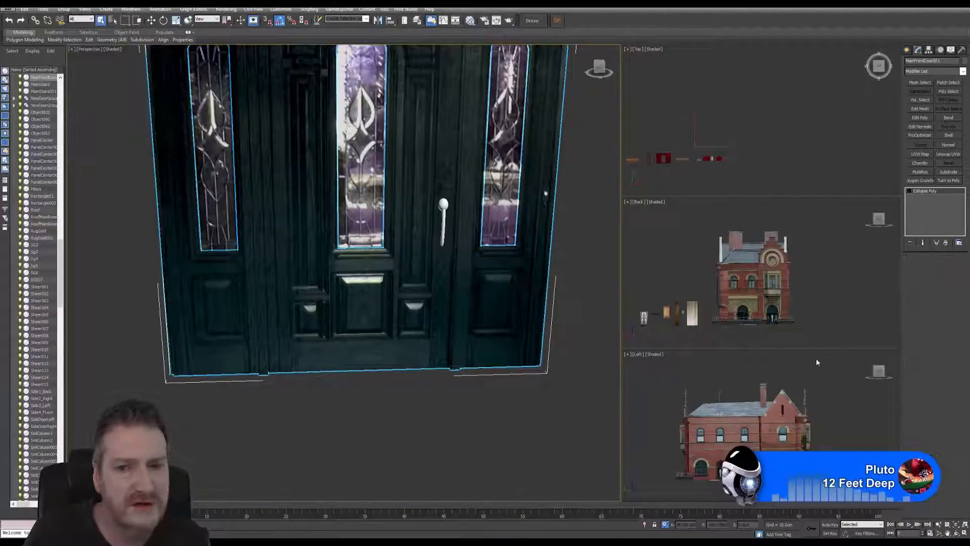
# Step: Delete the pull handle and the small round lock fitting above it as elements of the dark door's mesh
pyautogui.click(447, 192)
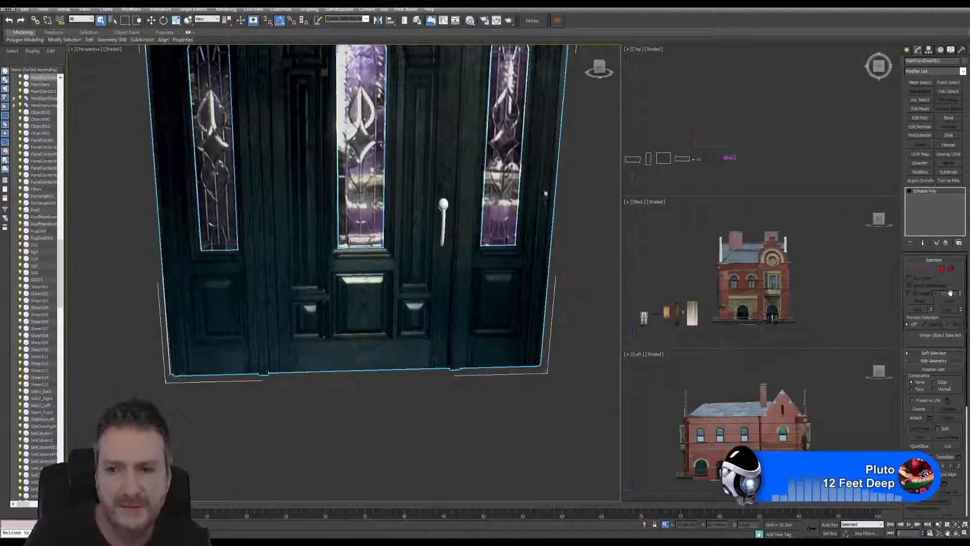
pyautogui.click(951, 269)
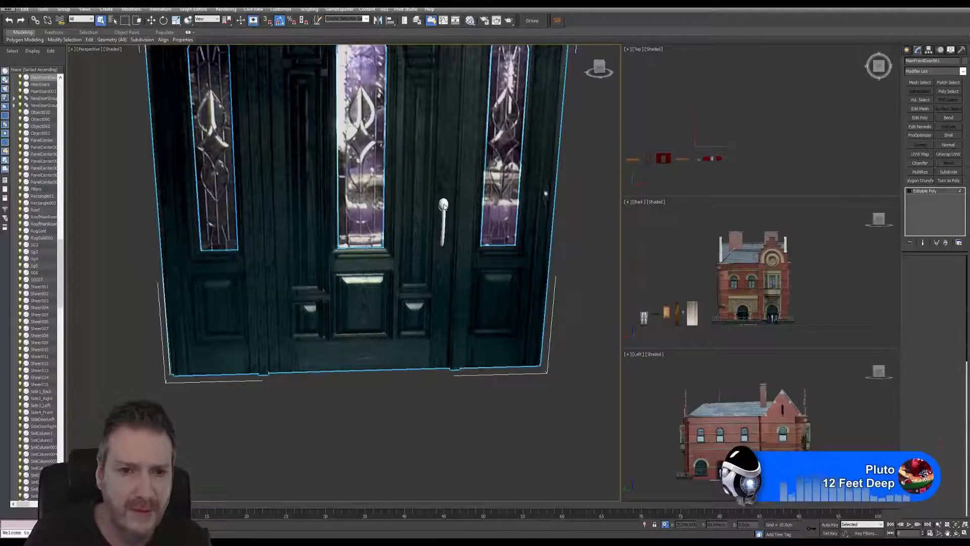
pyautogui.click(443, 205)
pyautogui.click(448, 400)
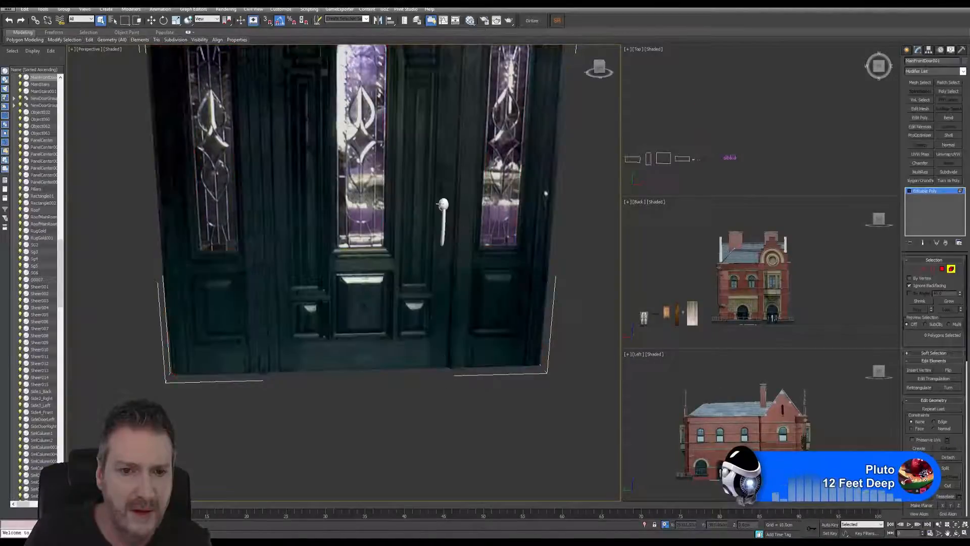
pyautogui.click(445, 208)
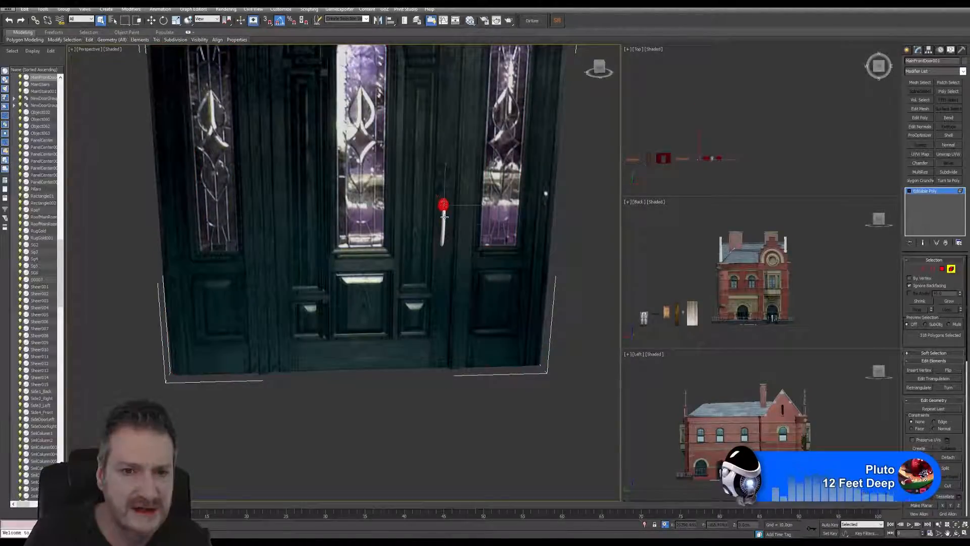
pyautogui.press('Delete')
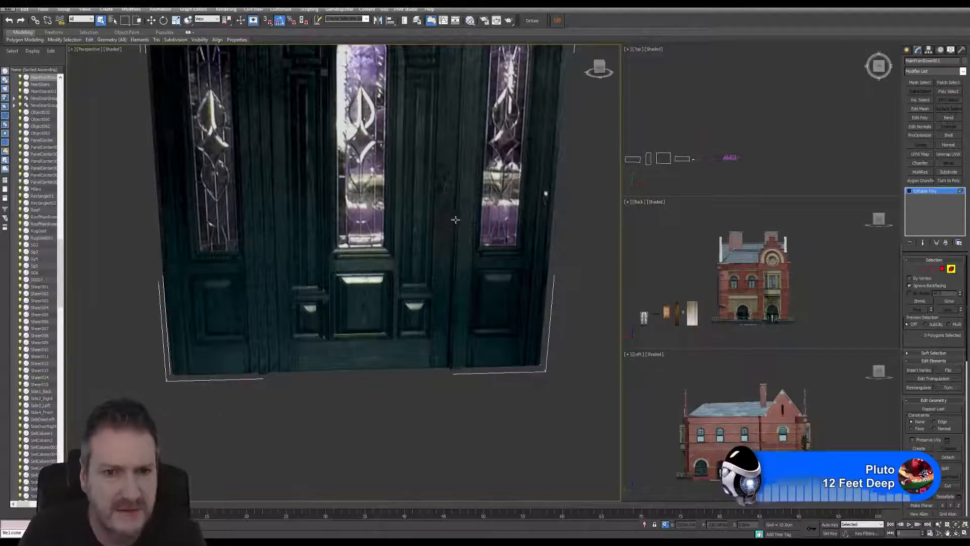
pyautogui.click(445, 176)
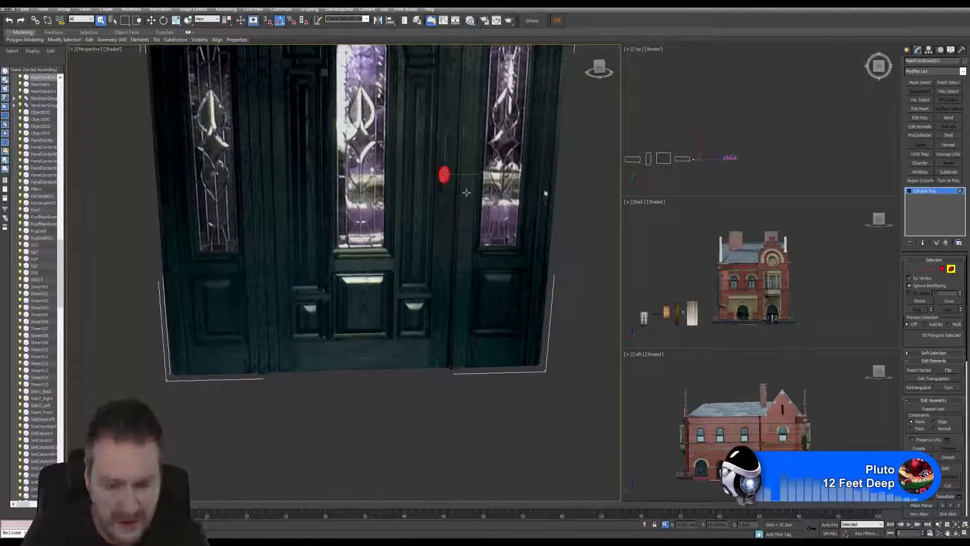
pyautogui.press('Delete')
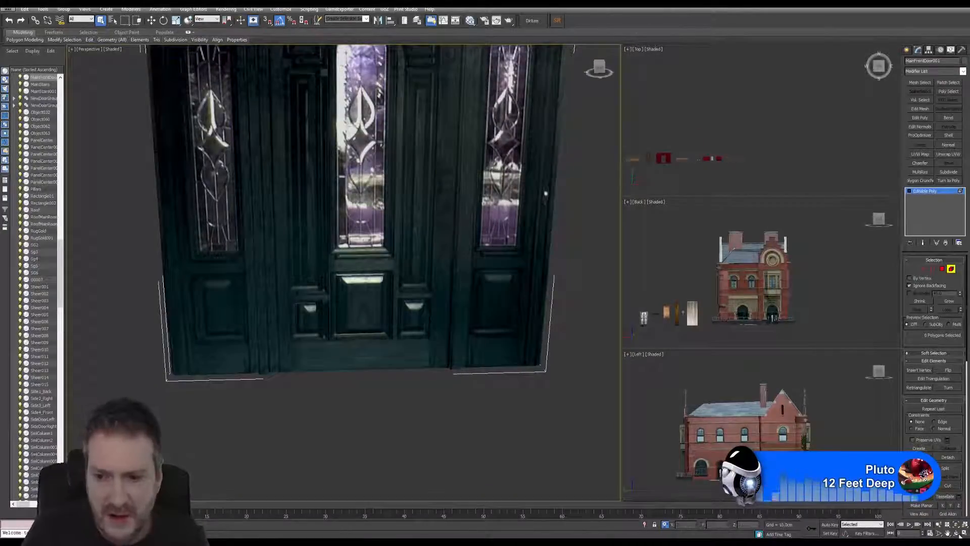
# Step: Inspect the dark door from the front and back and compare it with the stained-glass door
pyautogui.click(956, 533)
pyautogui.moveTo(356, 262); pyautogui.dragTo(500, 257)
pyautogui.moveTo(388, 271); pyautogui.dragTo(232, 238)
pyautogui.moveTo(309, 265); pyautogui.dragTo(430, 246)
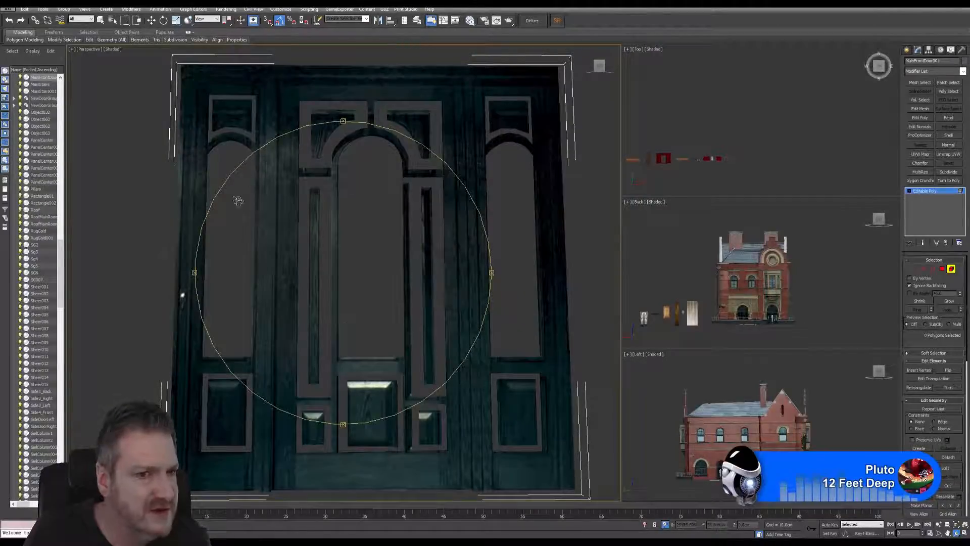
pyautogui.moveTo(391, 273); pyautogui.dragTo(485, 263)
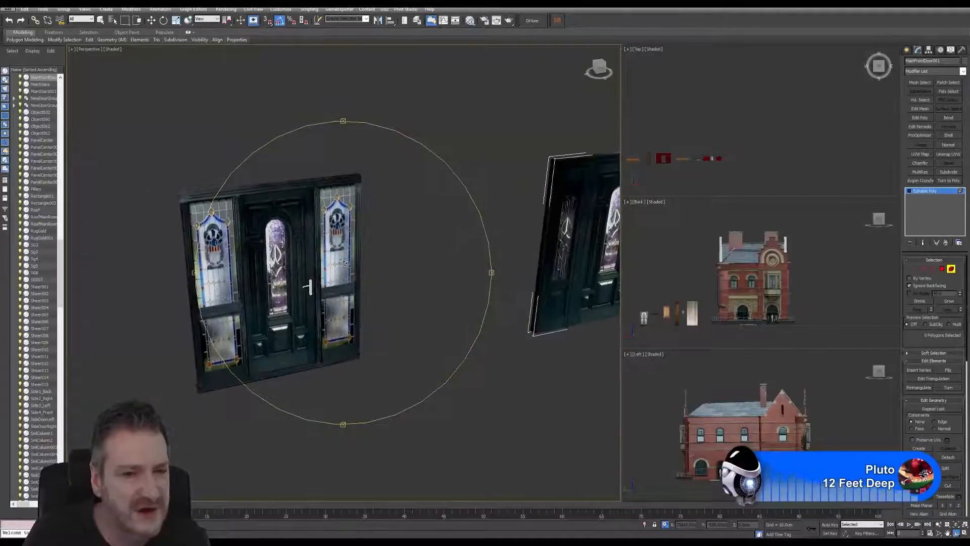
pyautogui.moveTo(343, 263)
pyautogui.mouseDown()
pyautogui.moveTo(323, 274)
pyautogui.moveTo(333, 270)
pyautogui.mouseUp()
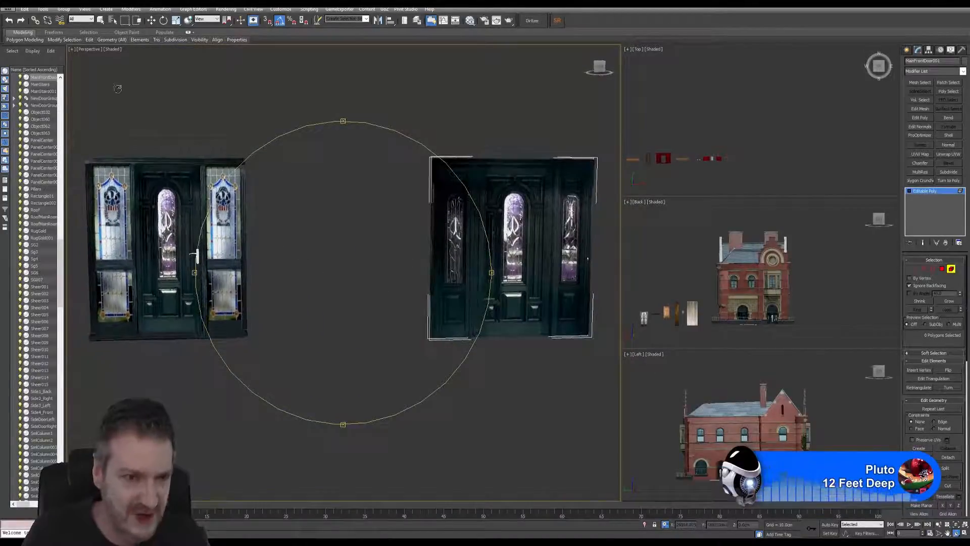
# Step: Leave element editing and copy the stained-glass door's lever handle along X onto the neighbouring dark door's stile
pyautogui.click(152, 21)
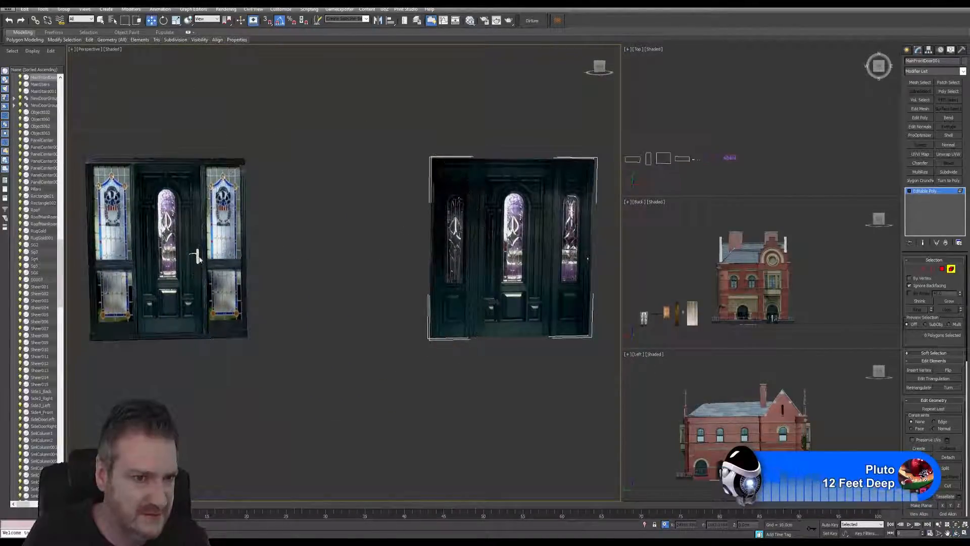
pyautogui.click(951, 269)
pyautogui.click(174, 366)
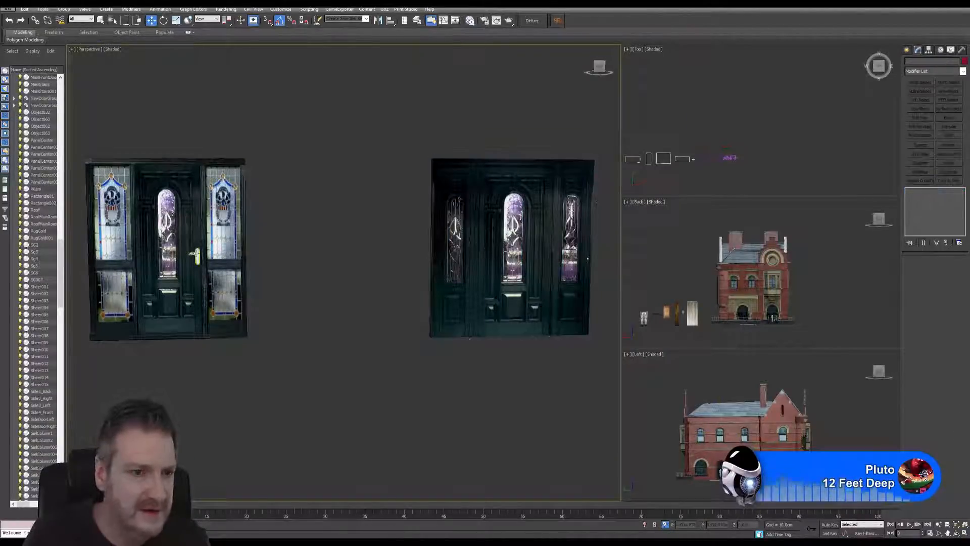
pyautogui.click(195, 254)
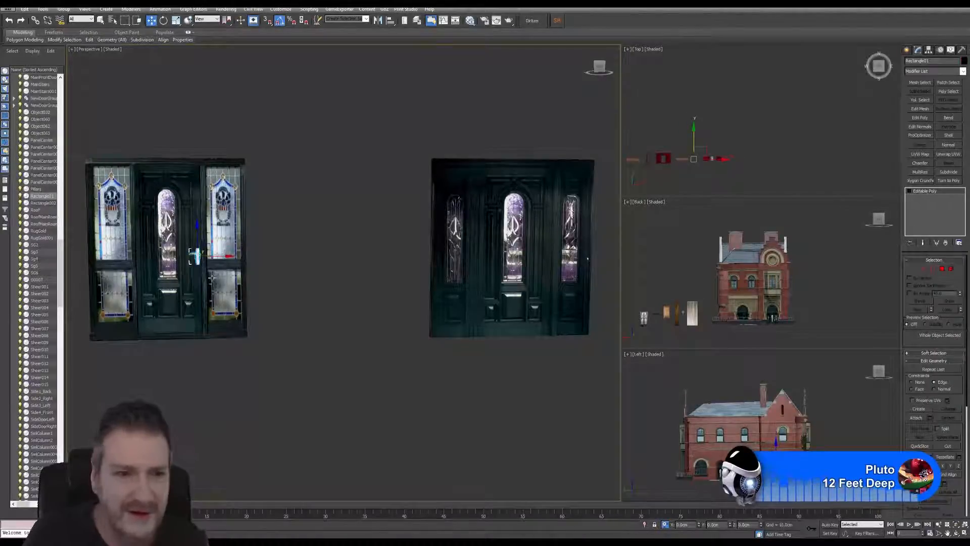
pyautogui.click(218, 257)
pyautogui.moveTo(218, 257)
pyautogui.mouseDown()
pyautogui.moveTo(545, 250)
pyautogui.moveTo(555, 239)
pyautogui.mouseUp()
pyautogui.click(487, 302)
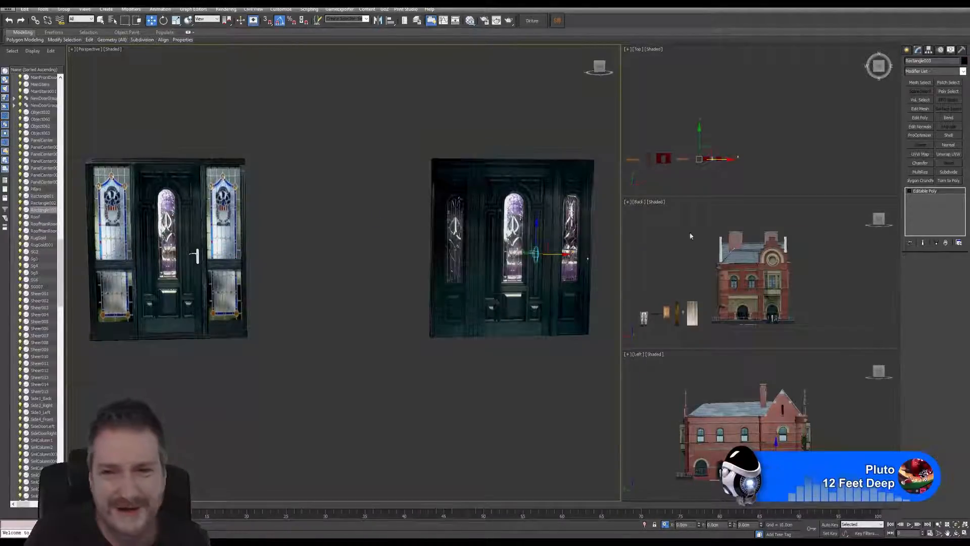
# Step: Move the copied handle along Y in the Top view to bring it onto the dark door's face
pyautogui.scroll(2, 705, 170)
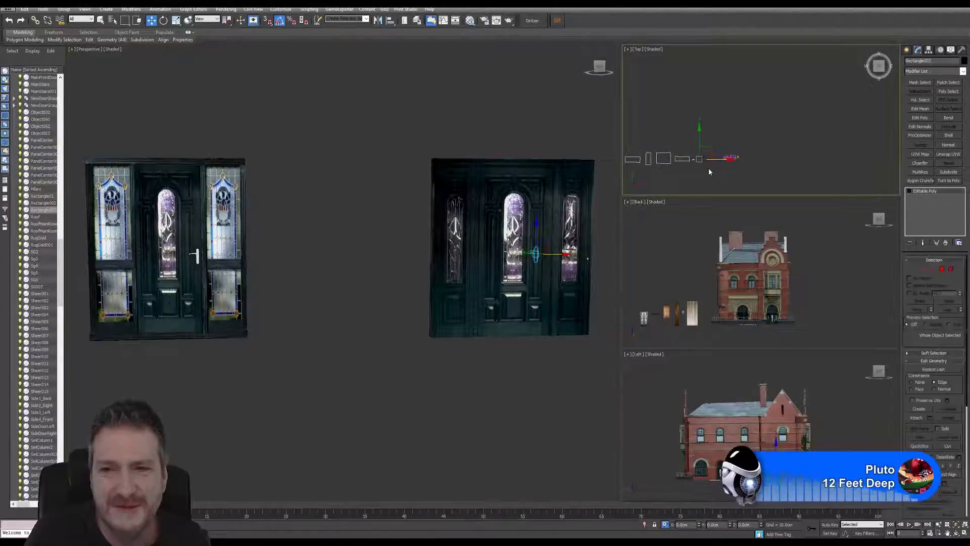
pyautogui.scroll(2, 710, 161)
pyautogui.scroll(4, 699, 147)
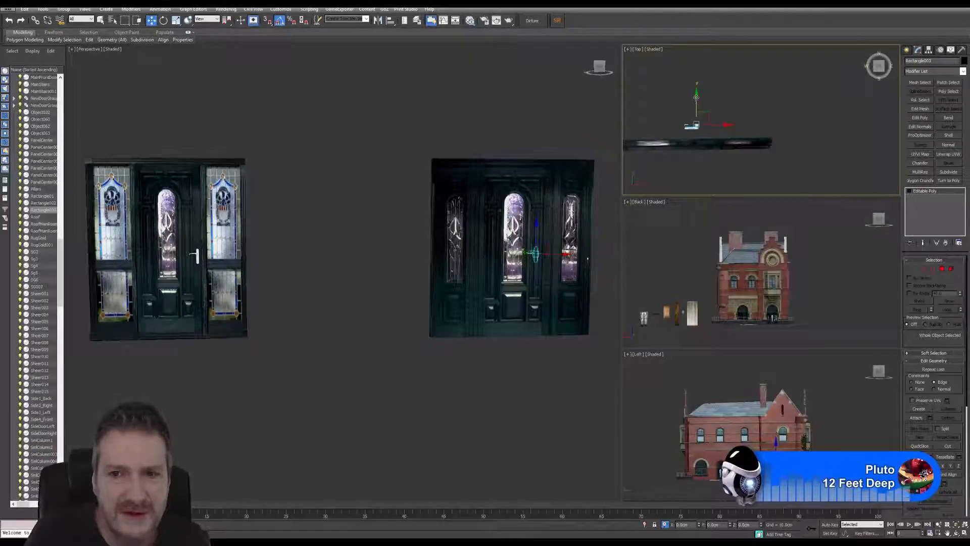
pyautogui.moveTo(694, 99); pyautogui.dragTo(700, 120)
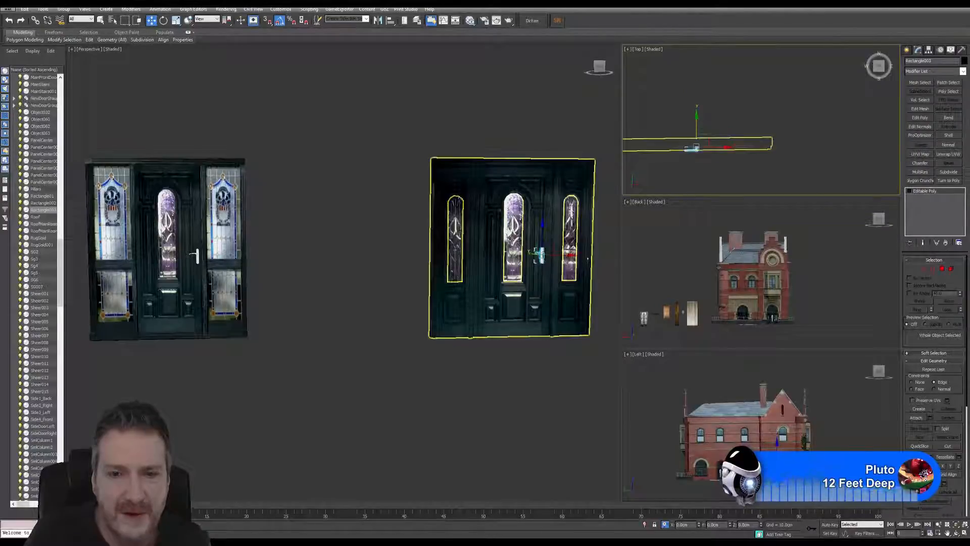
# Step: Centre the copied handle on the stile along X and pull it outward along Y clear of the door's face
pyautogui.moveTo(475, 193); pyautogui.dragTo(461, 197, button='middle')
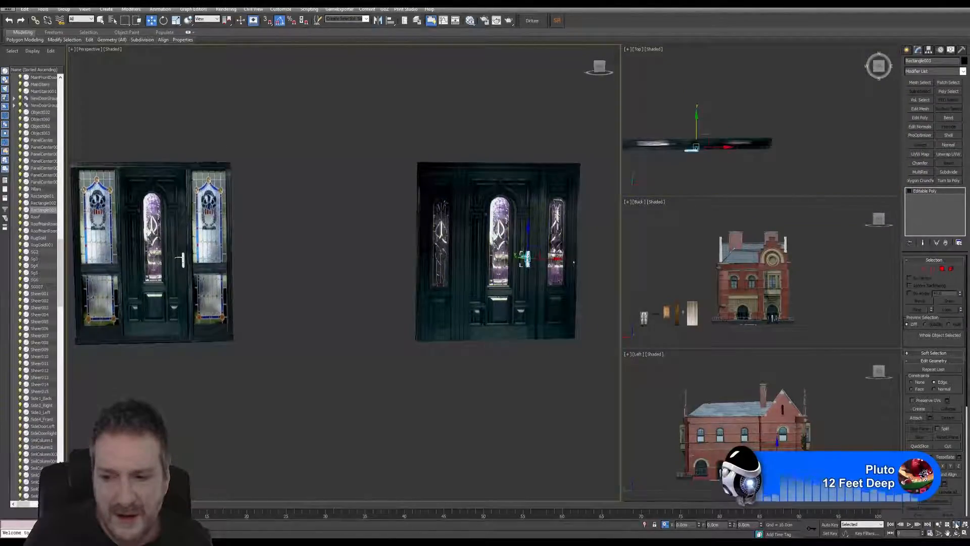
pyautogui.click(956, 525)
pyautogui.click(956, 533)
pyautogui.moveTo(379, 280); pyautogui.dragTo(338, 234)
pyautogui.press('w')
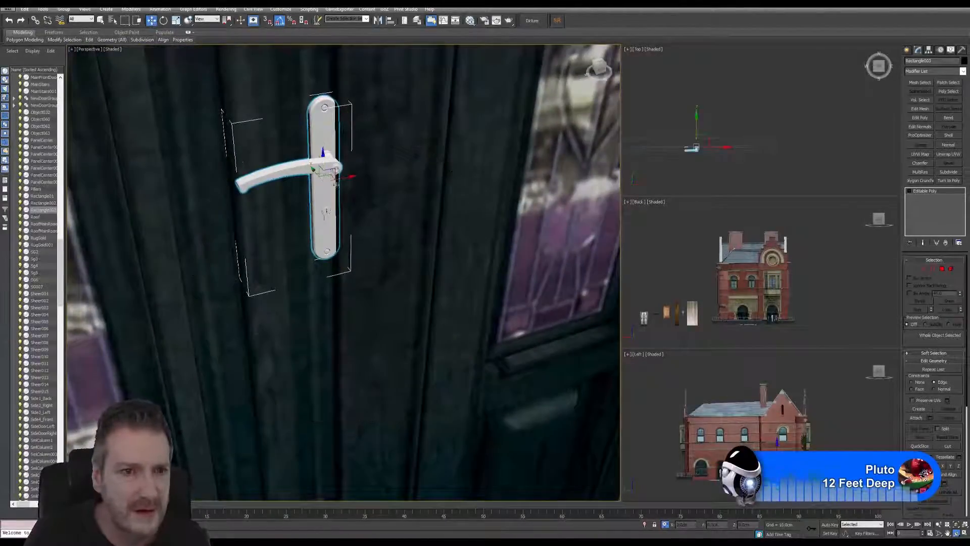
pyautogui.moveTo(349, 175); pyautogui.dragTo(403, 165)
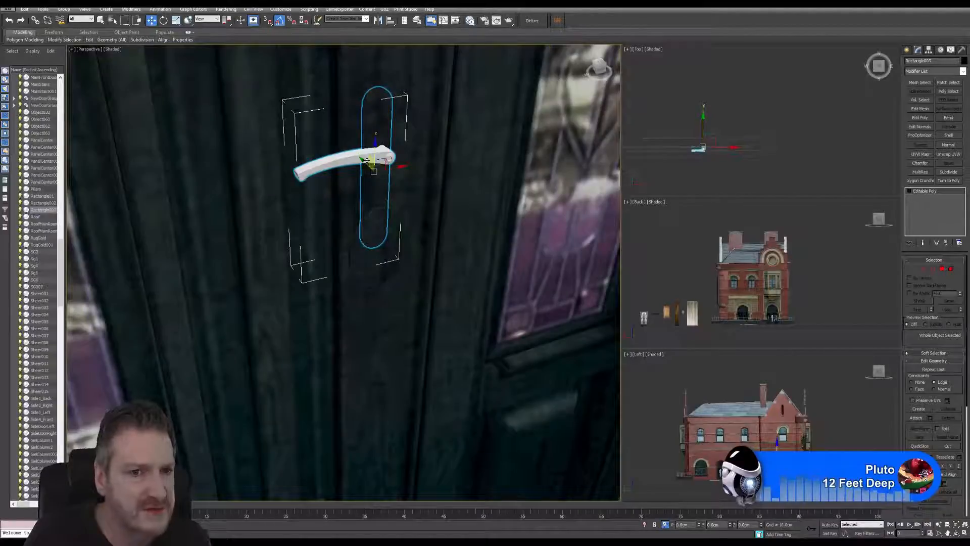
pyautogui.moveTo(363, 160); pyautogui.dragTo(440, 321)
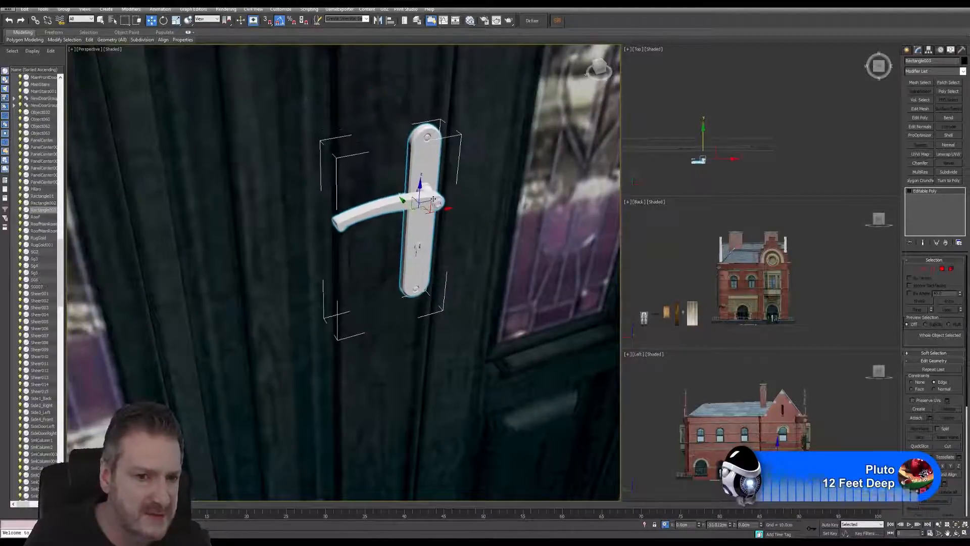
# Step: Delete the large round fitting beside the lever handle and the smaller one below it from the dark door's mesh
pyautogui.click(311, 107)
pyautogui.click(950, 270)
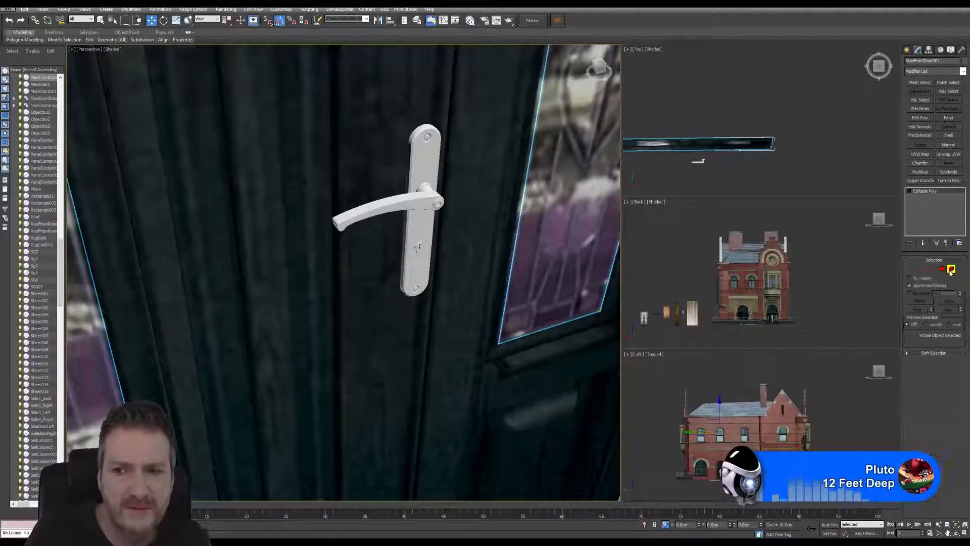
pyautogui.click(367, 260)
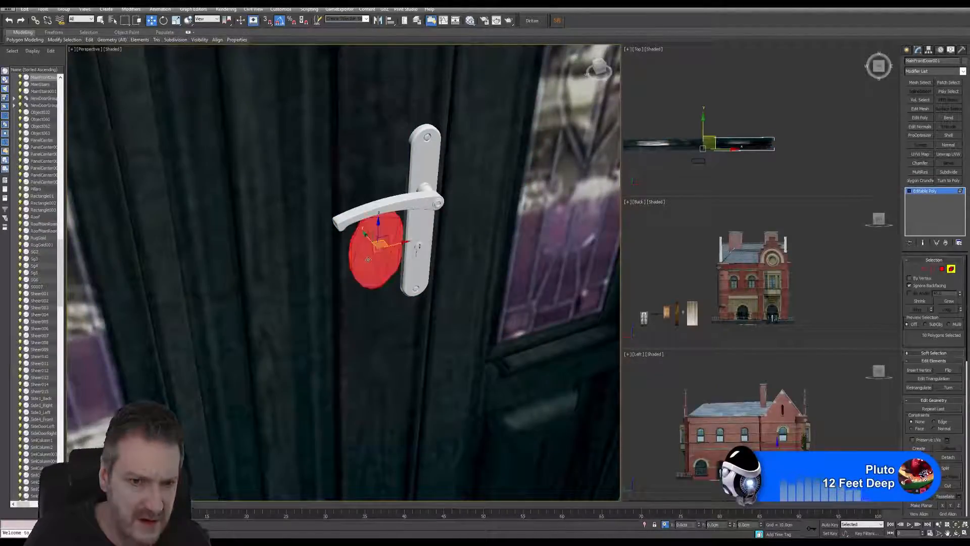
pyautogui.press('Delete')
pyautogui.click(374, 373)
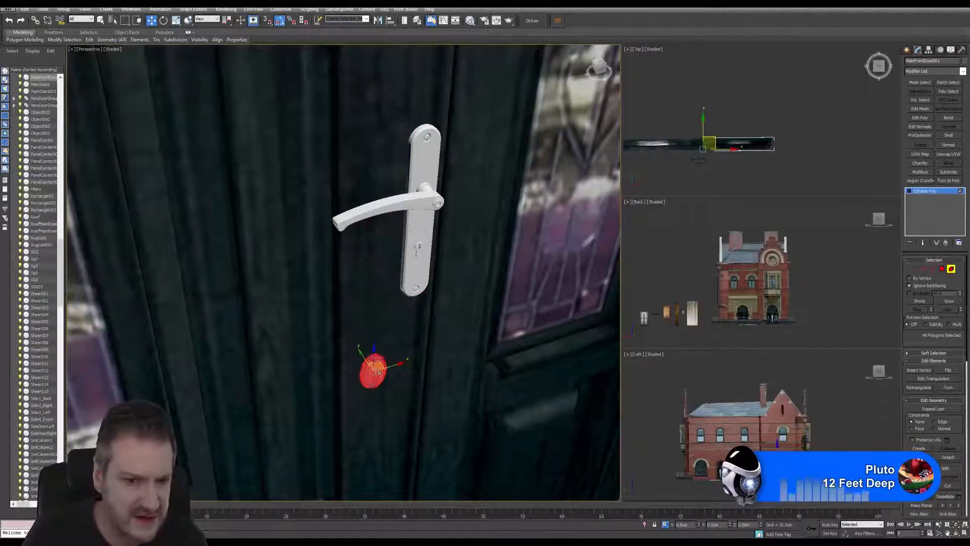
pyautogui.click(952, 270)
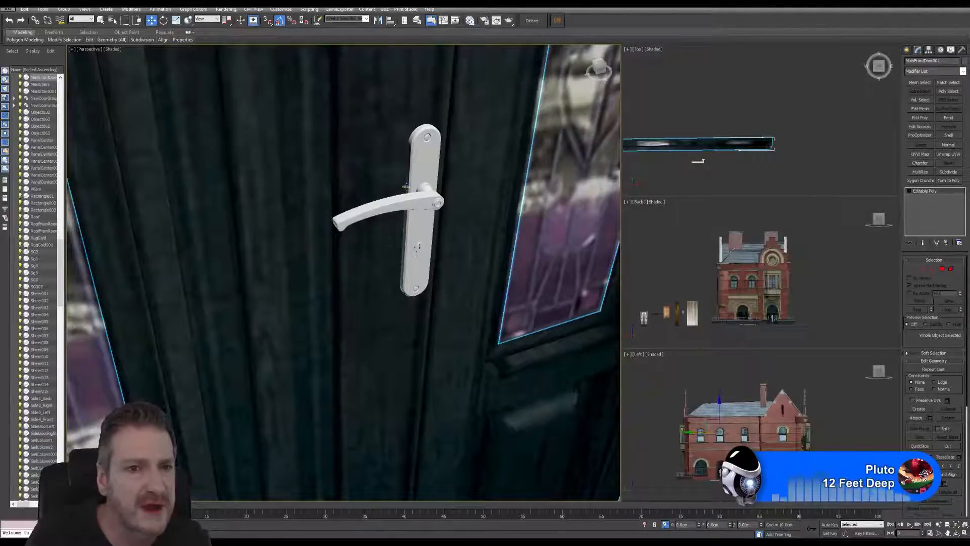
# Step: Move the lever handle back along Y until its backplate sits against the dark door, and check the fit
pyautogui.click(429, 205)
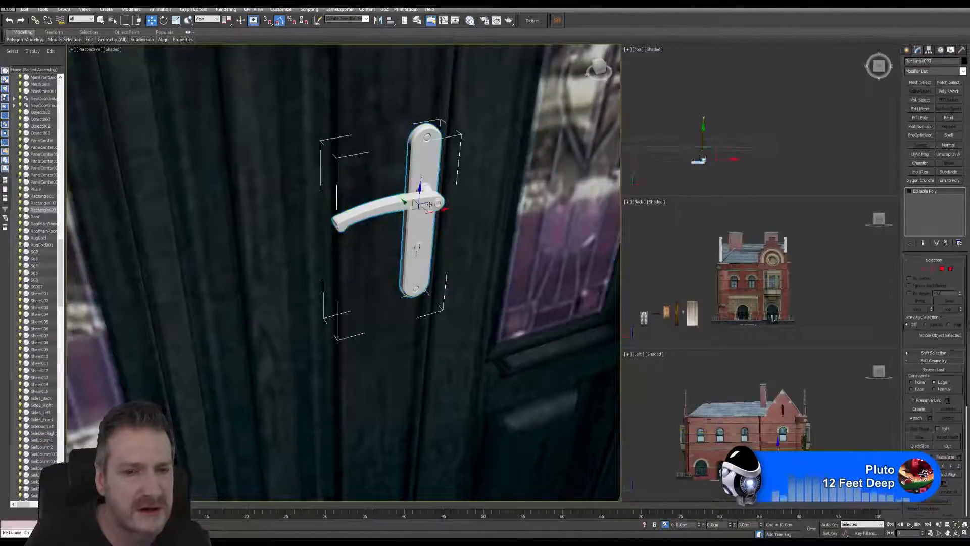
pyautogui.moveTo(405, 202); pyautogui.dragTo(347, 175)
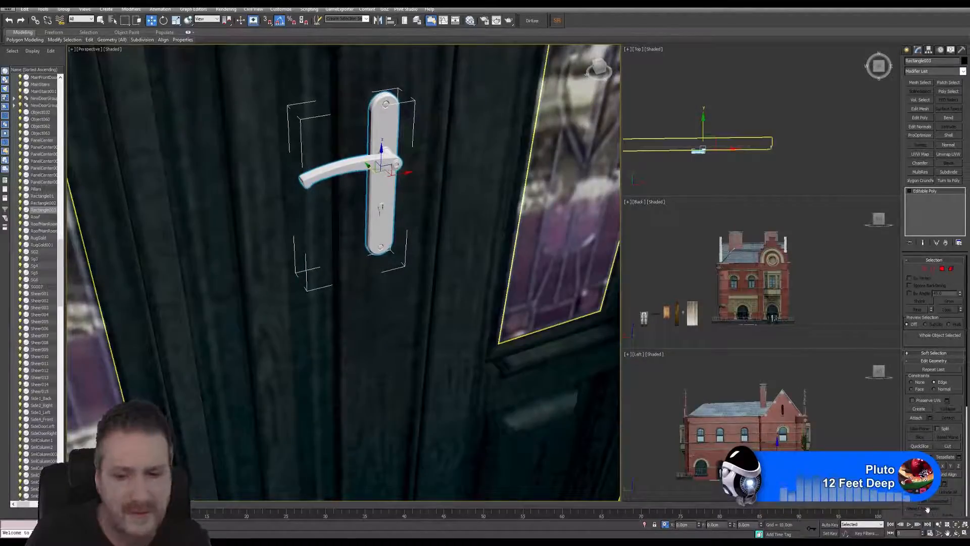
pyautogui.click(955, 533)
pyautogui.moveTo(383, 283); pyautogui.dragTo(339, 255)
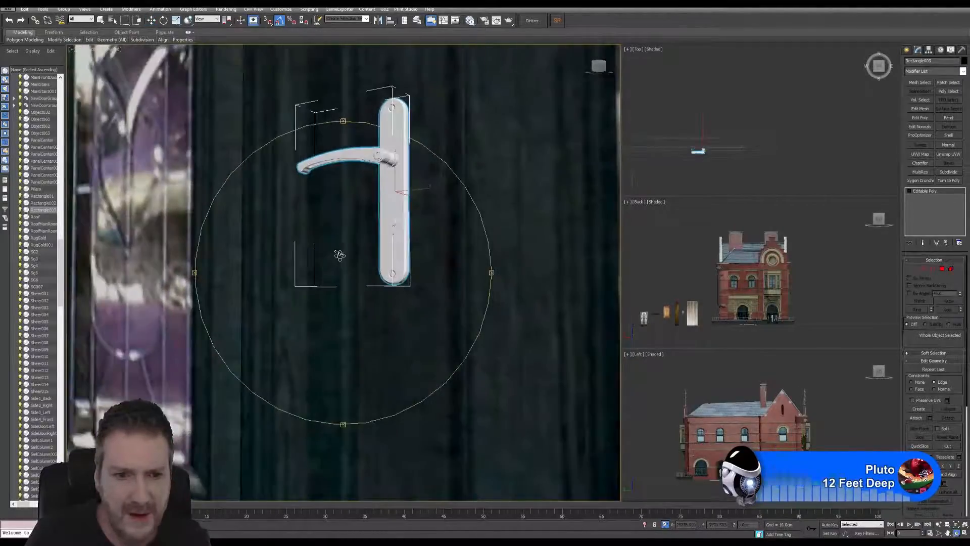
pyautogui.scroll(-10, 339, 255)
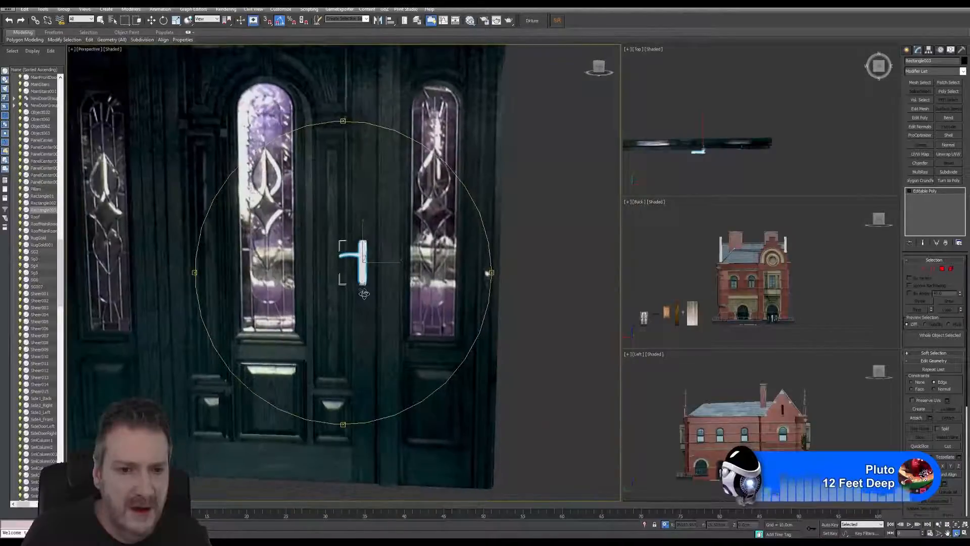
# Step: Lower the lever handle slightly along Z on the dark door and deselect it
pyautogui.scroll(-5, 366, 287)
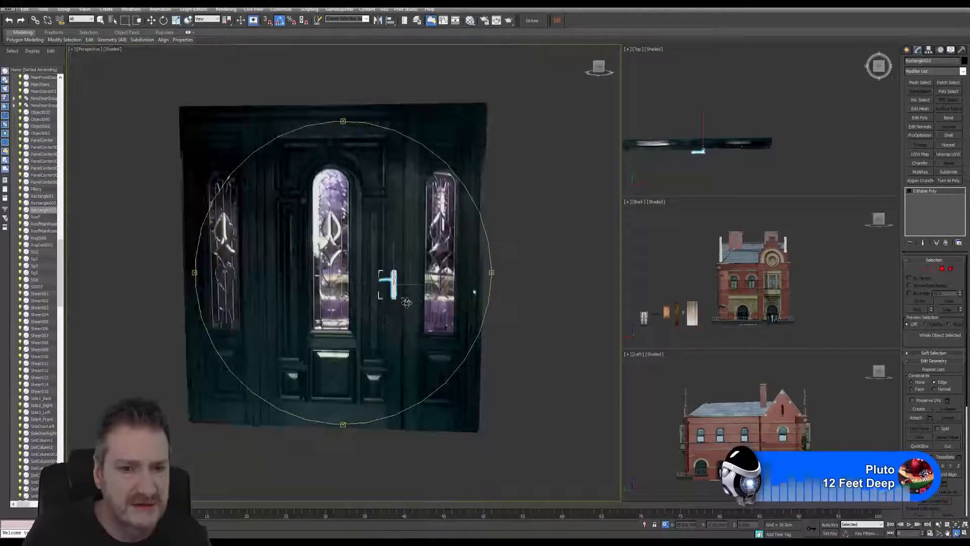
pyautogui.moveTo(406, 301); pyautogui.dragTo(420, 298)
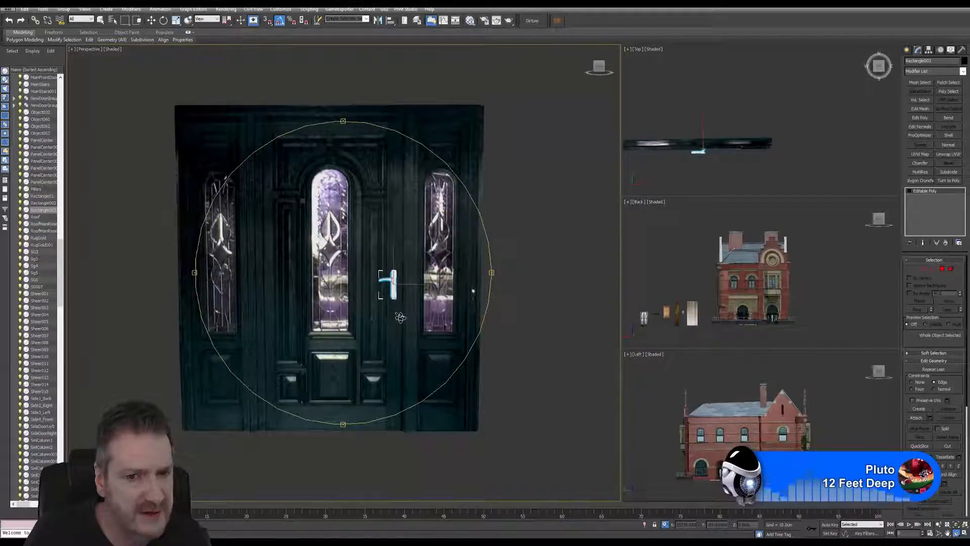
pyautogui.click(151, 20)
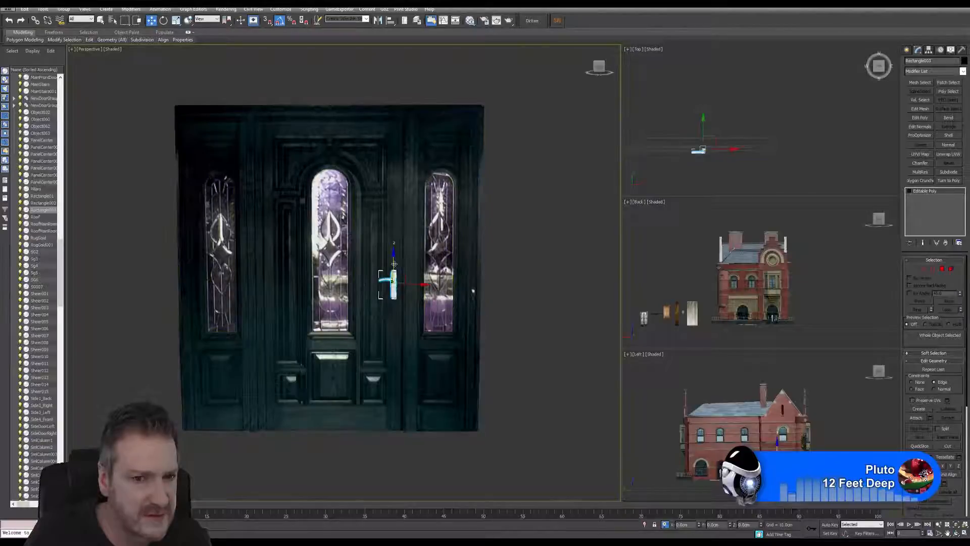
pyautogui.moveTo(393, 267); pyautogui.dragTo(393, 274)
pyautogui.click(535, 294)
# Step: Inspect the dark door from the front and back, checking the lever handle and the small fitting on the outer frame
pyautogui.moveTo(125, 275); pyautogui.dragTo(184, 271, button='middle')
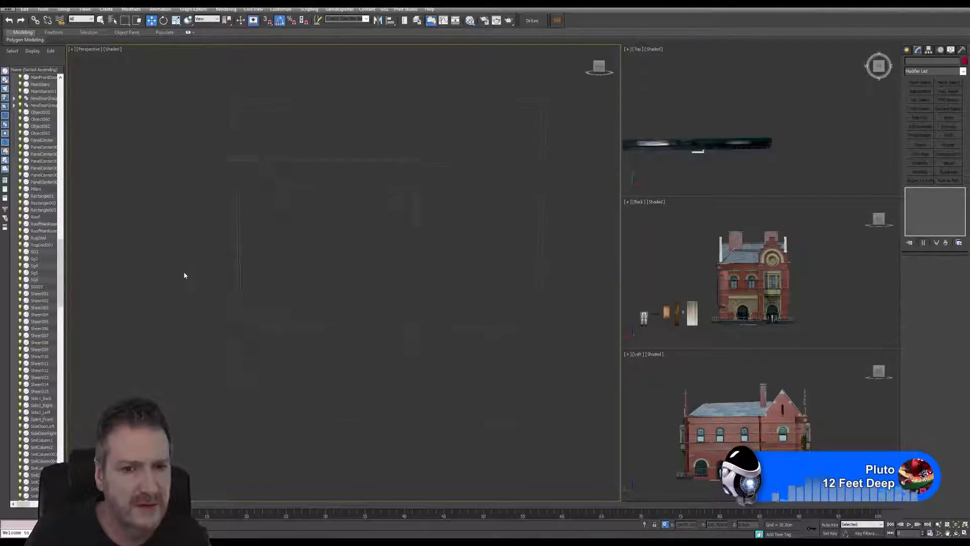
pyautogui.scroll(-3, 184, 271)
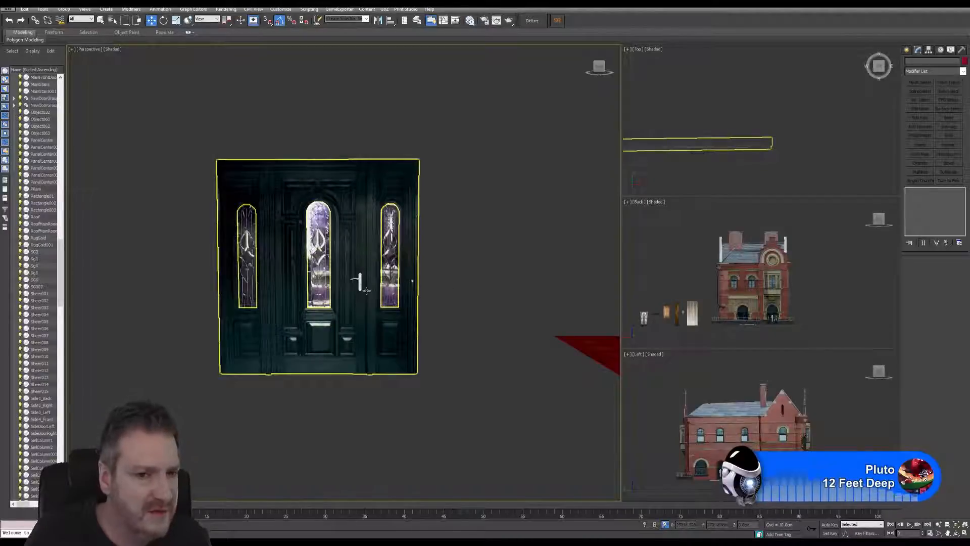
pyautogui.click(956, 532)
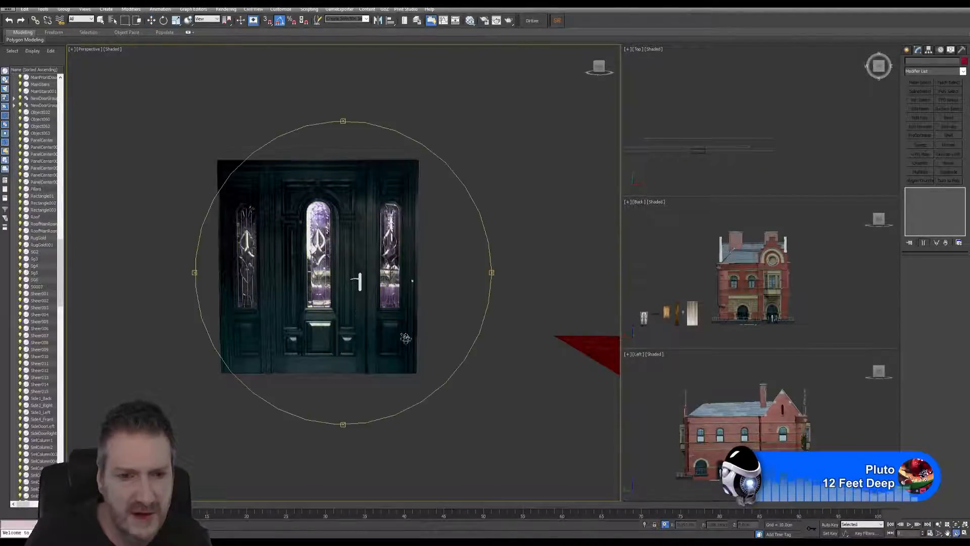
pyautogui.moveTo(343, 302); pyautogui.dragTo(425, 258)
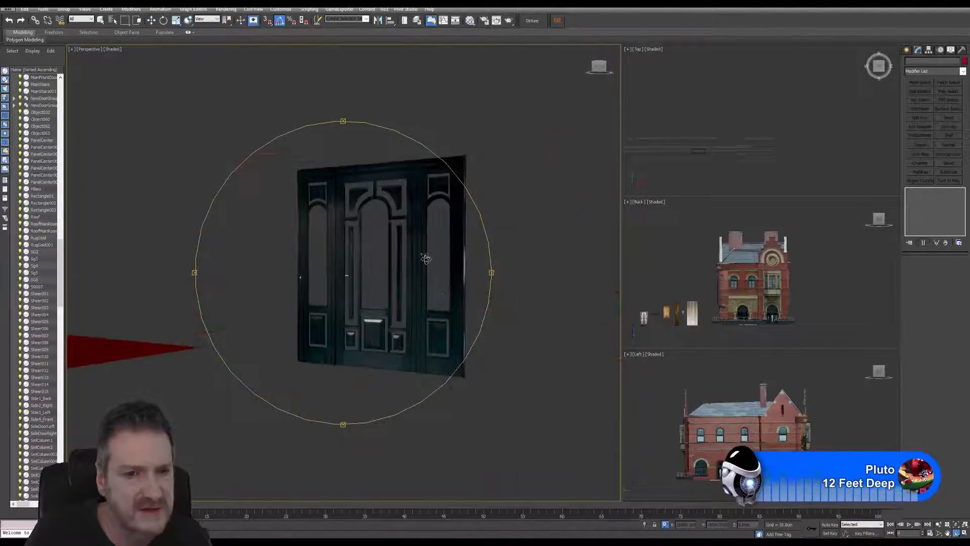
pyautogui.moveTo(367, 180); pyautogui.dragTo(424, 287)
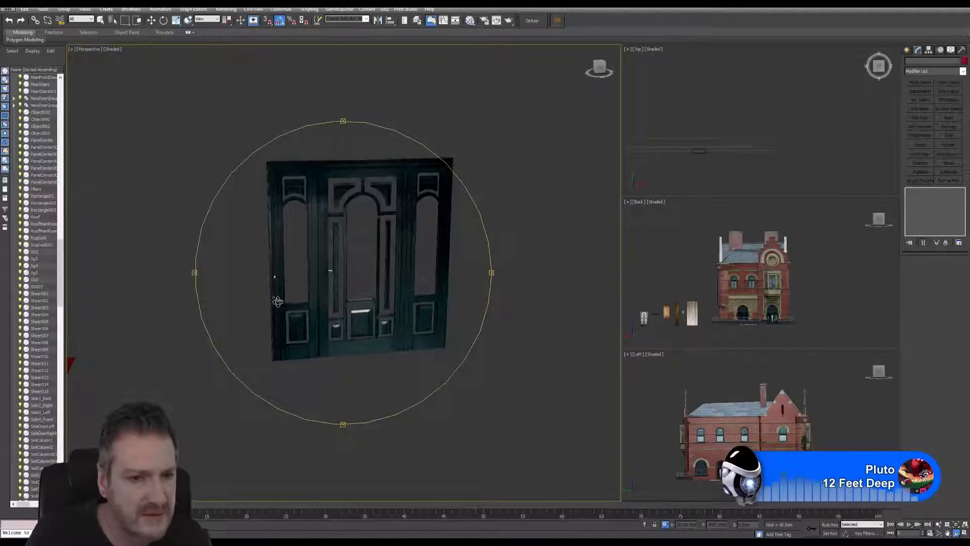
pyautogui.scroll(3, 277, 301)
pyautogui.scroll(-3, 283, 299)
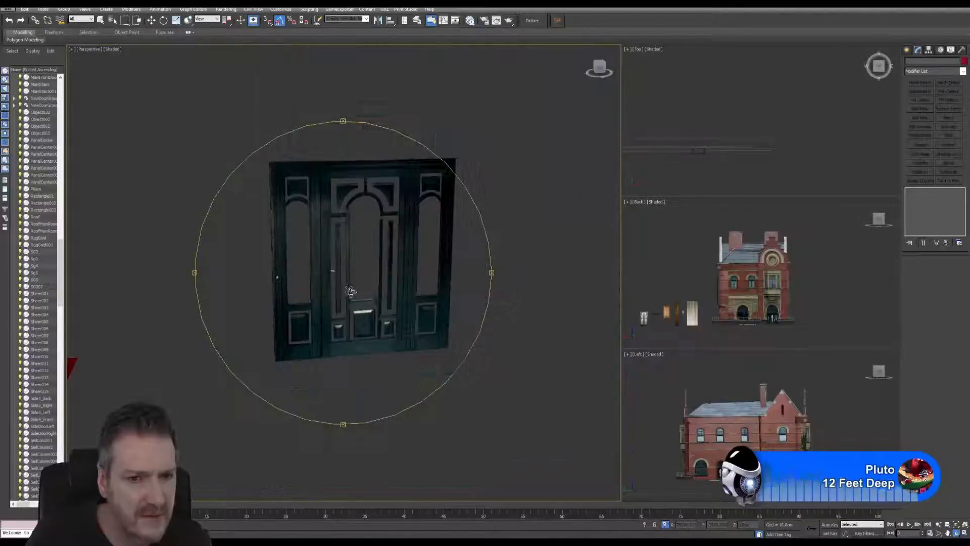
pyautogui.moveTo(350, 291); pyautogui.dragTo(419, 296)
pyautogui.scroll(4, 420, 295)
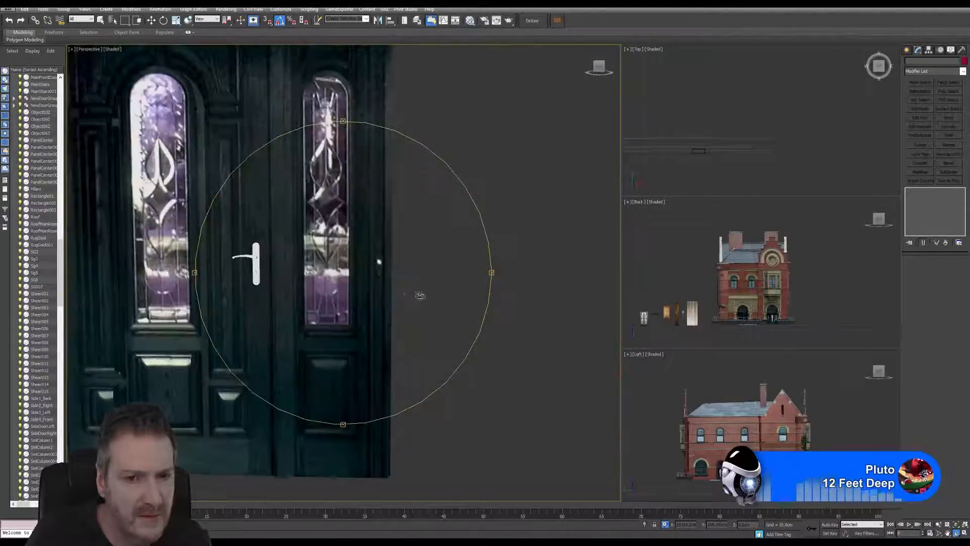
pyautogui.scroll(2, 408, 294)
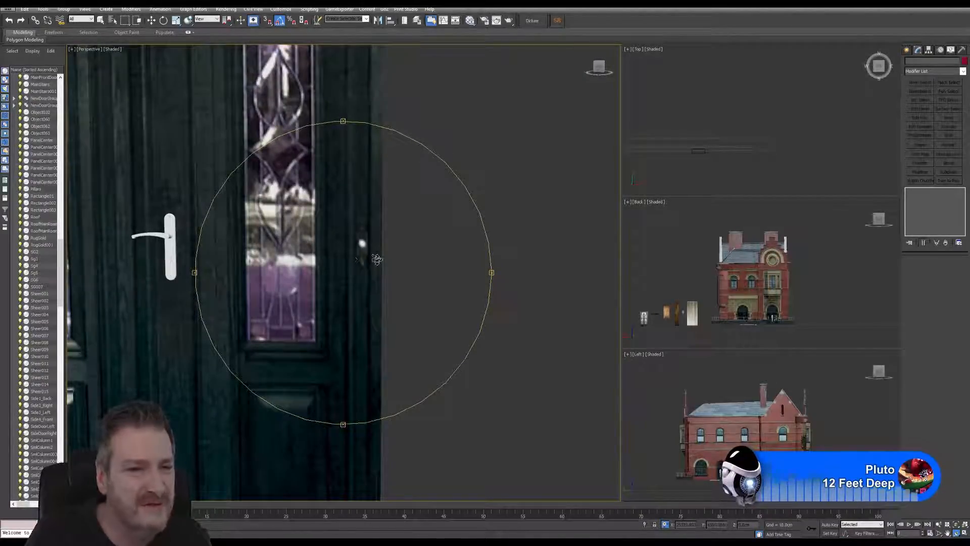
pyautogui.moveTo(329, 304); pyautogui.dragTo(344, 306)
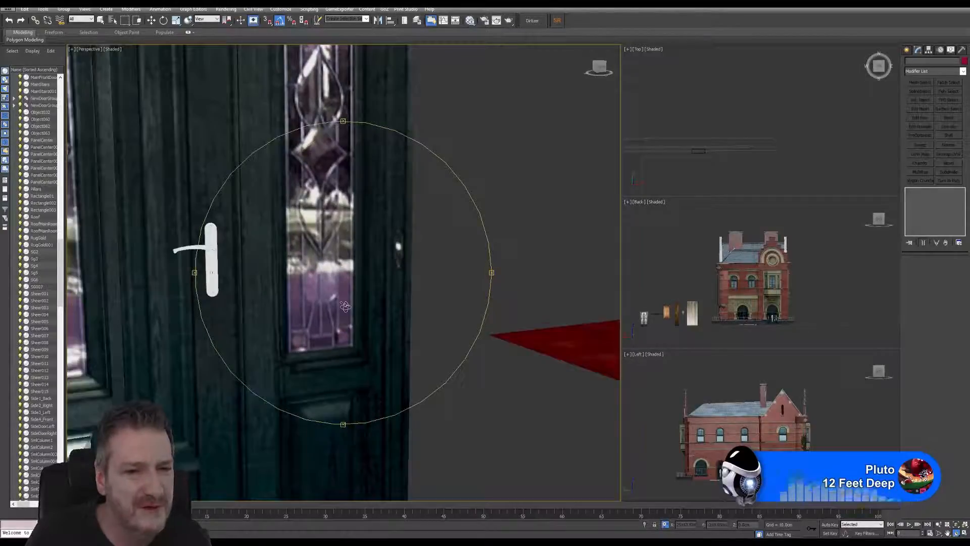
# Step: Compare the lever handles on both front doors and view the doors among the other laid-out parts
pyautogui.scroll(-4, 345, 315)
pyautogui.moveTo(344, 327); pyautogui.dragTo(423, 321, button='middle')
pyautogui.scroll(-3, 423, 321)
pyautogui.moveTo(337, 311); pyautogui.dragTo(436, 316, button='middle')
pyautogui.scroll(-3, 347, 318)
pyautogui.moveTo(282, 303); pyautogui.dragTo(361, 294, button='middle')
pyautogui.moveTo(361, 294); pyautogui.dragTo(312, 295)
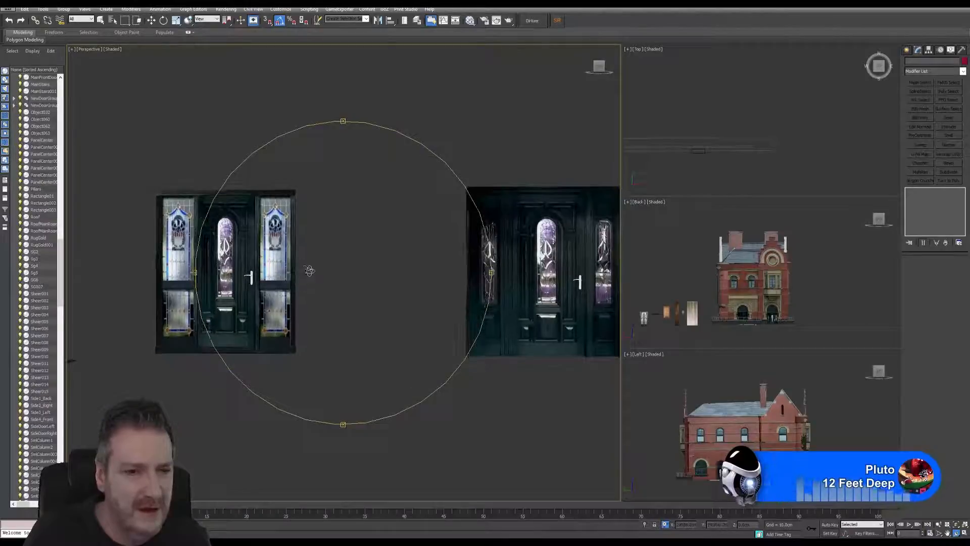
pyautogui.moveTo(309, 271); pyautogui.dragTo(404, 274, button='middle')
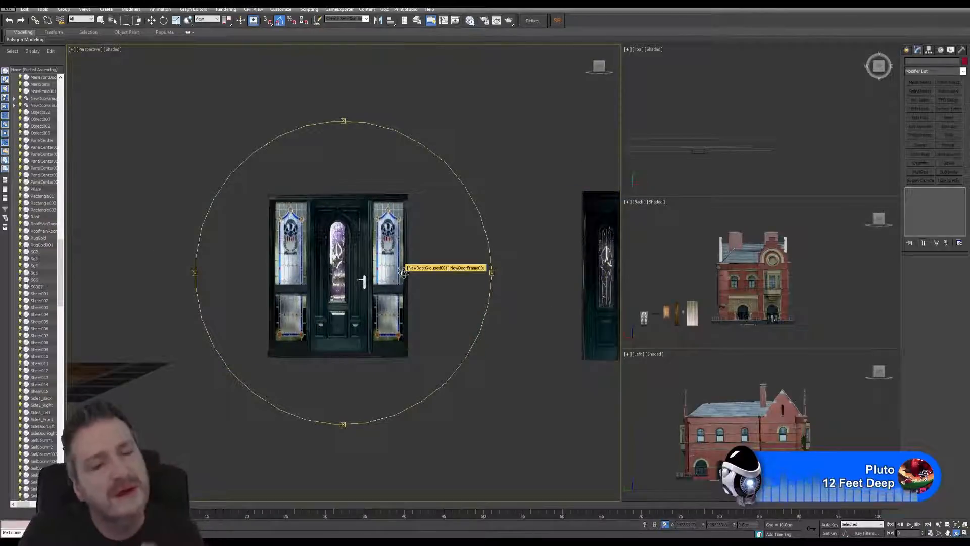
pyautogui.scroll(-4, 393, 291)
pyautogui.moveTo(393, 294); pyautogui.dragTo(511, 304)
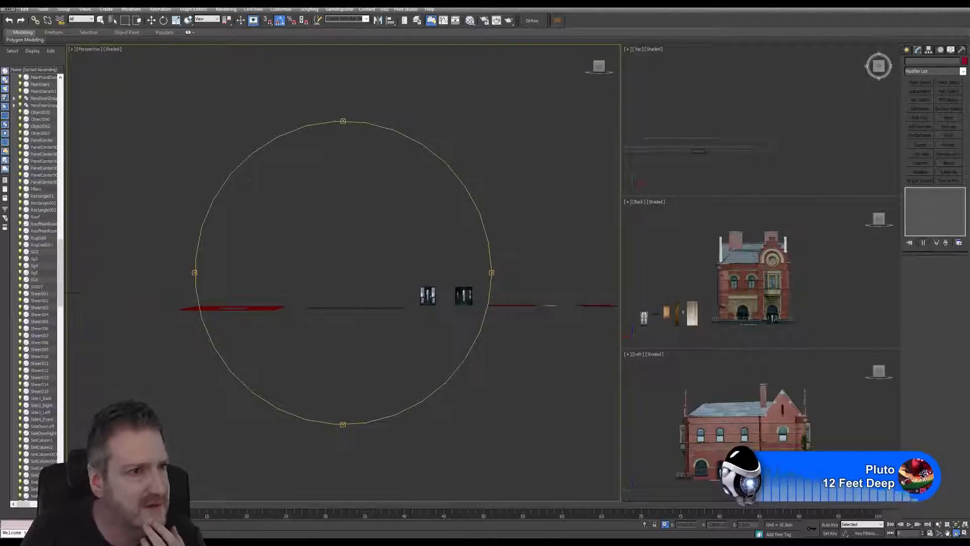
pyautogui.click(8, 9)
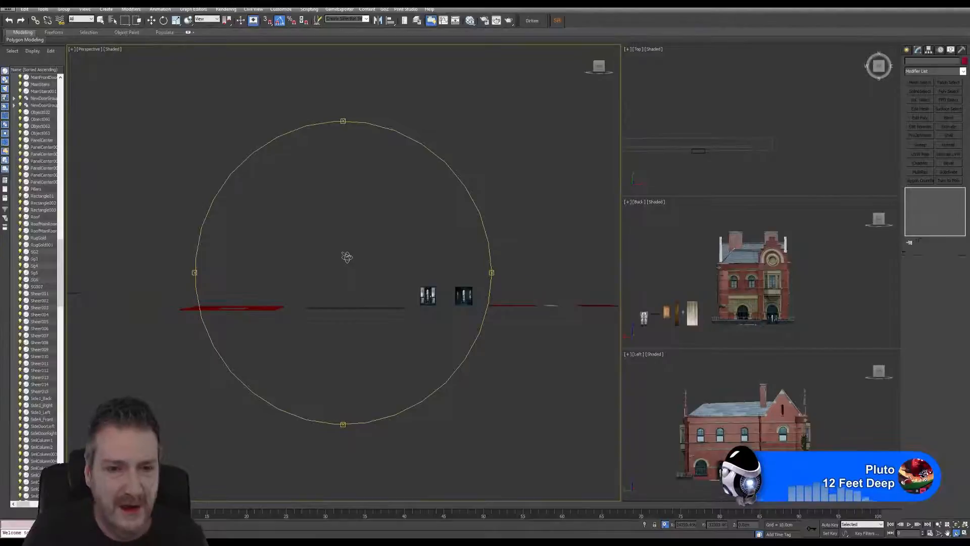
# Step: Examine the whole building from its front corner, including the slate roof and chimneys
pyautogui.moveTo(346, 257); pyautogui.dragTo(386, 269)
pyautogui.moveTo(315, 297); pyautogui.dragTo(417, 298)
pyautogui.moveTo(280, 367); pyautogui.dragTo(357, 349)
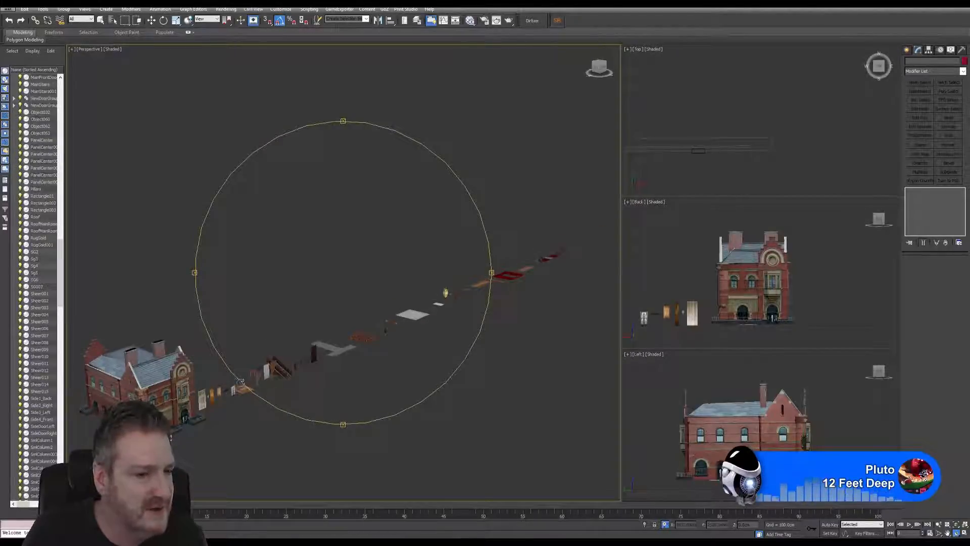
pyautogui.moveTo(266, 308); pyautogui.dragTo(335, 282, button='middle')
pyautogui.scroll(5, 253, 348)
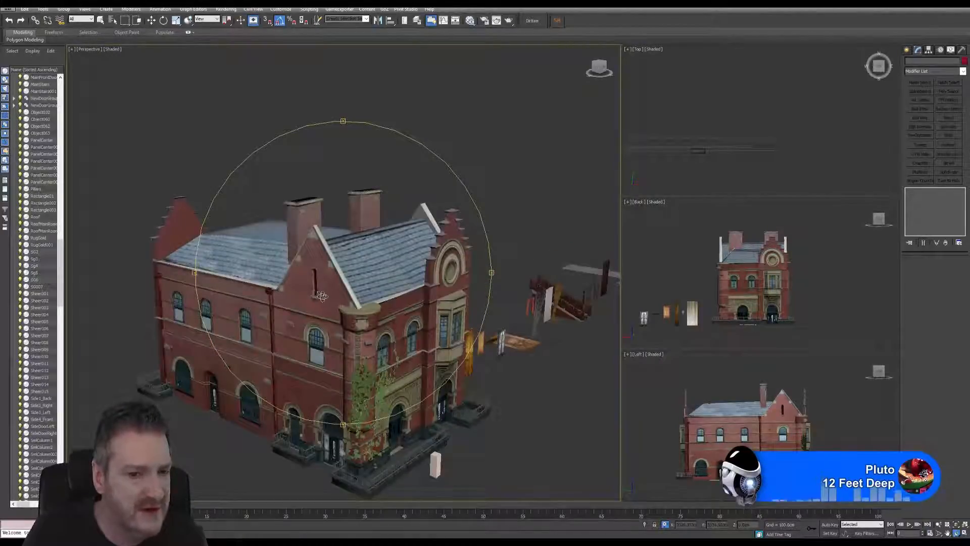
pyautogui.moveTo(318, 295); pyautogui.dragTo(400, 286)
pyautogui.scroll(3, 368, 286)
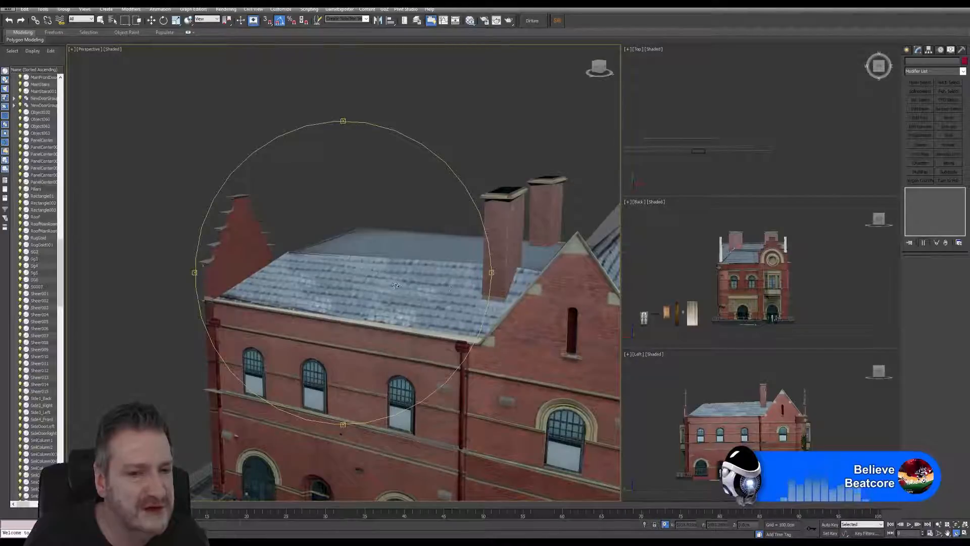
# Step: Examine the brick side wall, its drainpipe, stone bands and arched windows up close
pyautogui.moveTo(420, 303); pyautogui.dragTo(311, 200)
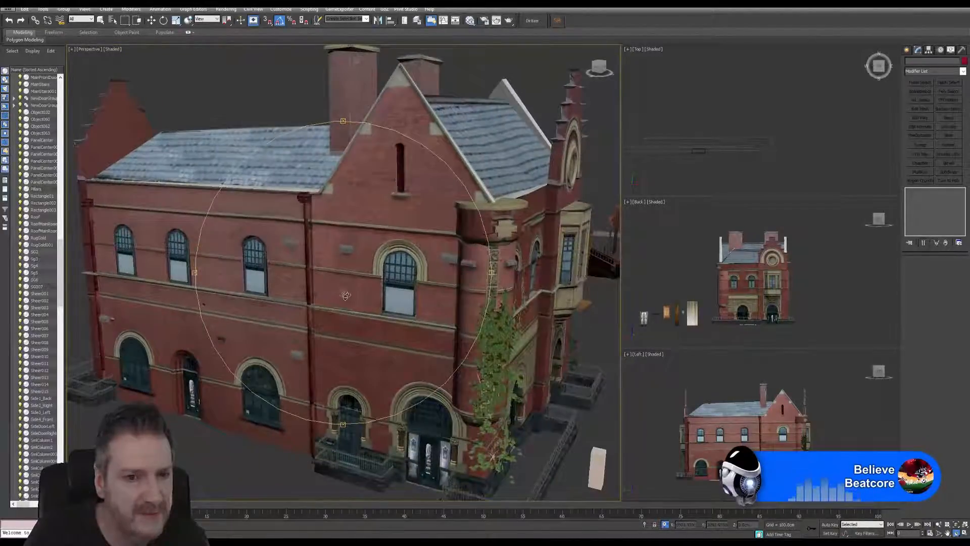
pyautogui.moveTo(346, 295); pyautogui.dragTo(338, 295)
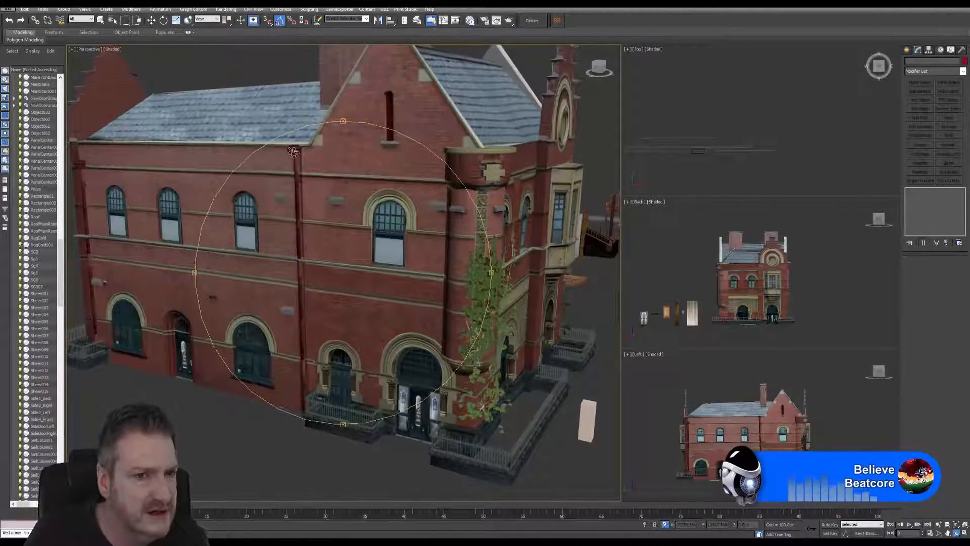
pyautogui.moveTo(293, 224); pyautogui.dragTo(321, 235)
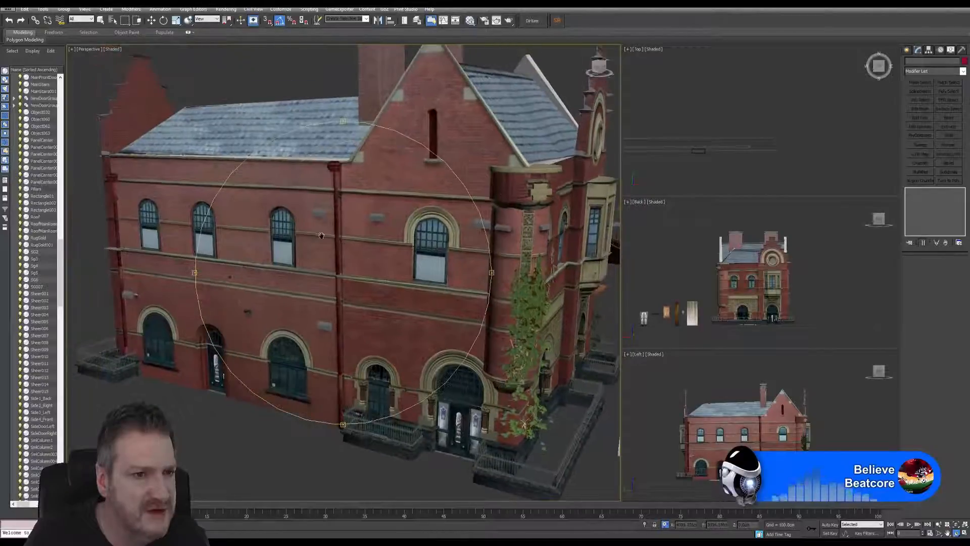
pyautogui.scroll(3, 205, 192)
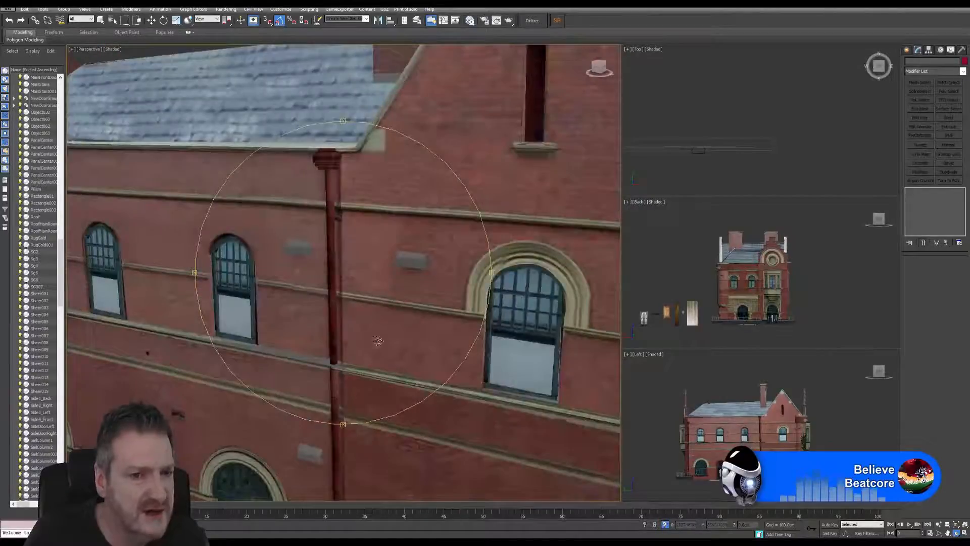
pyautogui.moveTo(378, 340); pyautogui.dragTo(375, 277)
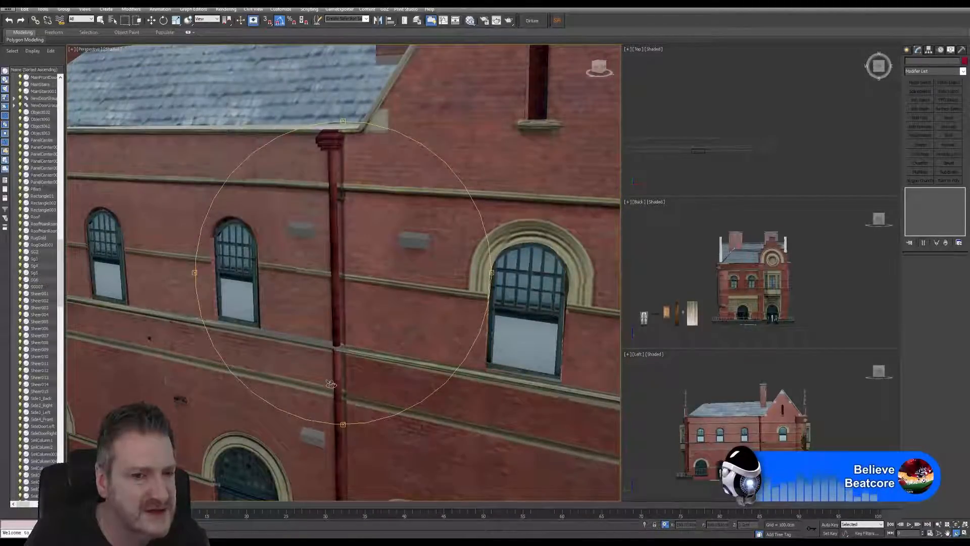
pyautogui.moveTo(347, 331); pyautogui.dragTo(310, 276)
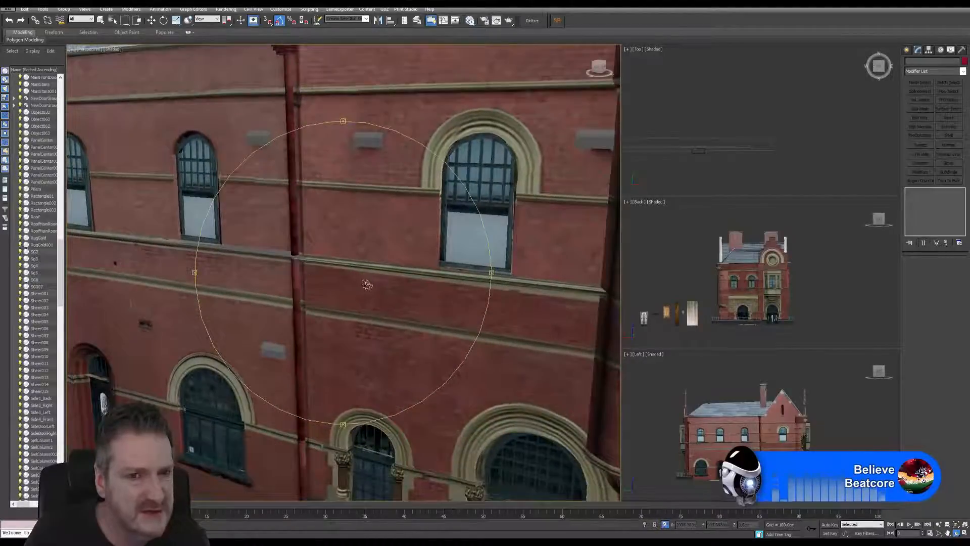
pyautogui.moveTo(367, 285); pyautogui.dragTo(318, 293, button='middle')
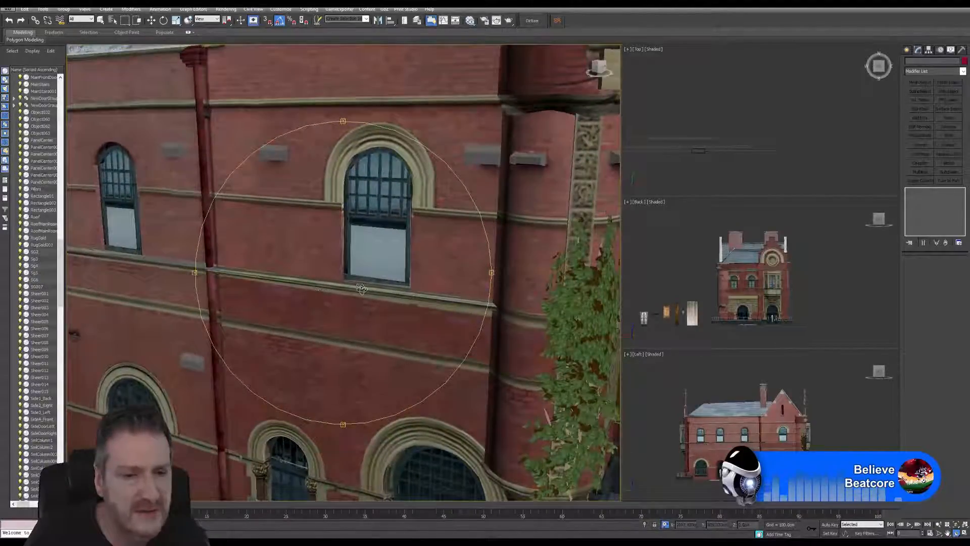
pyautogui.scroll(-5, 362, 288)
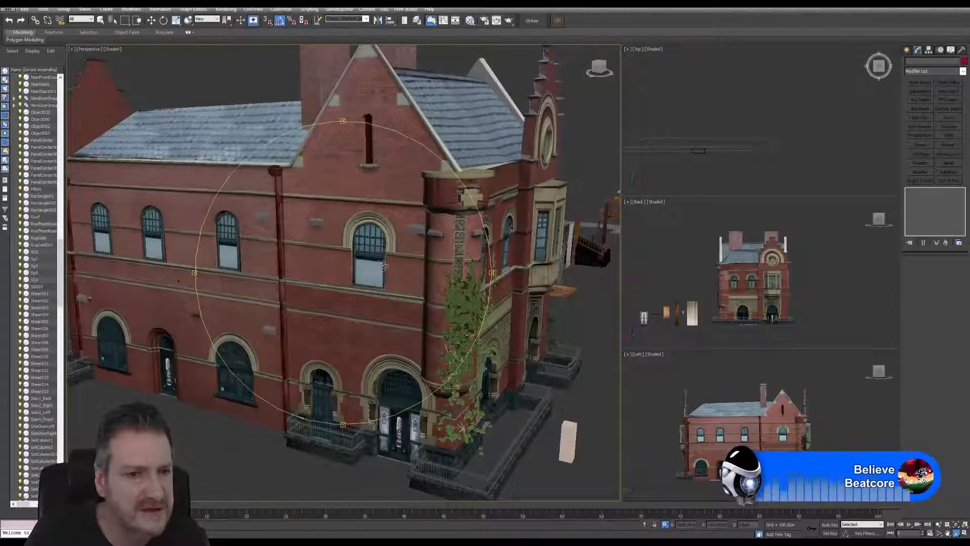
# Step: Open the Slate Material Editor and sample the material from the building's brick side wall
pyautogui.click(101, 19)
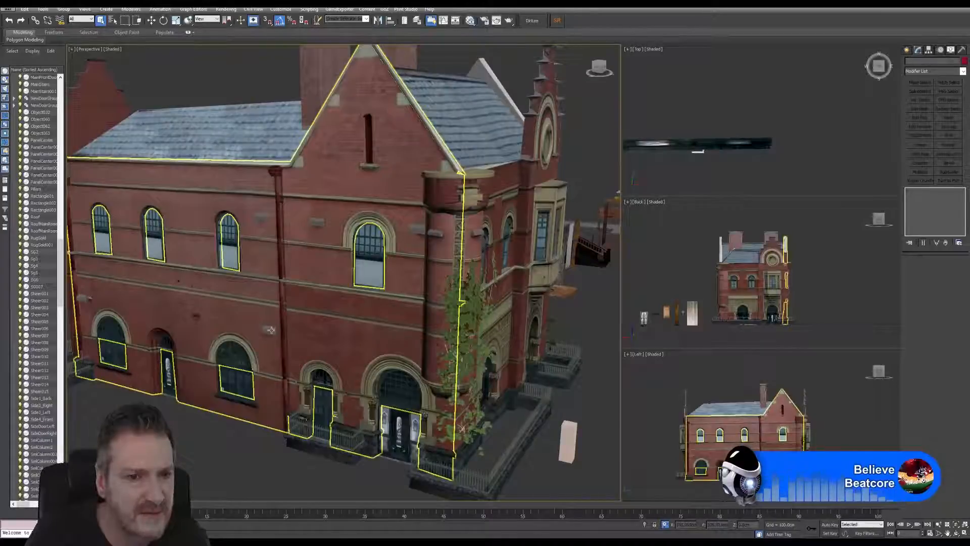
pyautogui.scroll(5, 270, 330)
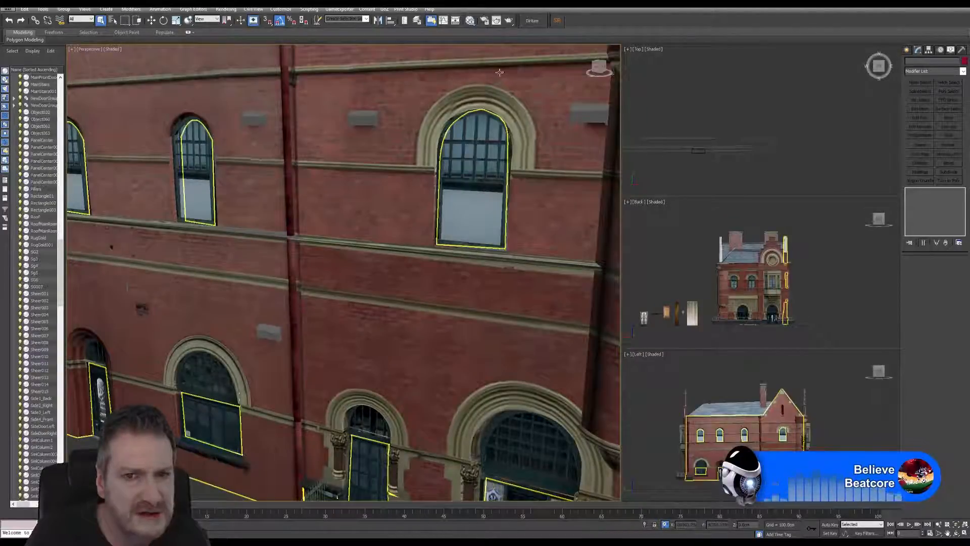
pyautogui.moveTo(512, 151); pyautogui.dragTo(448, 96, button='middle')
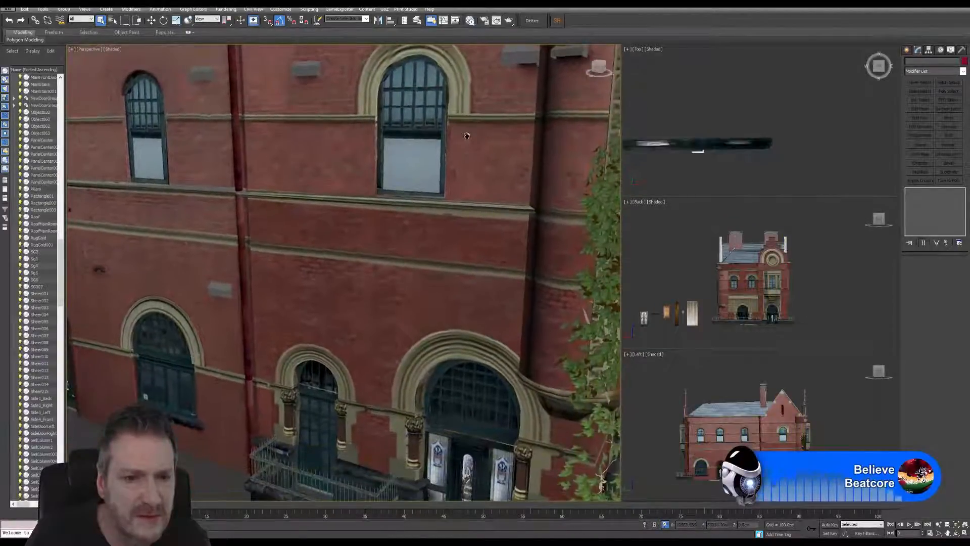
pyautogui.click(470, 20)
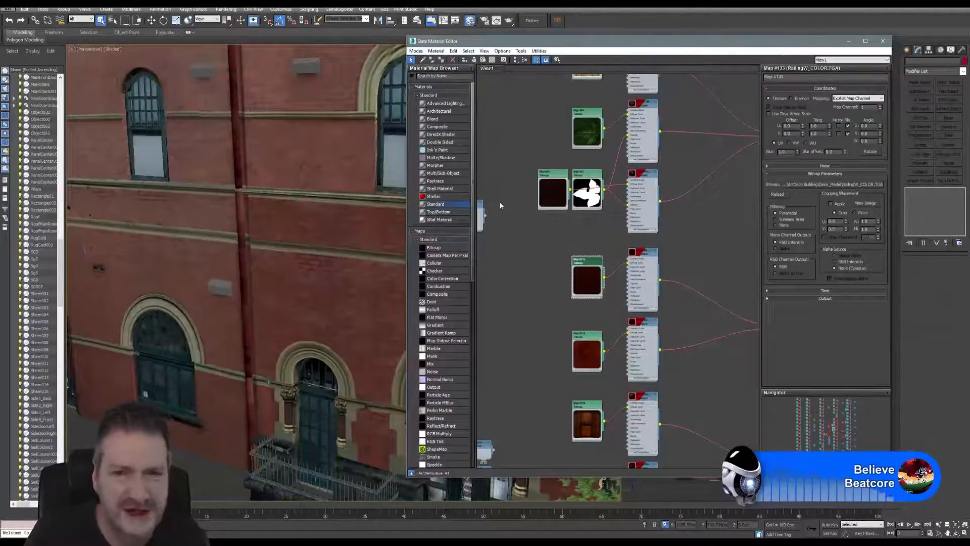
pyautogui.moveTo(509, 153); pyautogui.dragTo(559, 156, button='middle')
pyautogui.scroll(-5, 553, 174)
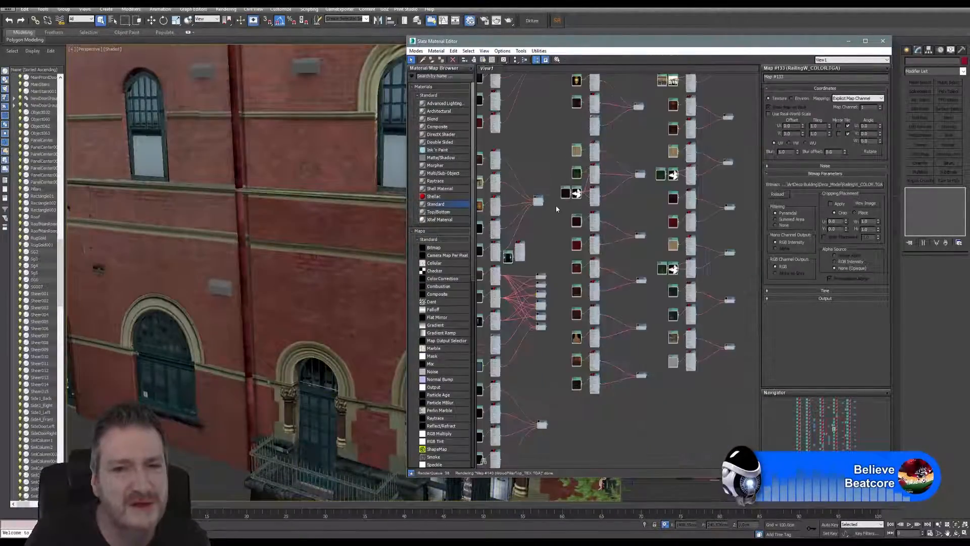
pyautogui.scroll(3, 544, 208)
pyautogui.scroll(2, 545, 208)
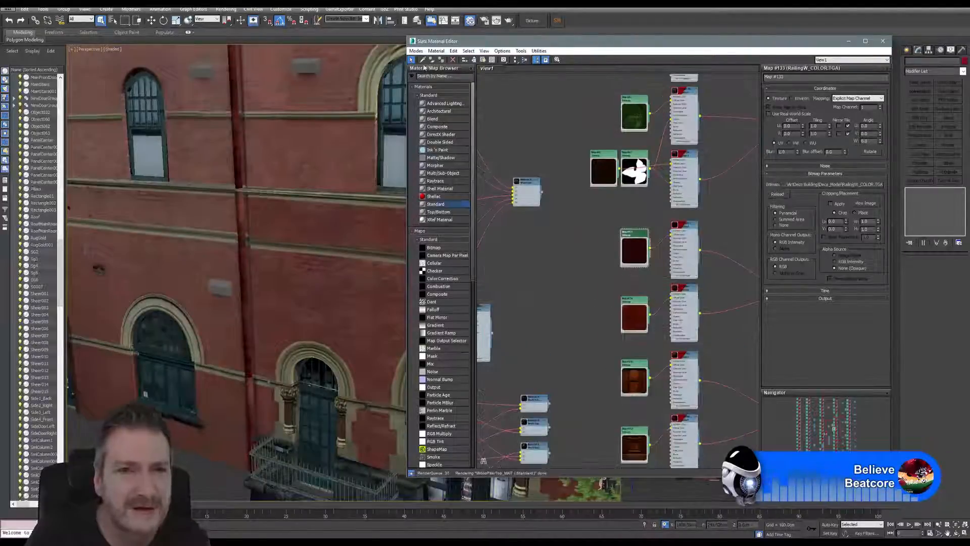
pyautogui.click(423, 59)
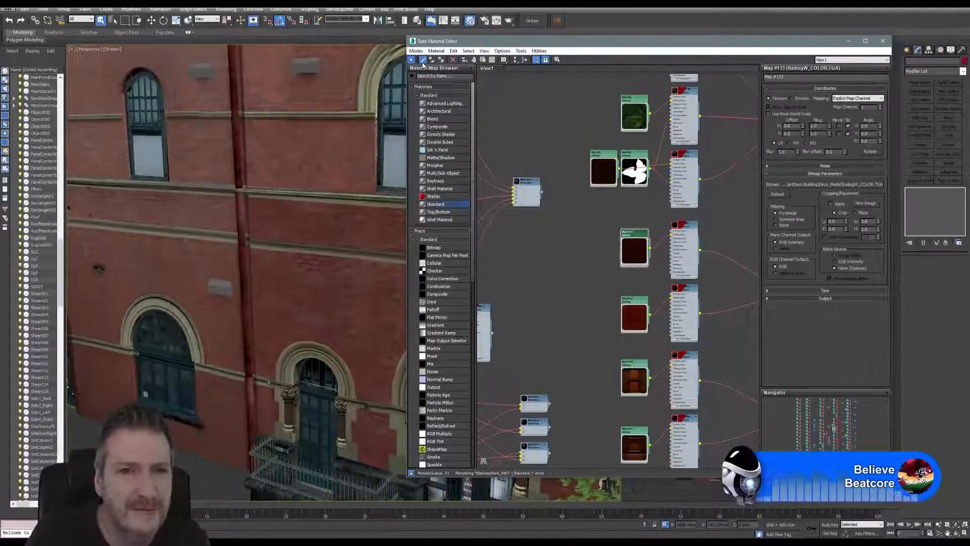
pyautogui.click(212, 281)
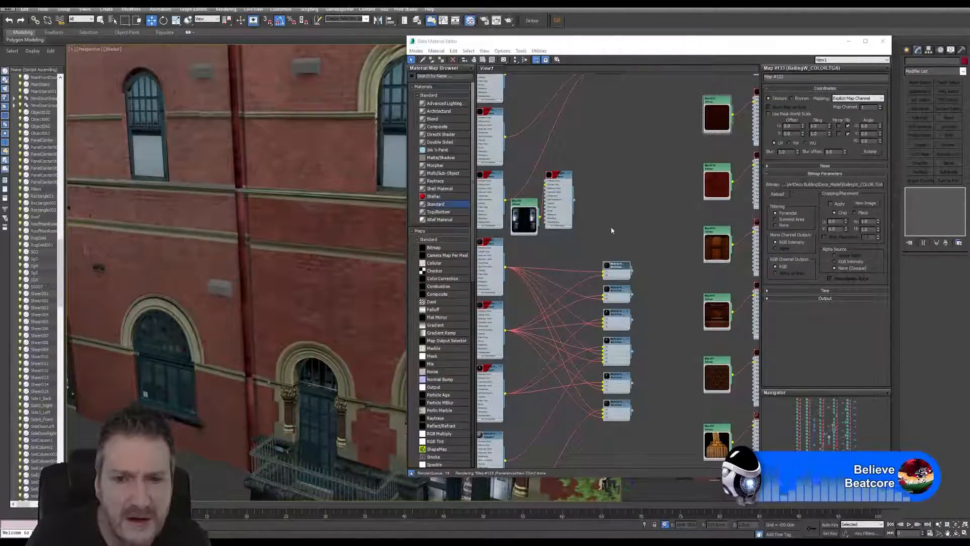
# Step: Look through the material node graph and sample the material from the plain grey block on the brick side wall
pyautogui.moveTo(588, 240); pyautogui.dragTo(658, 234, button='middle')
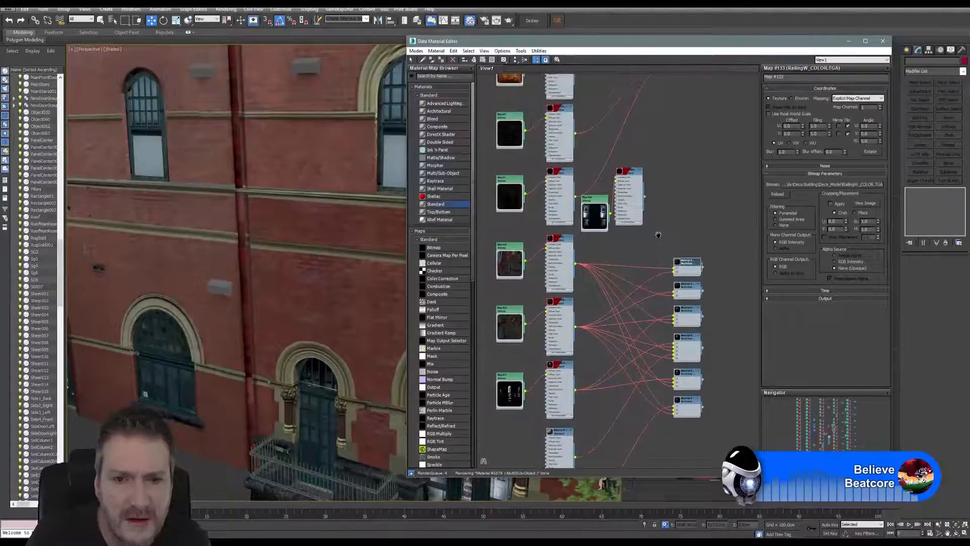
pyautogui.scroll(2, 538, 295)
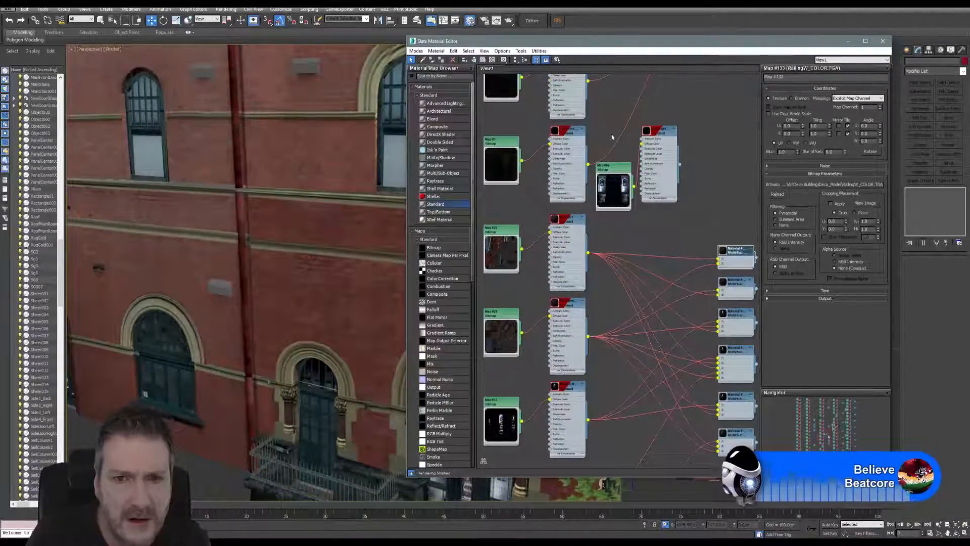
pyautogui.moveTo(611, 137); pyautogui.dragTo(676, 180, button='middle')
pyautogui.scroll(-2, 565, 345)
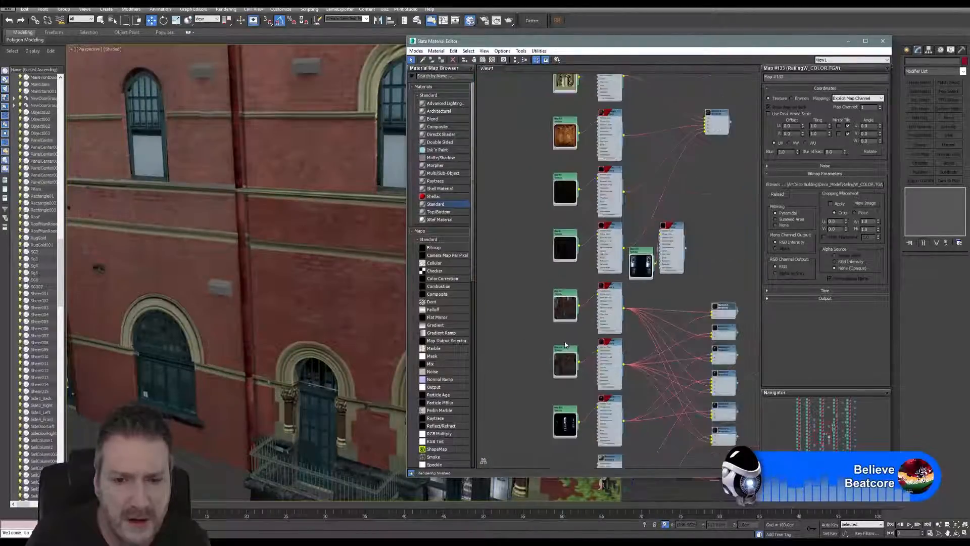
pyautogui.scroll(-3, 565, 345)
pyautogui.scroll(2, 565, 345)
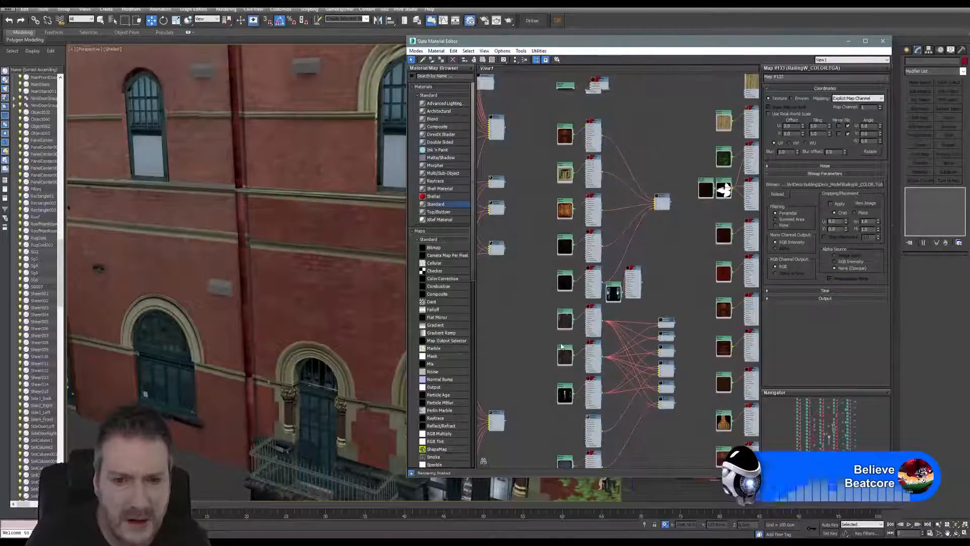
pyautogui.click(423, 59)
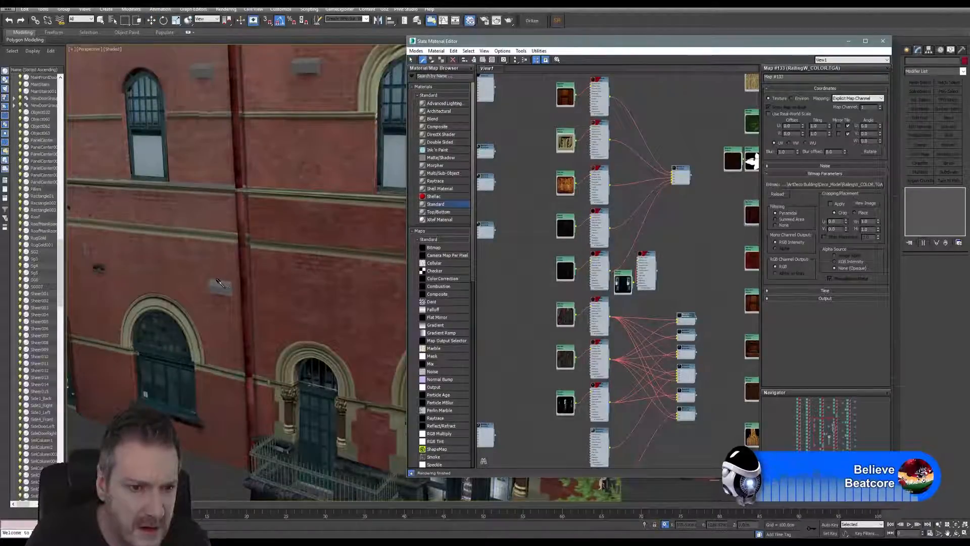
pyautogui.click(224, 287)
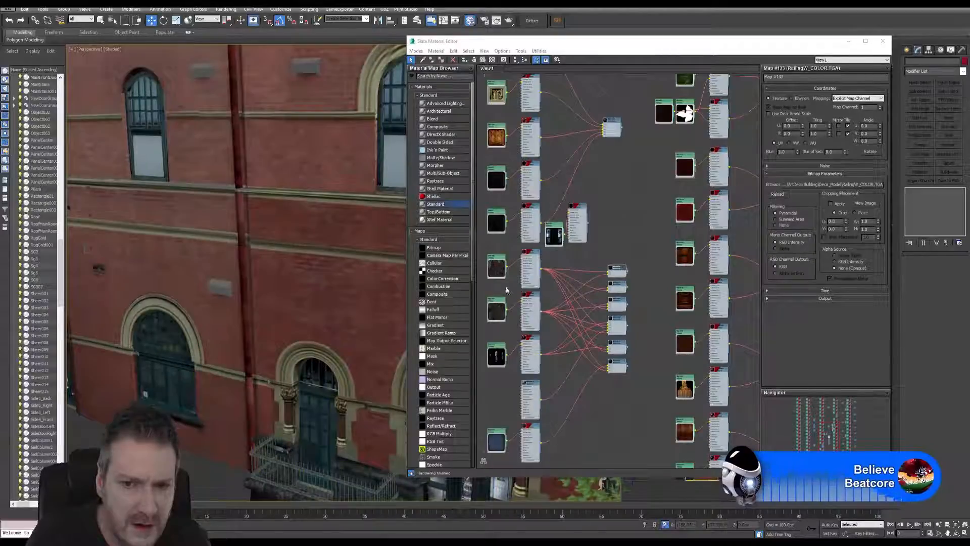
# Step: Locate the untextured grey Standard material feeding the Multi/Sub-Object materials and open its parameters
pyautogui.scroll(1, 506, 290)
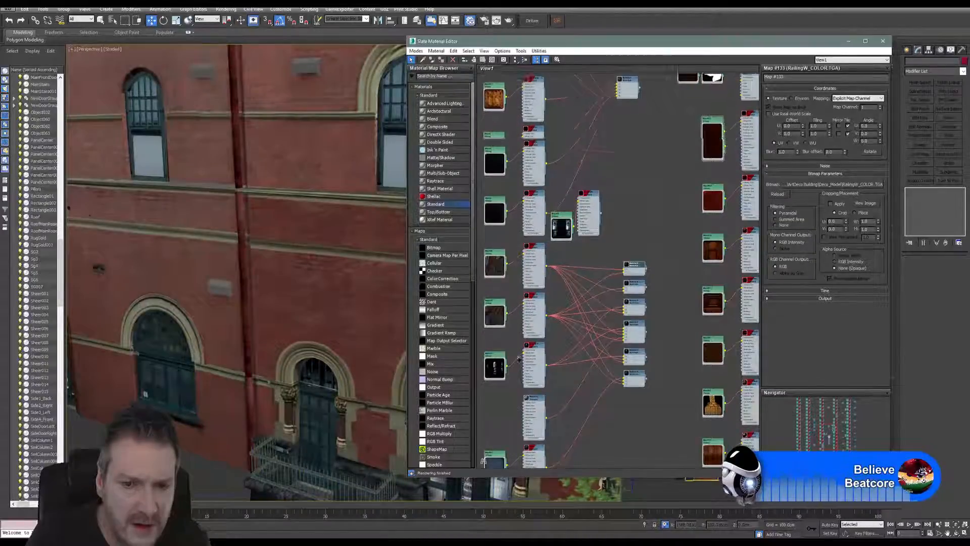
pyautogui.scroll(5, 516, 406)
pyautogui.scroll(-5, 510, 284)
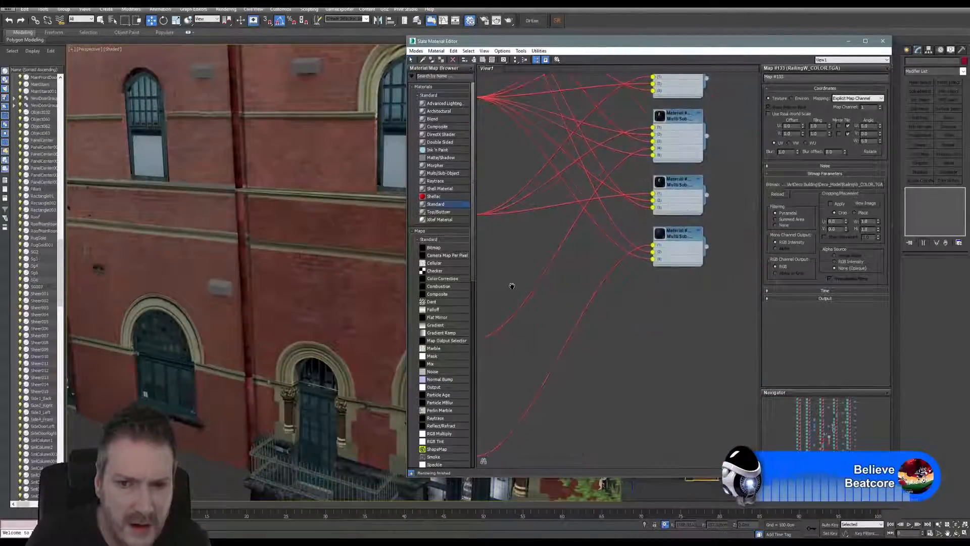
pyautogui.scroll(5, 617, 253)
pyautogui.click(552, 264)
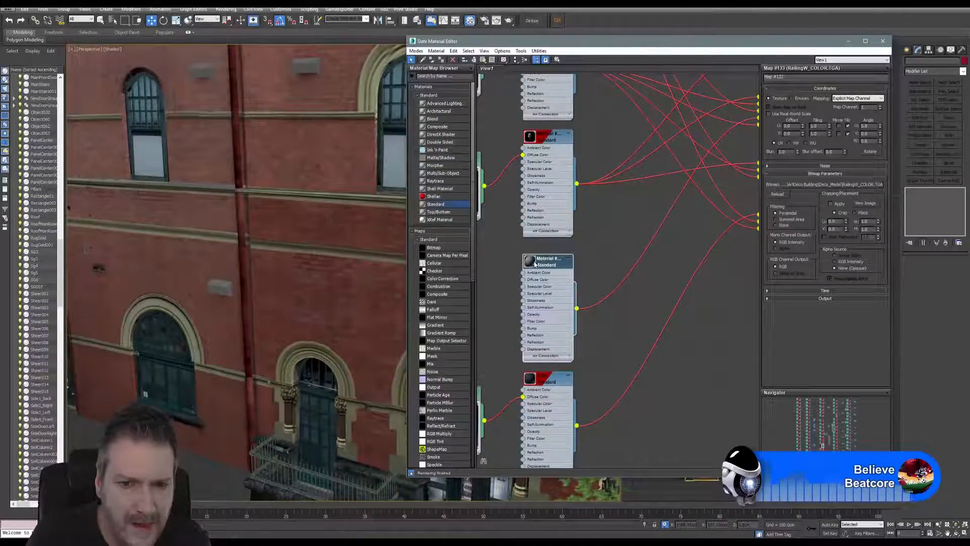
pyautogui.click(530, 262)
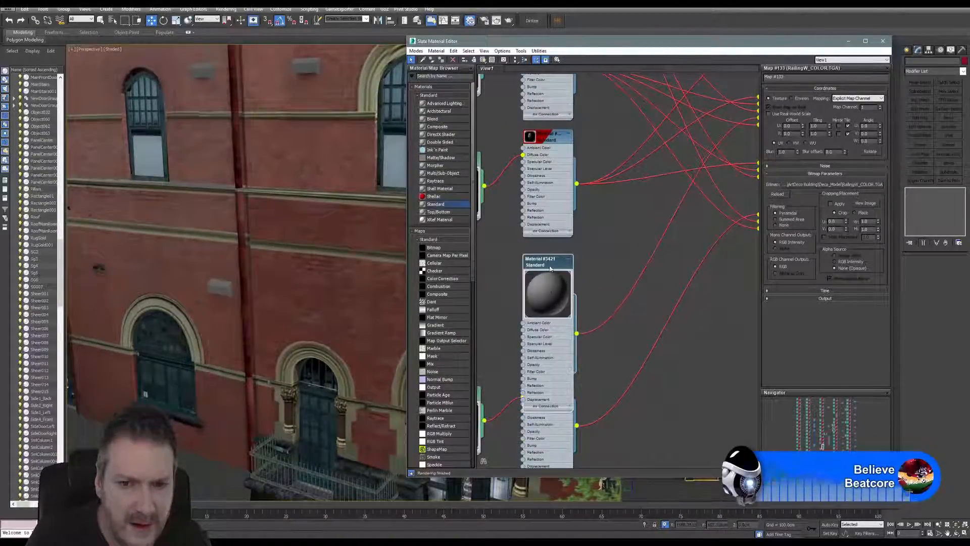
pyautogui.click(540, 289)
pyautogui.doubleClick(539, 261)
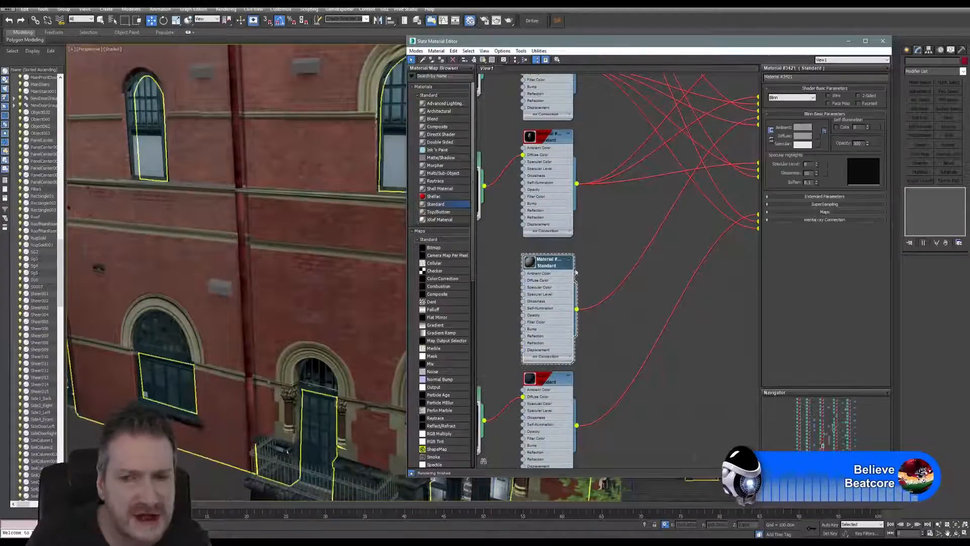
# Step: Try a light green diffuse colour on Material #3421 to test which parts of the building use it
pyautogui.click(799, 137)
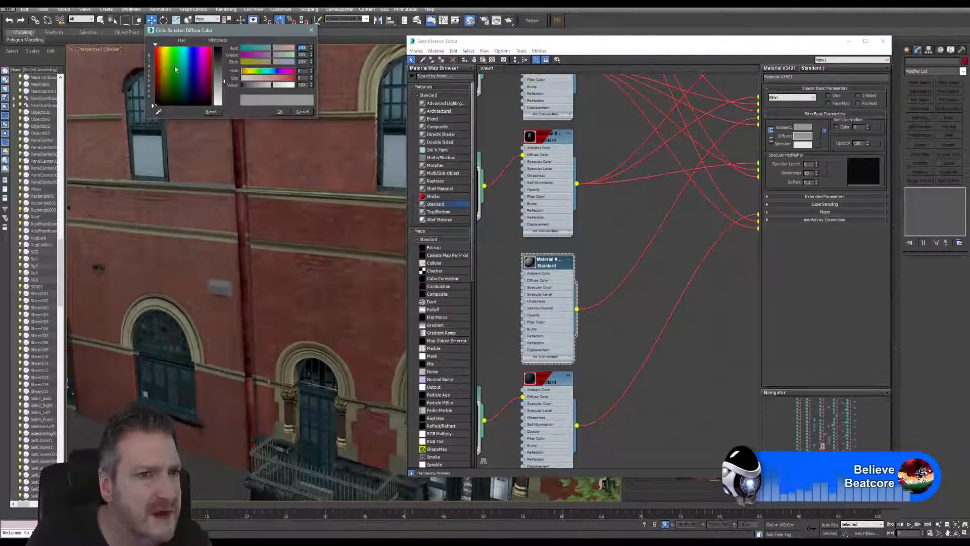
pyautogui.click(175, 66)
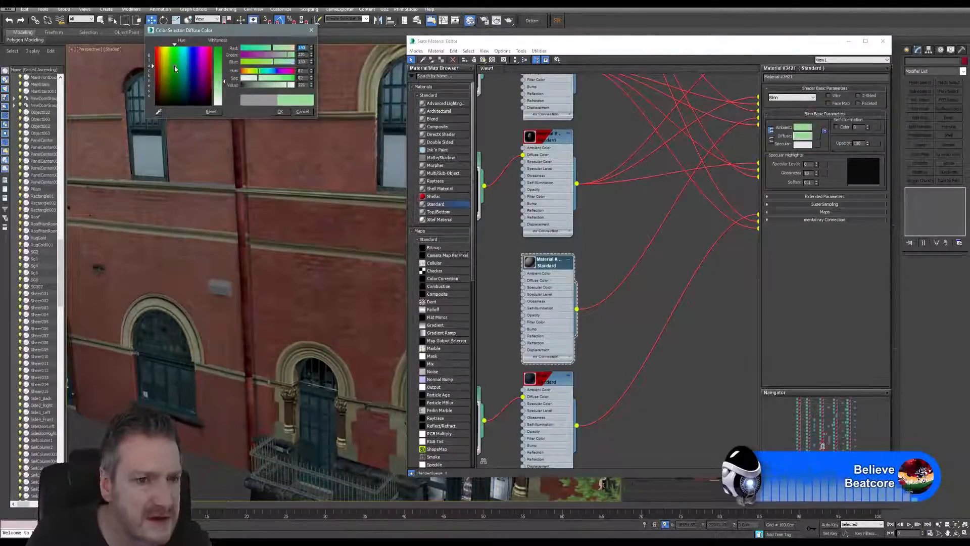
pyautogui.click(279, 111)
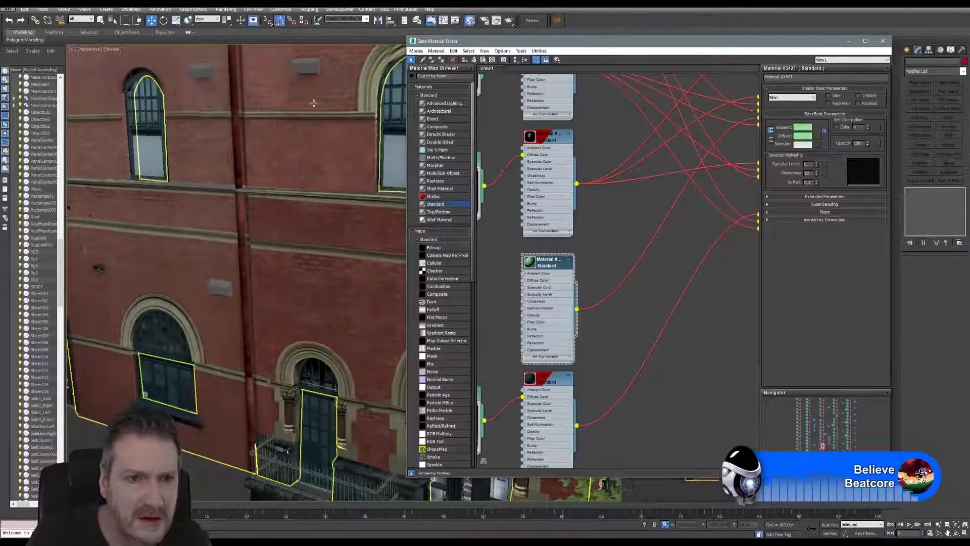
pyautogui.click(819, 151)
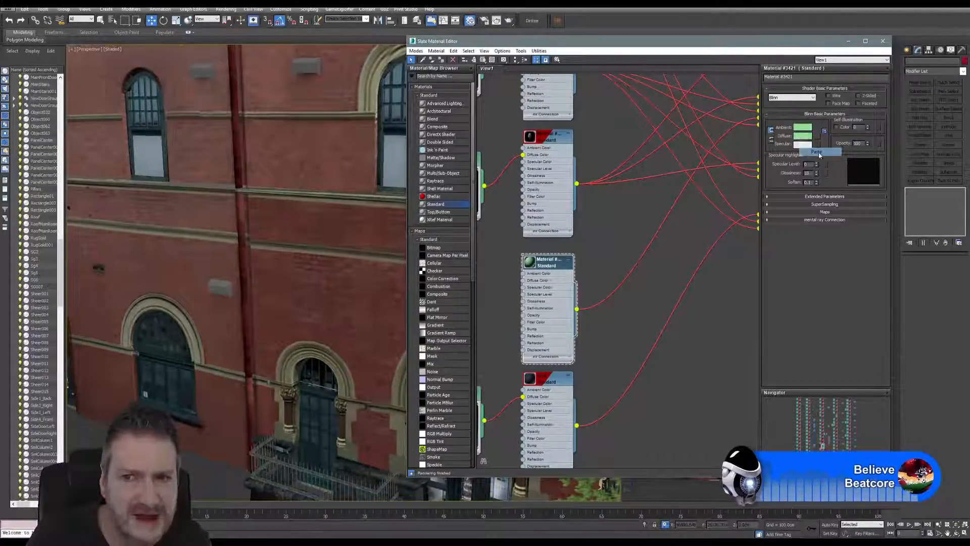
# Step: Check the grey blocks around the building's ivy-covered corner and close the Slate Material Editor
pyautogui.moveTo(303, 244); pyautogui.dragTo(152, 262, button='middle')
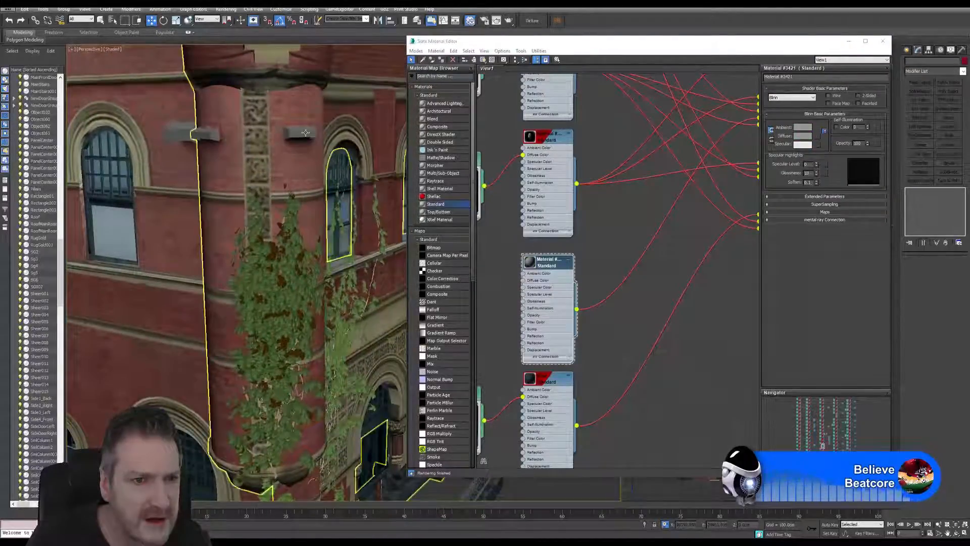
pyautogui.moveTo(583, 243); pyautogui.dragTo(654, 220, button='middle')
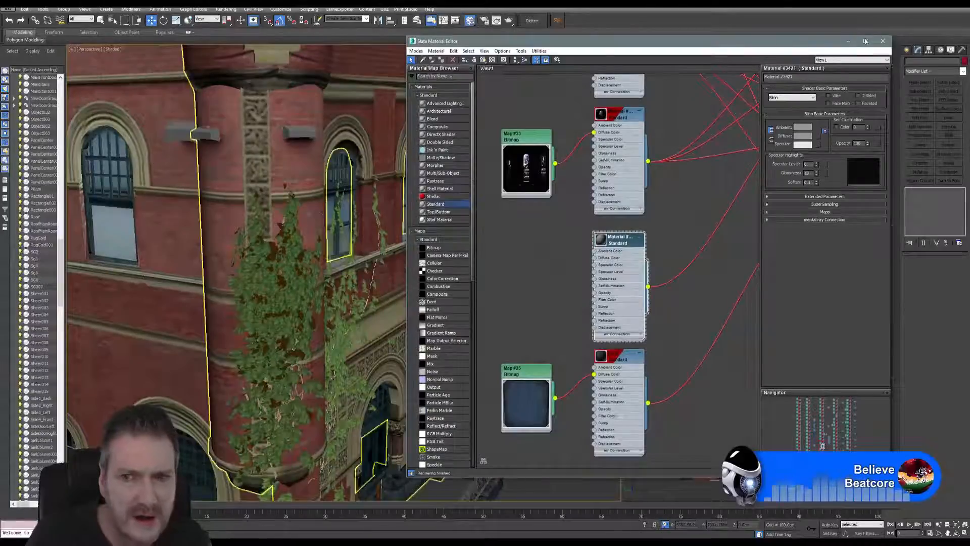
pyautogui.click(882, 41)
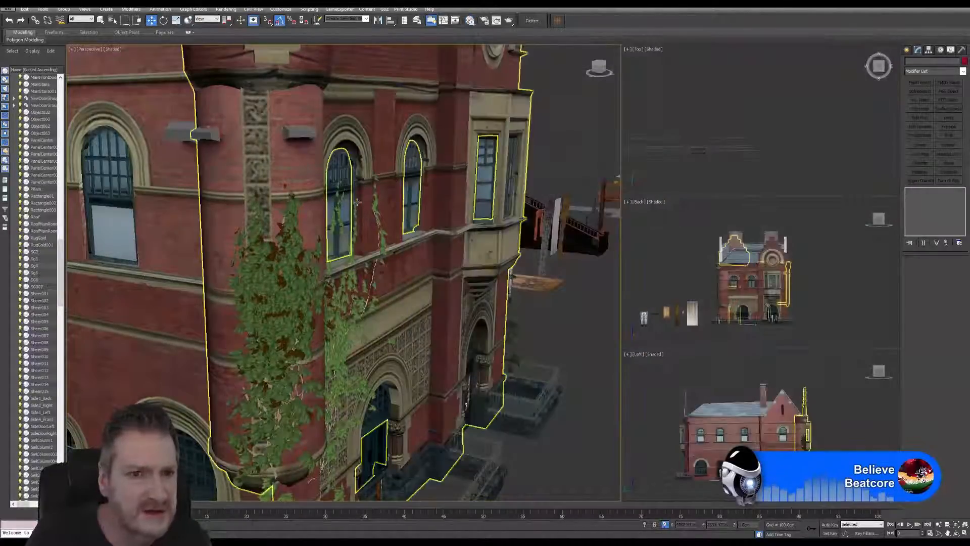
# Step: Select the left side wall with the arched windows and isolate it from the rest of the building
pyautogui.click(177, 136)
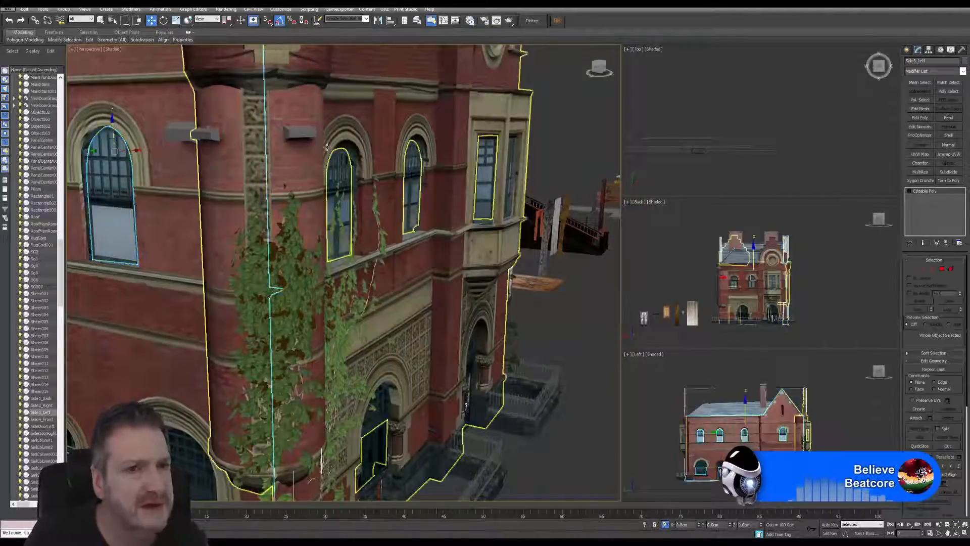
pyautogui.moveTo(327, 147); pyautogui.dragTo(411, 171, button='middle')
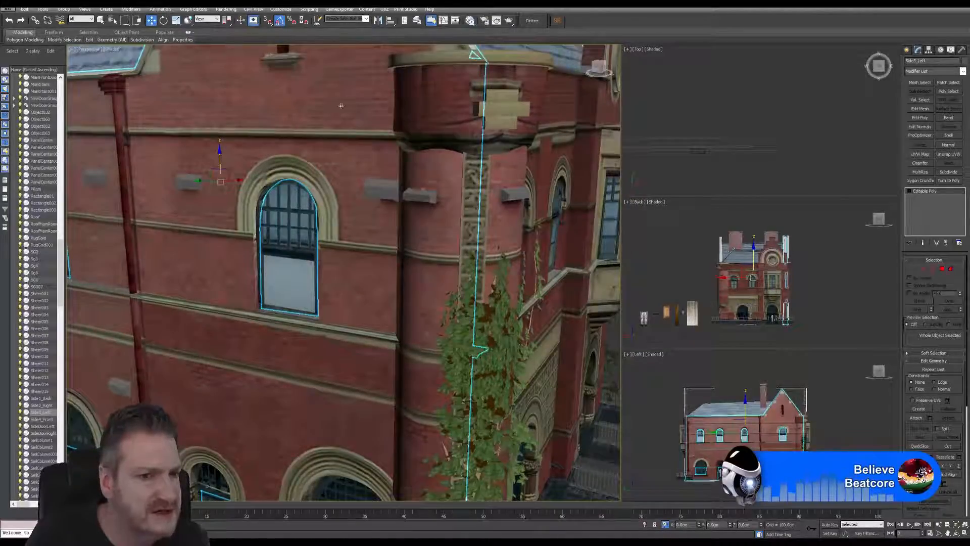
pyautogui.scroll(-3, 224, 199)
pyautogui.moveTo(233, 242); pyautogui.dragTo(296, 208, button='middle')
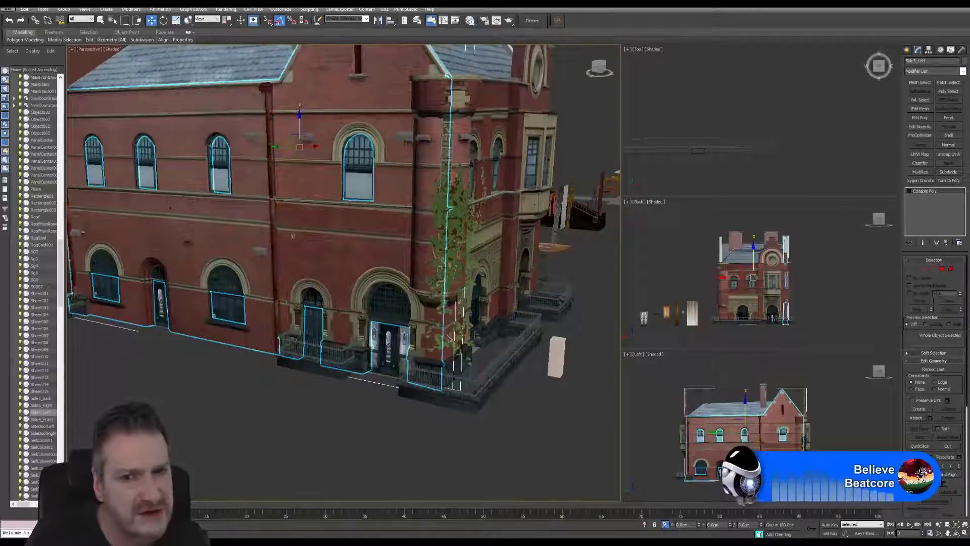
pyautogui.click(958, 531)
pyautogui.moveTo(385, 232); pyautogui.dragTo(351, 234)
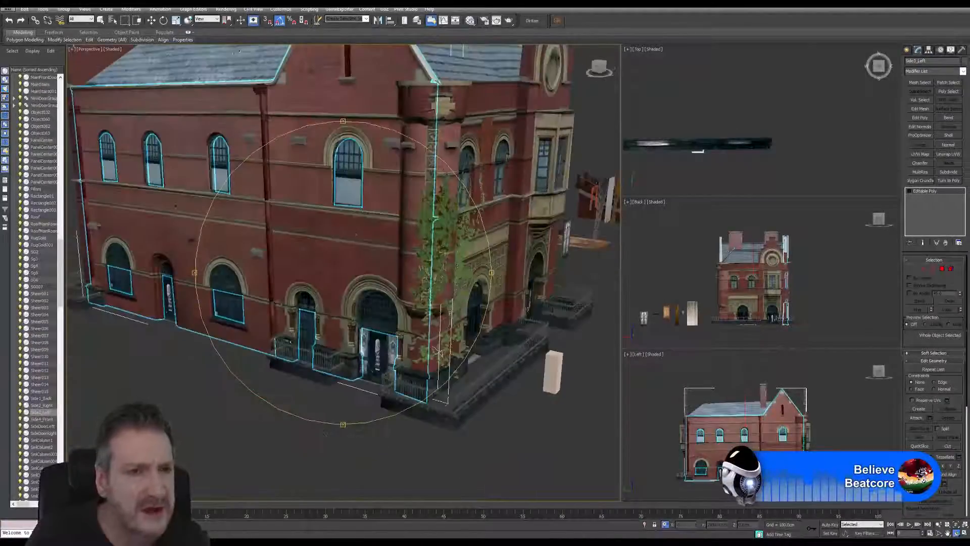
pyautogui.click(102, 21)
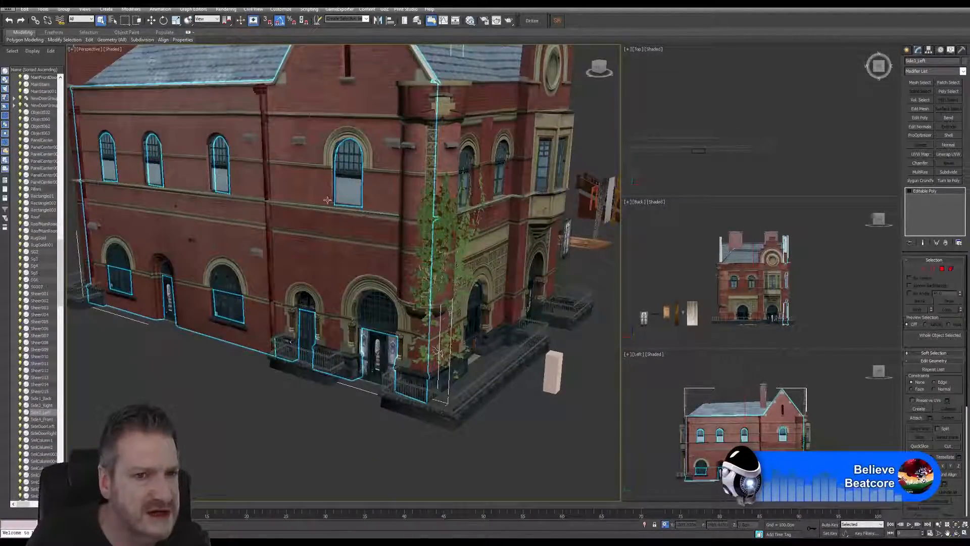
pyautogui.moveTo(298, 222); pyautogui.dragTo(347, 232, button='middle')
pyautogui.scroll(5, 348, 233)
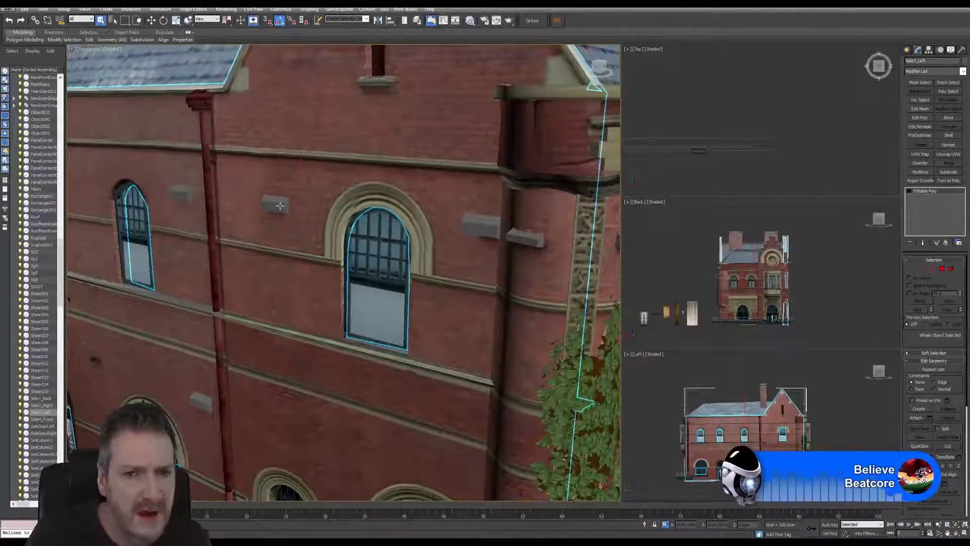
pyautogui.click(43, 9)
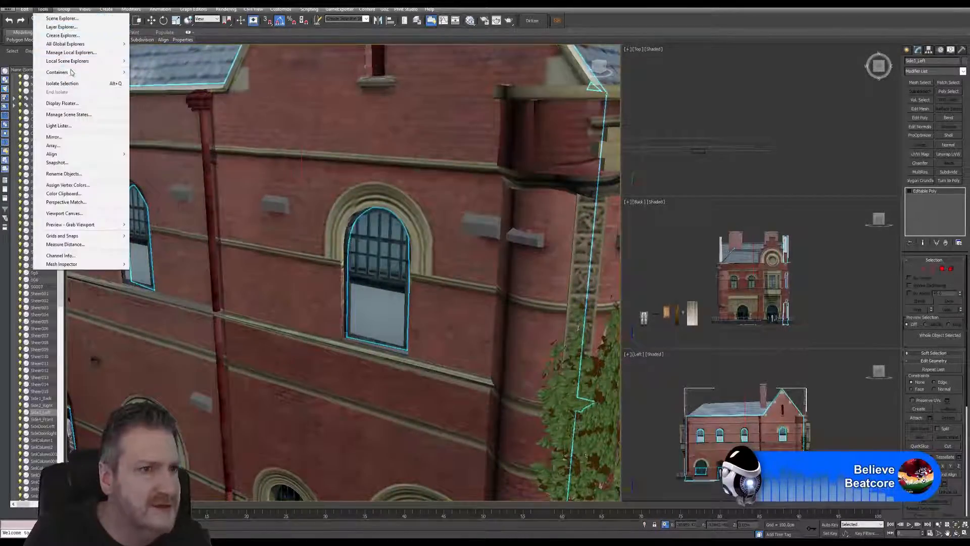
pyautogui.click(62, 83)
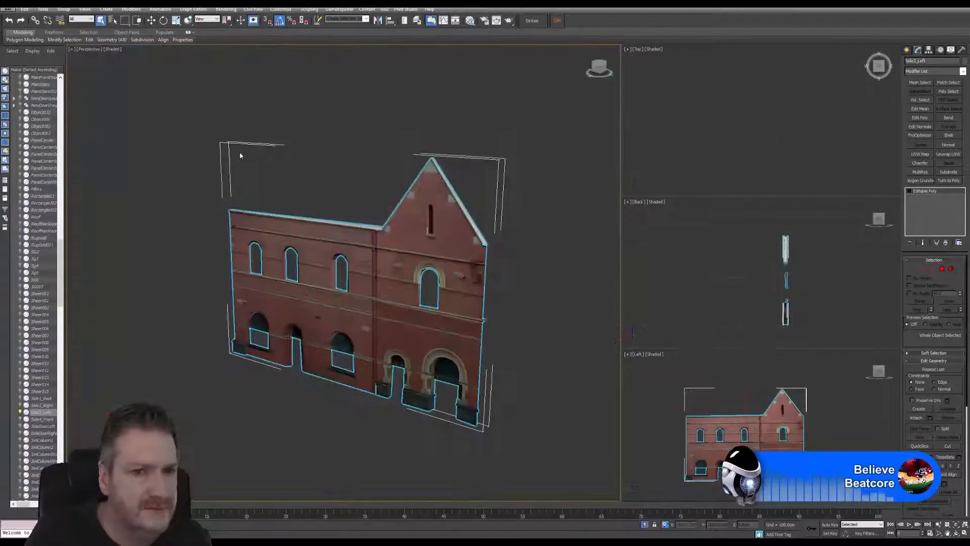
# Step: View the isolated side wall without its selection outline and reselect it by one of its grey blocks
pyautogui.click(488, 252)
pyautogui.hotkey('alt', 'q')
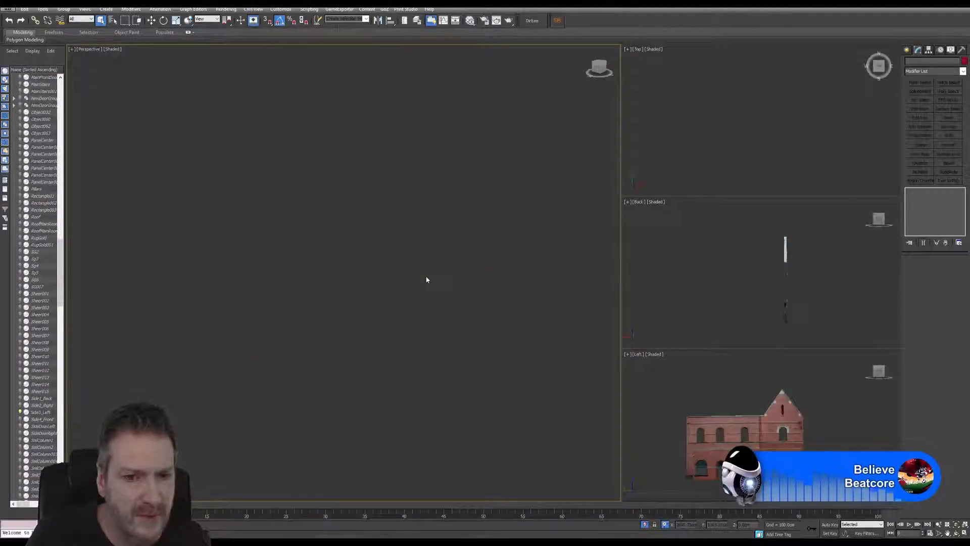
pyautogui.scroll(3, 427, 280)
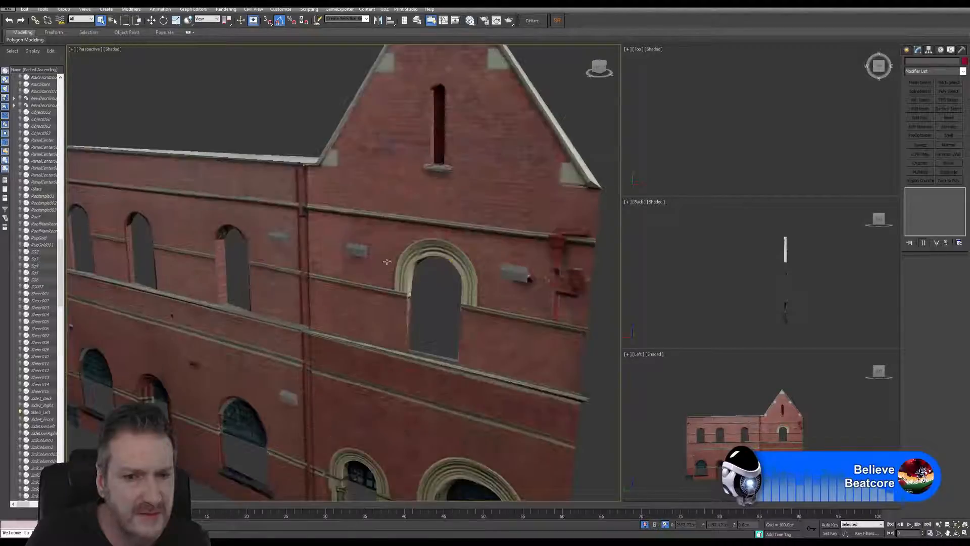
pyautogui.click(357, 251)
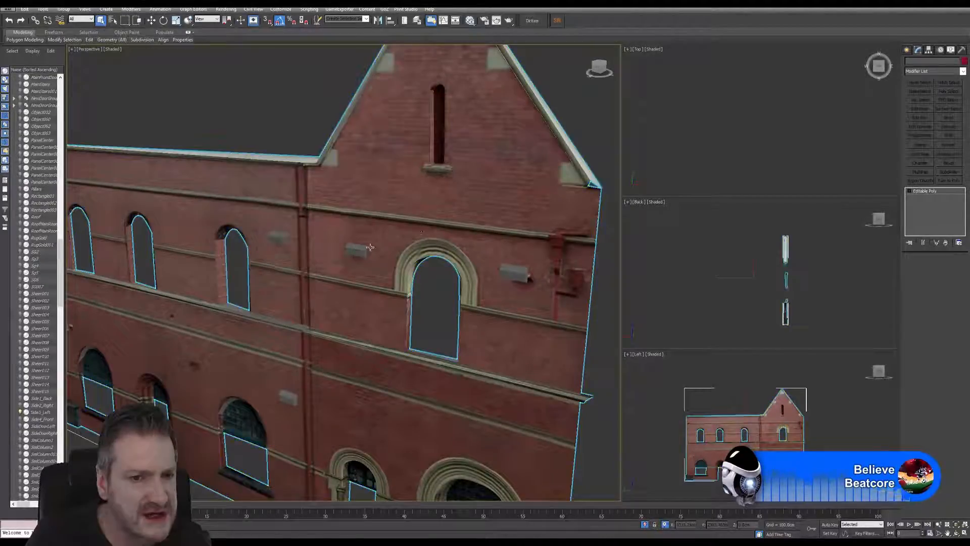
# Step: Examine the untextured grey blocks on the isolated wall, up close and across the whole facade
pyautogui.click(955, 534)
pyautogui.moveTo(385, 293); pyautogui.dragTo(386, 271)
pyautogui.moveTo(386, 271); pyautogui.dragTo(388, 265, button='middle')
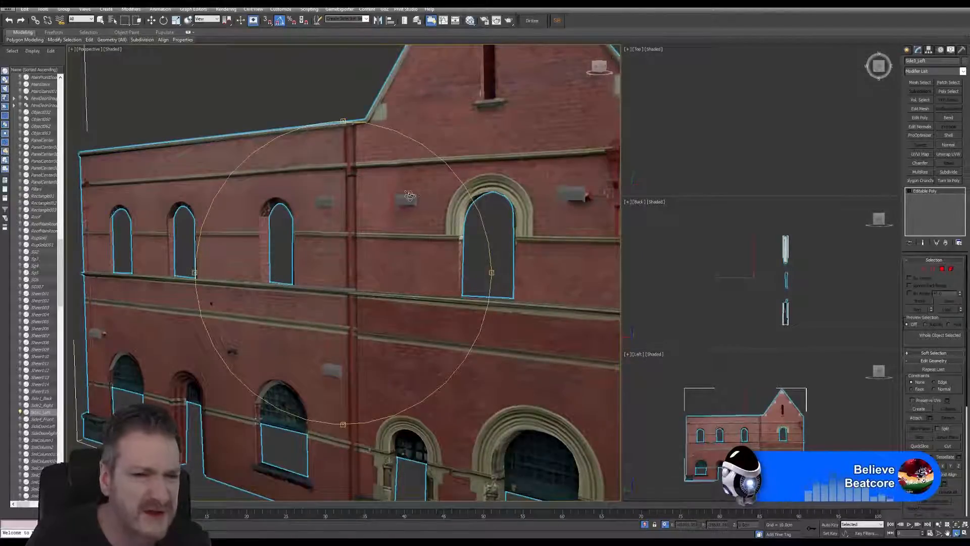
pyautogui.scroll(5, 410, 197)
pyautogui.scroll(3, 405, 210)
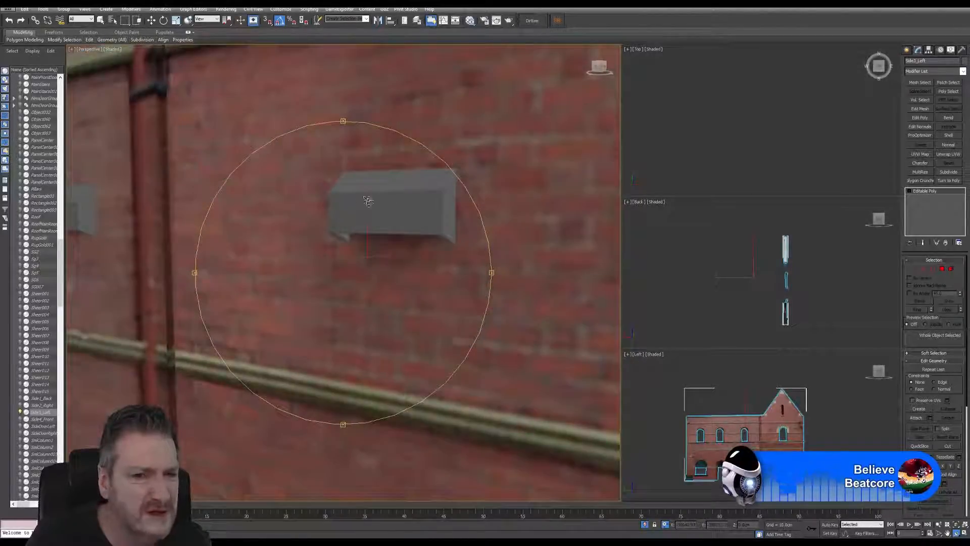
pyautogui.scroll(-6, 403, 207)
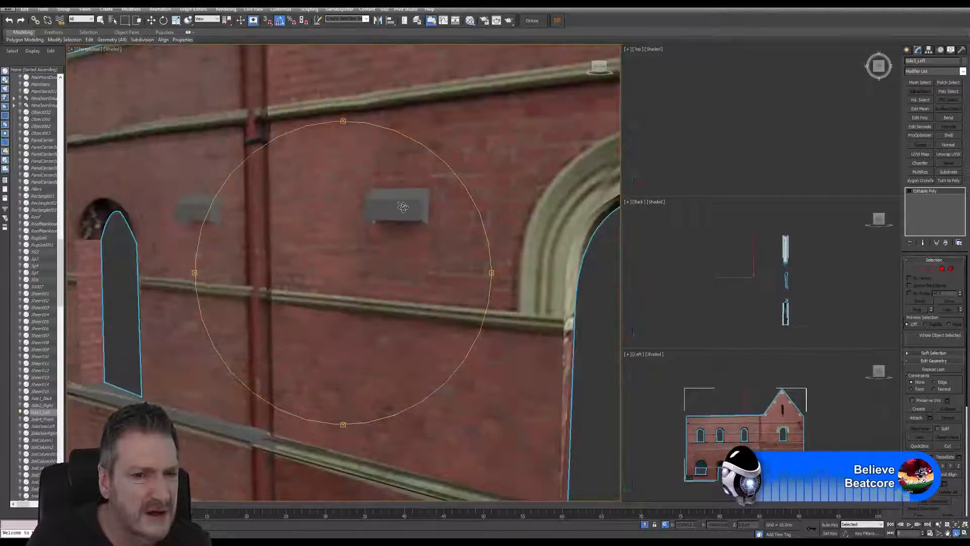
pyautogui.scroll(-3, 325, 311)
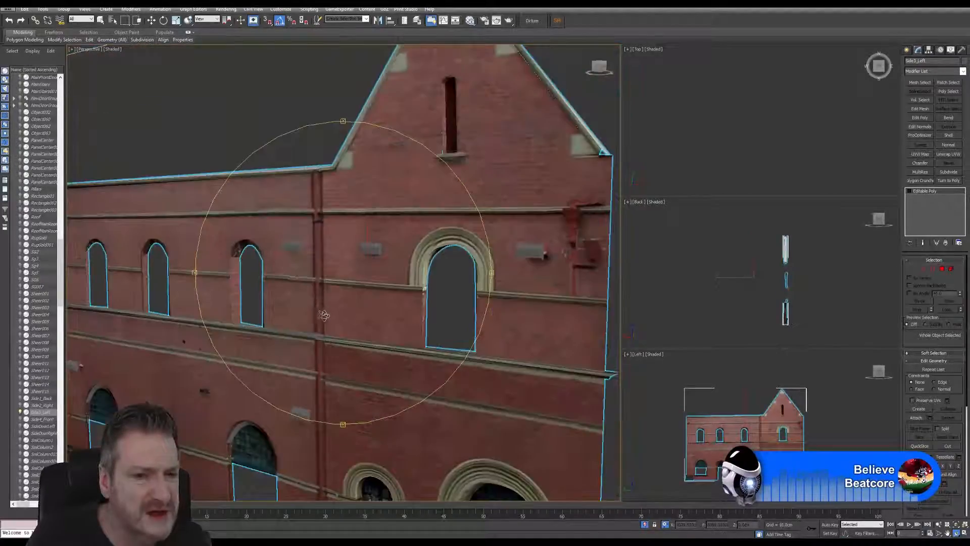
pyautogui.moveTo(321, 298); pyautogui.dragTo(368, 250, button='middle')
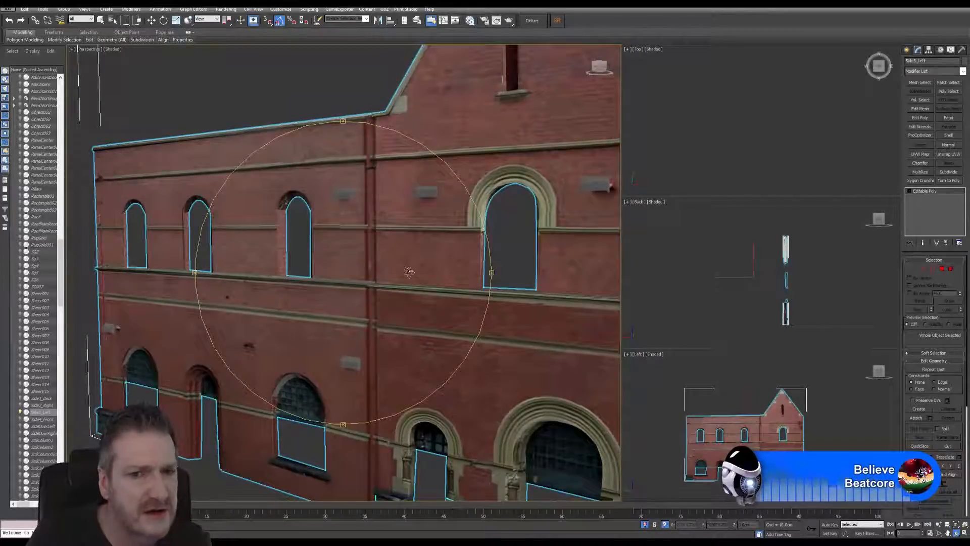
pyautogui.keyDown('alt'); pyautogui.moveTo(409, 271); pyautogui.dragTo(332, 269, button='middle'); pyautogui.keyUp('alt')
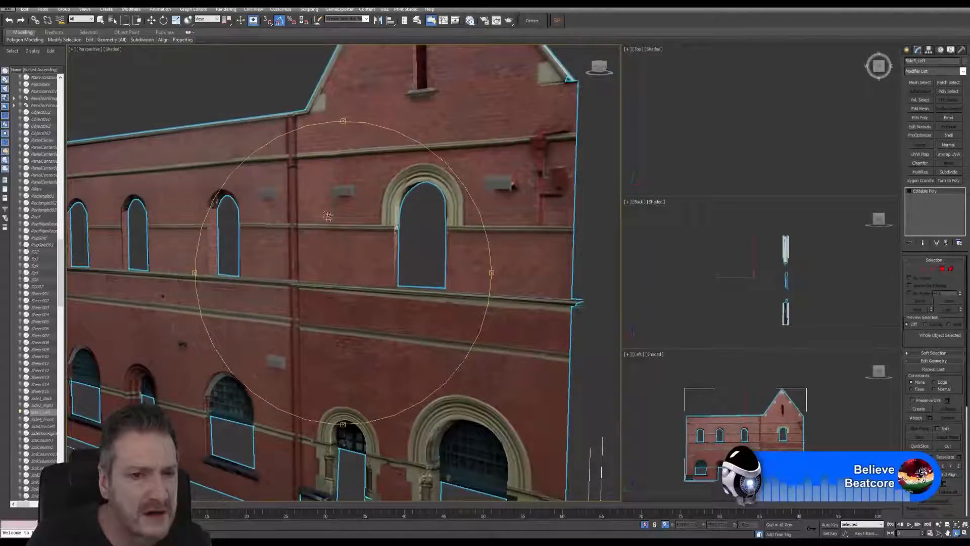